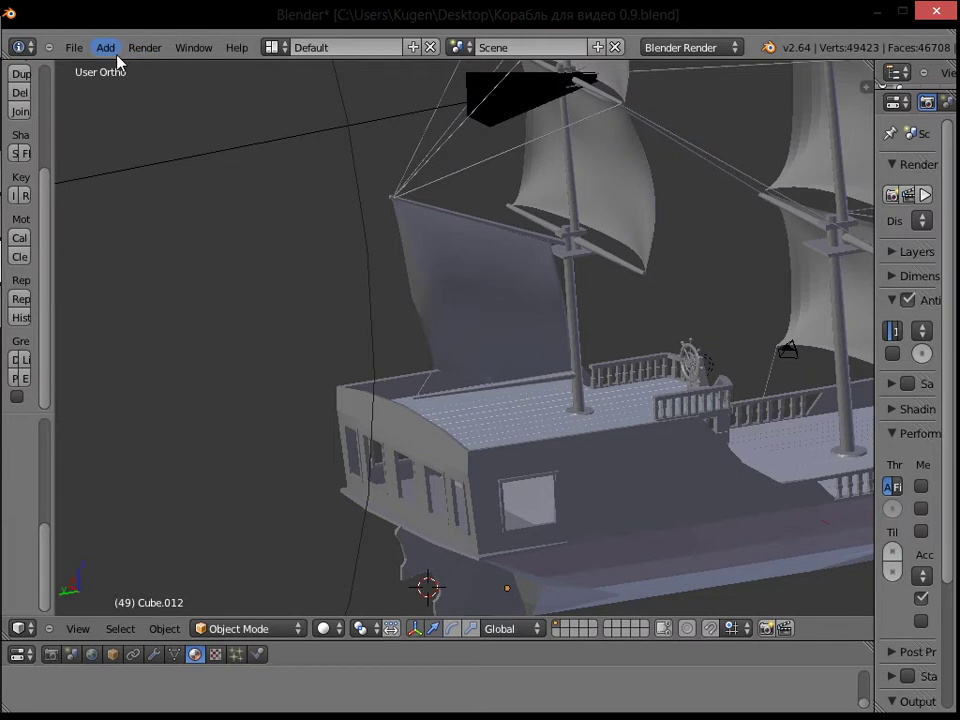
# Step: Add a cube and move it onto the aft corner of the ship's upper stern deck
pyautogui.click(116, 53)
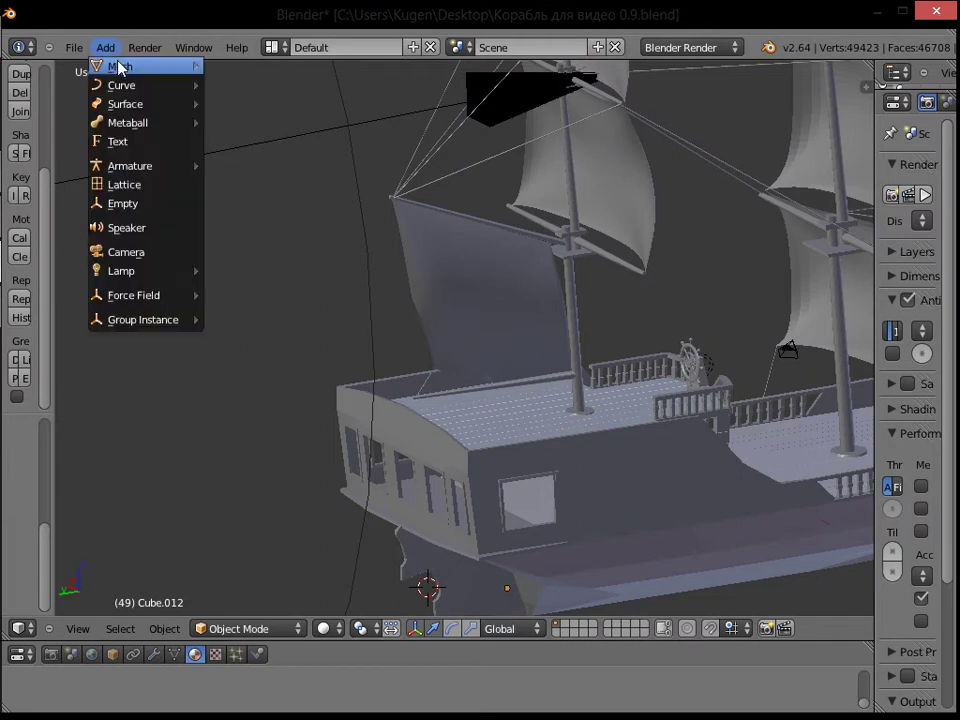
pyautogui.moveTo(120, 65)
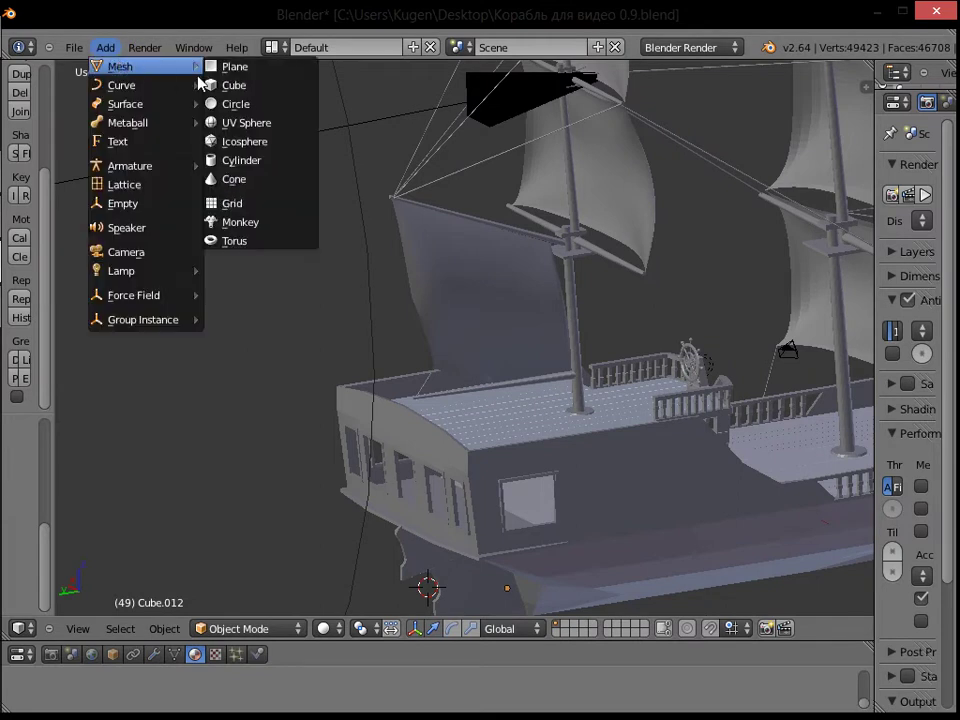
pyautogui.click(253, 86)
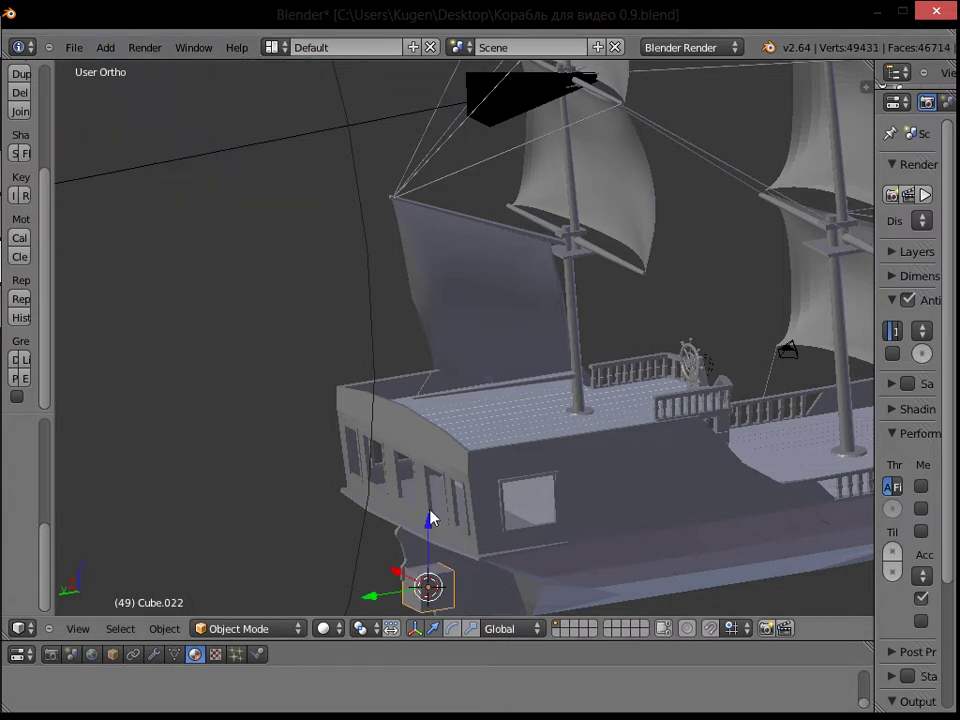
pyautogui.moveTo(424, 522); pyautogui.dragTo(471, 332)
pyautogui.moveTo(471, 332); pyautogui.dragTo(671, 332, button='middle')
pyautogui.scroll(3, 588, 342)
pyautogui.moveTo(671, 332); pyautogui.dragTo(675, 335)
pyautogui.moveTo(675, 335); pyautogui.dragTo(484, 347, button='middle')
pyautogui.moveTo(484, 347); pyautogui.dragTo(685, 352)
pyautogui.moveTo(748, 272); pyautogui.dragTo(756, 317)
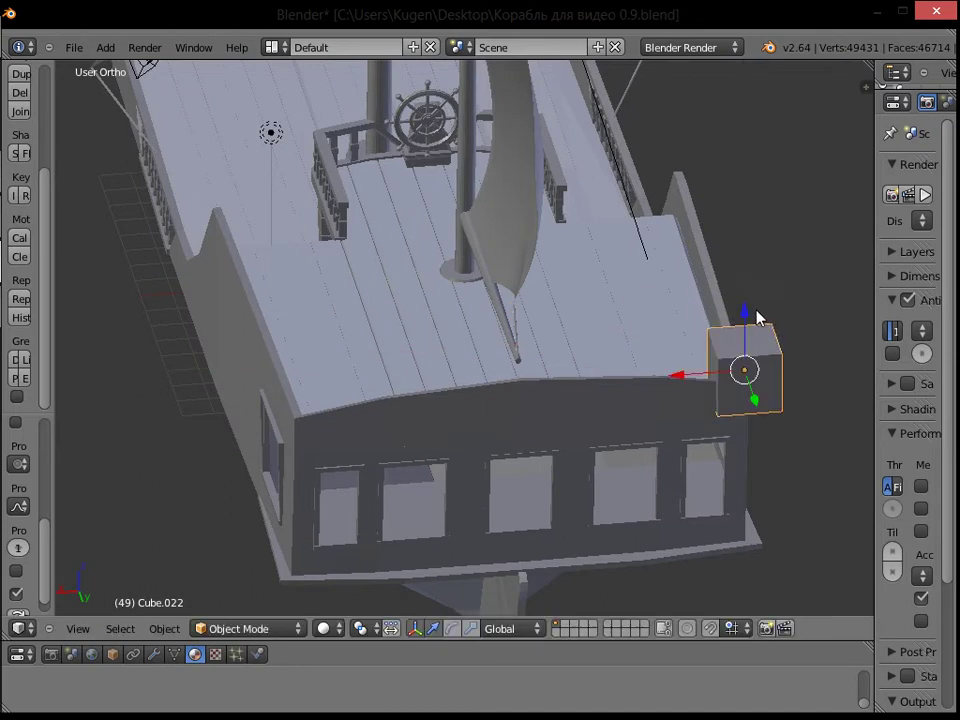
# Step: Flatten the cube into a thin slab by lowering its top face along Z
pyautogui.moveTo(756, 317); pyautogui.dragTo(733, 258, button='middle')
pyautogui.press('Tab')
pyautogui.scroll(3, 684, 321)
pyautogui.scroll(2, 684, 321)
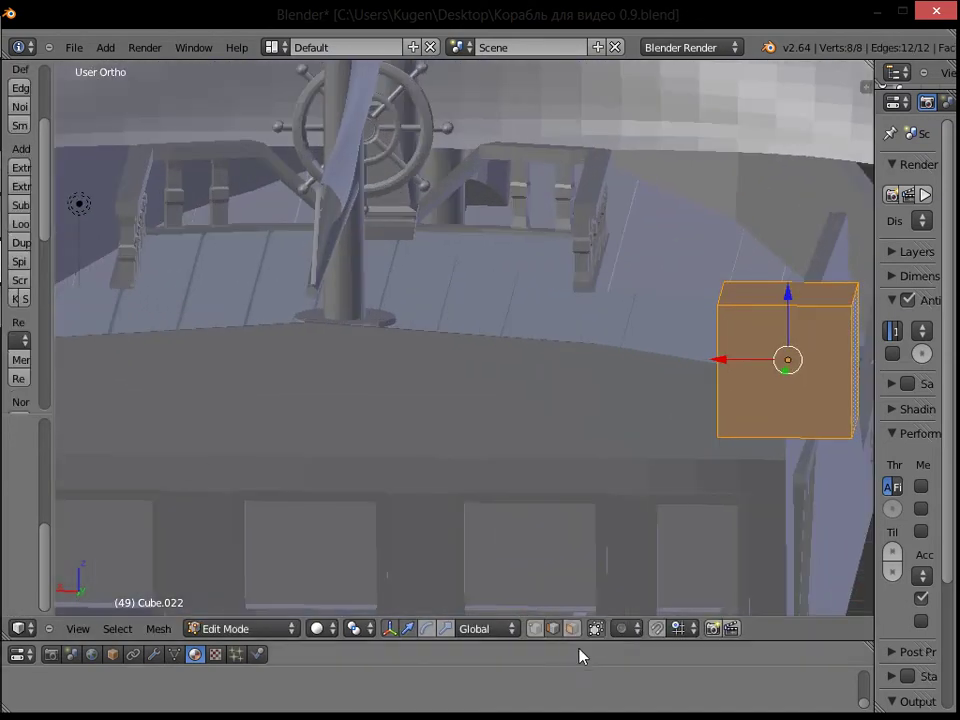
pyautogui.rightClick(778, 305)
pyautogui.moveTo(786, 258); pyautogui.dragTo(793, 362)
pyautogui.press('a')
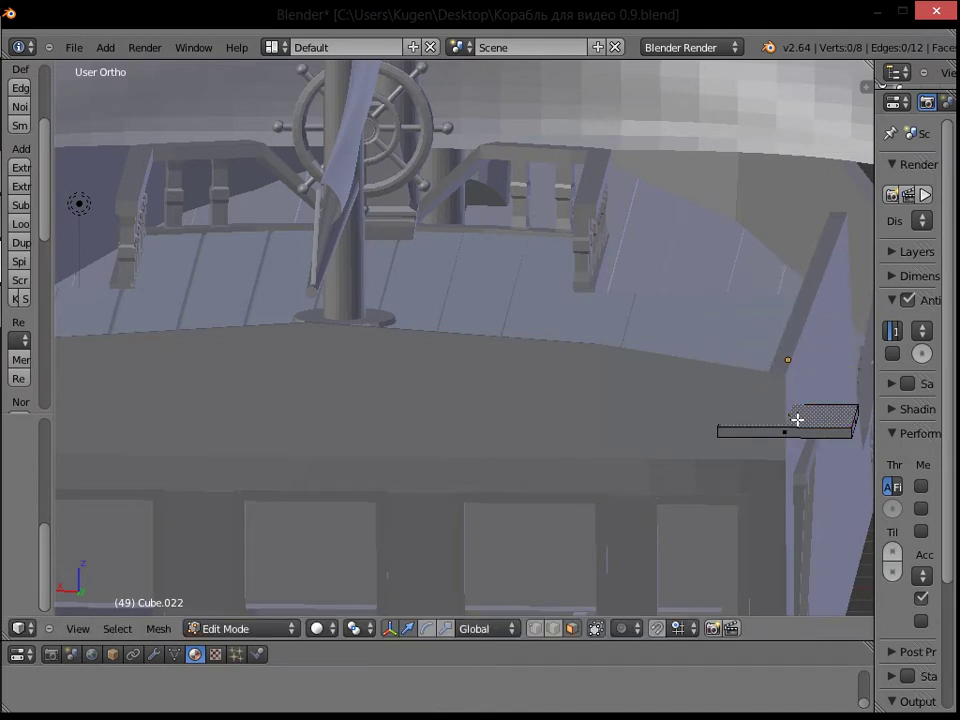
# Step: Select the whole slab mesh and raise it about 0.9 units along Z to the top edge of the side wall
pyautogui.press('Tab')
pyautogui.press('Tab')
pyautogui.press('a')
pyautogui.press('g')
pyautogui.press('z')
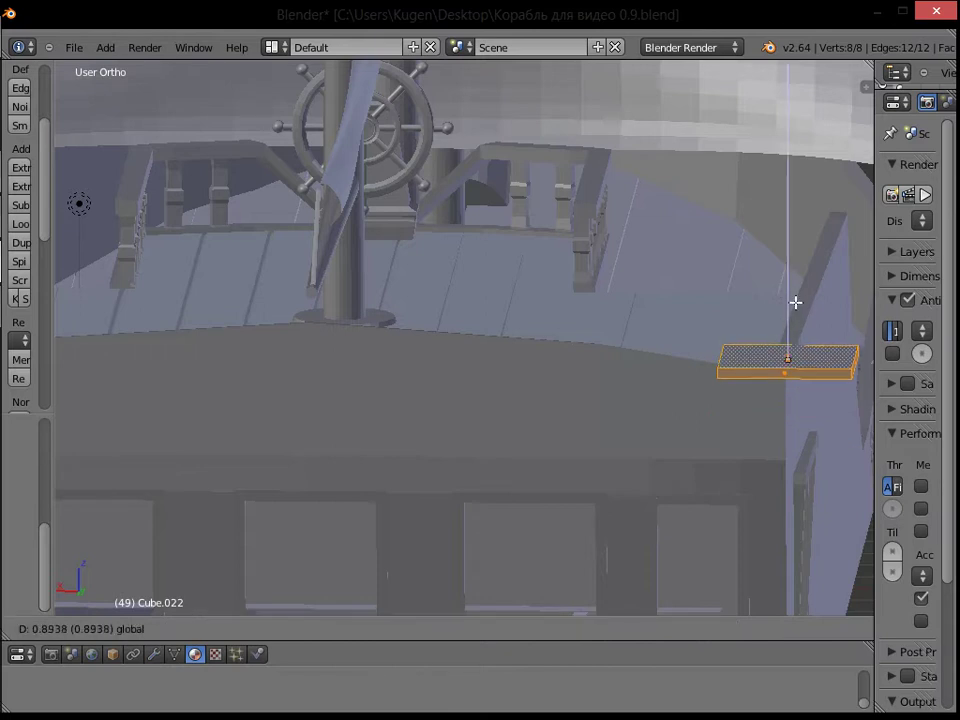
pyautogui.click(797, 304)
pyautogui.press('Tab')
pyautogui.press('Tab')
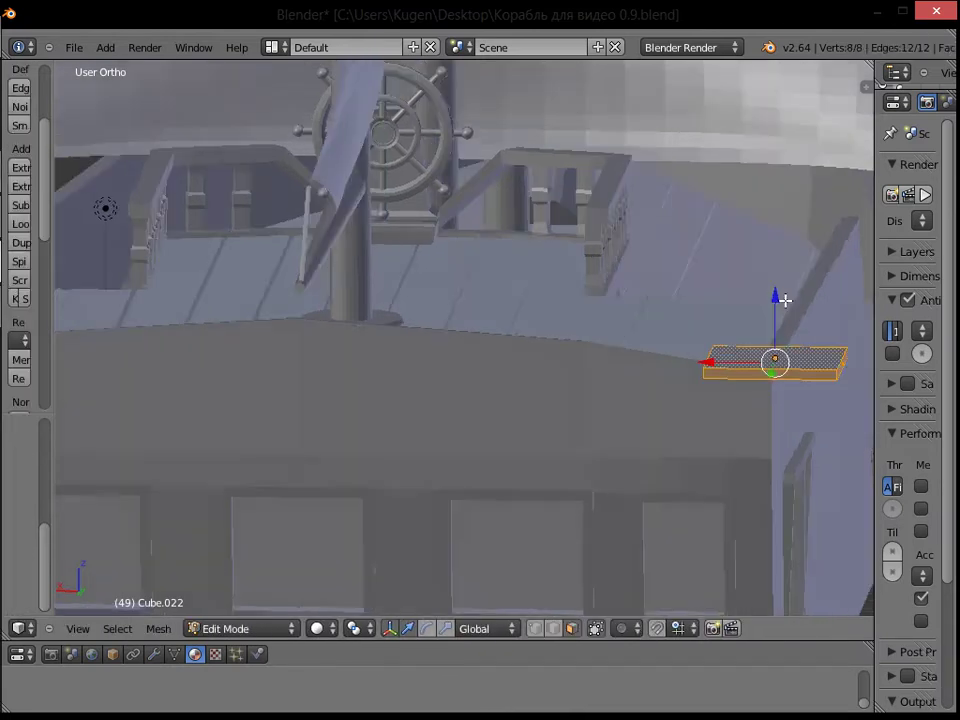
# Step: Narrow the slab to roughly the side wall's thickness by moving its inboard side face outward along X
pyautogui.moveTo(806, 304); pyautogui.dragTo(706, 305, button='middle')
pyautogui.rightClick(529, 333)
pyautogui.moveTo(529, 333); pyautogui.dragTo(680, 428, button='middle')
pyautogui.moveTo(750, 480); pyautogui.dragTo(690, 468)
pyautogui.moveTo(690, 468); pyautogui.dragTo(744, 452, button='middle')
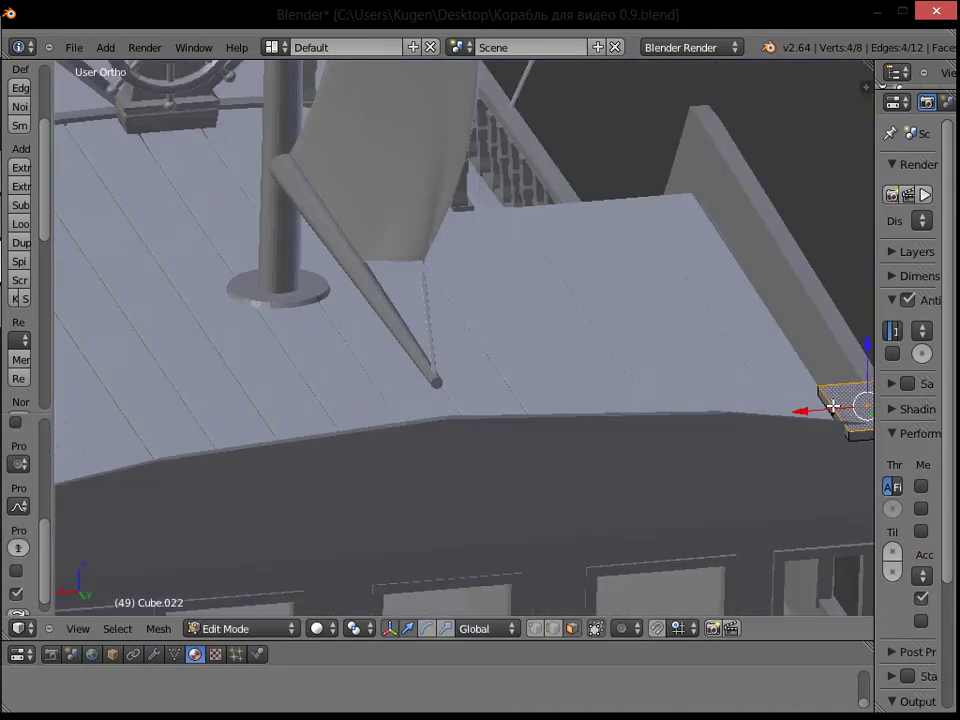
pyautogui.scroll(3, 754, 392)
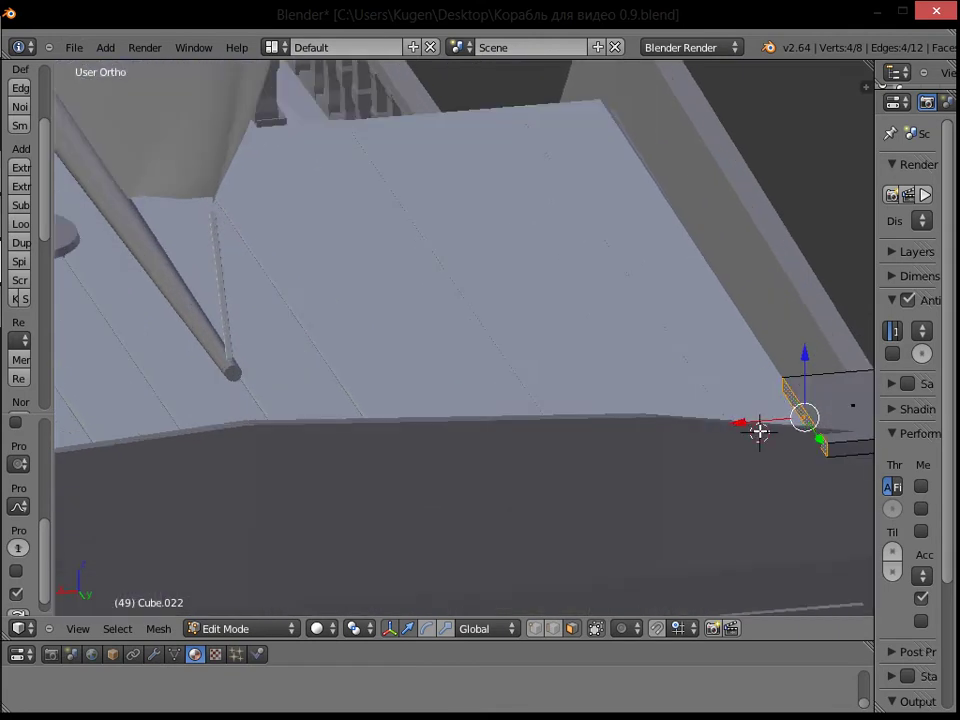
pyautogui.moveTo(756, 422); pyautogui.dragTo(812, 414)
pyautogui.keyDown('shift'); pyautogui.moveTo(767, 403); pyautogui.dragTo(633, 357, button='middle'); pyautogui.keyUp('shift')
pyautogui.scroll(1, 604, 345)
pyautogui.moveTo(596, 380); pyautogui.dragTo(598, 381)
pyautogui.moveTo(598, 381); pyautogui.dragTo(506, 332, button='middle')
pyautogui.press('Tab')
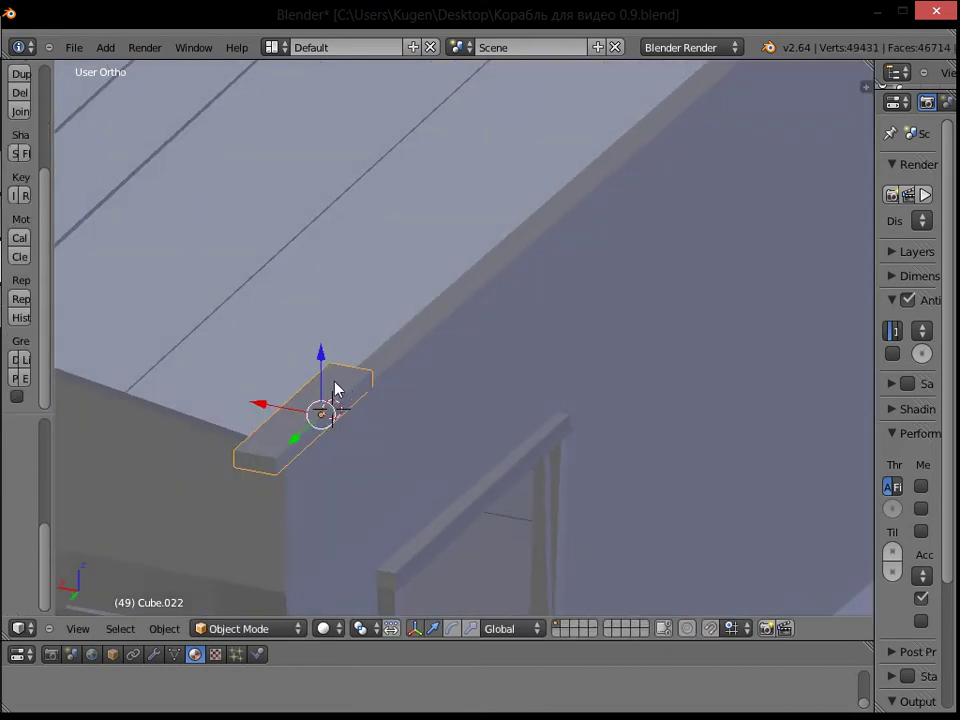
# Step: Position the narrowed slab on top of the side wall at the stern corner, adjusting it along Y and X
pyautogui.moveTo(305, 433); pyautogui.dragTo(411, 409)
pyautogui.moveTo(411, 409); pyautogui.dragTo(491, 371, button='middle')
pyautogui.moveTo(491, 371); pyautogui.dragTo(476, 378)
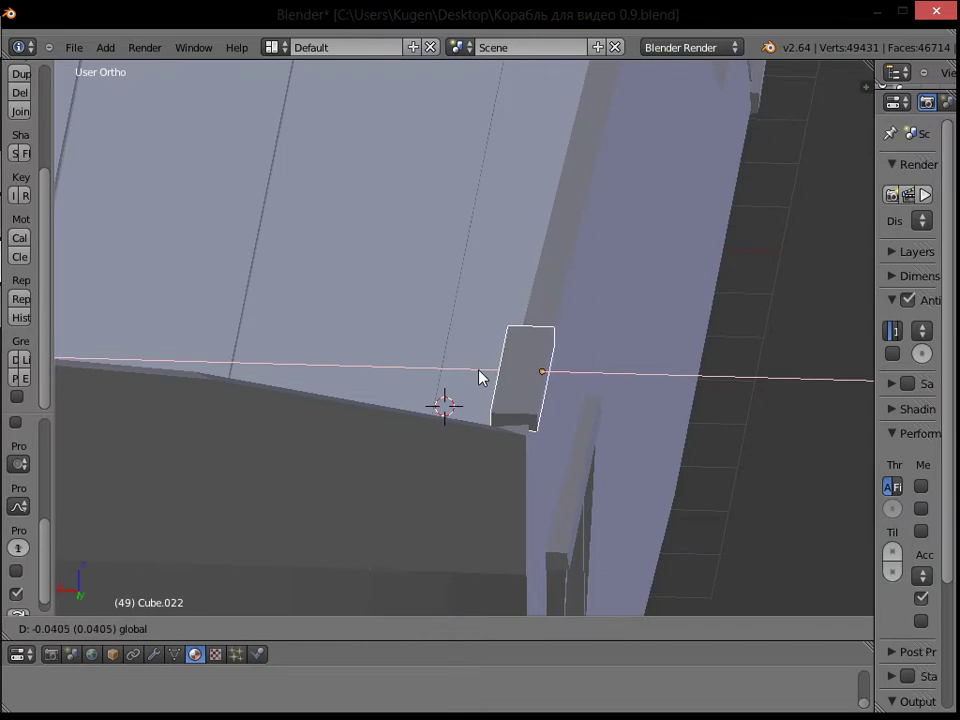
pyautogui.click(481, 378)
# Step: Select the slab's forward end face and shift it along X to line up with the side wall's top
pyautogui.press('Tab')
pyautogui.moveTo(600, 238); pyautogui.dragTo(468, 266, button='middle')
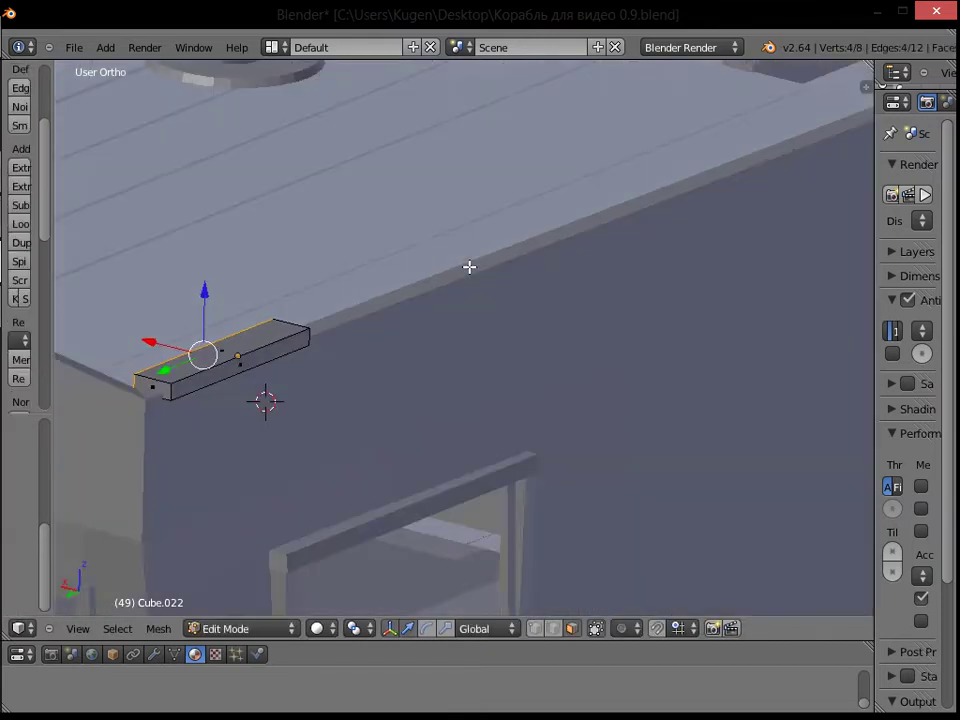
pyautogui.press('KP_3')
pyautogui.scroll(-3, 535, 257)
pyautogui.moveTo(611, 257); pyautogui.dragTo(190, 305, button='middle')
pyautogui.rightClick(460, 410)
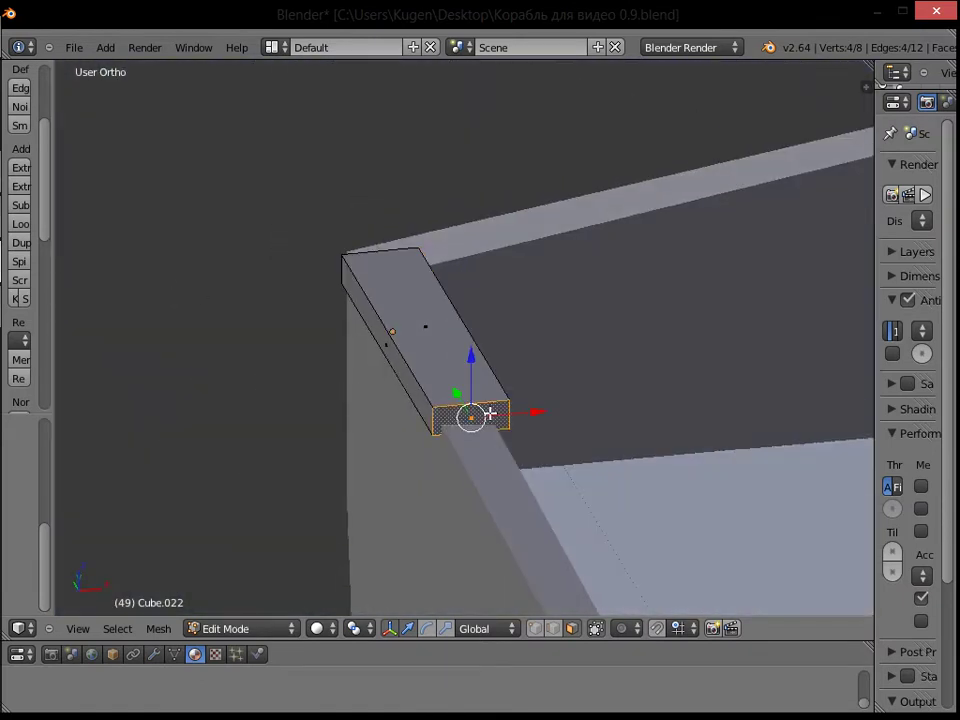
pyautogui.press('g')
pyautogui.press('x')
pyautogui.click(531, 403)
# Step: Stretch the slab's forward end face along Y to the front end of the stern deck, above the stairs
pyautogui.moveTo(531, 403); pyautogui.dragTo(268, 318, button='middle')
pyautogui.press('g')
pyautogui.press('x')
pyautogui.click(666, 302)
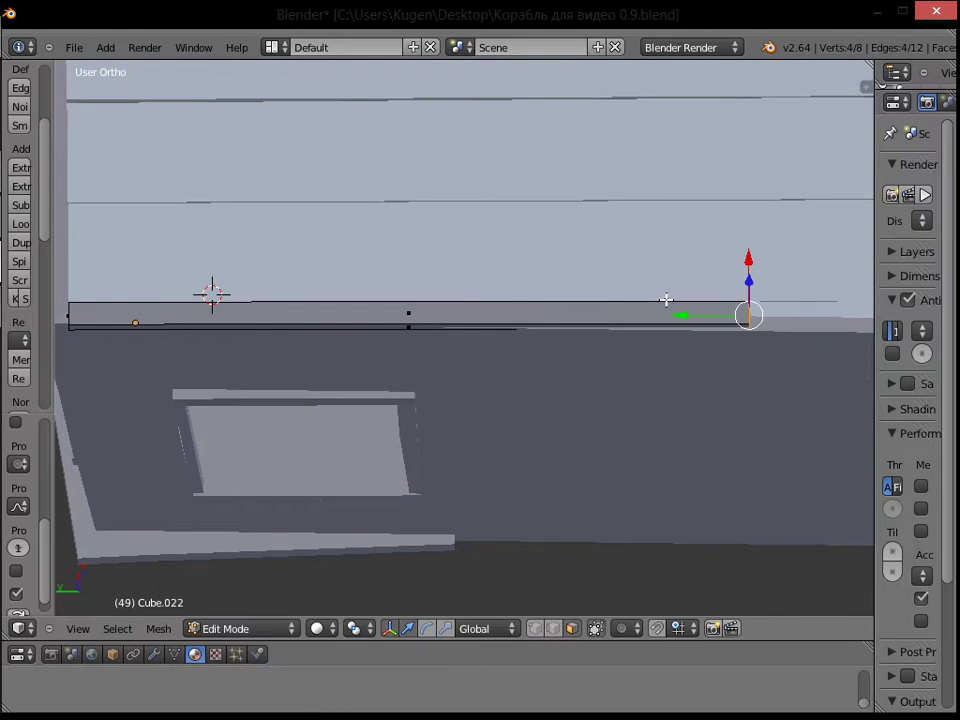
pyautogui.keyDown('shift'); pyautogui.moveTo(781, 288); pyautogui.dragTo(465, 266, button='middle'); pyautogui.keyUp('shift')
pyautogui.press('g')
pyautogui.press('x')
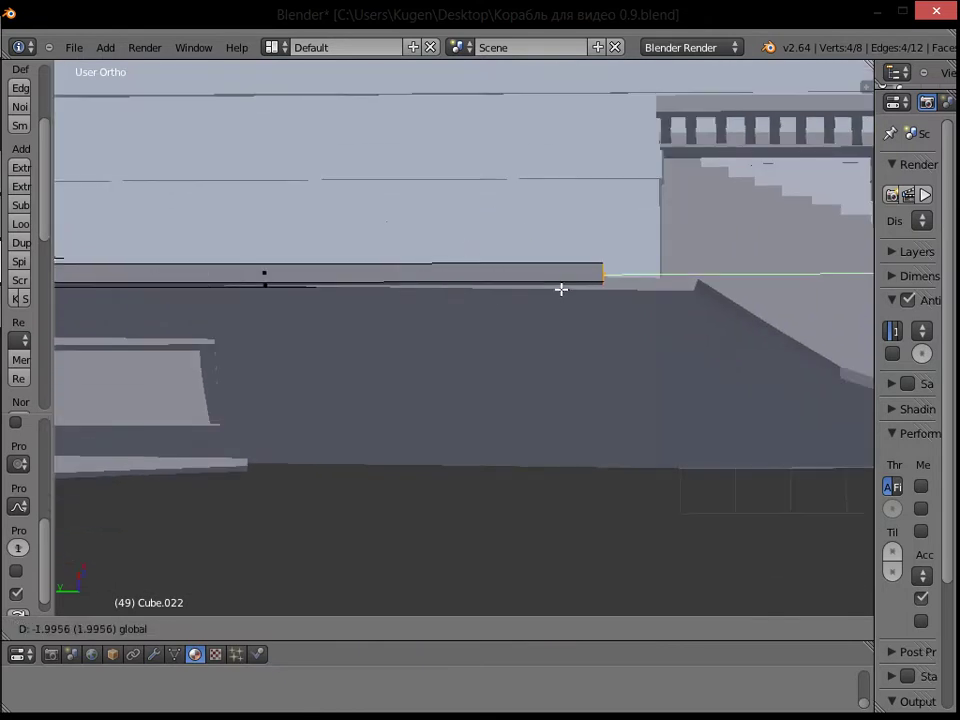
pyautogui.click(626, 291)
pyautogui.moveTo(698, 214); pyautogui.dragTo(696, 214)
pyautogui.moveTo(696, 214); pyautogui.dragTo(489, 129, button='middle')
pyautogui.press('KP_7')
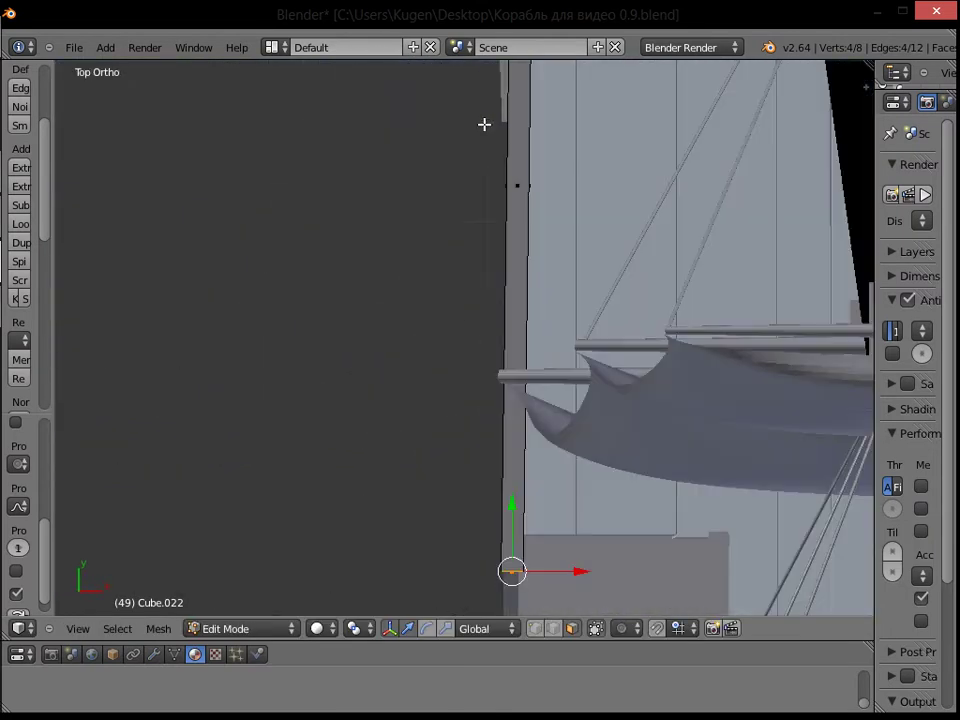
pyautogui.keyDown('shift'); pyautogui.moveTo(553, 230); pyautogui.dragTo(459, 30, button='middle'); pyautogui.keyUp('shift')
pyautogui.scroll(4, 429, 285)
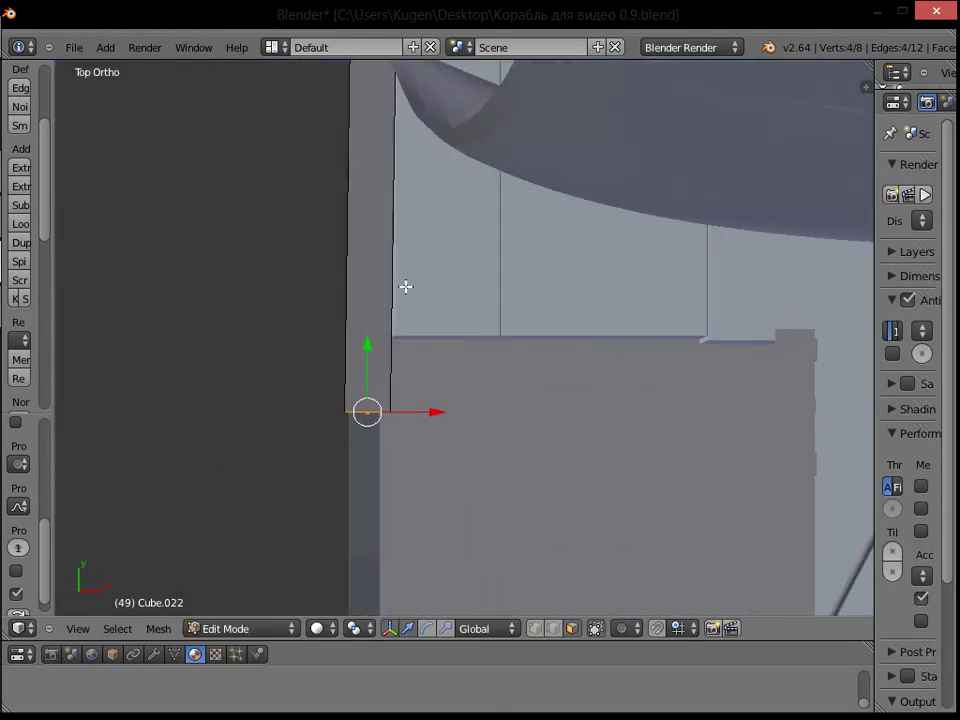
pyautogui.rightClick(390, 272)
pyautogui.moveTo(447, 343); pyautogui.dragTo(484, 261, button='middle')
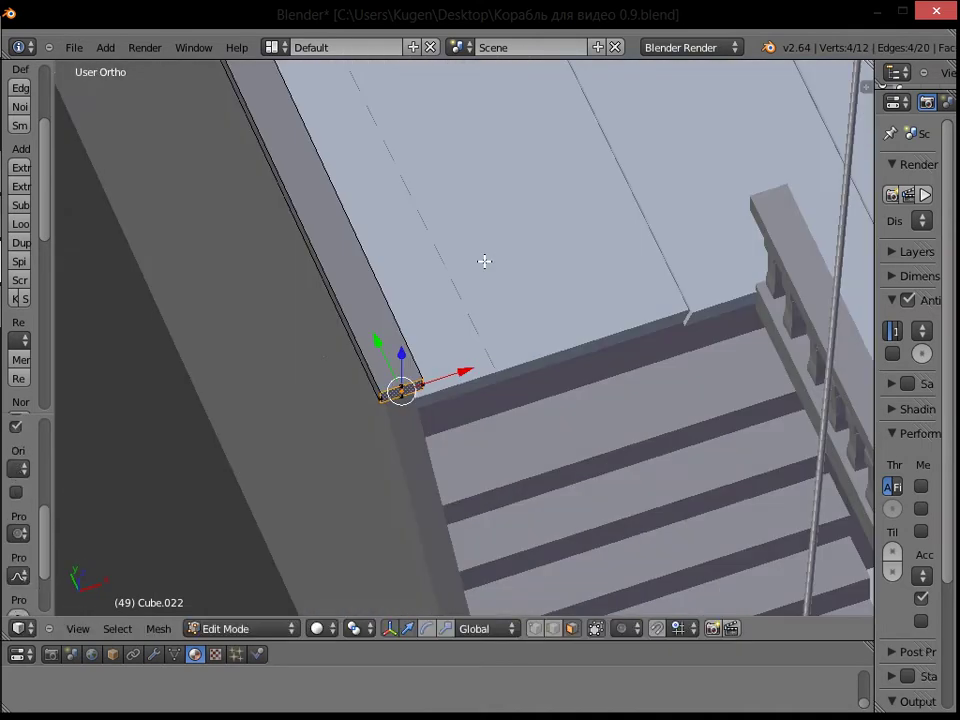
pyautogui.hotkey('ctrl', 'z')
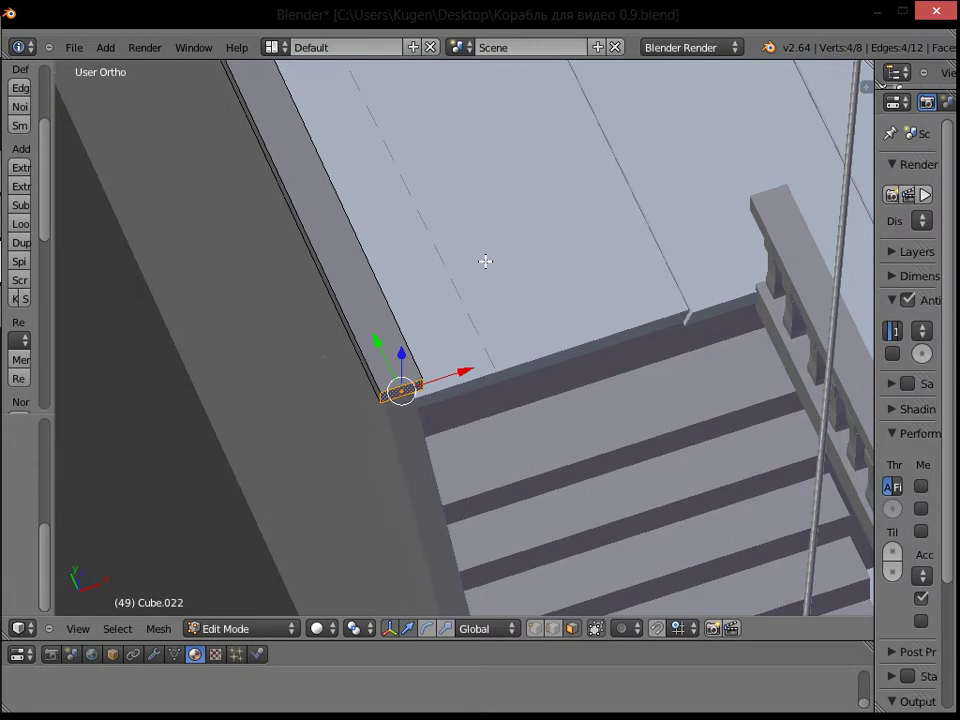
# Step: Rotate the rail's forward end face in top view and nudge it to fit the side wall
pyautogui.press('KP_Decimal')
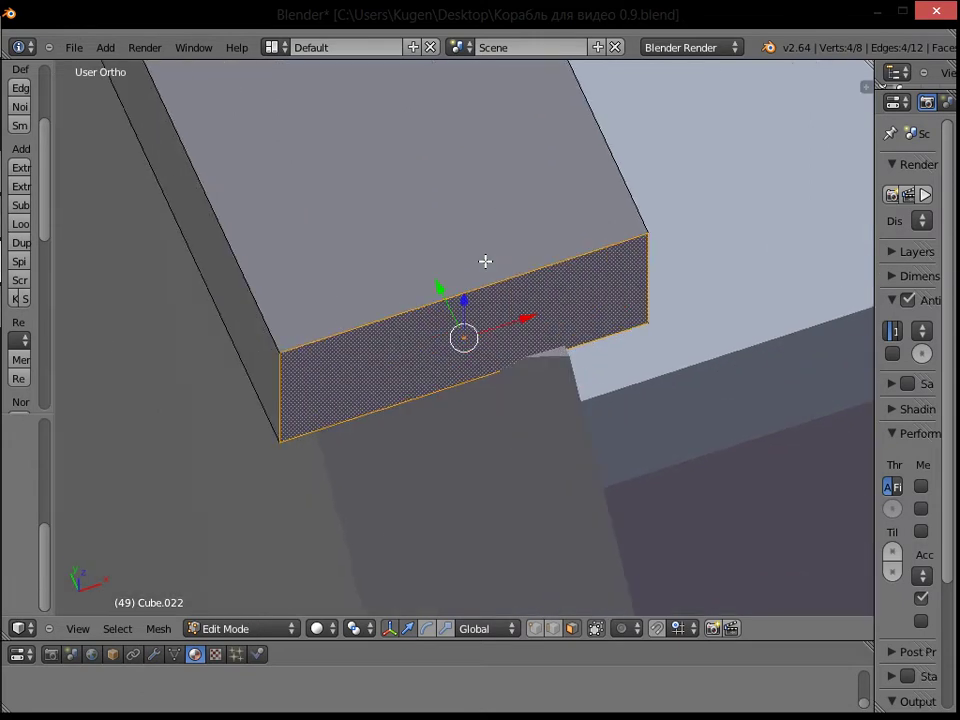
pyautogui.press('KP_7')
pyautogui.press('r')
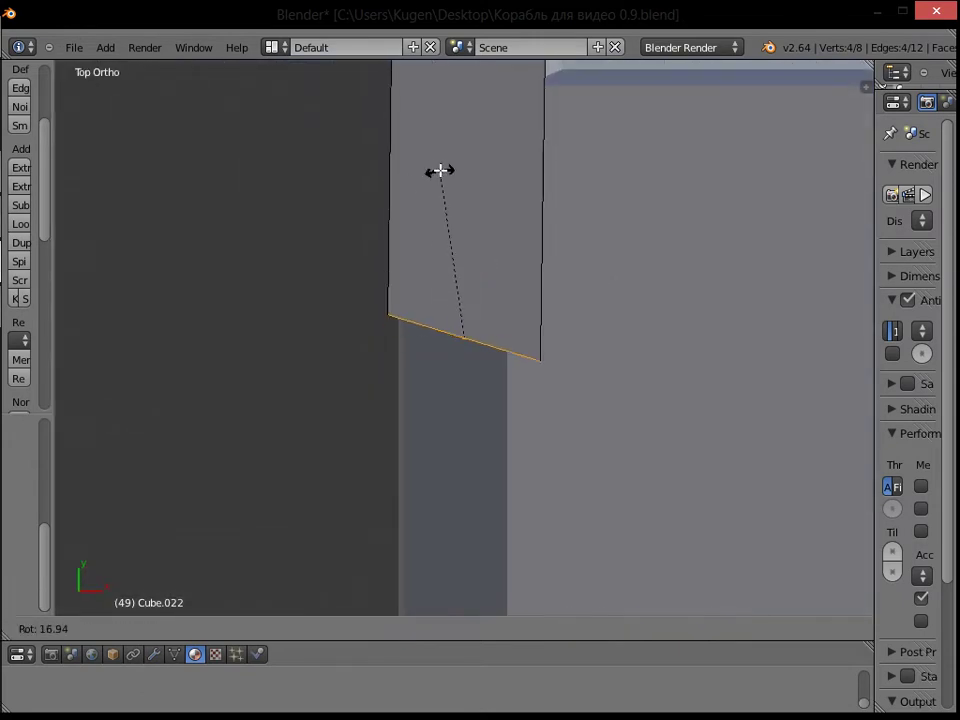
pyautogui.click(425, 171)
pyautogui.moveTo(529, 339); pyautogui.dragTo(523, 322)
# Step: Extrude the rail's forward end face and move it forward and down along the sloping wall beside the stairs
pyautogui.scroll(-5, 523, 321)
pyautogui.moveTo(460, 251); pyautogui.dragTo(570, 124, button='middle')
pyautogui.scroll(-5, 562, 230)
pyautogui.moveTo(557, 268); pyautogui.dragTo(550, 212, button='middle')
pyautogui.press('e')
pyautogui.rightClick(548, 214)
pyautogui.keyDown('shift'); pyautogui.moveTo(645, 379); pyautogui.dragTo(573, 163, button='middle'); pyautogui.keyUp('shift')
pyautogui.moveTo(356, 114); pyautogui.dragTo(420, 129)
pyautogui.moveTo(450, 79); pyautogui.dragTo(470, 210)
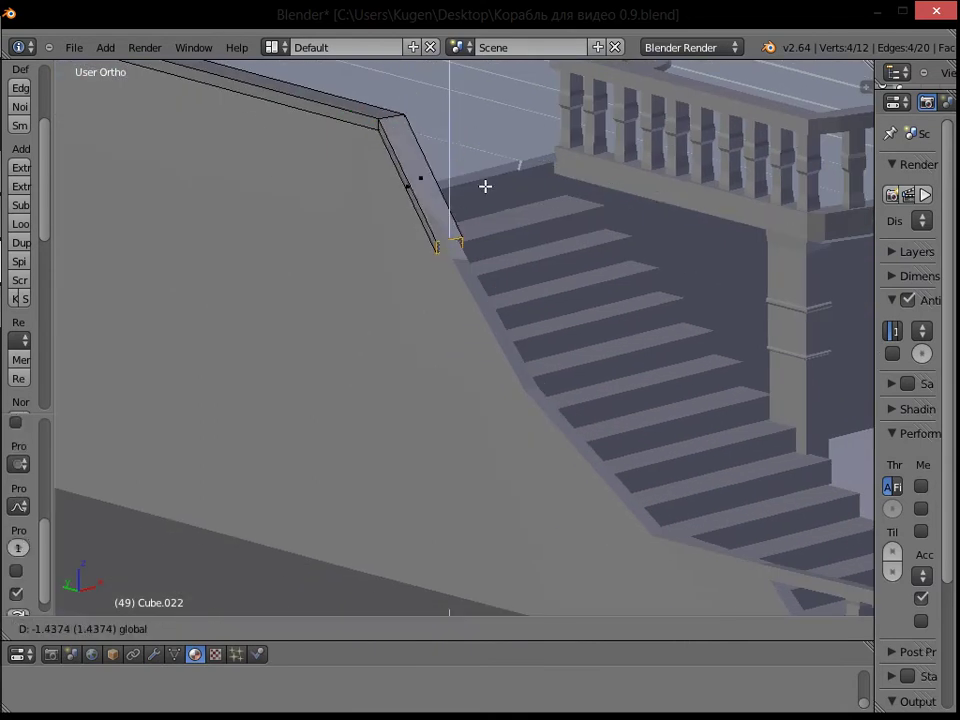
pyautogui.click(490, 178)
# Step: Fine-tune the new end face along Y and Z so the first sloped segment follows the wall edge
pyautogui.press('g')
pyautogui.press('y')
pyautogui.click(442, 227)
pyautogui.press('g')
pyautogui.press('z')
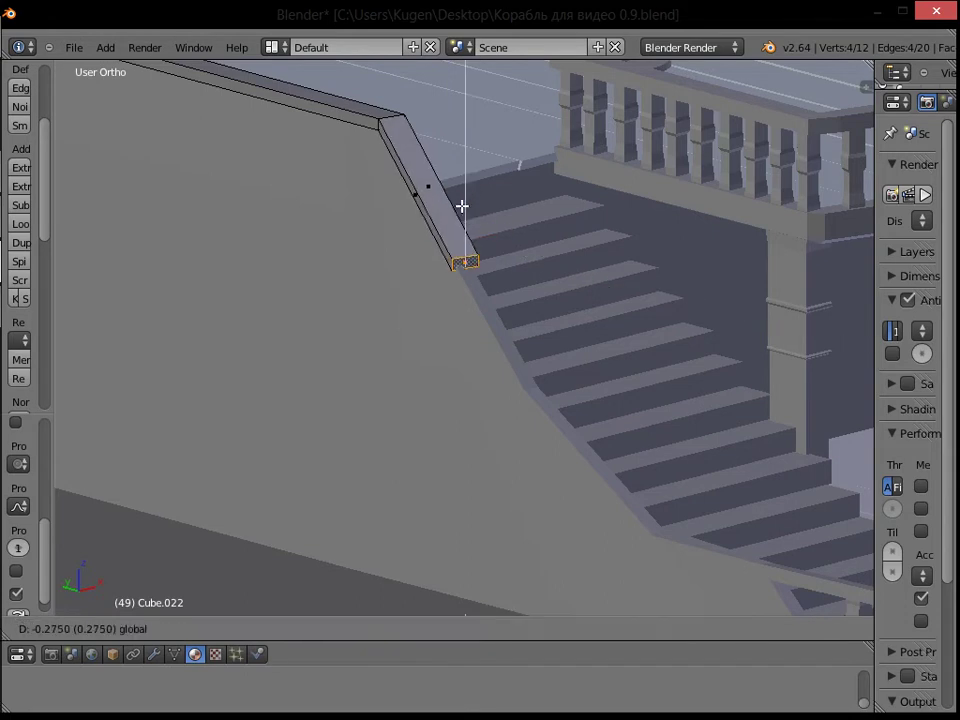
pyautogui.click(460, 209)
pyautogui.moveTo(495, 203); pyautogui.dragTo(554, 209, button='middle')
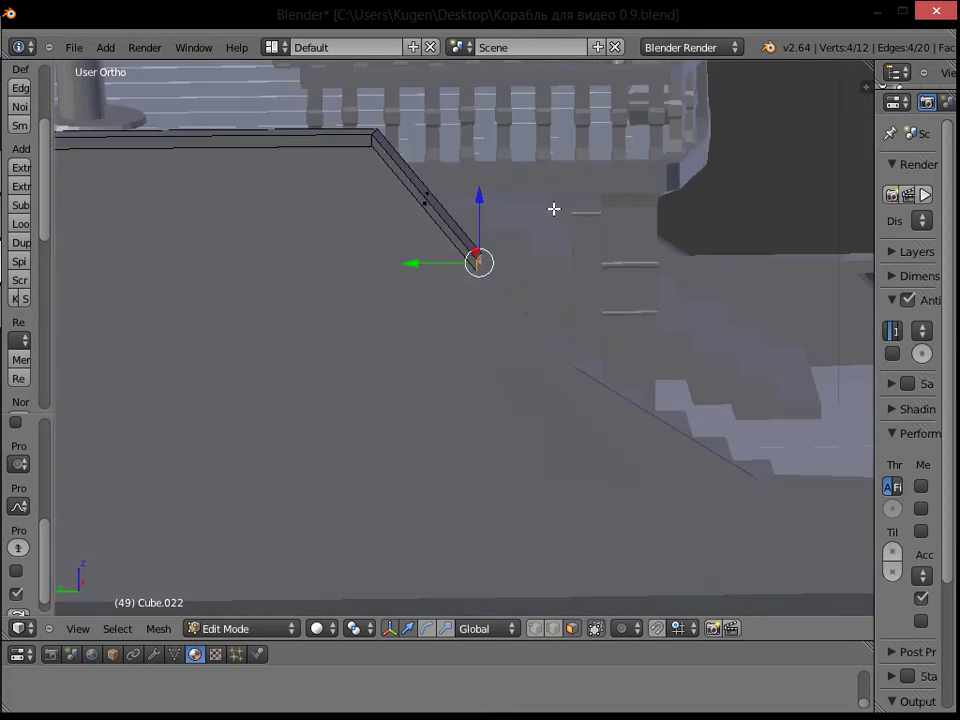
pyautogui.press('g')
pyautogui.press('z')
pyautogui.click(489, 199)
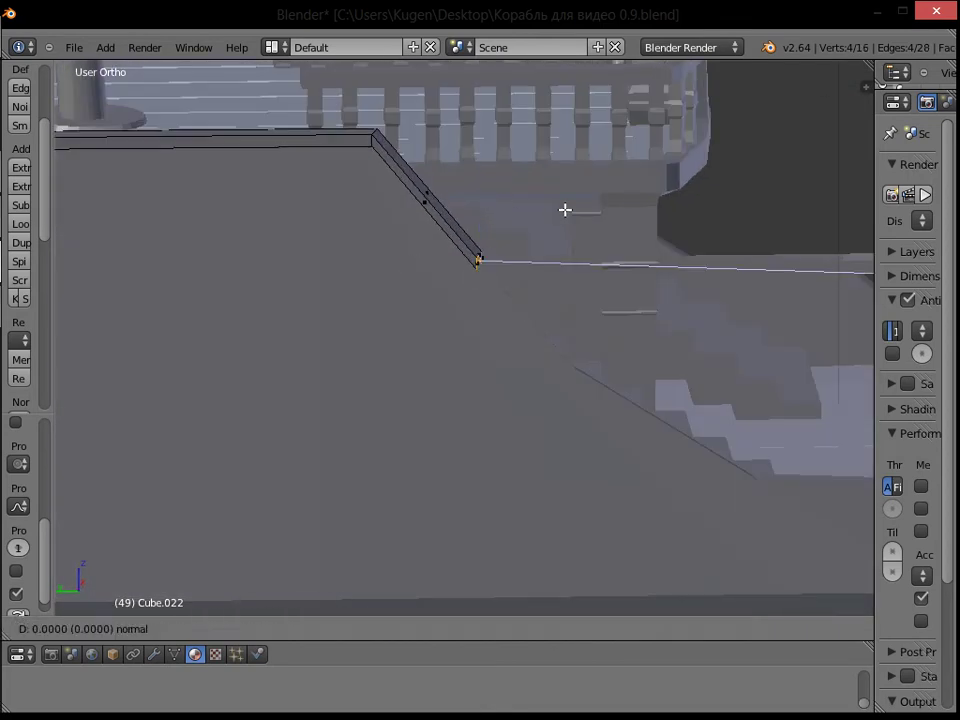
# Step: Extrude a second sloped rail segment along Y and Z down to the next bend in the wall edge
pyautogui.press('g')
pyautogui.press('y')
pyautogui.click(532, 305)
pyautogui.press('g')
pyautogui.press('z')
pyautogui.click(544, 317)
pyautogui.moveTo(521, 376)
pyautogui.mouseDown()
pyautogui.moveTo(513, 377)
pyautogui.moveTo(521, 376)
pyautogui.mouseUp()
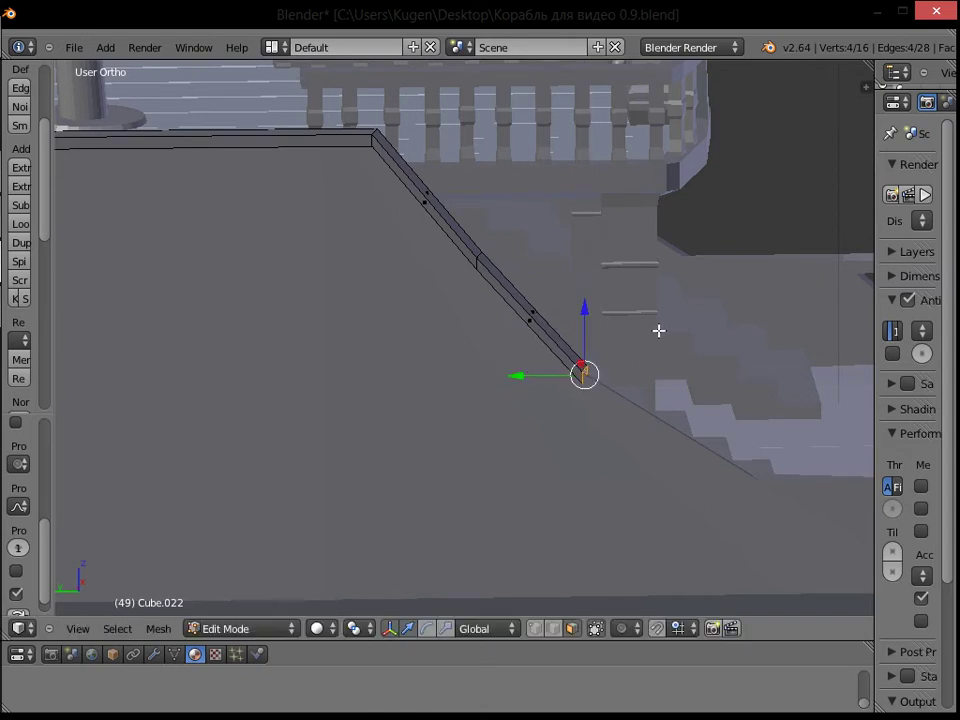
# Step: Extrude a third rail segment, moving its end face about 1.9 units forward along Y and down along Z
pyautogui.press('e')
pyautogui.rightClick(603, 366)
pyautogui.press('g')
pyautogui.press('y')
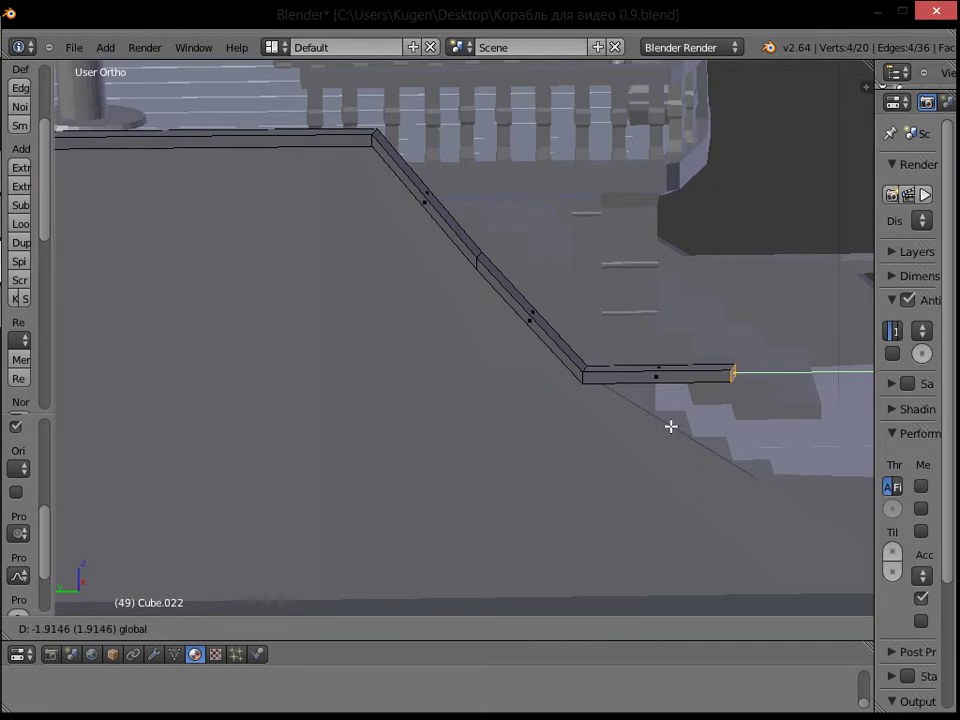
pyautogui.click(671, 426)
pyautogui.press('g')
pyautogui.press('z')
pyautogui.click(745, 413)
# Step: Adjust the third segment's end face along Y and Z to meet the foot of the wall's slope
pyautogui.press('g')
pyautogui.press('y')
pyautogui.click(698, 469)
pyautogui.press('g')
pyautogui.press('y')
pyautogui.click(698, 469)
pyautogui.press('g')
pyautogui.press('z')
pyautogui.click(758, 409)
# Step: Extrude a short level rail segment forward along Y toward the start of the side balustrade
pyautogui.keyDown('shift'); pyautogui.moveTo(806, 420); pyautogui.dragTo(447, 281, button='middle'); pyautogui.keyUp('shift')
pyautogui.press('e')
pyautogui.rightClick(446, 280)
pyautogui.press('g')
pyautogui.press('y')
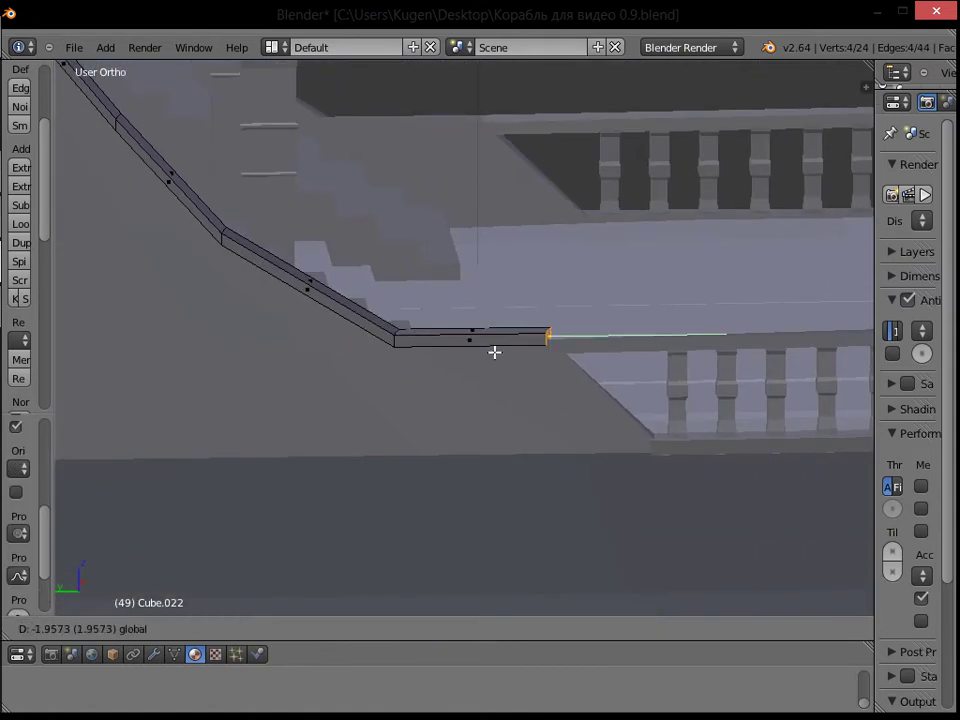
pyautogui.click(508, 357)
# Step: Extrude a long rail segment along Y over the balustrade to its forward end
pyautogui.moveTo(508, 357); pyautogui.dragTo(435, 328, button='middle')
pyautogui.press('e')
pyautogui.rightClick(576, 345)
pyautogui.keyDown('shift'); pyautogui.moveTo(561, 315); pyautogui.dragTo(443, 158, button='middle'); pyautogui.keyUp('shift')
pyautogui.press('g')
pyautogui.press('y')
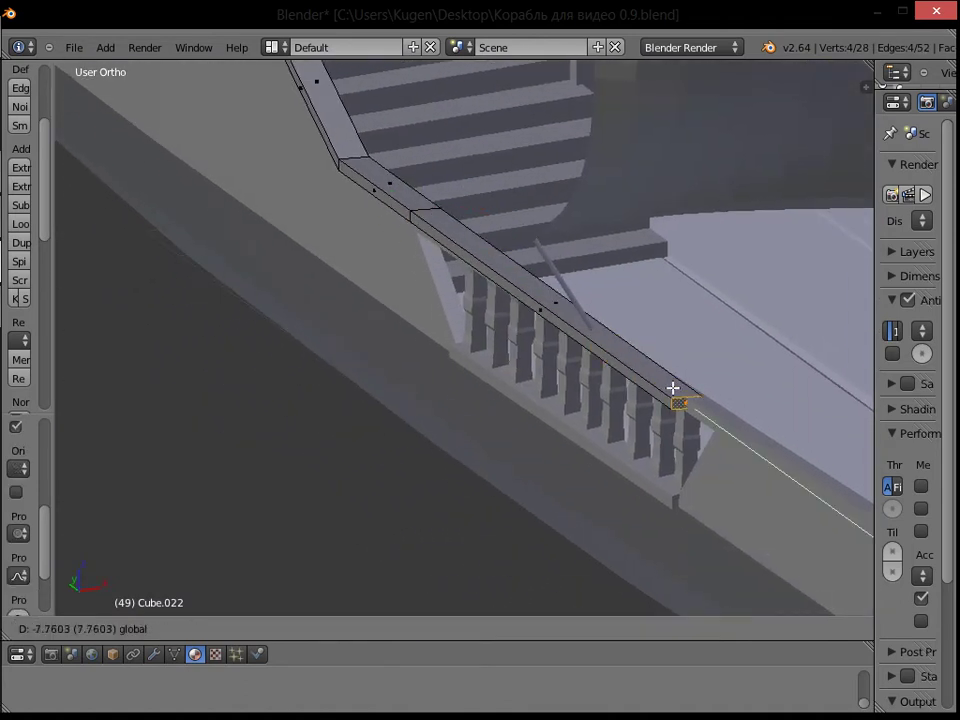
pyautogui.click(703, 393)
# Step: Align the end face beyond the balustrade with the wall top, shifting it along X and about 0.06 units up Z
pyautogui.moveTo(703, 393); pyautogui.dragTo(592, 355, button='middle')
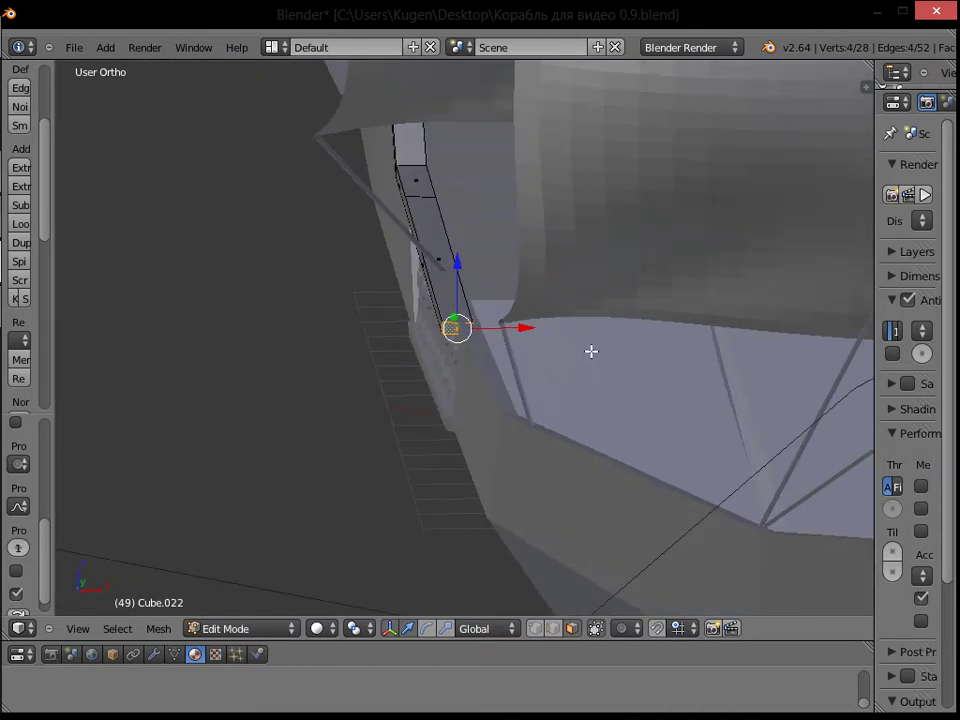
pyautogui.press('g')
pyautogui.press('x')
pyautogui.click(532, 323)
pyautogui.moveTo(532, 323); pyautogui.dragTo(683, 245, button='middle')
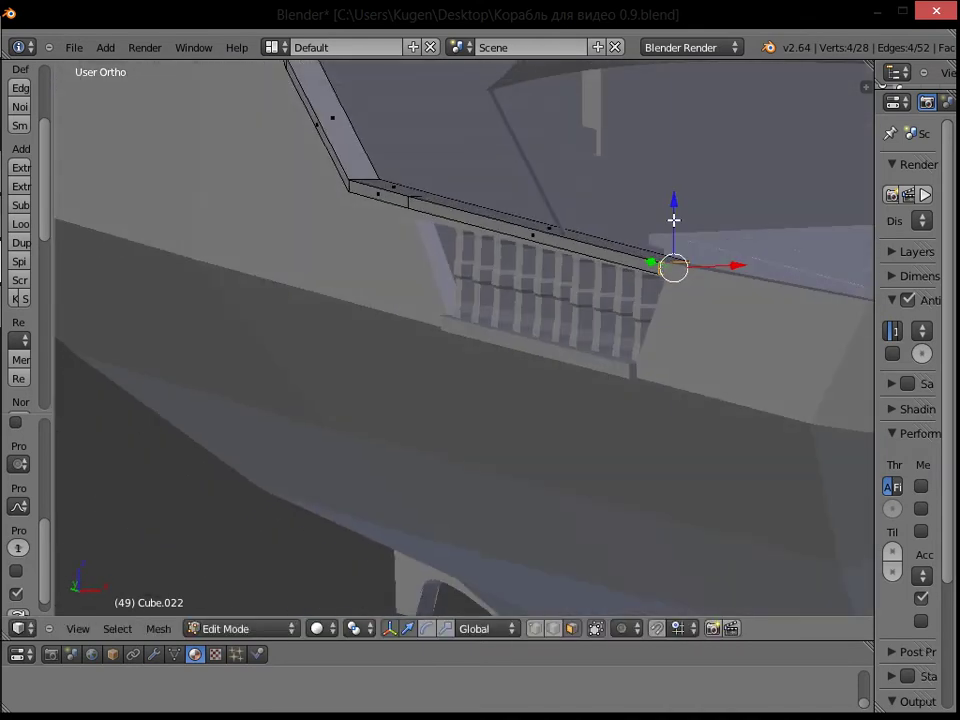
pyautogui.press('g')
pyautogui.press('z')
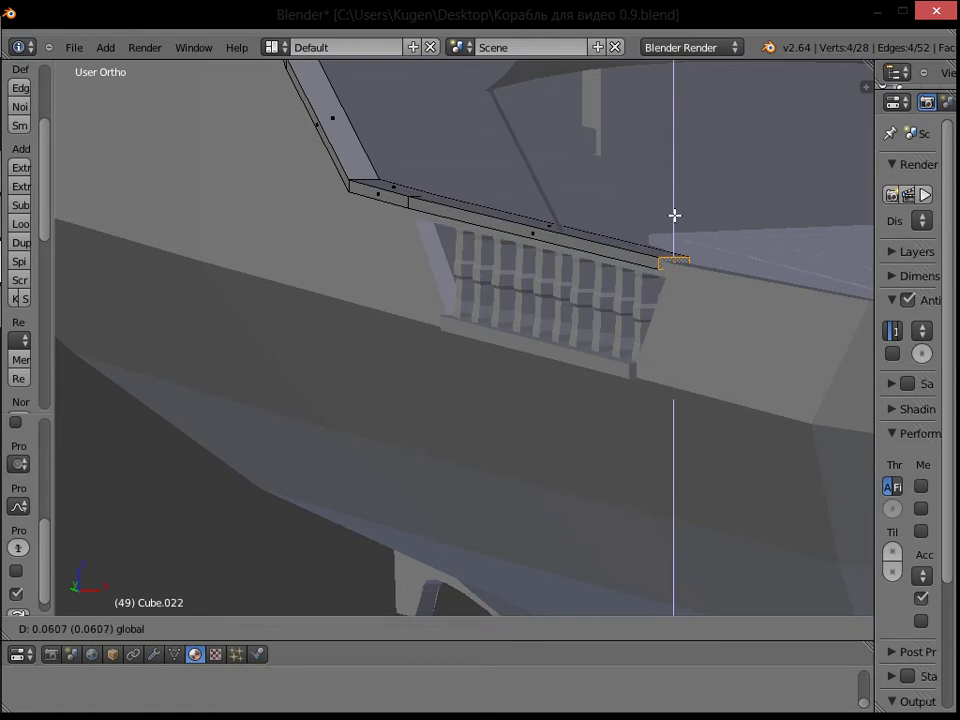
pyautogui.click(675, 215)
# Step: Extrude a rail segment about 7 units along Y to the wall's next bend and raise its end face about 0.13 units along Z
pyautogui.moveTo(739, 225); pyautogui.dragTo(572, 171, button='middle')
pyautogui.press('e')
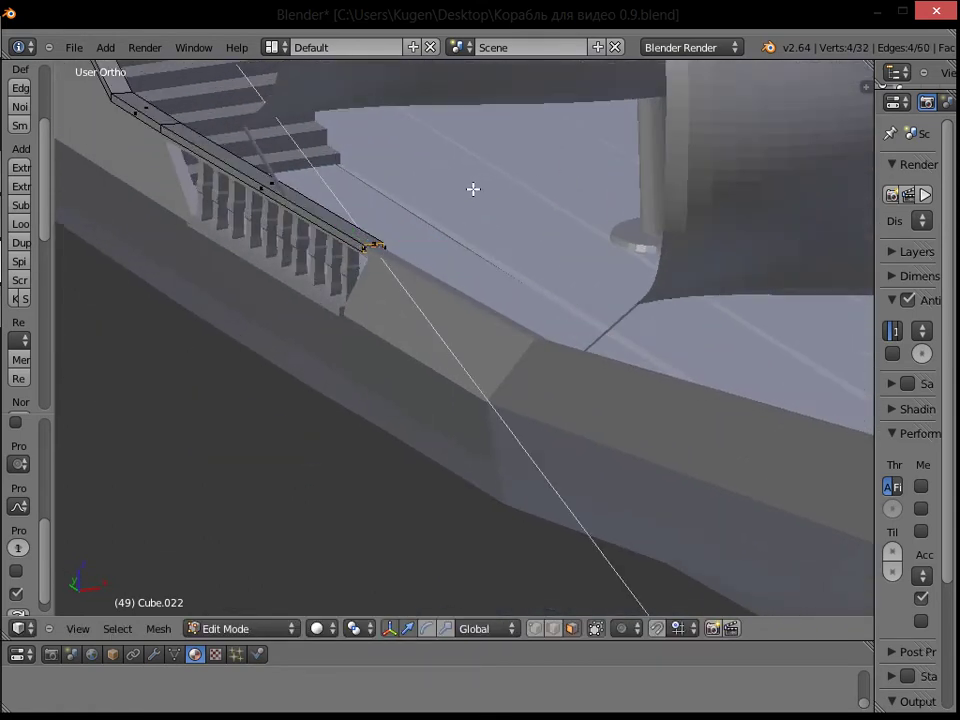
pyautogui.rightClick(389, 238)
pyautogui.press('e')
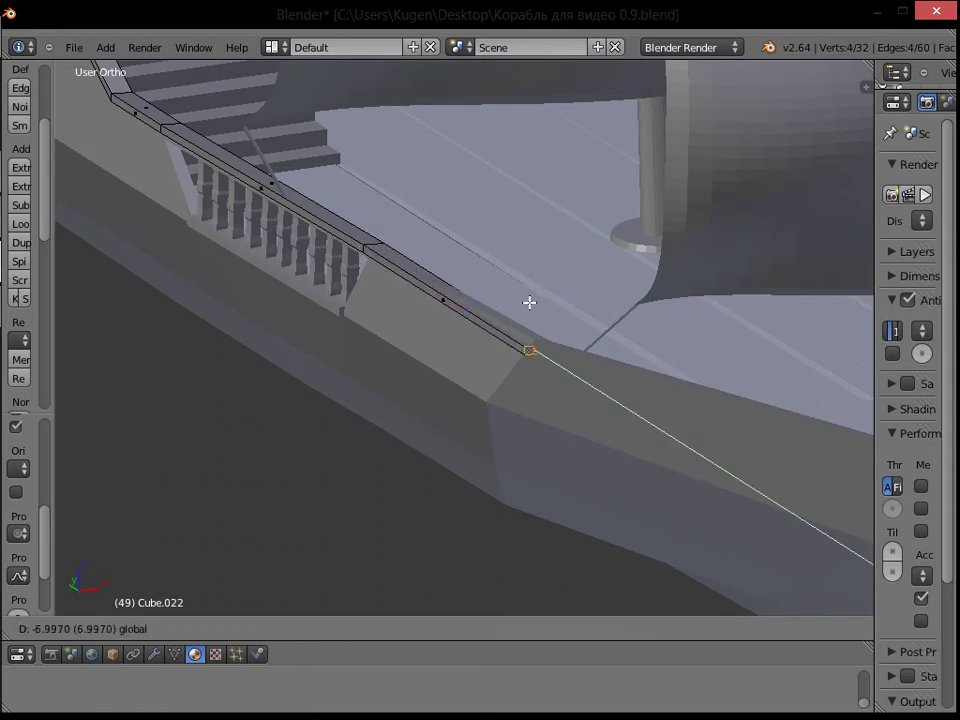
pyautogui.rightClick(533, 304)
pyautogui.press('g')
pyautogui.press('z')
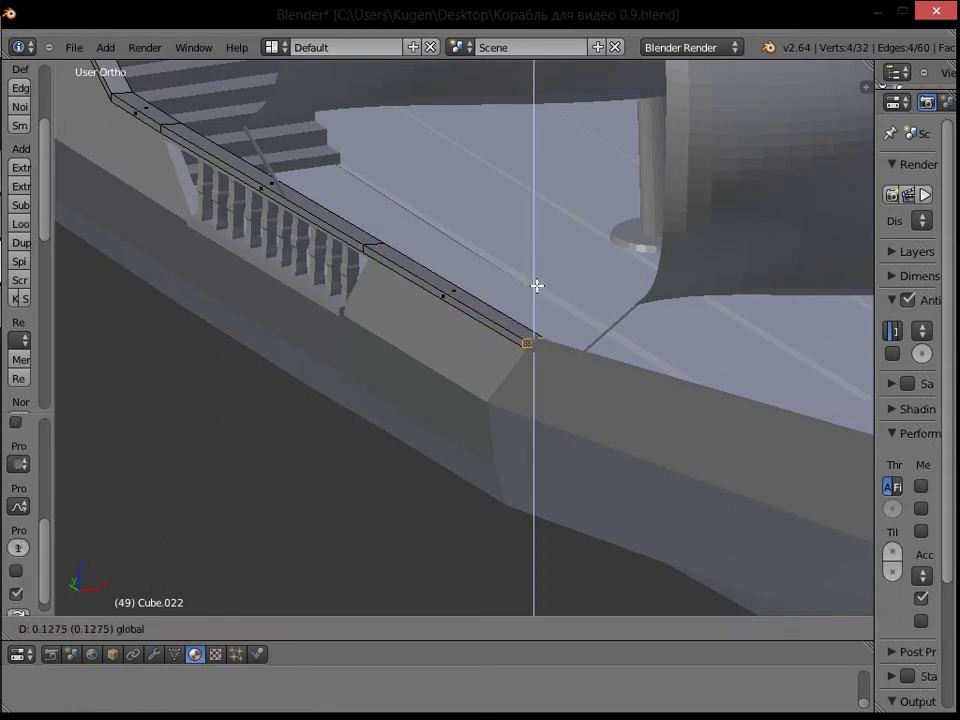
pyautogui.click(539, 284)
# Step: Fine-tune the new end face at the wall bend, raising it about 0.03 units along Z and shifting it along X and Y
pyautogui.moveTo(539, 284); pyautogui.dragTo(615, 278, button='middle')
pyautogui.keyDown('shift'); pyautogui.moveTo(630, 265); pyautogui.dragTo(362, 232, button='middle'); pyautogui.keyUp('shift')
pyautogui.scroll(2, 440, 195)
pyautogui.scroll(1, 467, 179)
pyautogui.moveTo(381, 160)
pyautogui.mouseDown(button='middle')
pyautogui.moveTo(403, 193)
pyautogui.moveTo(393, 178)
pyautogui.mouseUp(button='middle')
pyautogui.press('g')
pyautogui.press('z')
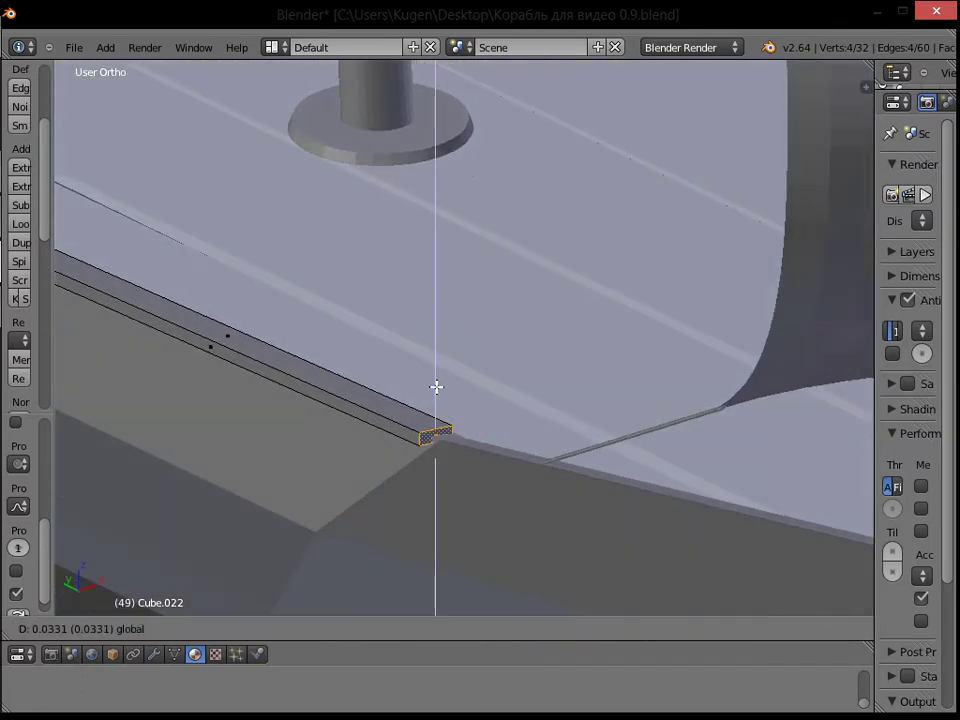
pyautogui.moveTo(436, 387); pyautogui.dragTo(436, 387)
pyautogui.moveTo(468, 425); pyautogui.dragTo(420, 420)
pyautogui.press('g')
pyautogui.press('y')
# Step: Extrude the next rail segment forward along Y and shift its end face along X toward the bend where the bow begins
pyautogui.scroll(-2, 576, 369)
pyautogui.keyDown('shift'); pyautogui.moveTo(576, 331); pyautogui.dragTo(452, 273, button='middle'); pyautogui.keyUp('shift')
pyautogui.press('e')
pyautogui.click(388, 342)
pyautogui.press('g')
pyautogui.press('y')
pyautogui.click(414, 390)
pyautogui.moveTo(414, 390); pyautogui.dragTo(197, 298, button='middle')
pyautogui.press('e')
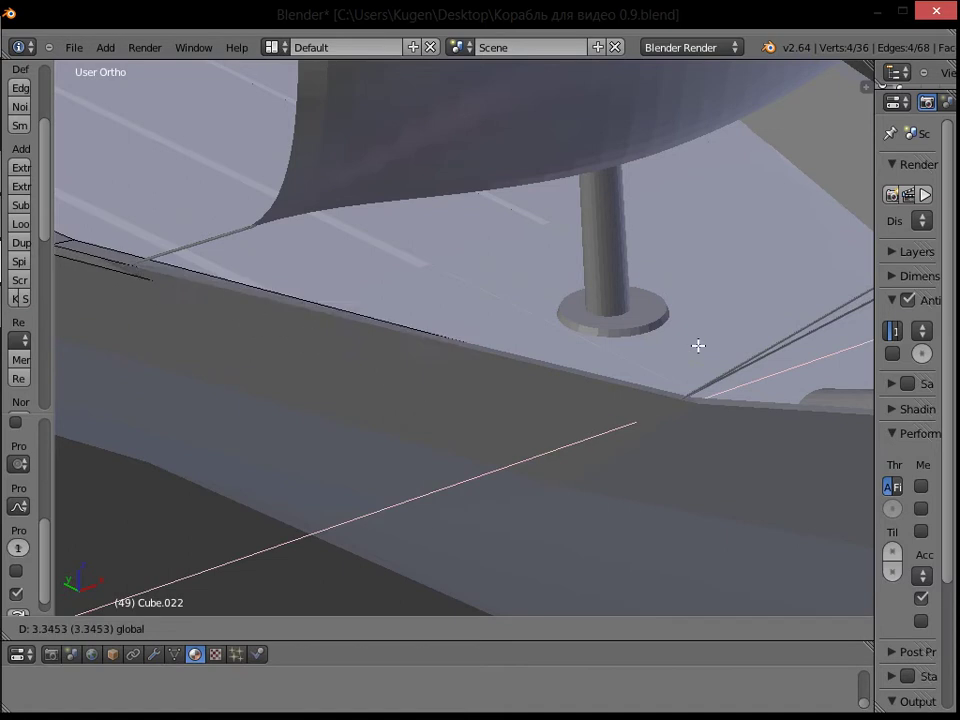
pyautogui.click(665, 374)
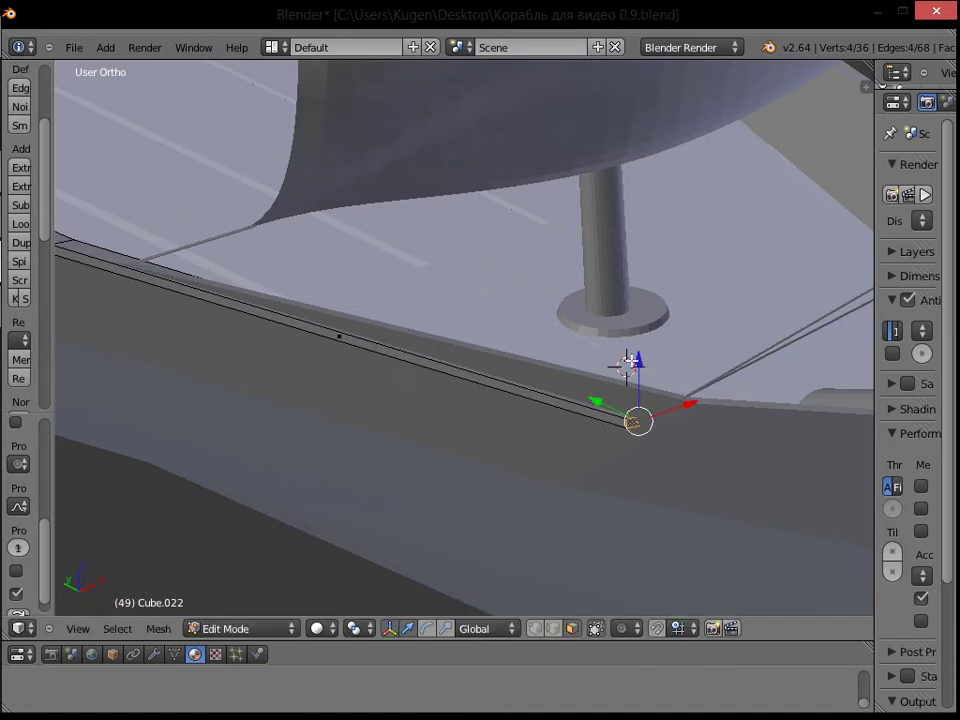
# Step: Raise the segment's end face along Z onto the wall top and fit it along X and Y to the bow bend
pyautogui.press('g')
pyautogui.press('z')
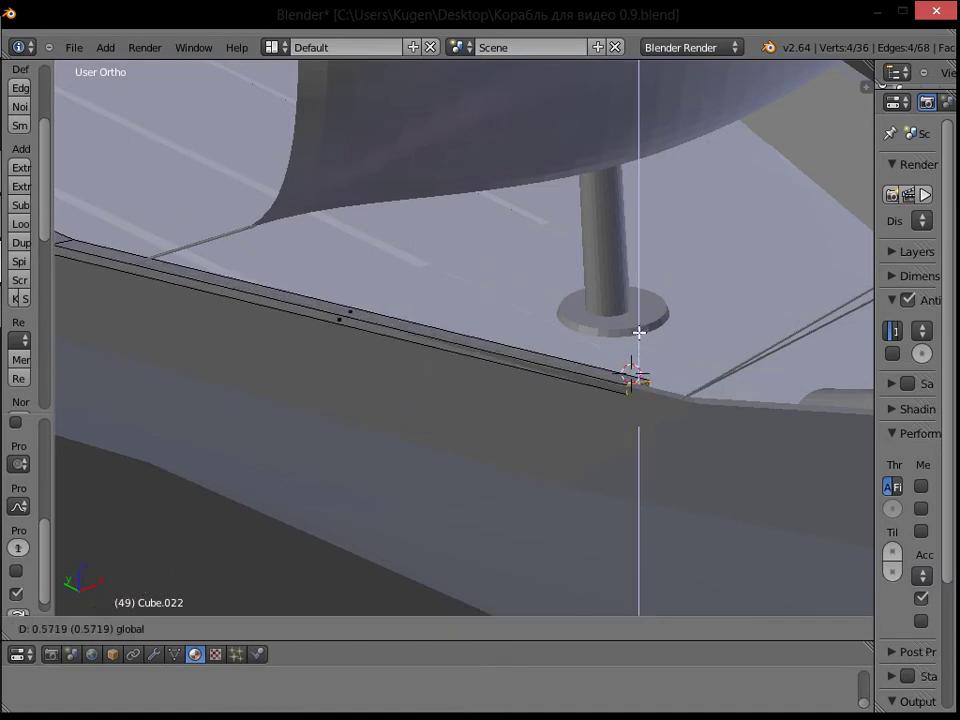
pyautogui.click(649, 352)
pyautogui.moveTo(689, 371); pyautogui.dragTo(681, 372)
pyautogui.moveTo(600, 371); pyautogui.dragTo(667, 376)
pyautogui.click(665, 376)
pyautogui.press('g')
pyautogui.press('z')
pyautogui.click(691, 358)
pyautogui.moveTo(691, 358); pyautogui.dragTo(553, 356, button='middle')
pyautogui.moveTo(452, 407); pyautogui.dragTo(471, 397)
pyautogui.moveTo(471, 397); pyautogui.dragTo(537, 331, button='middle')
# Step: Extrude a new rail segment from the bow bend and move its end face forward along Y
pyautogui.press('KP_Decimal')
pyautogui.press('e')
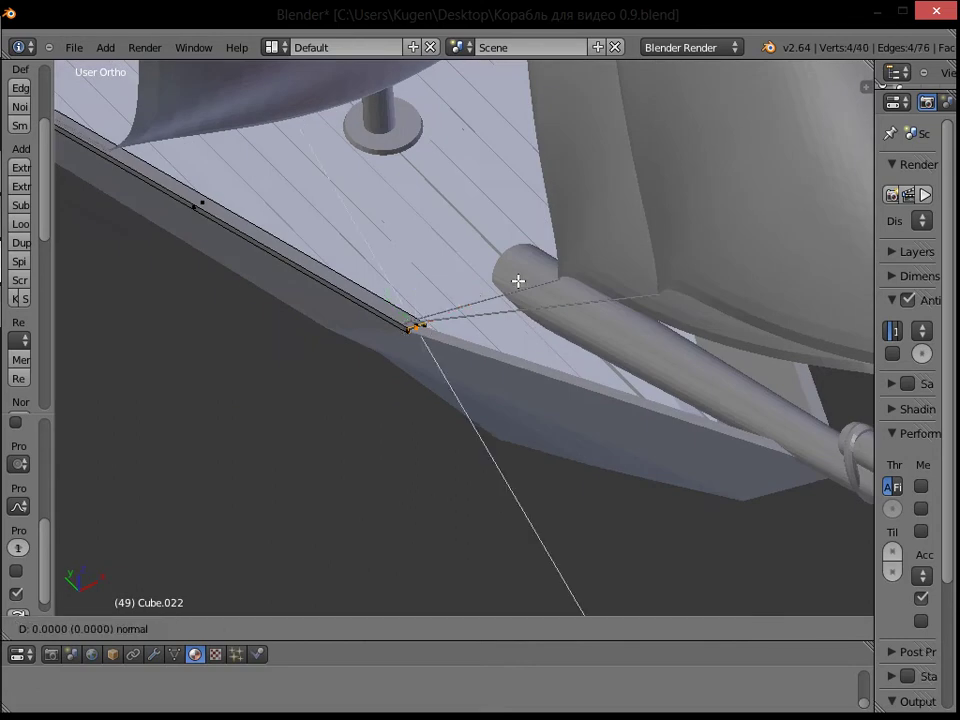
pyautogui.click(518, 281)
pyautogui.press('g')
pyautogui.press('y')
pyautogui.click(515, 370)
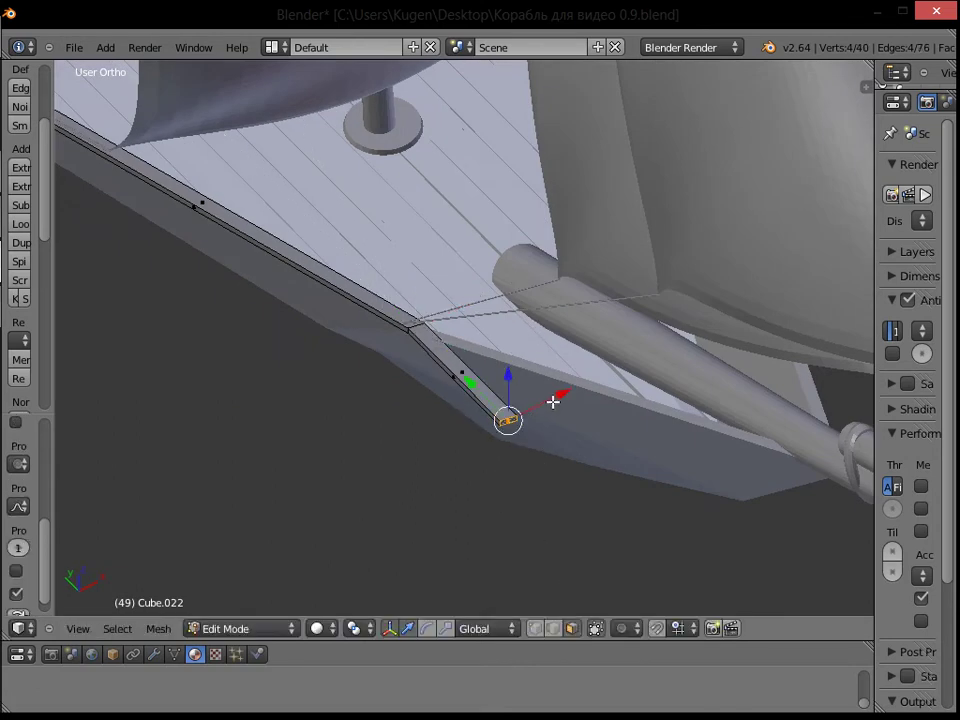
# Step: Bring the bow segment's end face onto the wall top, shifting it along X and raising it about 0.6 units along Z
pyautogui.press('g')
pyautogui.press('x')
pyautogui.click(651, 433)
pyautogui.press('g')
pyautogui.press('z')
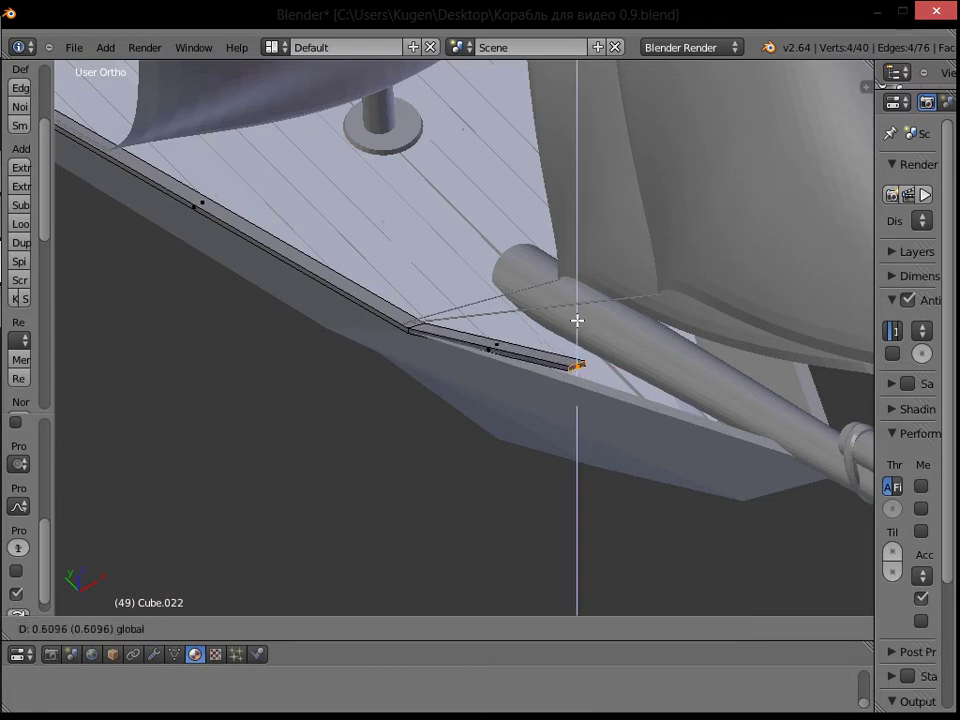
pyautogui.click(576, 323)
pyautogui.press('g')
pyautogui.press('x')
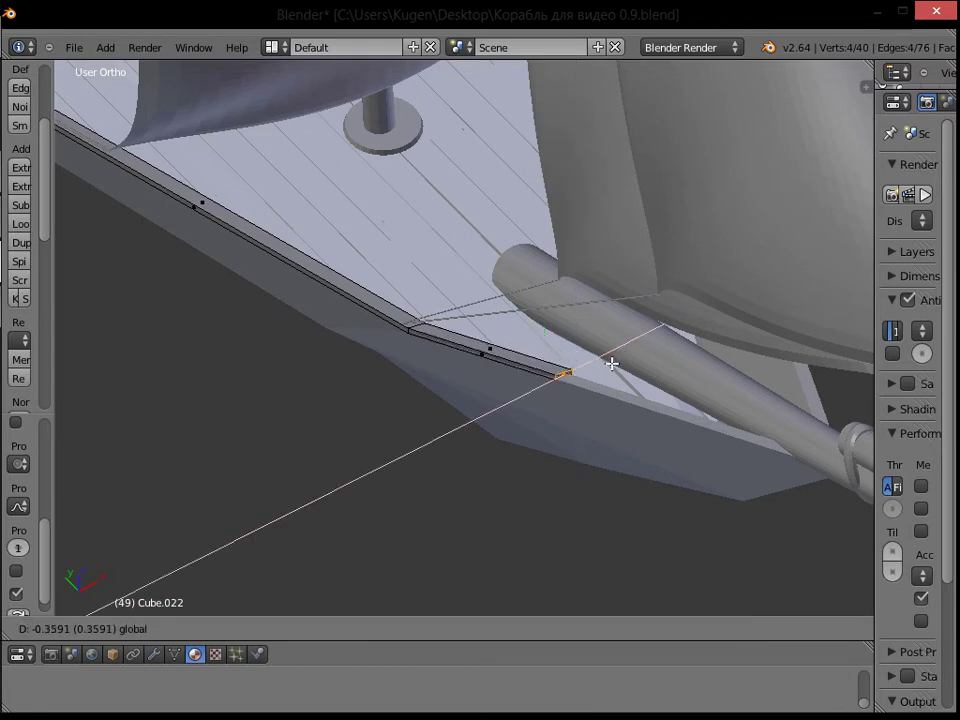
pyautogui.click(605, 361)
# Step: Stretch the bow segment to the front end of the wall by moving its end face along Y and X
pyautogui.press('g')
pyautogui.press('y')
pyautogui.click(760, 432)
pyautogui.press('g')
pyautogui.press('x')
pyautogui.click(829, 437)
# Step: Raise the bow end face about 0.9 units along Z and fit it to the wall's tip along X
pyautogui.press('g')
pyautogui.press('z')
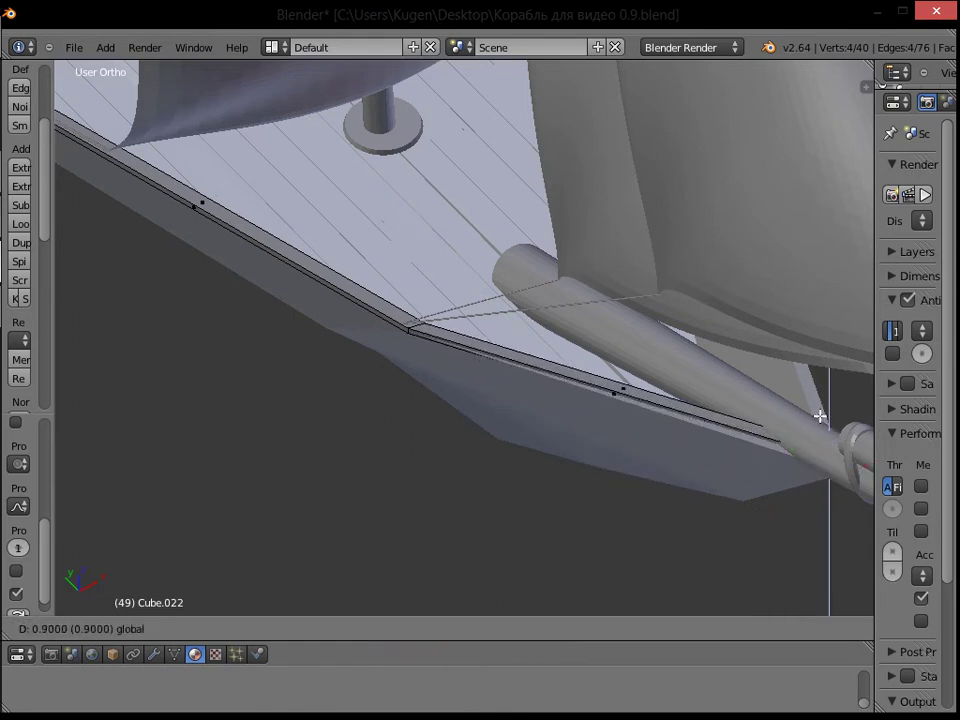
pyautogui.click(818, 418)
pyautogui.press('g')
pyautogui.press('x')
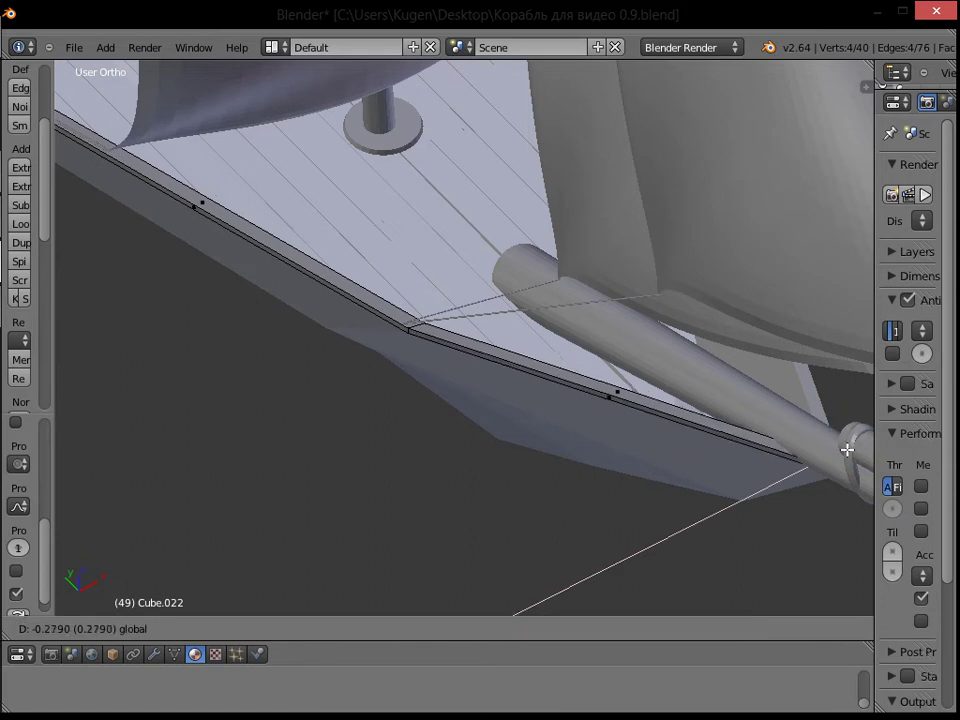
pyautogui.click(836, 438)
pyautogui.moveTo(696, 348); pyautogui.dragTo(637, 258, button='middle')
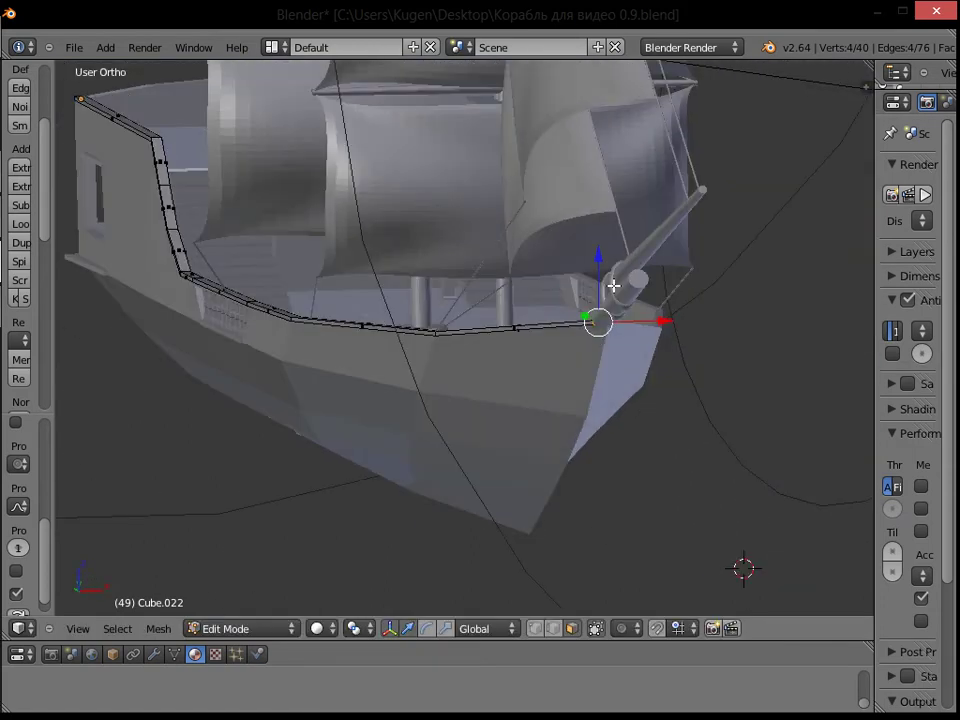
pyautogui.moveTo(600, 274); pyautogui.dragTo(601, 272)
# Step: Clear the selection and examine the rail along the side of the hull from bow to stern
pyautogui.scroll(-3, 573, 263)
pyautogui.moveTo(552, 272); pyautogui.dragTo(720, 219, button='middle')
pyautogui.scroll(2, 623, 308)
pyautogui.moveTo(528, 186)
pyautogui.mouseDown(button='middle')
pyautogui.moveTo(480, 319)
pyautogui.moveTo(519, 185)
pyautogui.mouseUp(button='middle')
pyautogui.press('a')
pyautogui.moveTo(551, 236); pyautogui.dragTo(574, 223, button='middle')
pyautogui.scroll(2, 578, 218)
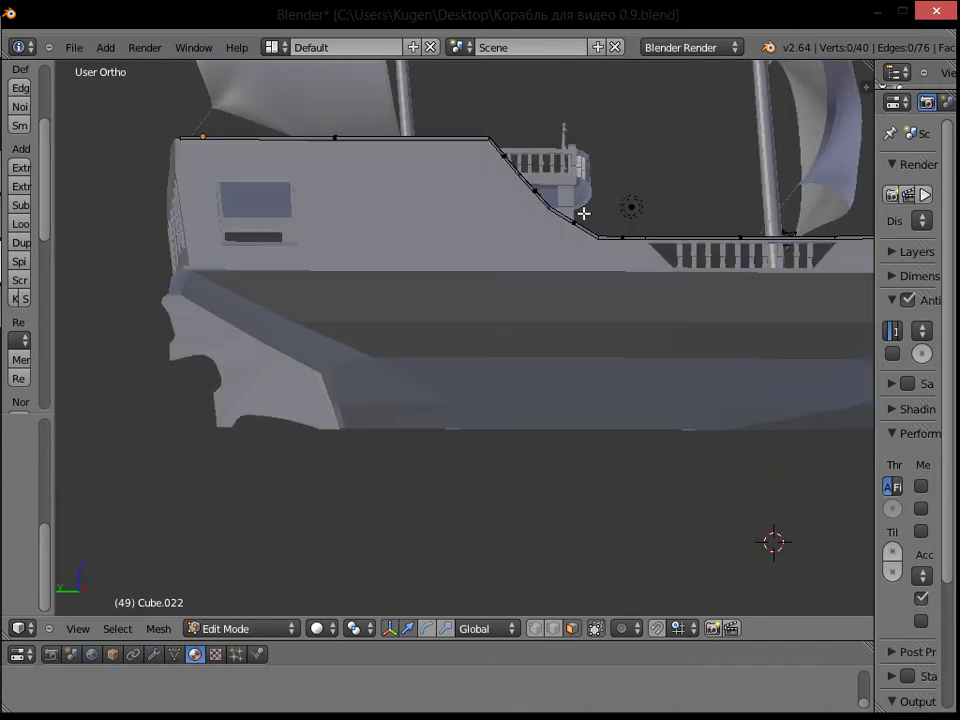
# Step: Extrude the rail's rear end face a short distance backward along Y over the stern corner
pyautogui.moveTo(472, 113); pyautogui.dragTo(423, 165, button='middle')
pyautogui.scroll(6, 423, 165)
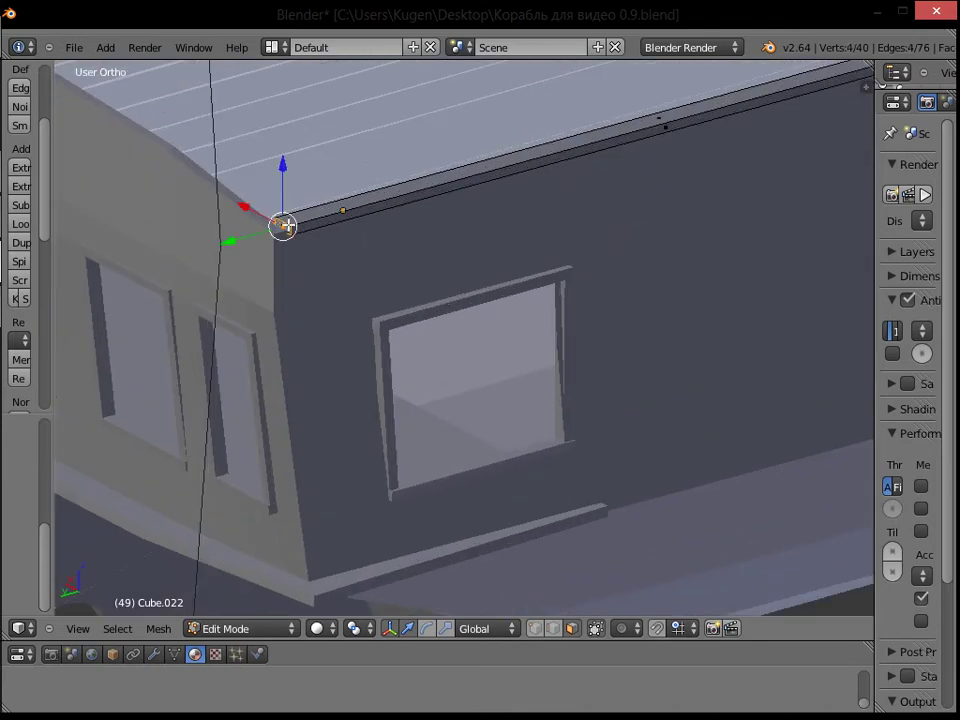
pyautogui.press('KP_Decimal')
pyautogui.scroll(-7, 392, 178)
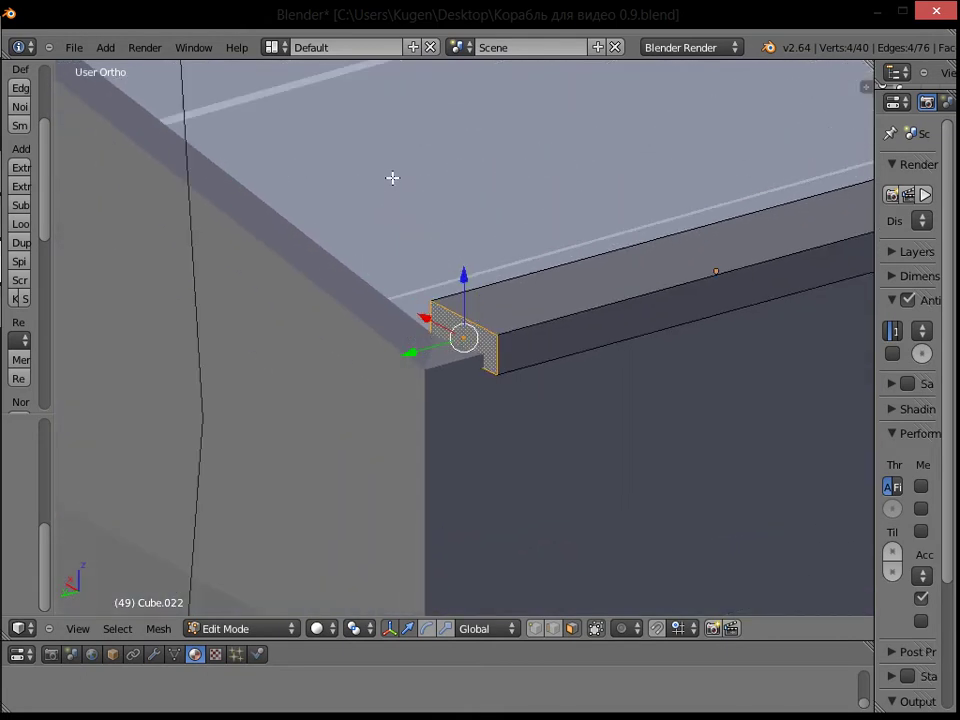
pyautogui.press('e')
pyautogui.rightClick(466, 323)
pyautogui.moveTo(423, 358); pyautogui.dragTo(369, 369)
# Step: Rotate the stern end face diagonally in top view to form a corner joint and fit it to the corner along X and Y
pyautogui.press('KP_7')
pyautogui.press('KP_7')
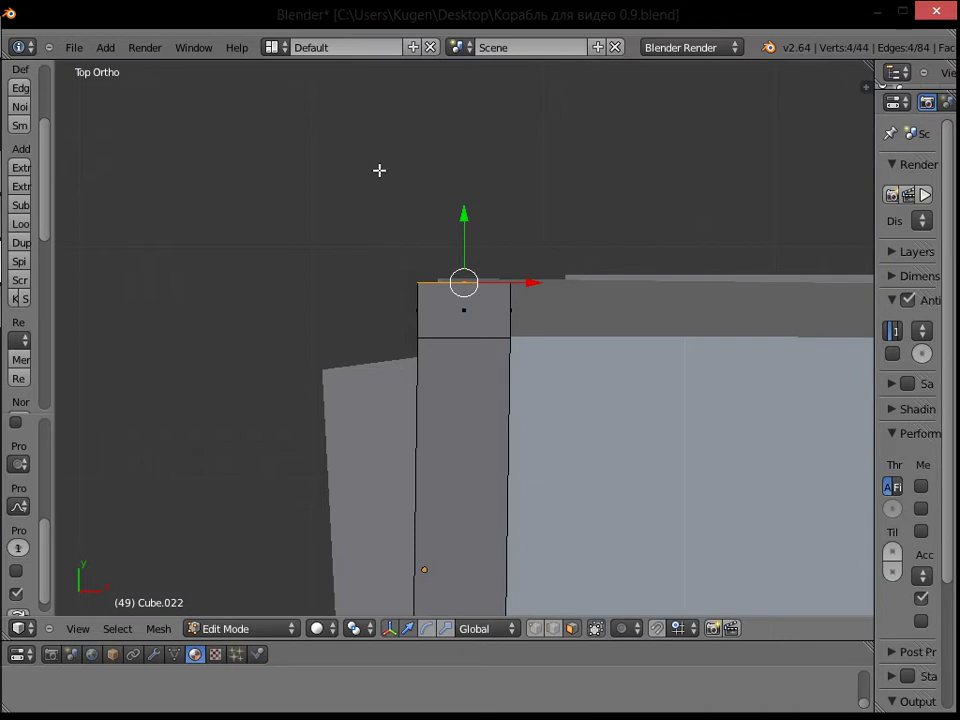
pyautogui.press('r')
pyautogui.click(450, 175)
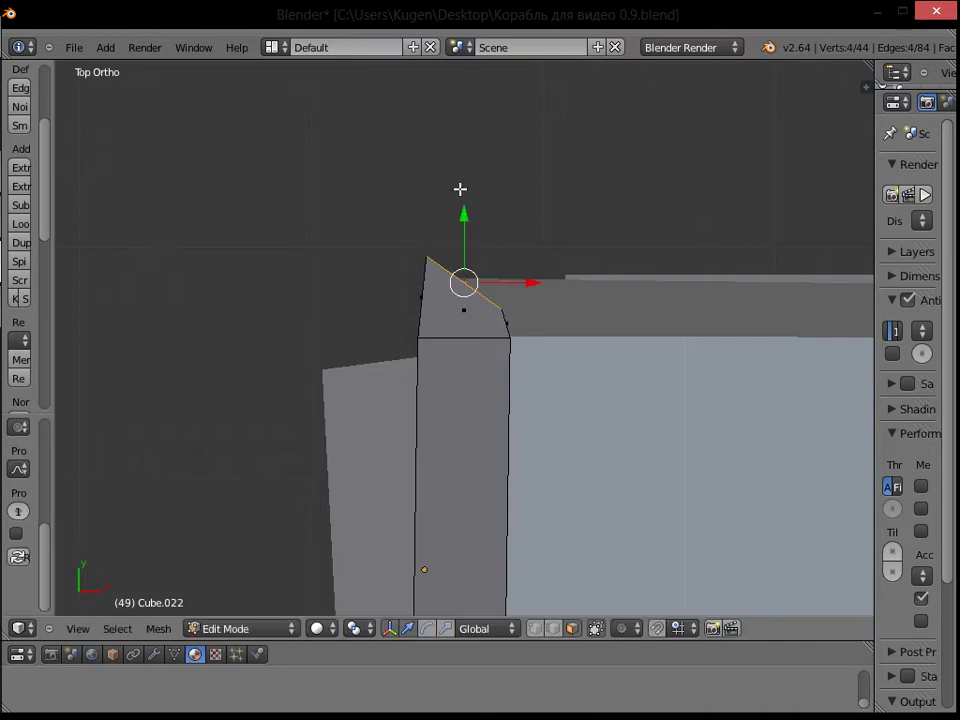
pyautogui.moveTo(524, 287); pyautogui.dragTo(534, 279)
pyautogui.moveTo(471, 228); pyautogui.dragTo(467, 249)
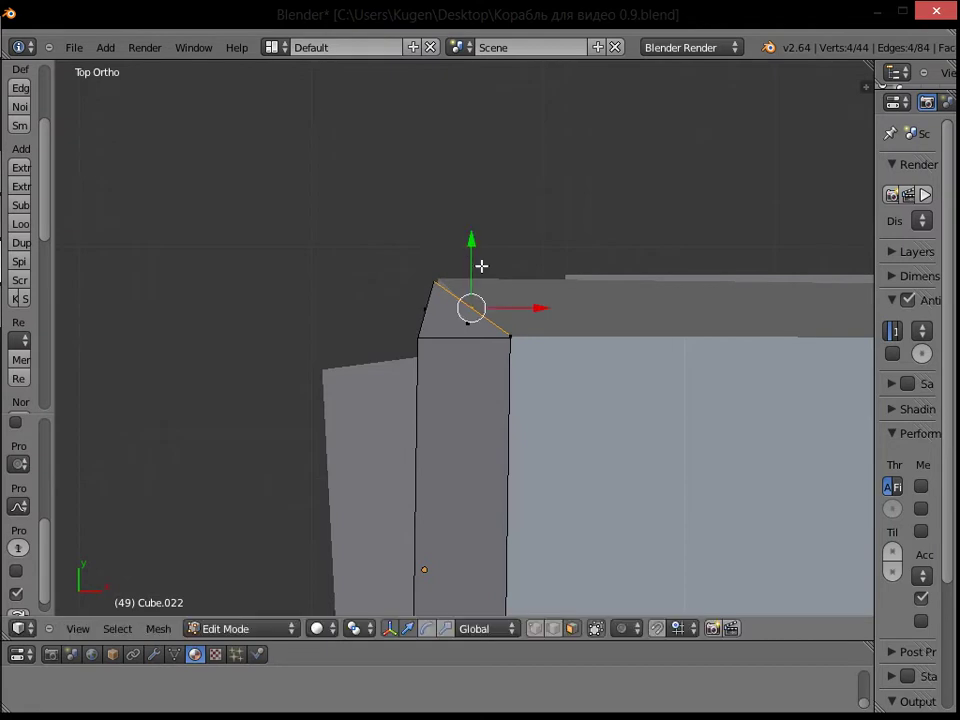
pyautogui.press('r')
pyautogui.click(484, 201)
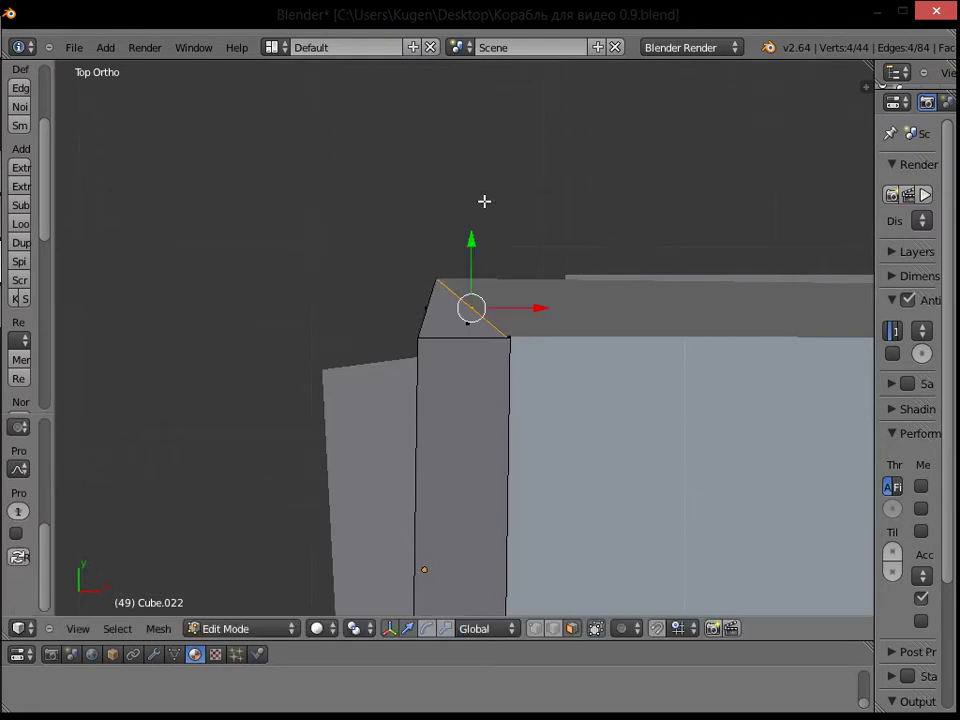
# Step: Extrude a short rail segment from the corner joint along X over the stern wall and raise its end face along Z to the wall top
pyautogui.moveTo(504, 226); pyautogui.dragTo(603, 162, button='middle')
pyautogui.moveTo(382, 341); pyautogui.dragTo(386, 341)
pyautogui.press('e')
pyautogui.rightClick(480, 222)
pyautogui.press('KP_7')
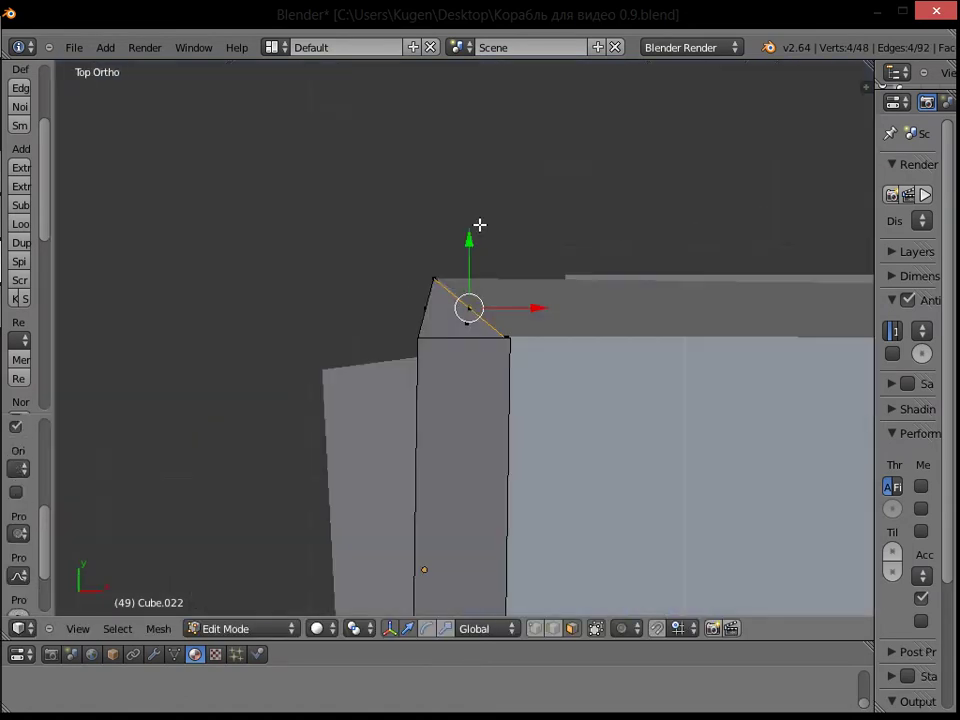
pyautogui.moveTo(521, 318); pyautogui.dragTo(716, 315)
pyautogui.moveTo(718, 315); pyautogui.dragTo(424, 206, button='middle')
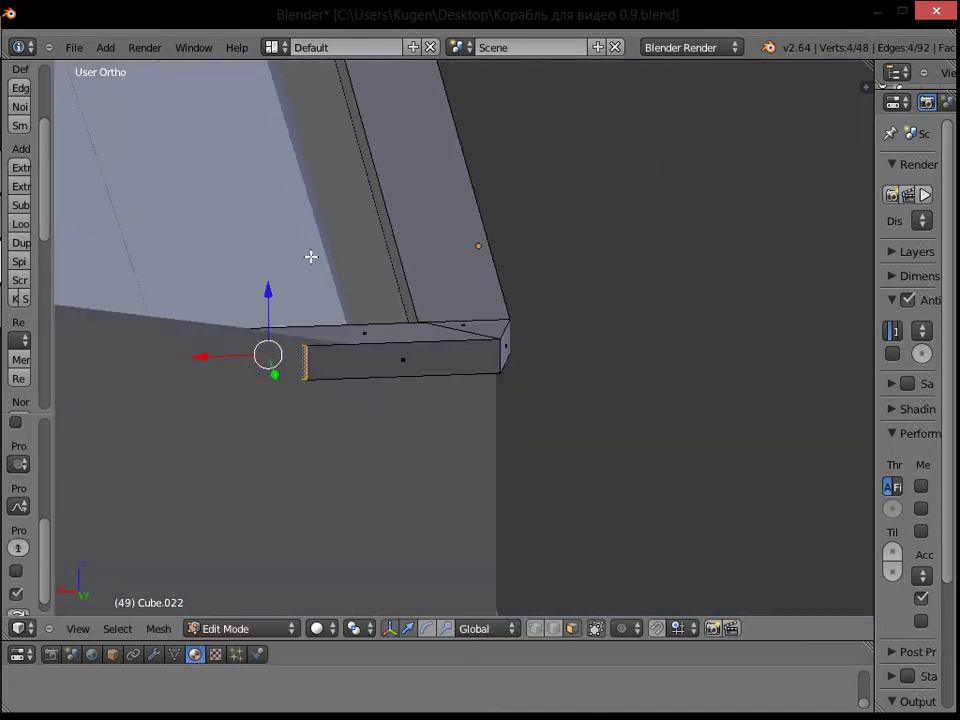
pyautogui.press('g')
pyautogui.press('z')
pyautogui.moveTo(272, 285); pyautogui.dragTo(281, 273)
# Step: Extrude the stern rail about 1.43 units further along X and raise the new end face along Z to follow the wall's slope
pyautogui.keyDown('shift'); pyautogui.moveTo(178, 203); pyautogui.dragTo(673, 211, button='middle'); pyautogui.keyUp('shift')
pyautogui.scroll(-3, 524, 198)
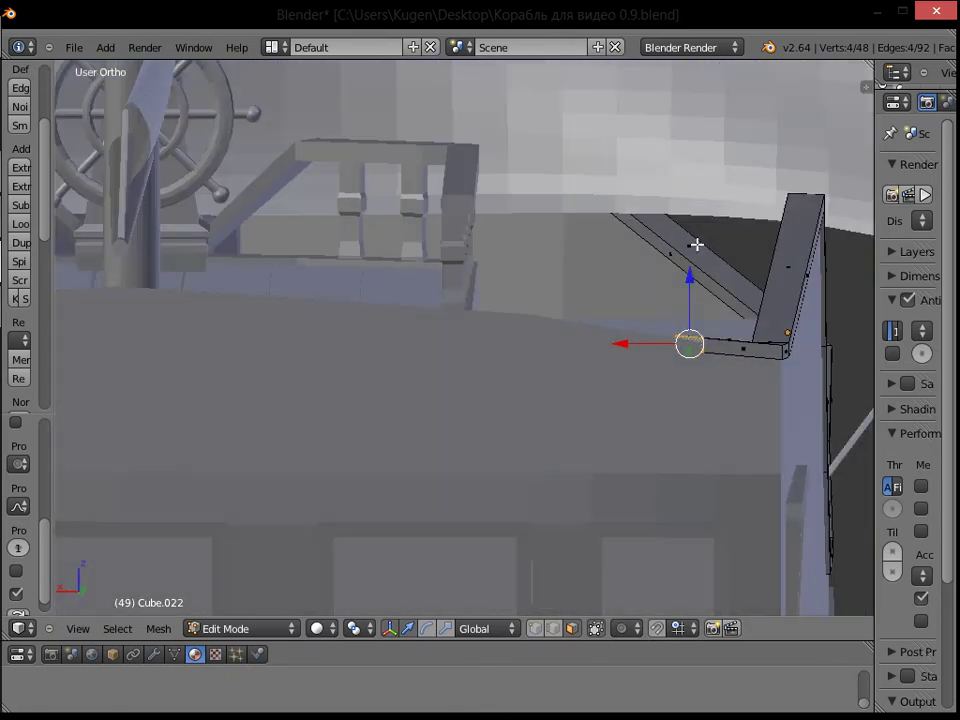
pyautogui.press('e')
pyautogui.press('x')
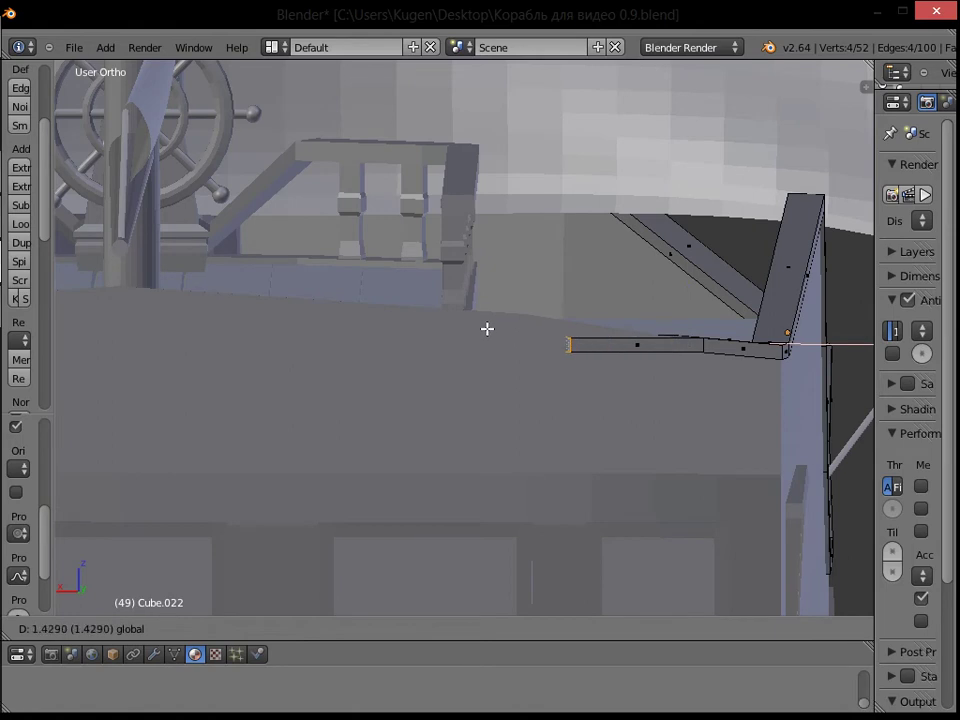
pyautogui.click(487, 328)
pyautogui.moveTo(559, 288); pyautogui.dragTo(562, 270)
# Step: Fit this stern segment's end face to the wall along X and Y, and correct its height along Z
pyautogui.moveTo(562, 270); pyautogui.dragTo(499, 347, button='middle')
pyautogui.moveTo(454, 351); pyautogui.dragTo(458, 350)
pyautogui.moveTo(495, 316); pyautogui.dragTo(480, 311)
pyautogui.moveTo(480, 311); pyautogui.dragTo(573, 226, button='middle')
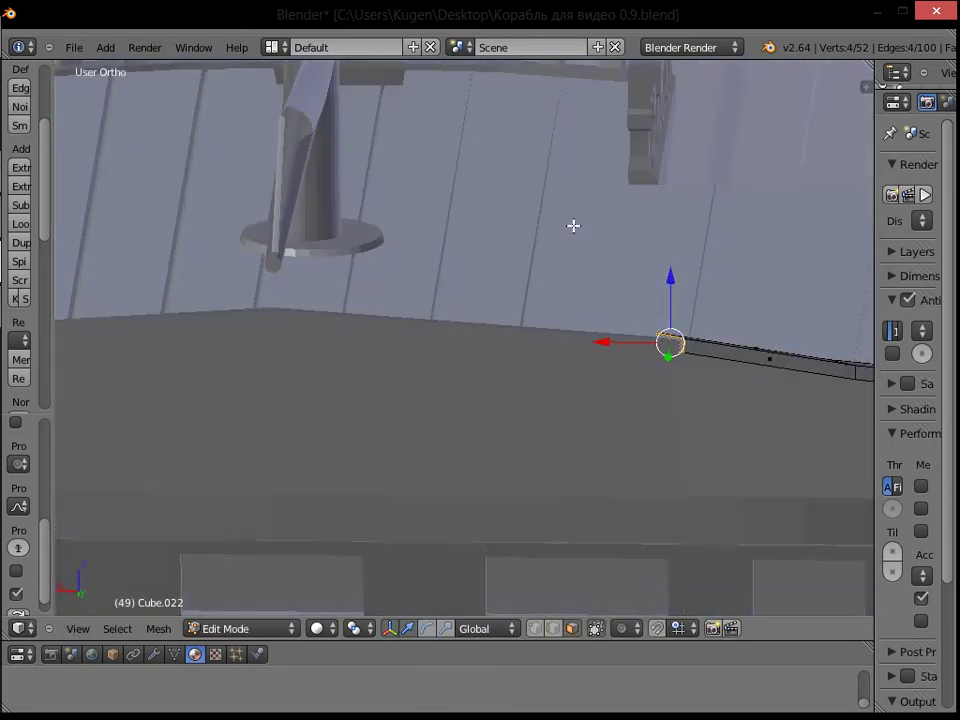
pyautogui.moveTo(666, 284); pyautogui.dragTo(672, 300)
# Step: Extrude the stern rail along X to the wall's central peak and align the end face with the wall along Z and Y
pyautogui.press('e')
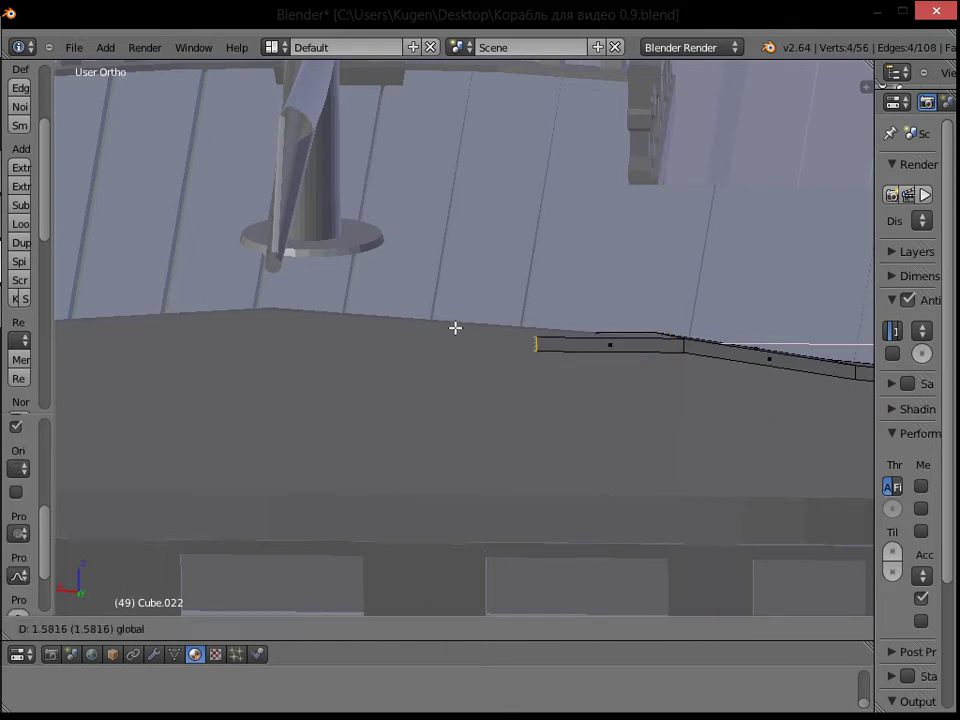
pyautogui.click(223, 251)
pyautogui.moveTo(286, 257); pyautogui.dragTo(298, 260)
pyautogui.keyDown('shift'); pyautogui.moveTo(298, 260); pyautogui.dragTo(336, 300, button='middle'); pyautogui.keyUp('shift')
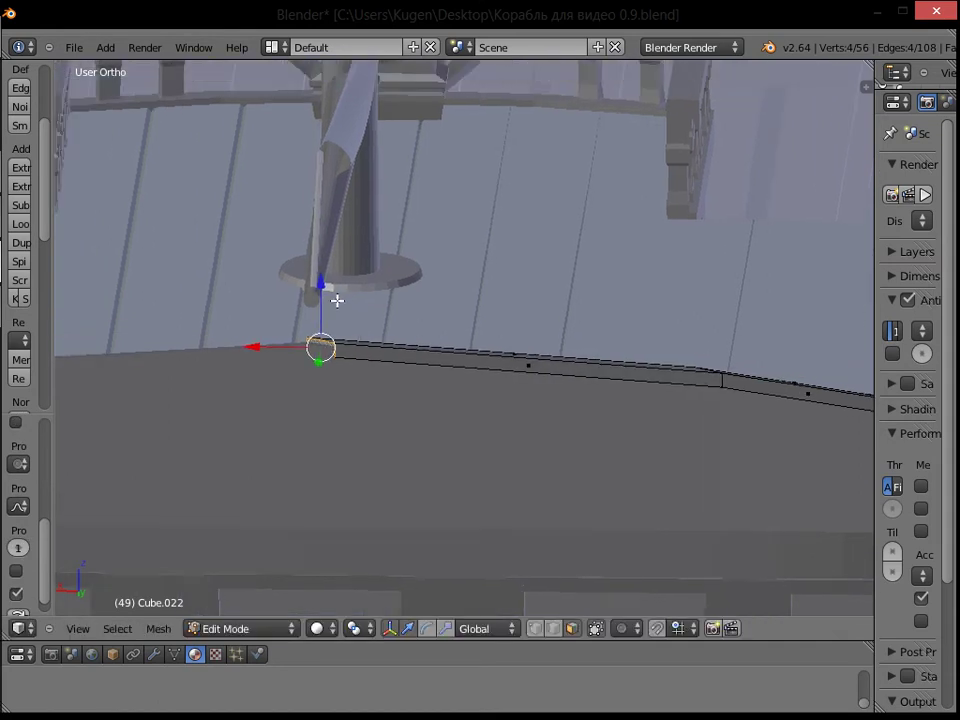
pyautogui.press('KP_7')
pyautogui.scroll(3, 543, 363)
pyautogui.moveTo(569, 355); pyautogui.dragTo(360, 320, button='middle')
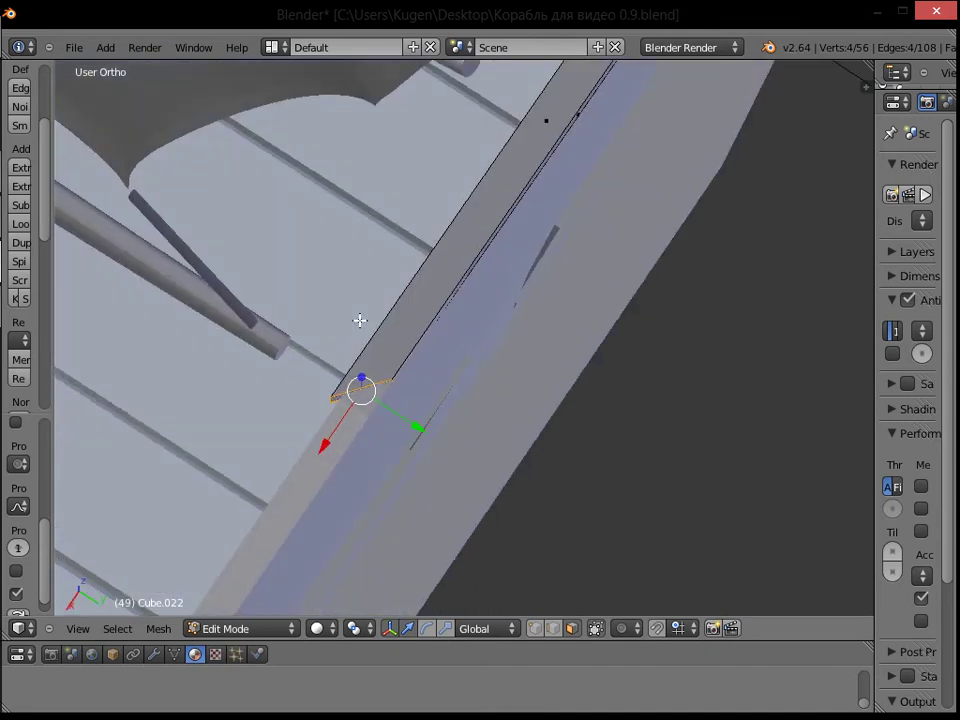
pyautogui.moveTo(413, 420); pyautogui.dragTo(415, 424)
# Step: Square off the rail's end at the stern's centre by sliding its inner edge along X and its outer edge about 0.27 units along X
pyautogui.keyDown('shift'); pyautogui.moveTo(467, 333); pyautogui.dragTo(537, 285, button='middle'); pyautogui.keyUp('shift')
pyautogui.scroll(6, 520, 349)
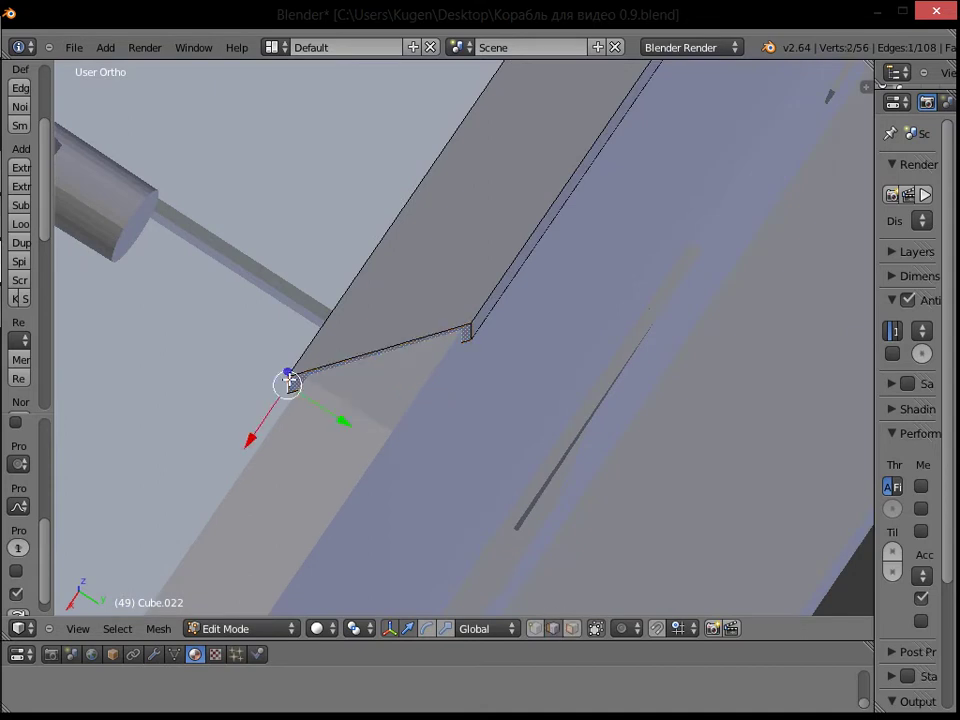
pyautogui.moveTo(250, 427); pyautogui.dragTo(311, 315)
pyautogui.moveTo(311, 315); pyautogui.dragTo(227, 276, button='middle')
pyautogui.moveTo(255, 224); pyautogui.dragTo(250, 227)
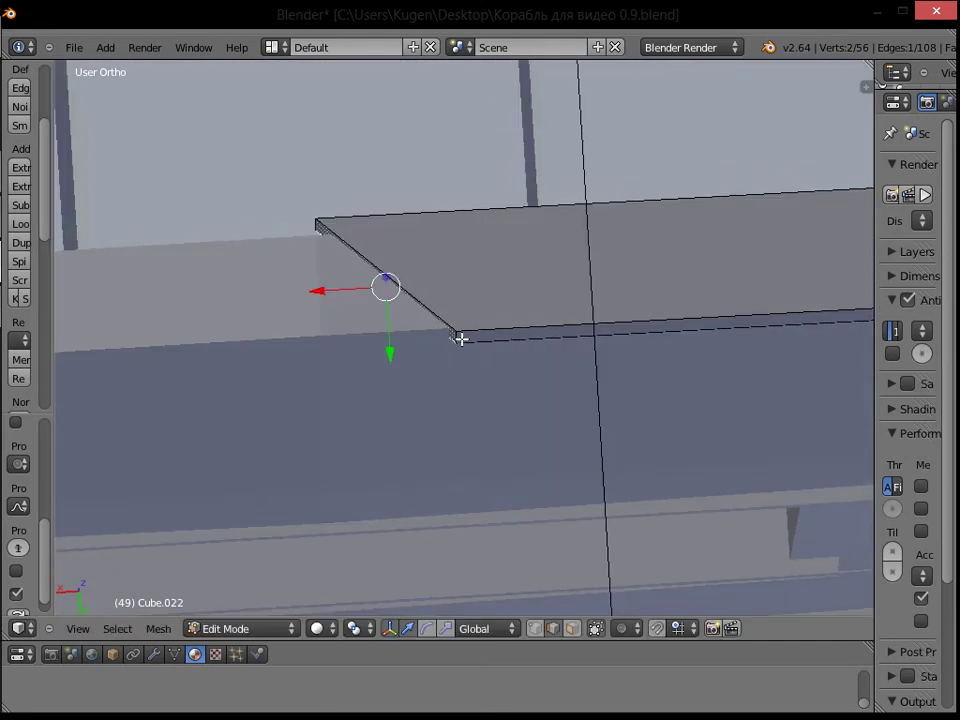
pyautogui.moveTo(410, 343); pyautogui.dragTo(286, 360)
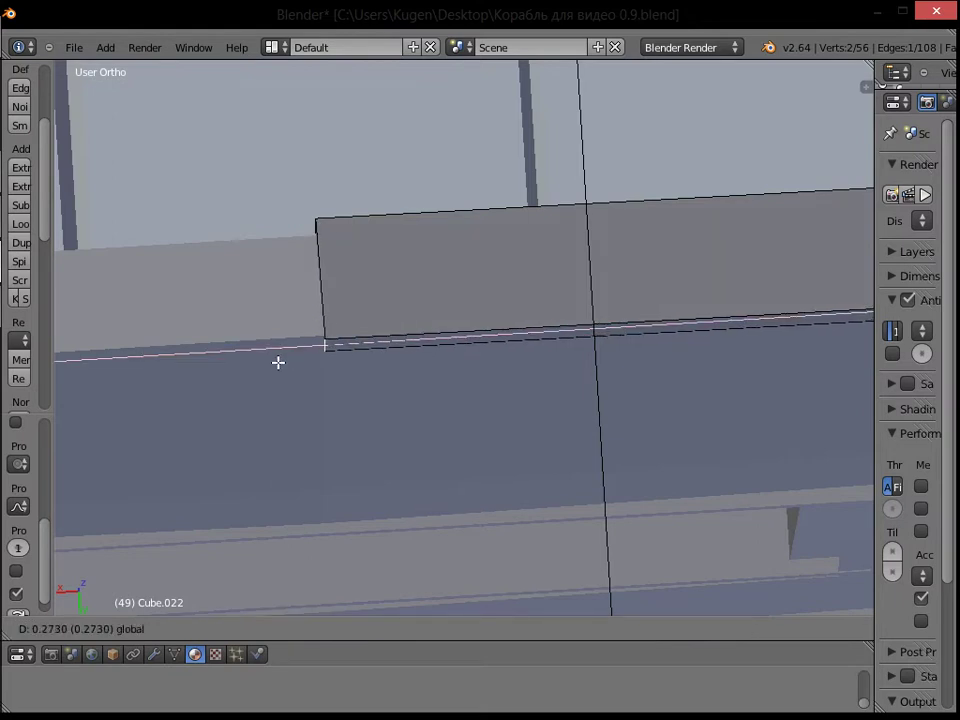
pyautogui.moveTo(277, 362); pyautogui.dragTo(277, 362)
# Step: Leave mesh editing and examine the rail across the stern from several angles
pyautogui.scroll(-3, 390, 332)
pyautogui.moveTo(396, 334); pyautogui.dragTo(373, 336, button='middle')
pyautogui.scroll(-5, 422, 332)
pyautogui.moveTo(474, 318); pyautogui.dragTo(482, 144, button='middle')
pyautogui.scroll(-9, 560, 240)
pyautogui.press('Tab')
pyautogui.moveTo(658, 250); pyautogui.dragTo(641, 328, button='middle')
pyautogui.scroll(-3, 566, 204)
pyautogui.scroll(3, 355, 196)
pyautogui.scroll(8, 853, 359)
# Step: Select the stern rail's three outer faces and move them slightly outward along Y
pyautogui.rightClick(596, 305)
pyautogui.press('Tab')
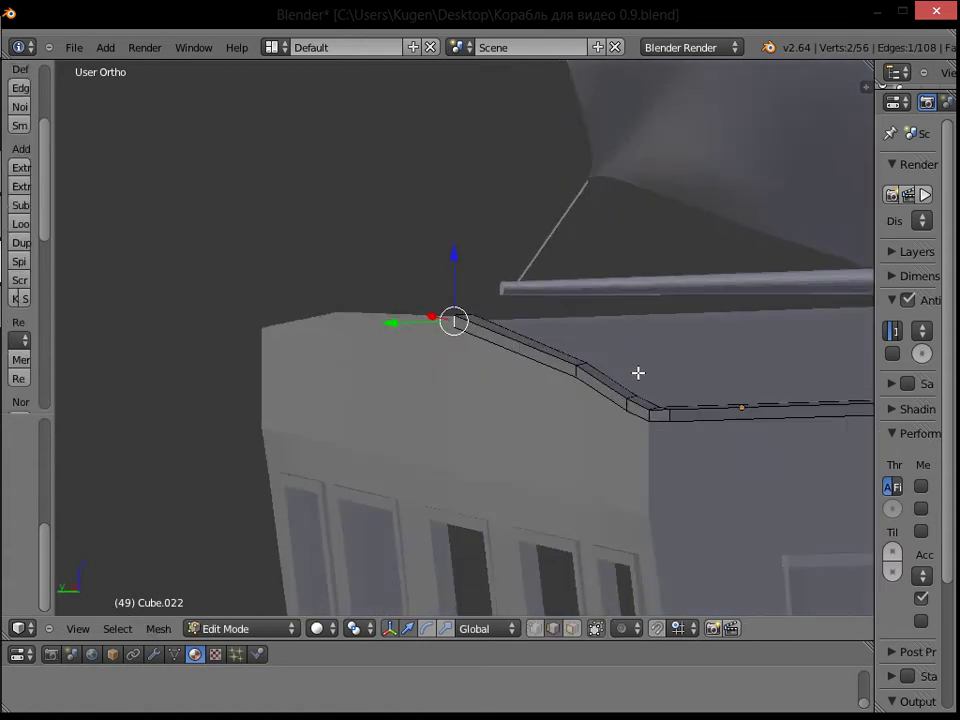
pyautogui.scroll(2, 606, 500)
pyautogui.click(572, 629)
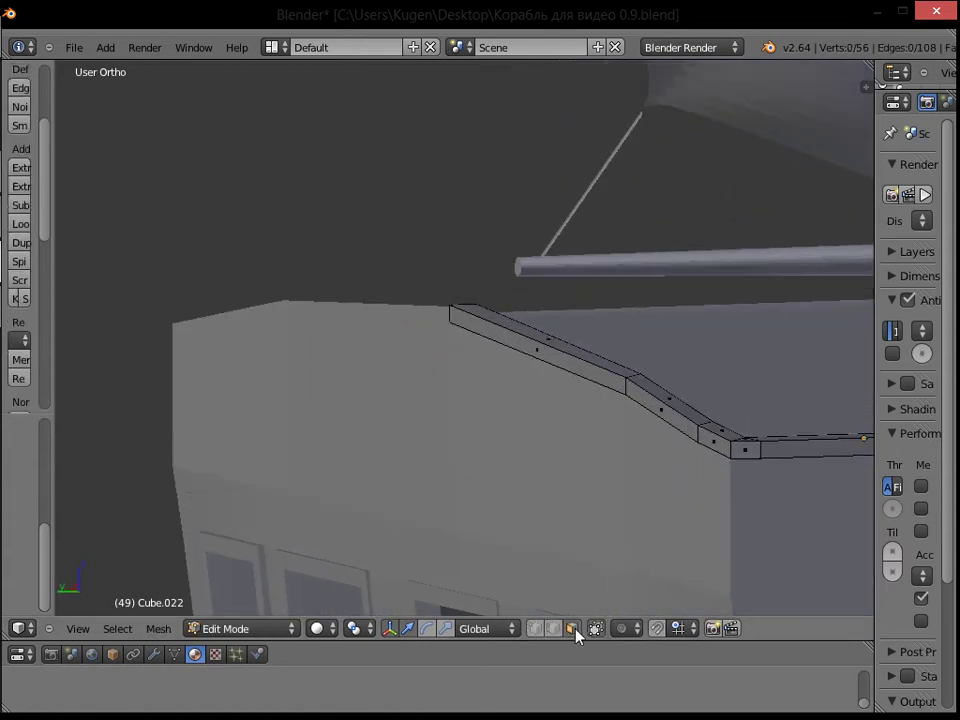
pyautogui.keyDown('shift'); pyautogui.rightClick(600, 378); pyautogui.keyUp('shift')
pyautogui.keyDown('shift'); pyautogui.rightClick(715, 445); pyautogui.keyUp('shift')
pyautogui.press('g')
pyautogui.press('y')
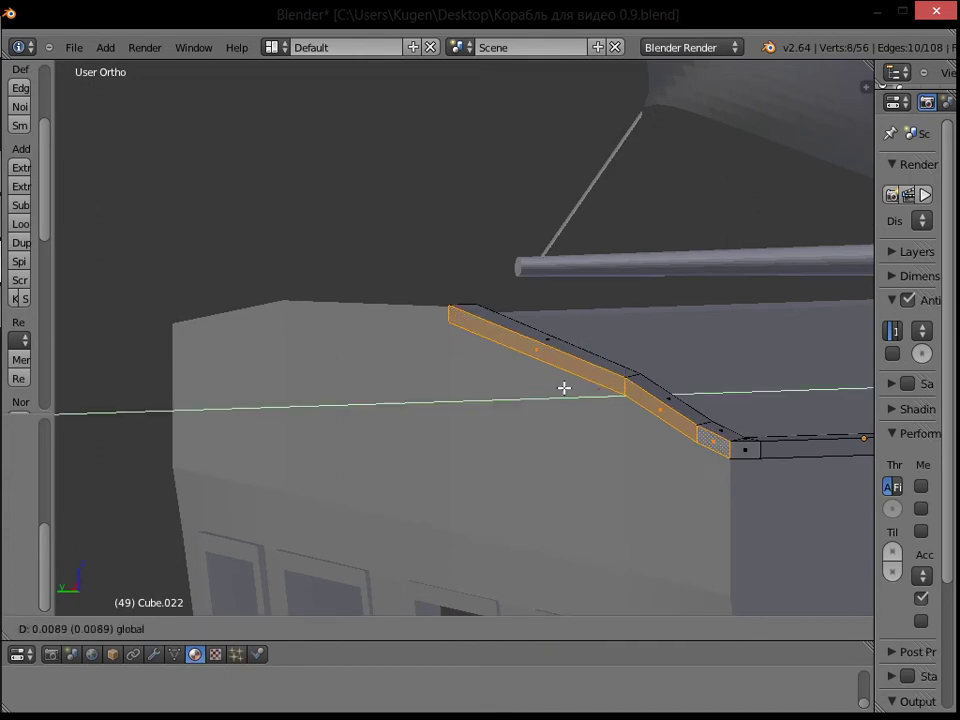
pyautogui.click(562, 388)
pyautogui.press('a')
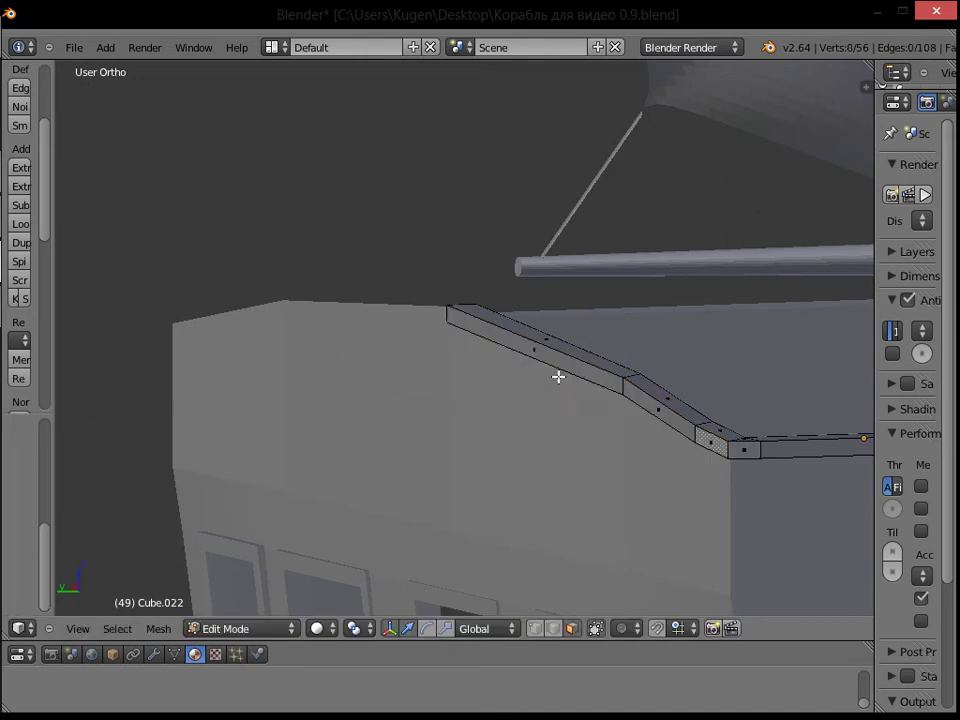
pyautogui.scroll(-3, 686, 388)
pyautogui.press('Tab')
pyautogui.scroll(-4, 709, 375)
pyautogui.press('a')
# Step: Duplicate the cap rail in place and try to mirror the copy along global X
pyautogui.moveTo(710, 375); pyautogui.dragTo(503, 320, button='middle')
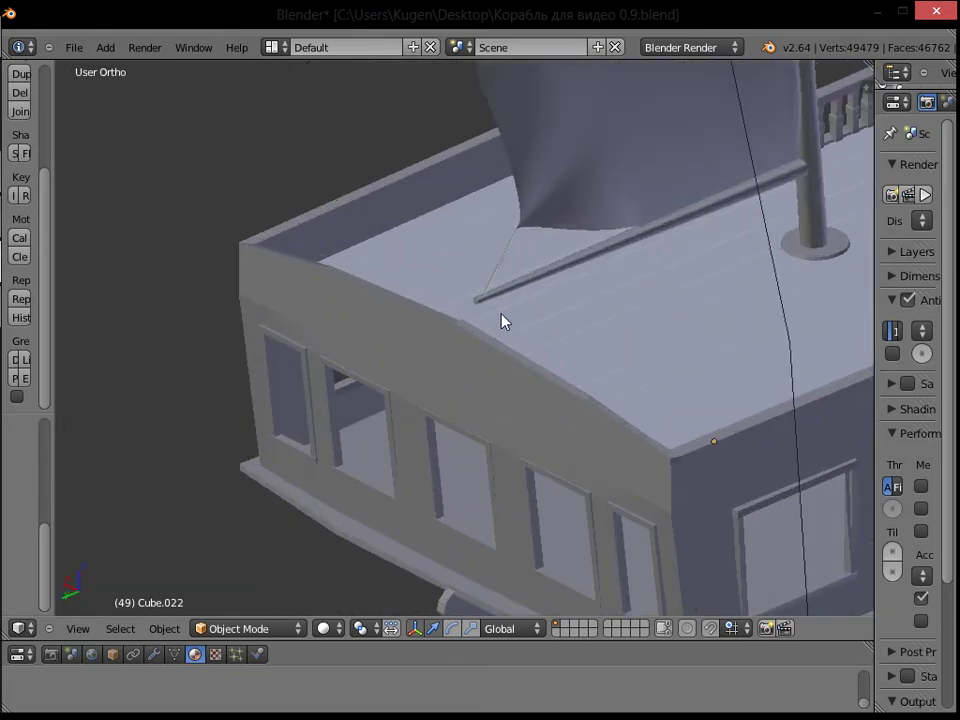
pyautogui.scroll(-2, 447, 243)
pyautogui.hotkey('shift', 'd')
pyautogui.rightClick(447, 243)
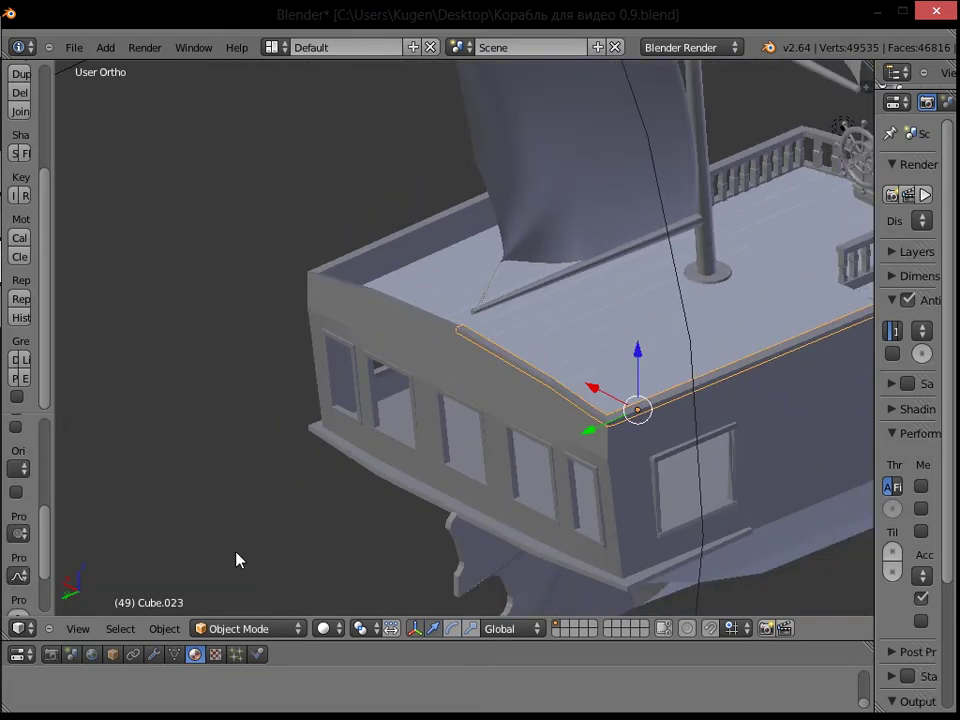
pyautogui.click(163, 628)
pyautogui.moveTo(250, 530)
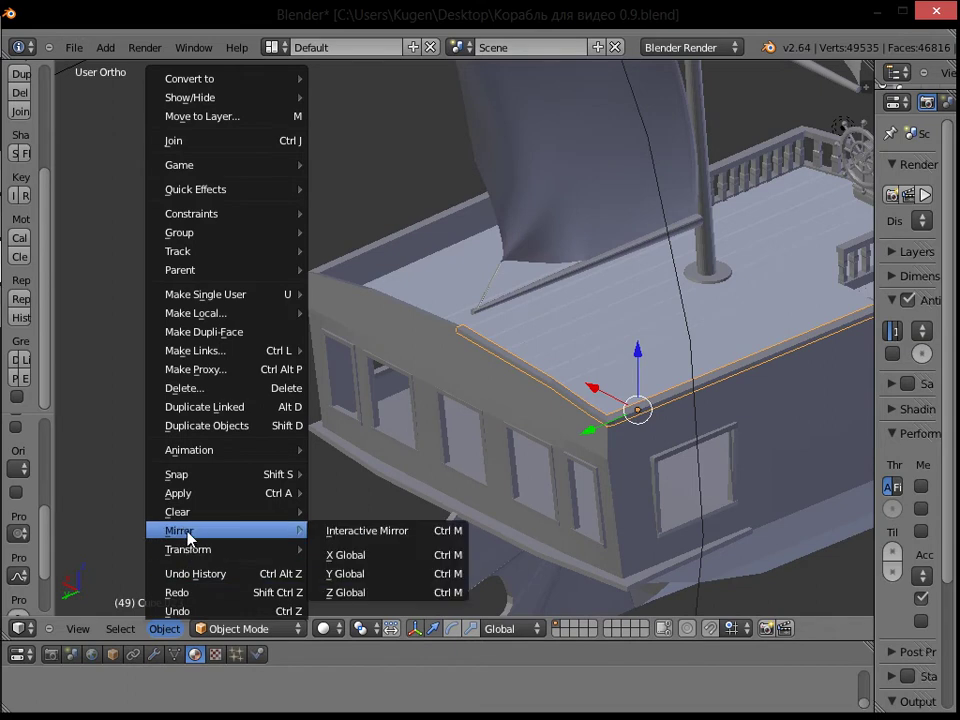
pyautogui.click(369, 565)
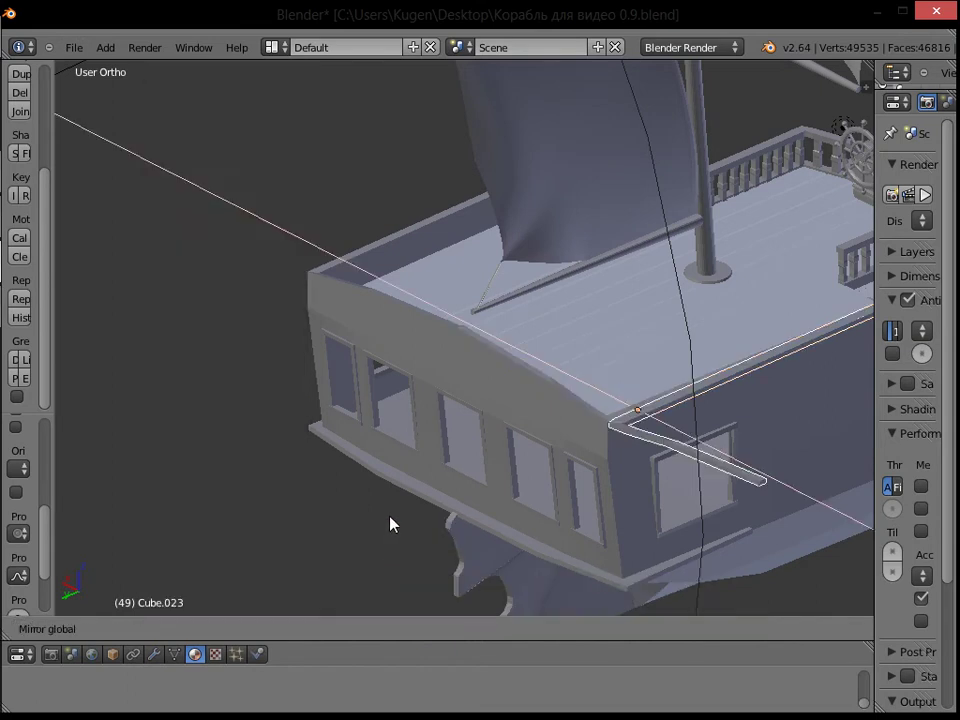
pyautogui.click(390, 524)
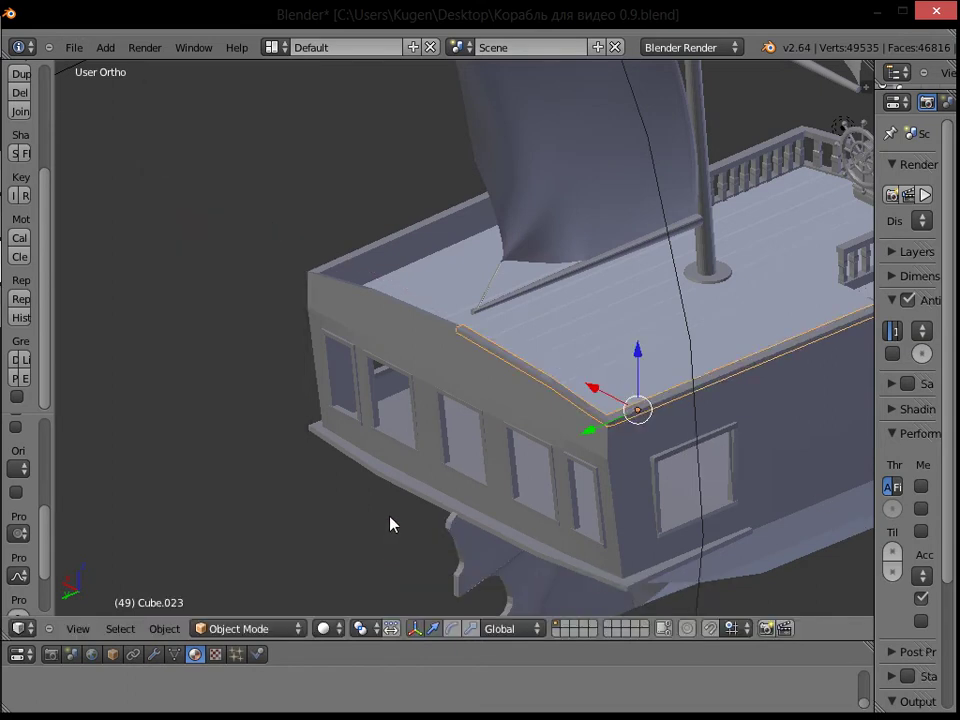
# Step: Duplicate the cap rail in place again and mirror the copy along global X for the ship's opposite side
pyautogui.hotkey('shift', 'd')
pyautogui.rightClick(338, 460)
pyautogui.click(165, 628)
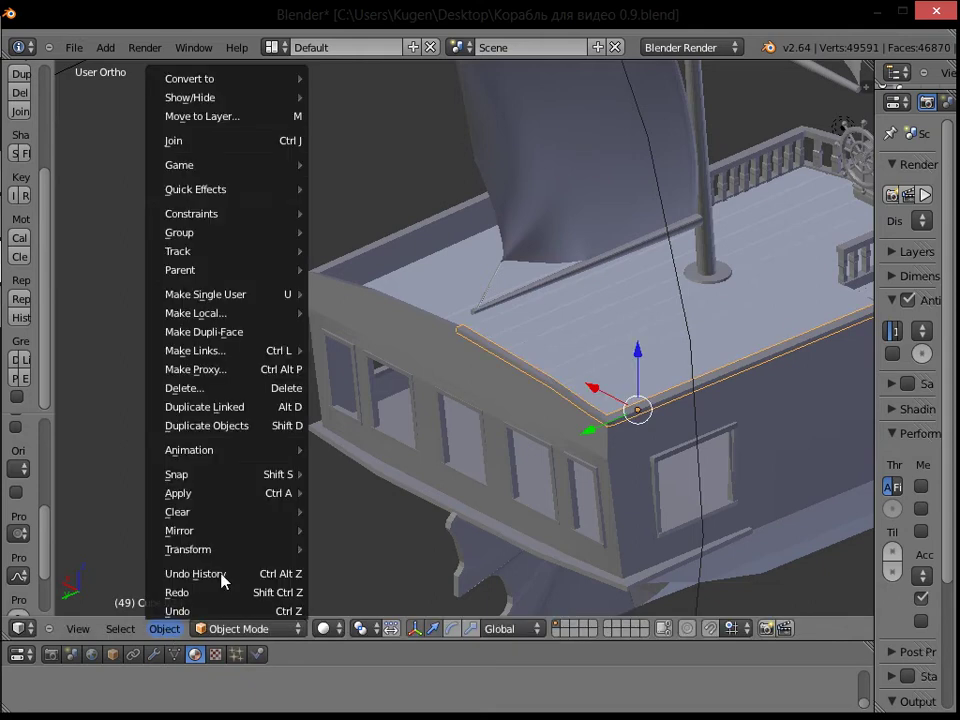
pyautogui.moveTo(229, 531)
pyautogui.click(345, 553)
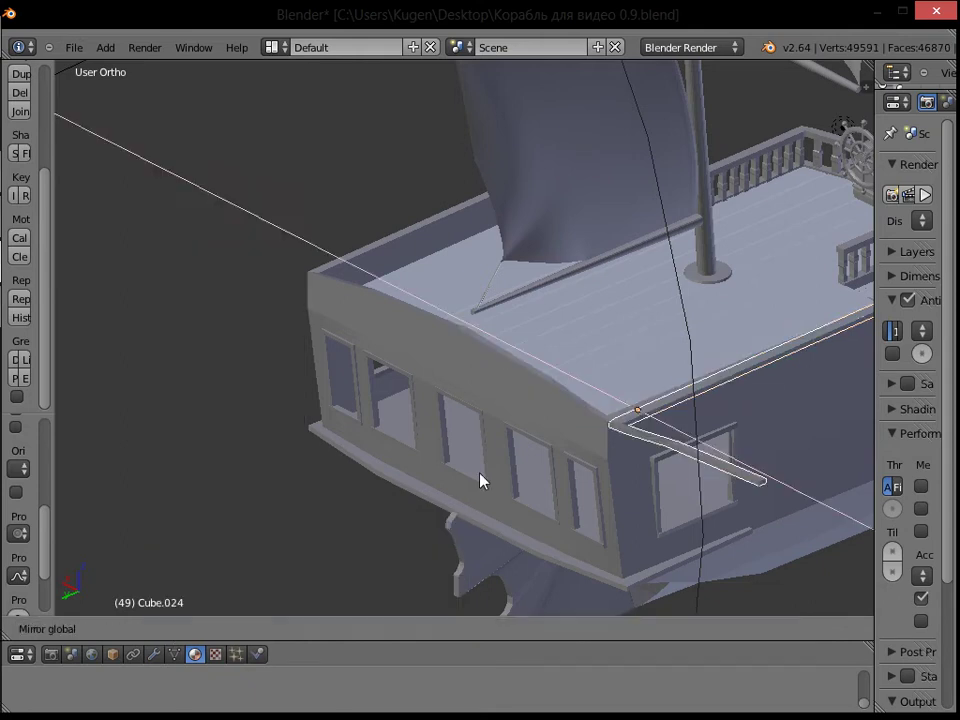
pyautogui.moveTo(480, 478); pyautogui.dragTo(590, 490, button='middle')
pyautogui.moveTo(609, 345); pyautogui.dragTo(172, 295)
pyautogui.moveTo(172, 295); pyautogui.dragTo(464, 299, button='middle')
# Step: Examine how the two cap rails meet at the stern's centre and run along both sides of the ship
pyautogui.scroll(4, 497, 285)
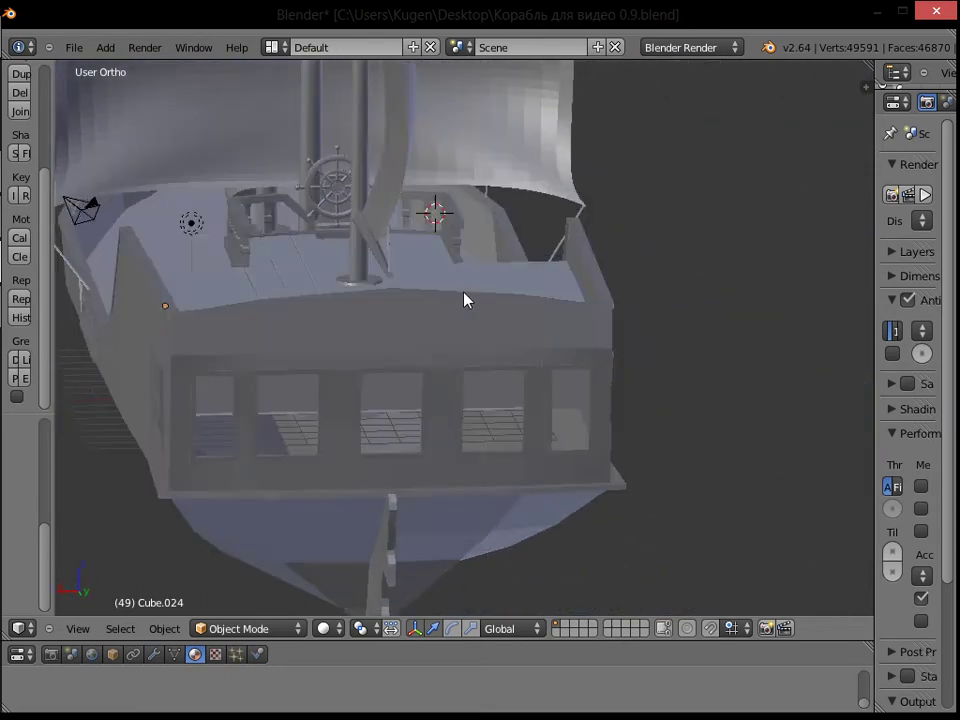
pyautogui.scroll(6, 464, 299)
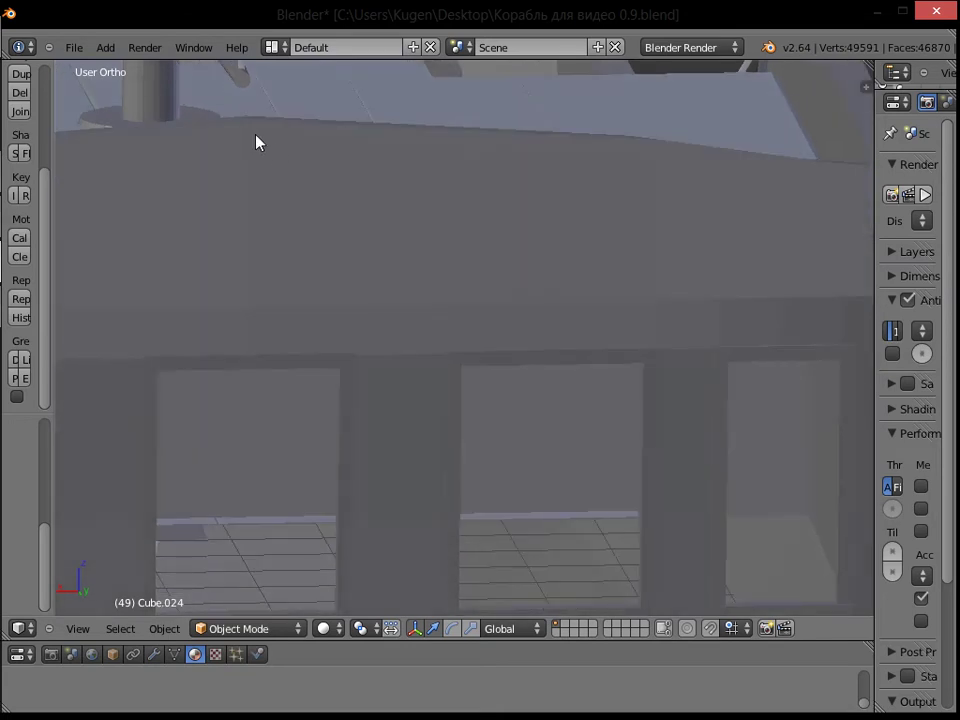
pyautogui.rightClick(291, 133)
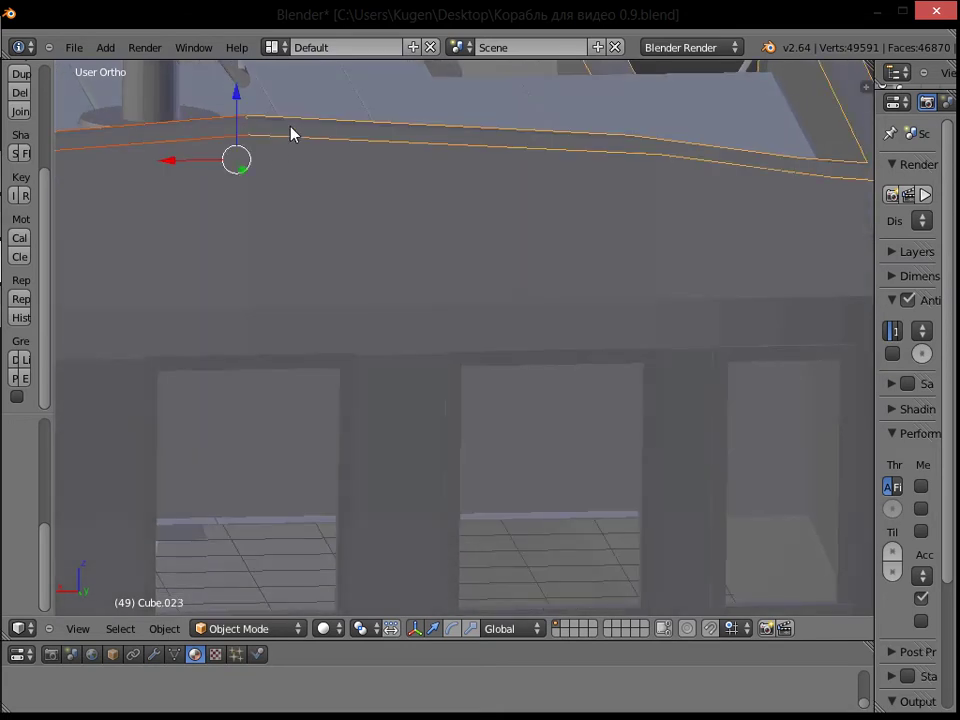
pyautogui.scroll(-6, 291, 133)
pyautogui.moveTo(270, 140); pyautogui.dragTo(552, 327, button='middle')
pyautogui.scroll(-5, 287, 298)
pyautogui.rightClick(537, 315)
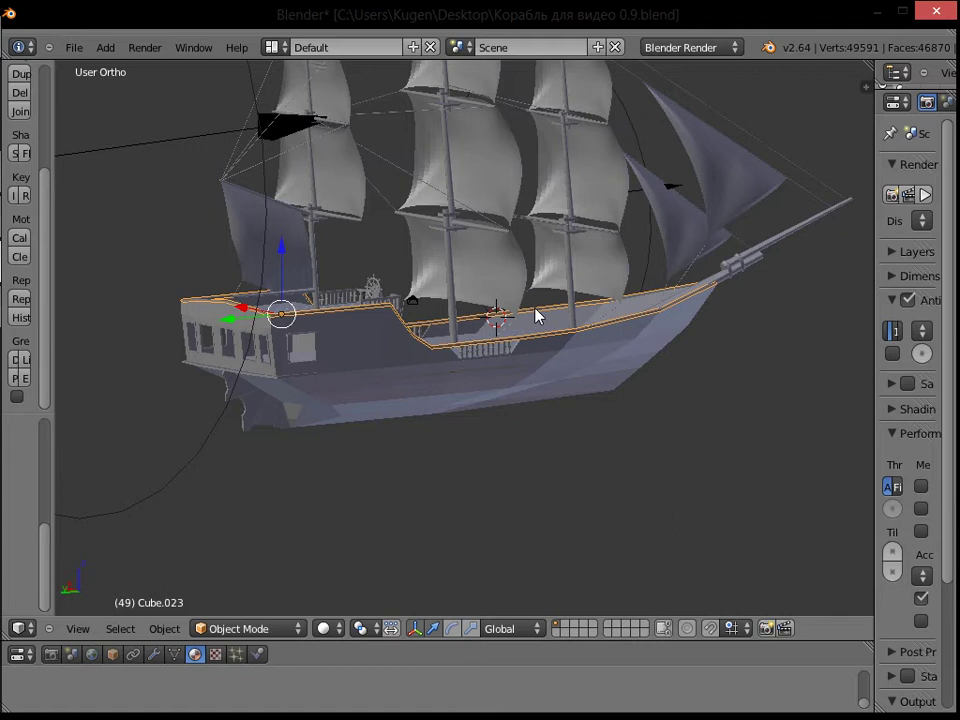
pyautogui.press('a')
pyautogui.keyDown('shift'); pyautogui.moveTo(388, 280); pyautogui.dragTo(577, 297, button='middle'); pyautogui.keyUp('shift')
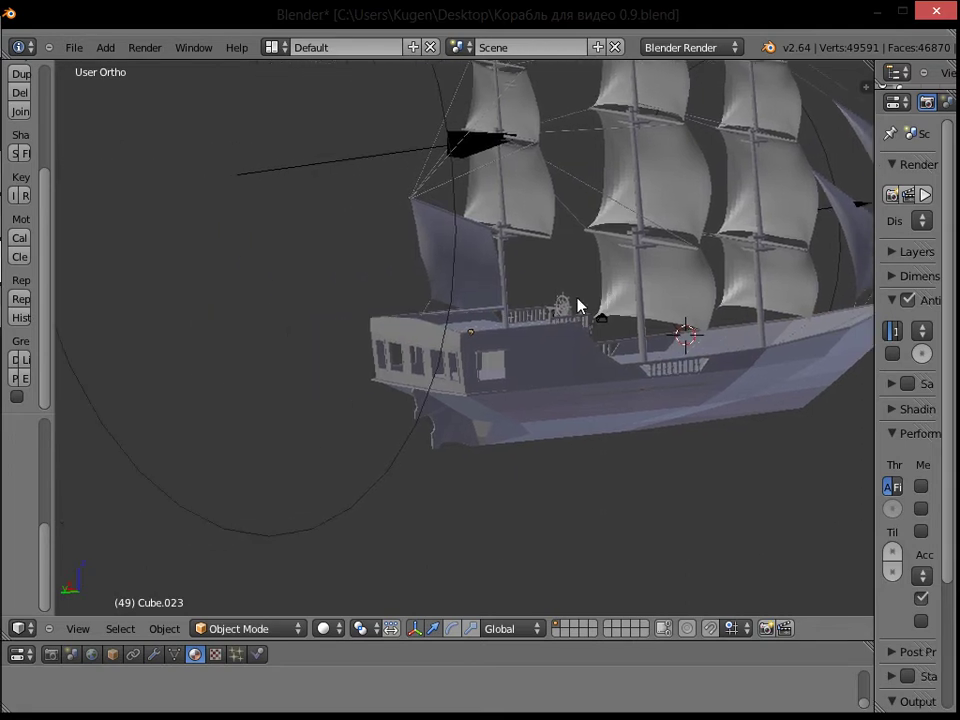
# Step: Duplicate the ledge at the stern's base, raise the copy along Z and shift it about 0.15 units inward along Y
pyautogui.moveTo(484, 279); pyautogui.dragTo(574, 255, button='middle')
pyautogui.scroll(6, 538, 326)
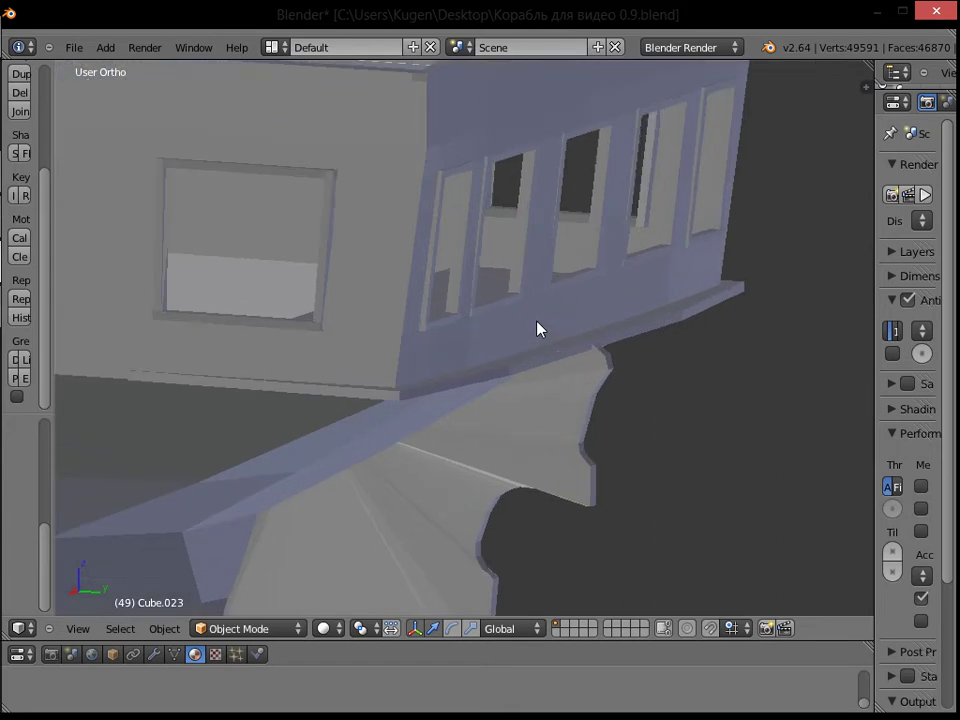
pyautogui.moveTo(535, 338); pyautogui.dragTo(531, 362, button='middle')
pyautogui.rightClick(527, 354)
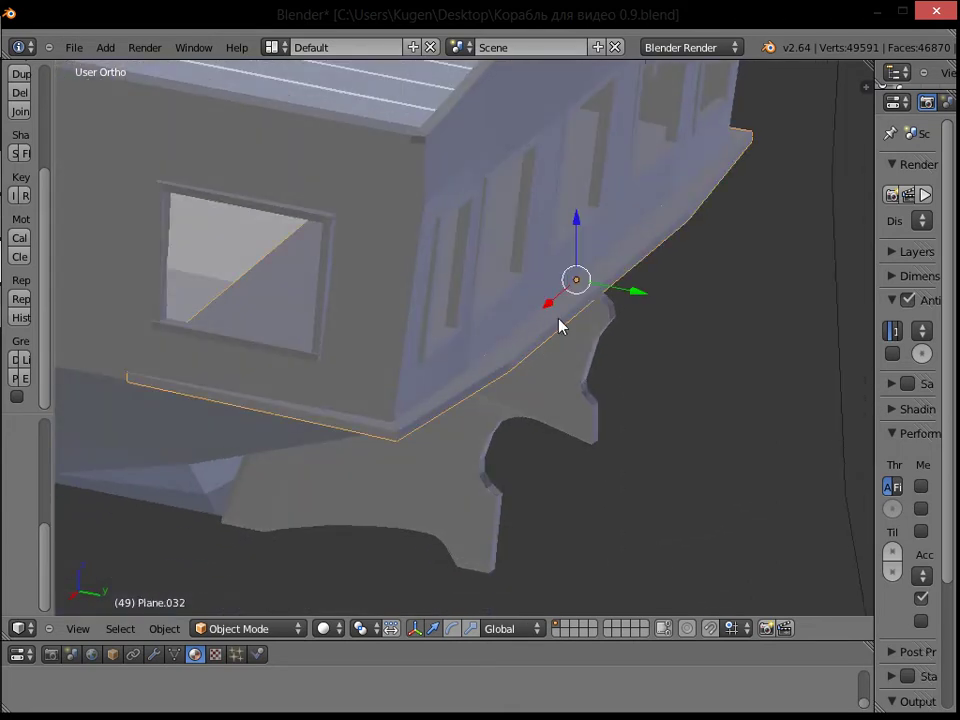
pyautogui.hotkey('shift', 'd')
pyautogui.rightClick(558, 325)
pyautogui.press('g')
pyautogui.press('z')
pyautogui.click(584, 200)
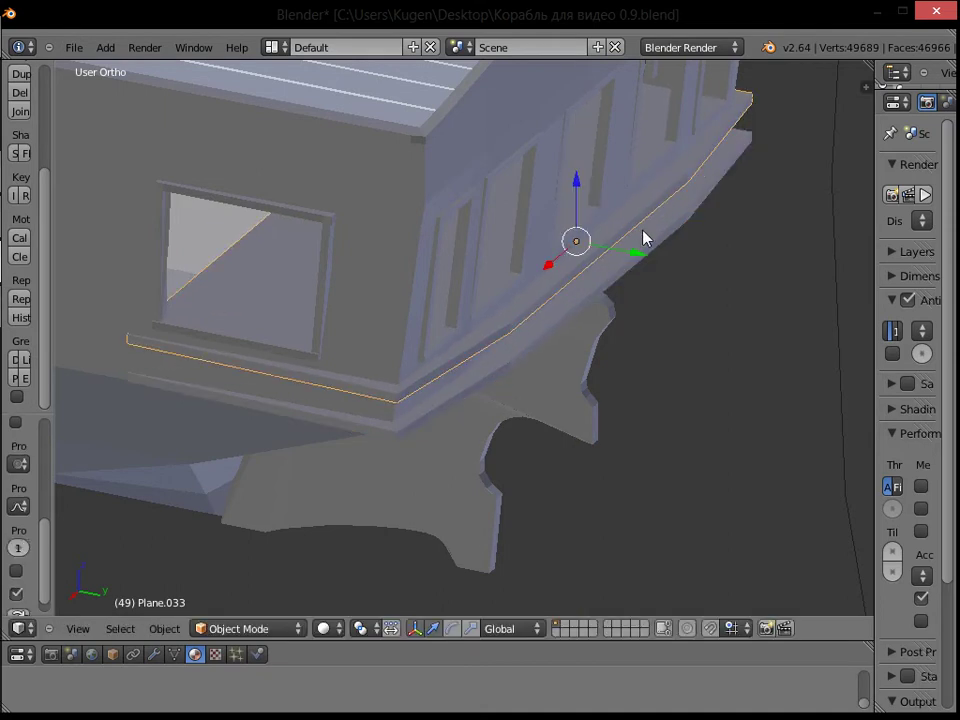
pyautogui.press('g')
pyautogui.press('y')
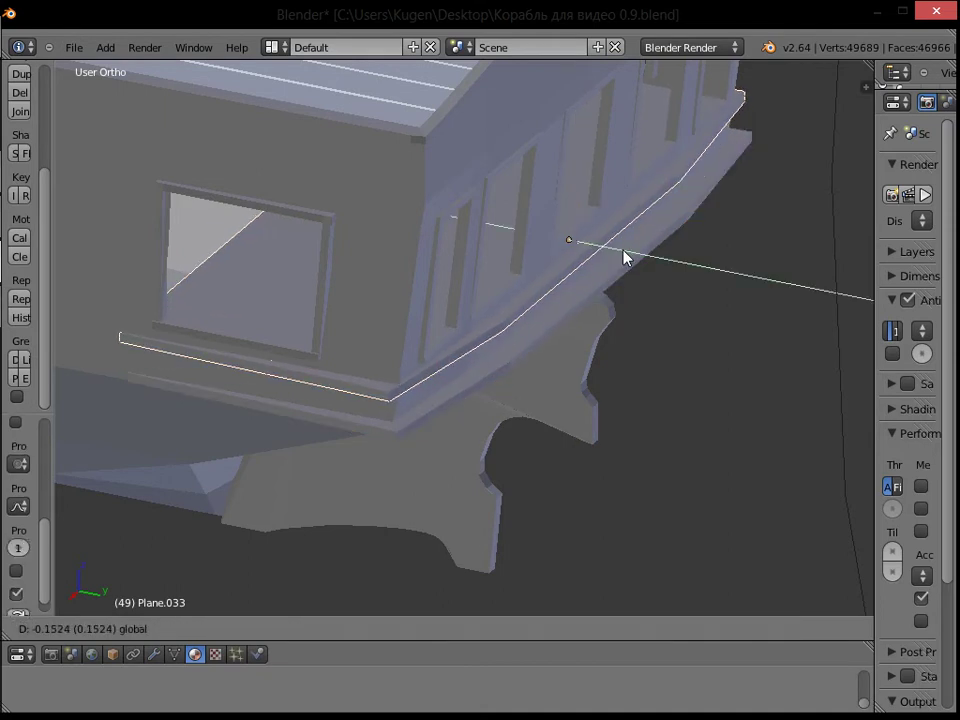
pyautogui.click(624, 257)
# Step: Delete the copied ledge's forward faces, leaving a shorter strip around the stern
pyautogui.press('Tab')
pyautogui.scroll(4, 326, 251)
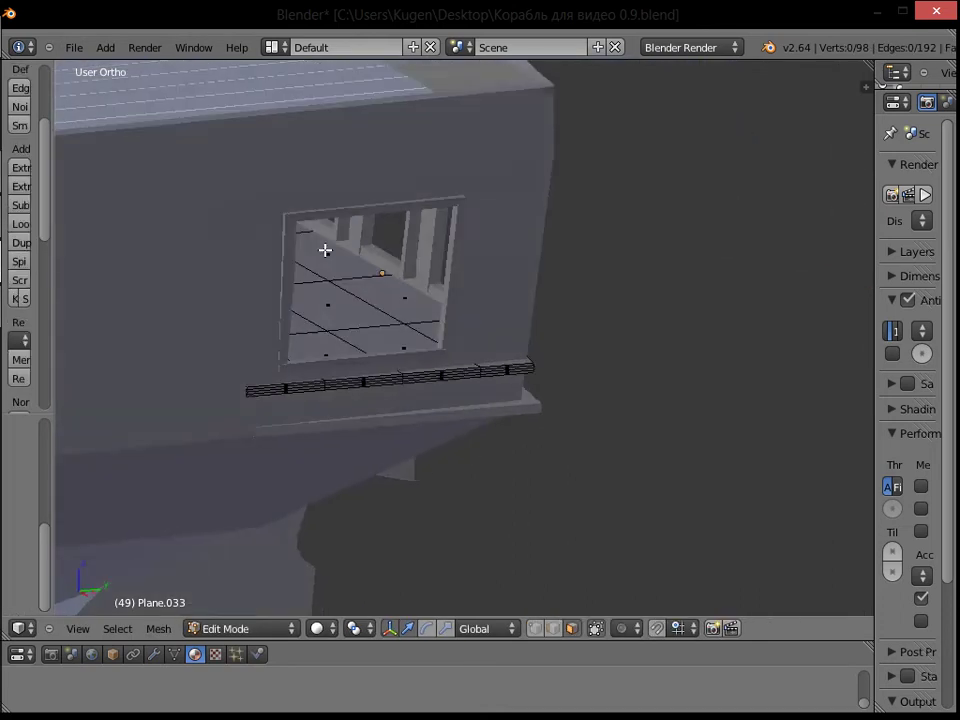
pyautogui.moveTo(295, 237); pyautogui.dragTo(270, 238, button='middle')
pyautogui.press('a')
pyautogui.press('c')
pyautogui.press('Escape')
pyautogui.press('z')
pyautogui.press('c')
pyautogui.moveTo(270, 246)
pyautogui.mouseDown()
pyautogui.moveTo(261, 317)
pyautogui.moveTo(203, 289)
pyautogui.moveTo(163, 363)
pyautogui.mouseUp()
pyautogui.press('Escape')
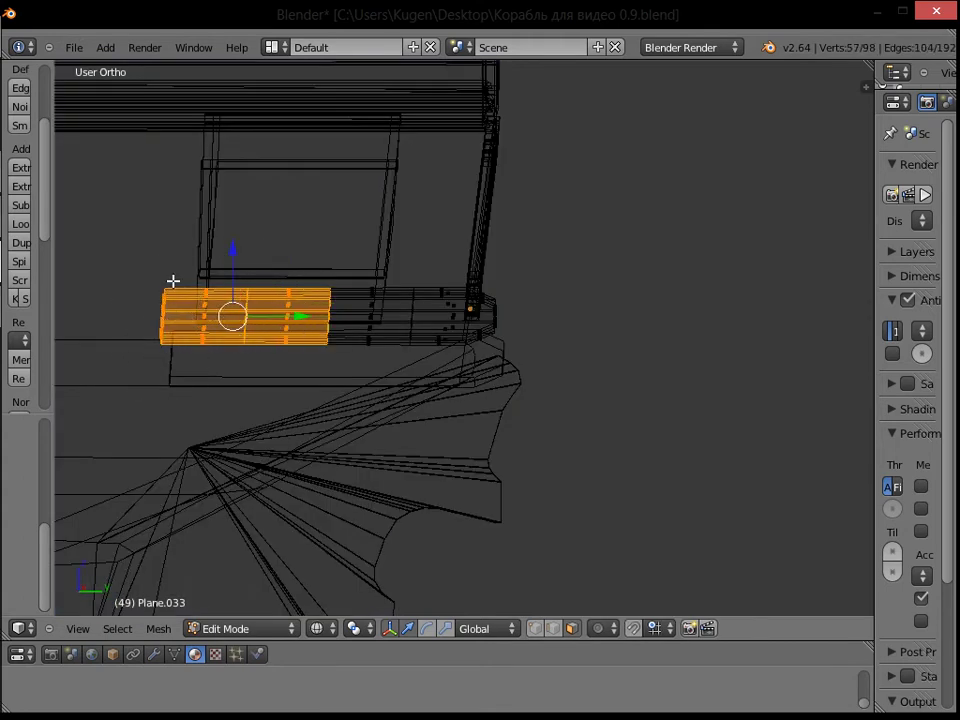
pyautogui.press('z')
pyautogui.press('x')
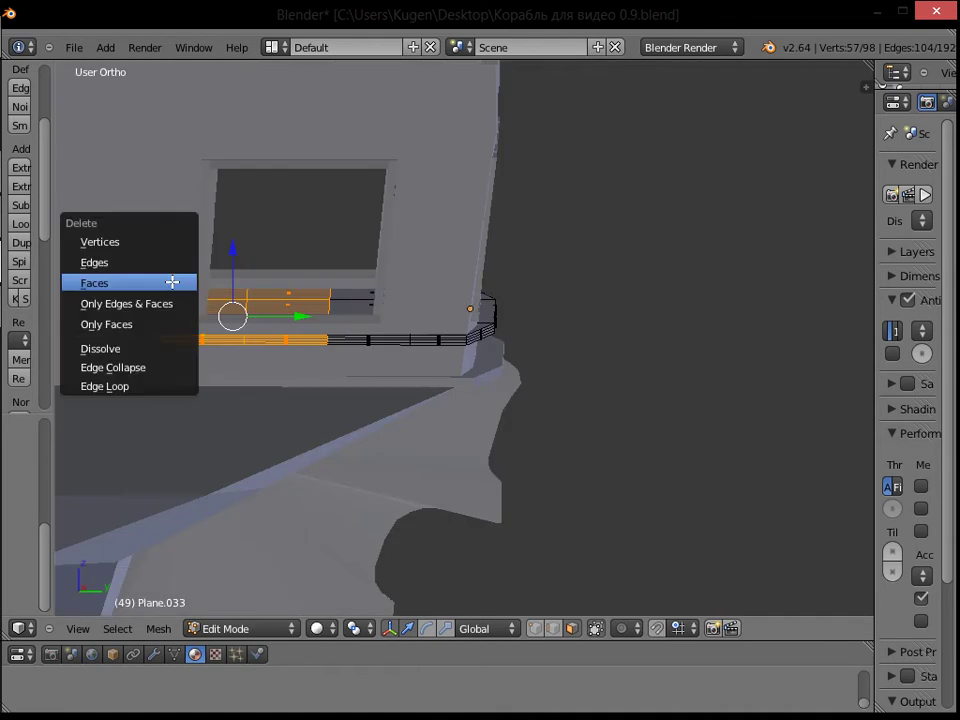
pyautogui.click(171, 281)
# Step: Select the vertical outer edges at both cut ends of the copied ledge and scale them to about 0.96 toward the hull
pyautogui.moveTo(190, 275); pyautogui.dragTo(395, 581, button='middle')
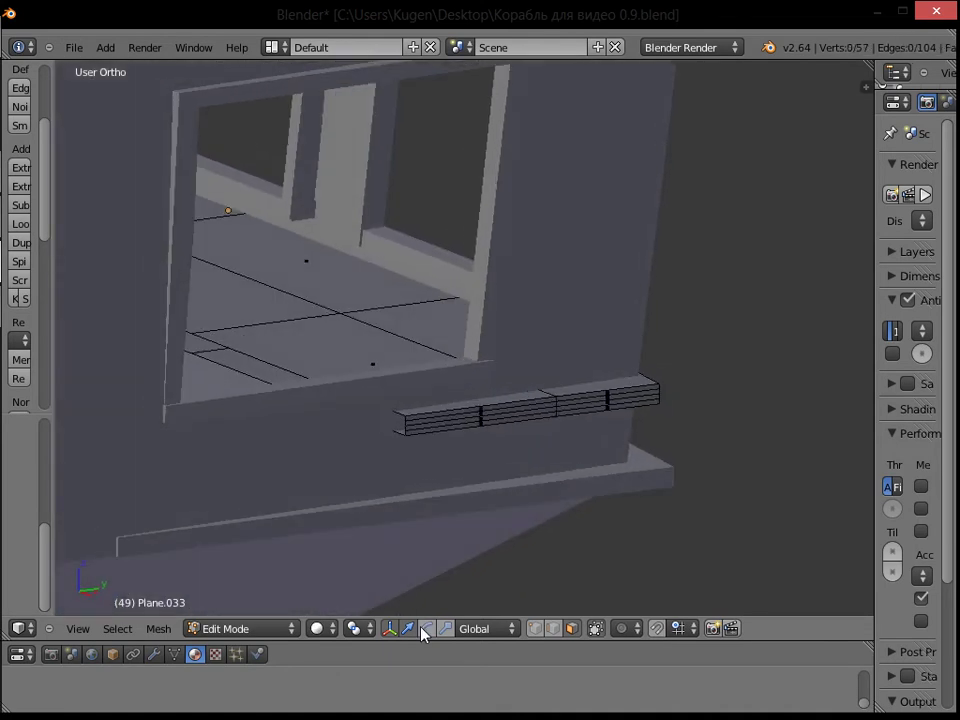
pyautogui.press('c')
pyautogui.scroll(3, 405, 448)
pyautogui.rightClick(417, 460)
pyautogui.scroll(5, 414, 458)
pyautogui.keyDown('shift'); pyautogui.moveTo(404, 461); pyautogui.dragTo(426, 341, button='middle'); pyautogui.keyUp('shift')
pyautogui.scroll(4, 426, 344)
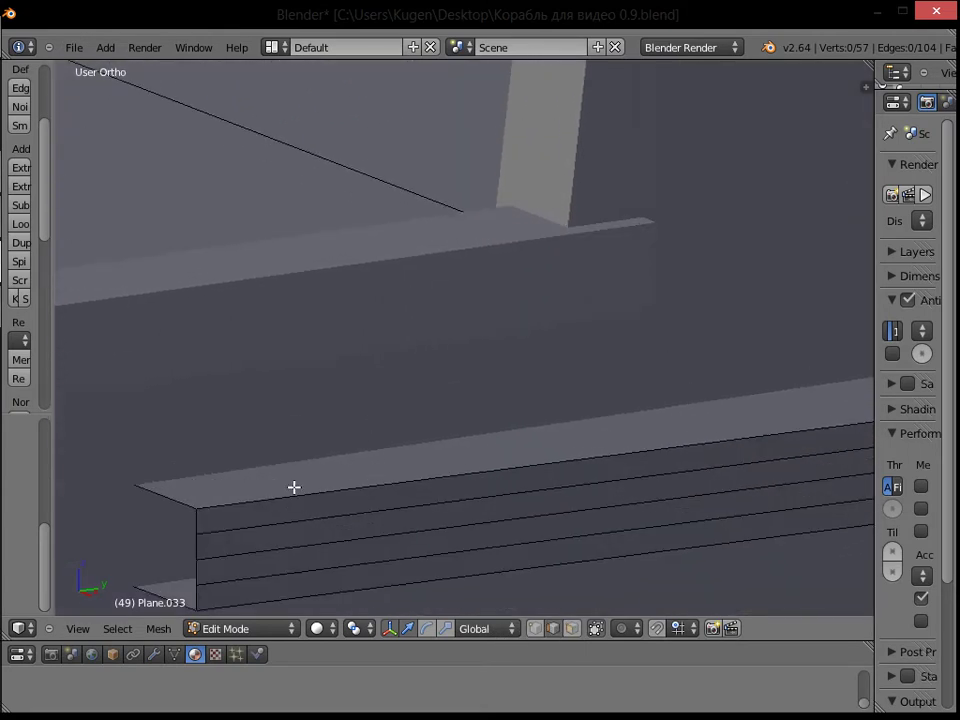
pyautogui.keyDown('shift'); pyautogui.rightClick(198, 547); pyautogui.keyUp('shift')
pyautogui.keyDown('shift'); pyautogui.rightClick(199, 579); pyautogui.keyUp('shift')
pyautogui.keyDown('shift'); pyautogui.rightClick(197, 600); pyautogui.keyUp('shift')
pyautogui.scroll(-10, 401, 381)
pyautogui.moveTo(557, 244); pyautogui.dragTo(15, 221, button='middle')
pyautogui.moveTo(210, 199); pyautogui.dragTo(224, 221, button='middle')
pyautogui.scroll(6, 298, 284)
pyautogui.keyDown('shift'); pyautogui.moveTo(260, 267); pyautogui.dragTo(574, 287, button='middle'); pyautogui.keyUp('shift')
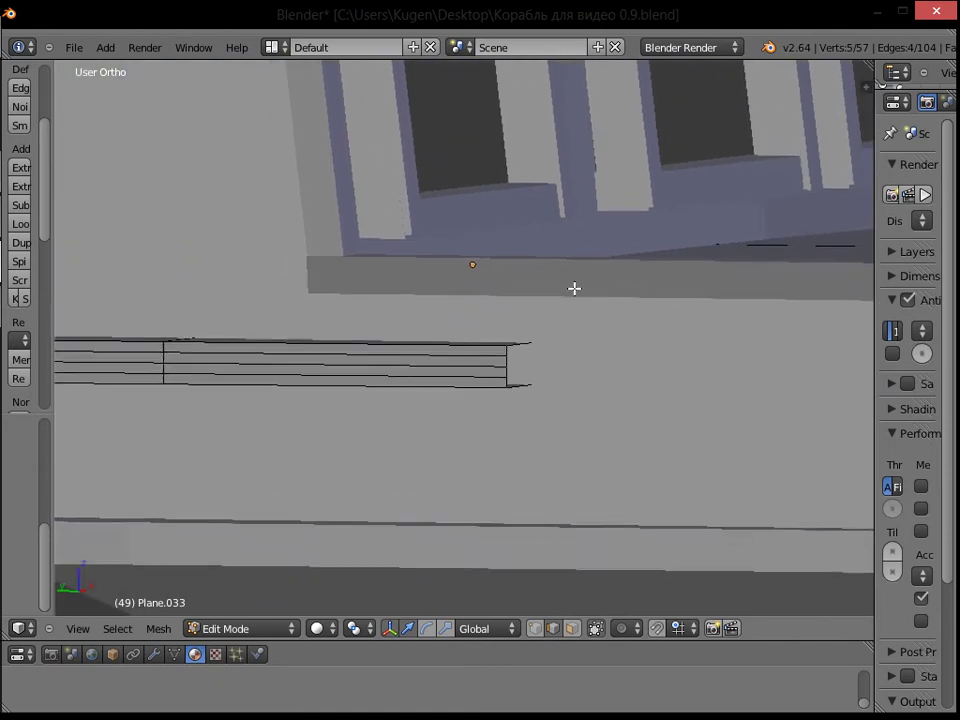
pyautogui.scroll(5, 579, 321)
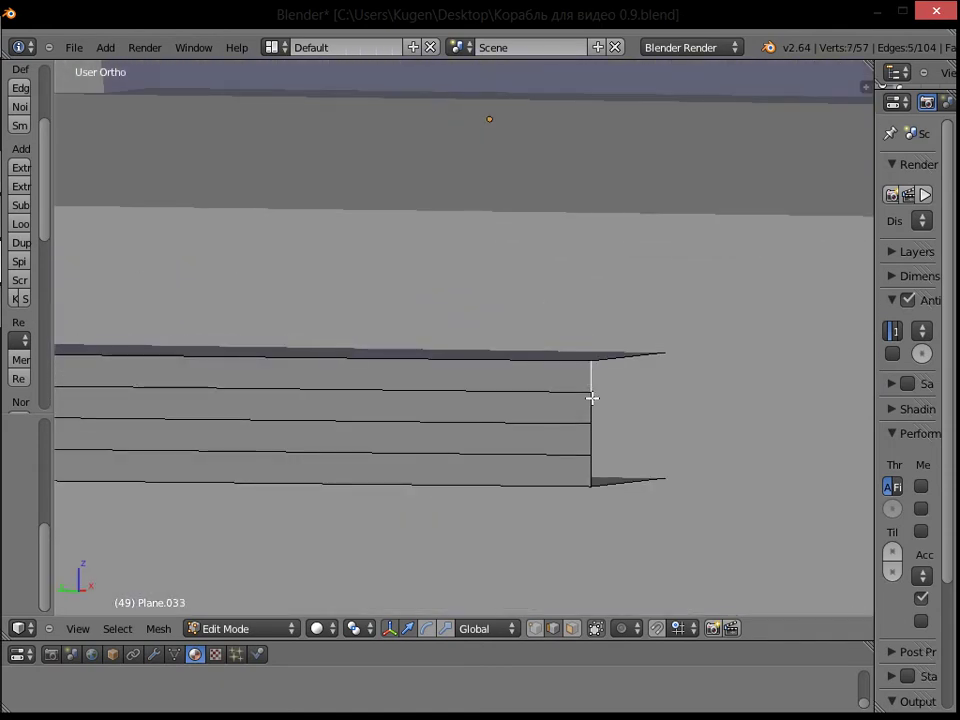
pyautogui.scroll(-13, 588, 394)
pyautogui.moveTo(542, 244); pyautogui.dragTo(565, 283, button='middle')
pyautogui.press('s')
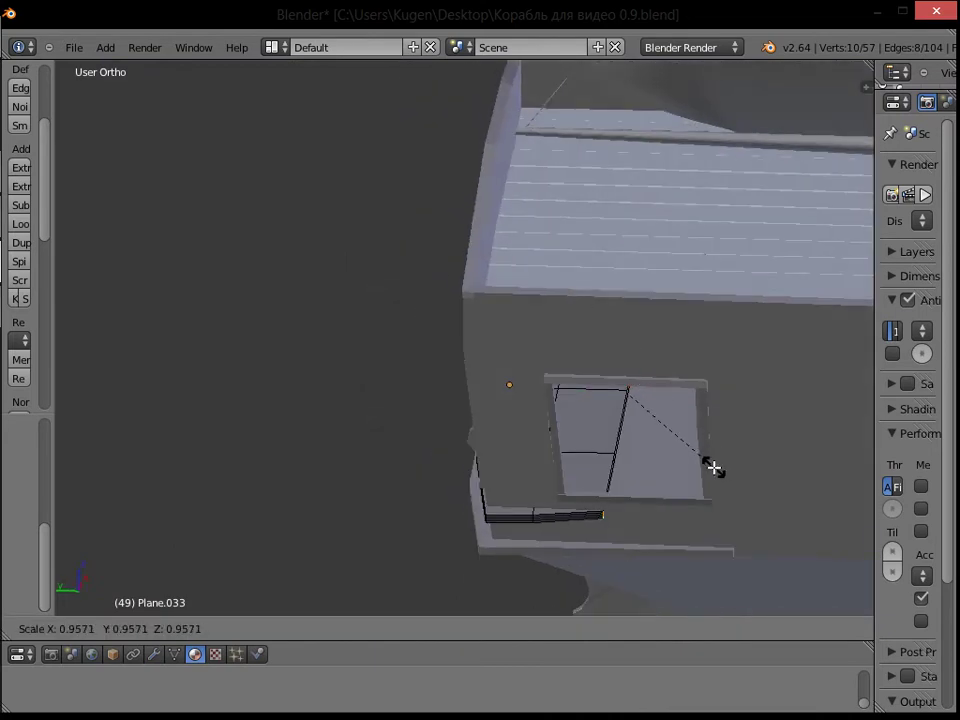
pyautogui.click(710, 466)
pyautogui.scroll(-3, 690, 458)
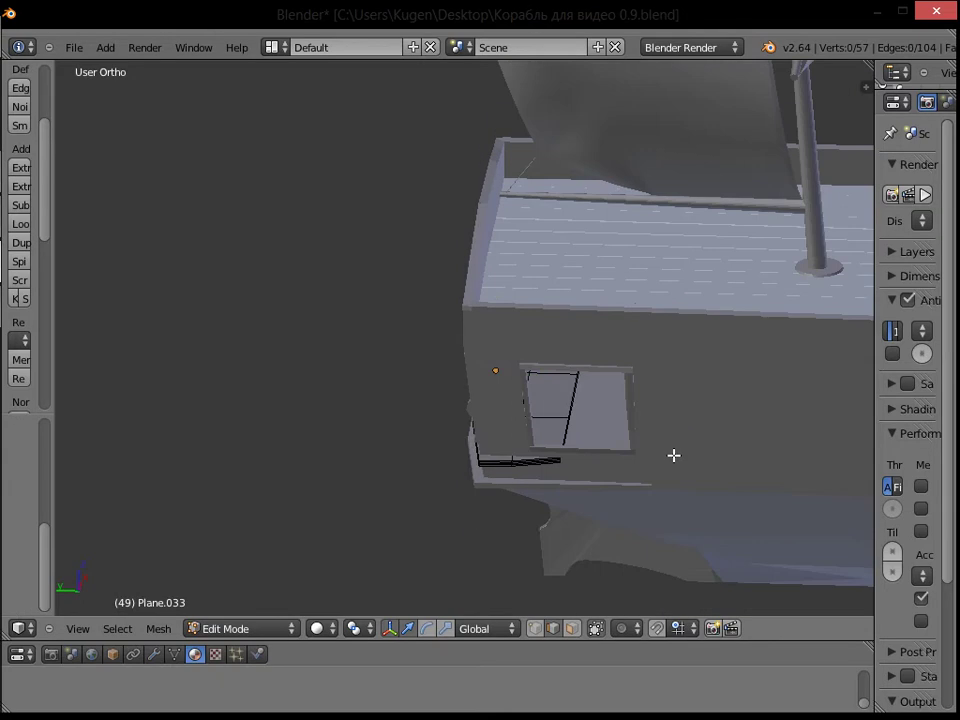
pyautogui.press('Tab')
# Step: Raise the shortened upper ledge slightly along Z beneath the stern windows
pyautogui.moveTo(504, 422); pyautogui.dragTo(501, 329, button='middle')
pyautogui.scroll(2, 497, 340)
pyautogui.rightClick(454, 301)
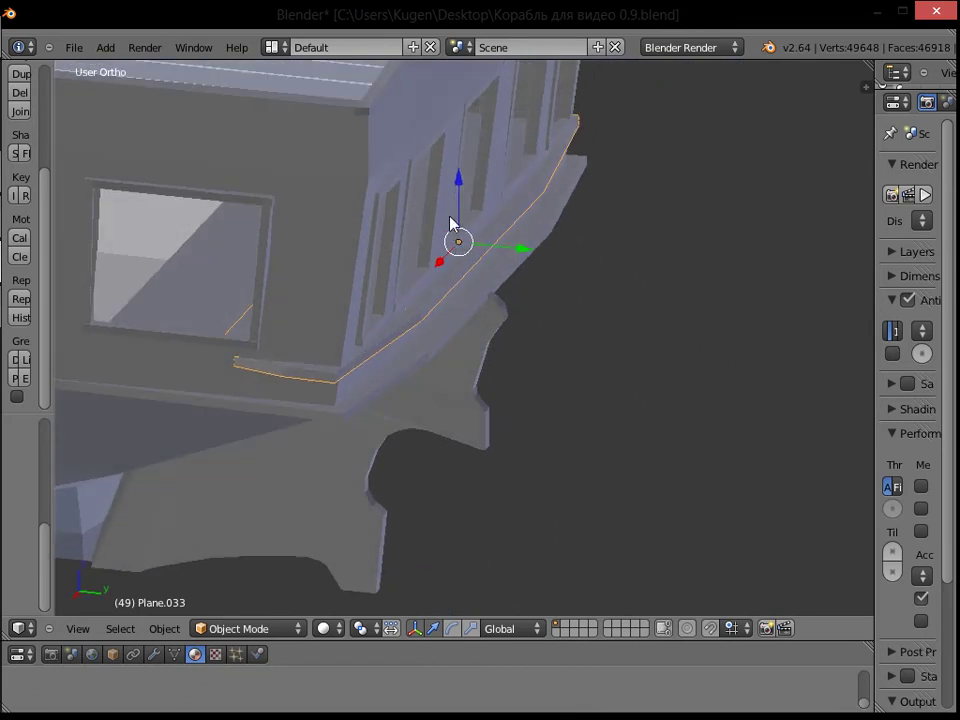
pyautogui.press('g')
pyautogui.press('z')
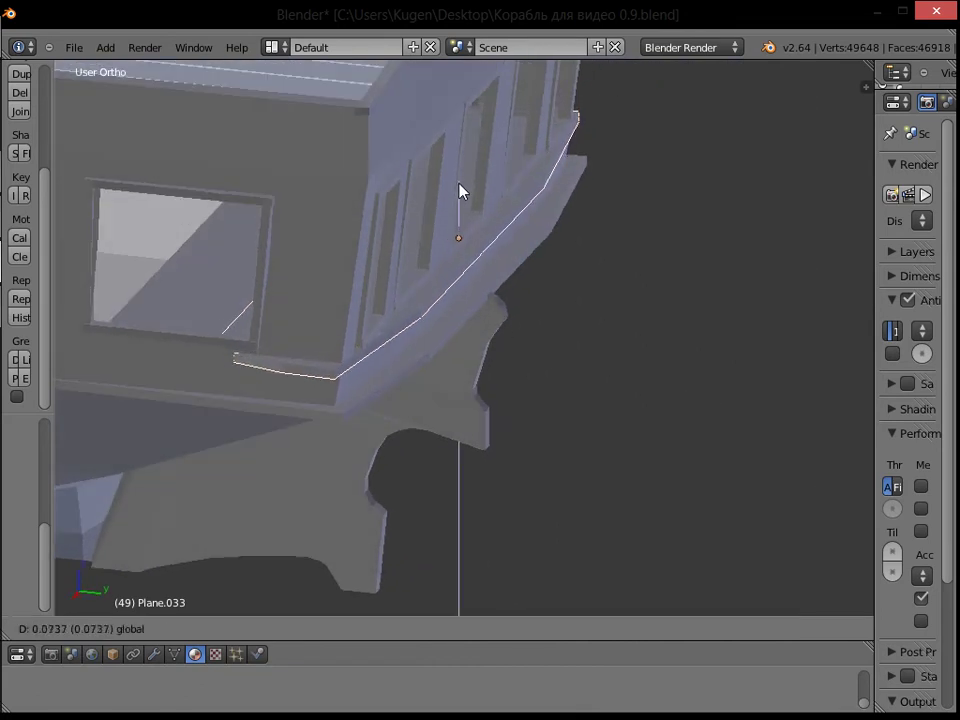
pyautogui.click(459, 183)
pyautogui.press('a')
# Step: Examine the two ledges, the windows and the side walls around the stern from several angles
pyautogui.scroll(-5, 596, 231)
pyautogui.moveTo(596, 231); pyautogui.dragTo(272, 210, button='middle')
pyautogui.scroll(-3, 504, 228)
pyautogui.moveTo(485, 270); pyautogui.dragTo(611, 274, button='middle')
pyautogui.scroll(6, 535, 264)
pyautogui.moveTo(459, 253); pyautogui.dragTo(660, 279, button='middle')
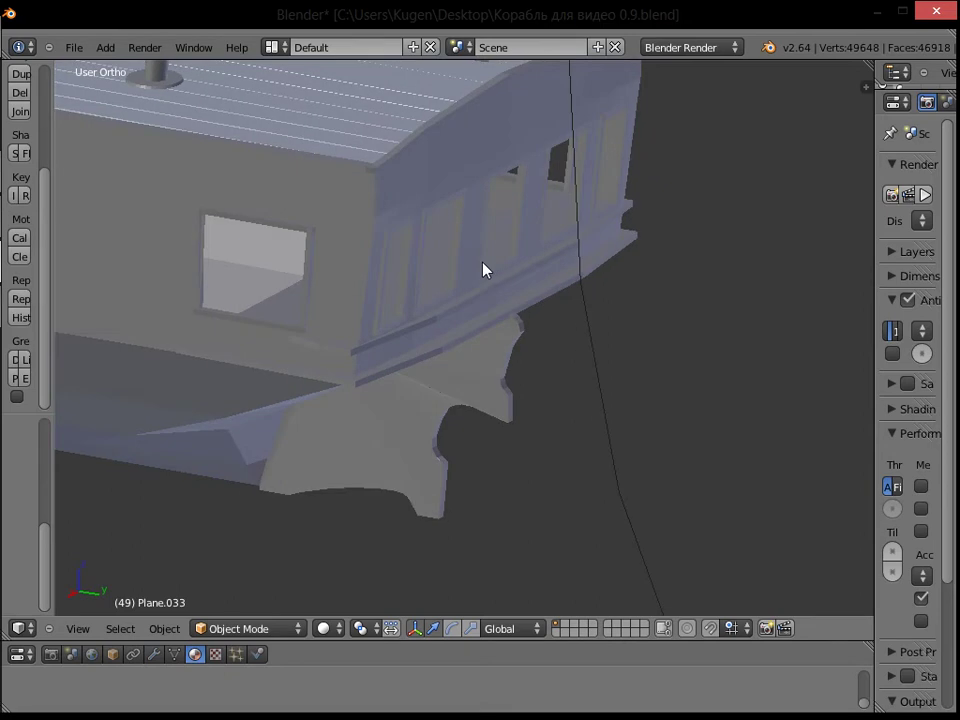
pyautogui.moveTo(484, 268); pyautogui.dragTo(434, 237, button='middle')
pyautogui.moveTo(365, 222); pyautogui.dragTo(456, 236, button='middle')
pyautogui.scroll(3, 535, 217)
pyautogui.scroll(-3, 535, 217)
pyautogui.moveTo(535, 217); pyautogui.dragTo(429, 199, button='middle')
pyautogui.scroll(3, 421, 198)
pyautogui.moveTo(262, 178); pyautogui.dragTo(390, 170, button='middle')
pyautogui.scroll(-3, 330, 191)
# Step: Select the forward-edge vertices of the side window opening on both hull sides and move them about 0.056 toward the bow along Y
pyautogui.press('Tab')
pyautogui.press('KP_3')
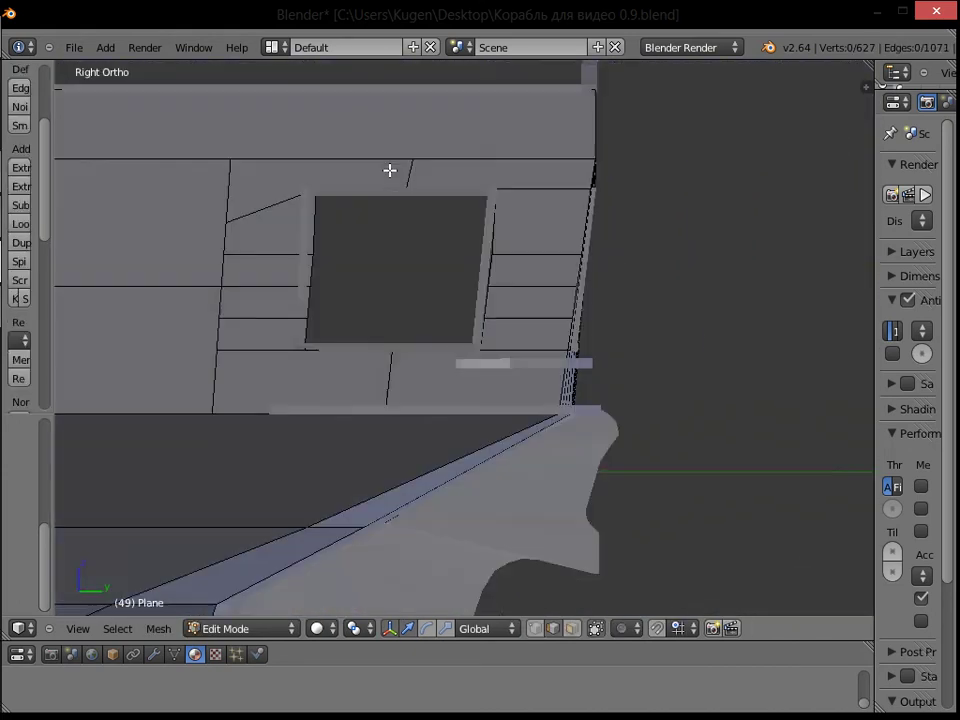
pyautogui.scroll(5, 424, 167)
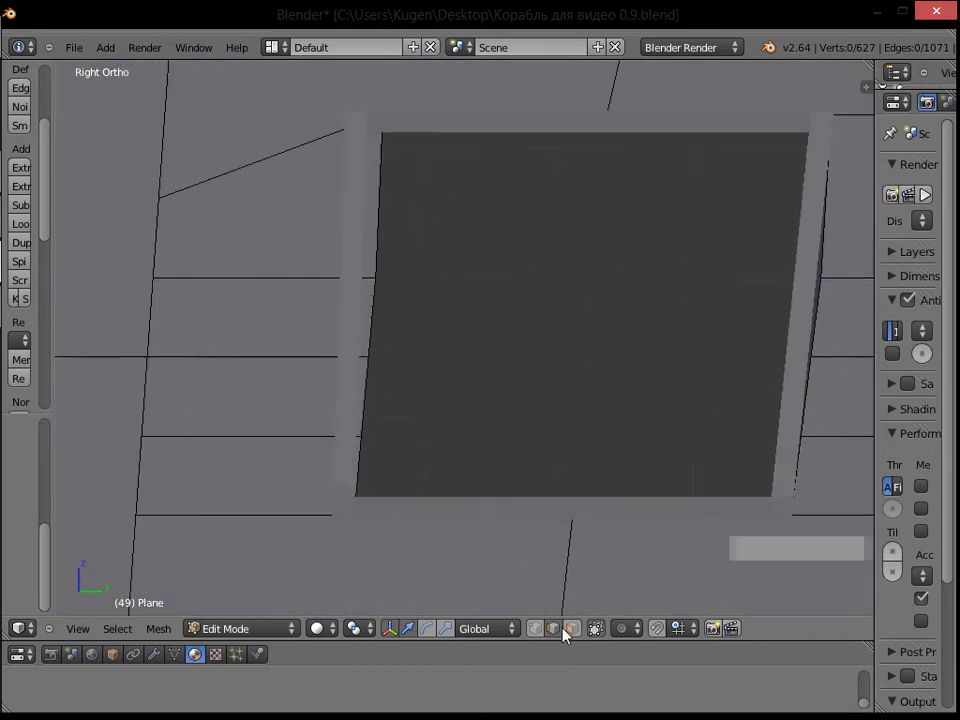
pyautogui.rightClick(368, 356)
pyautogui.keyDown('shift'); pyautogui.rightClick(364, 425); pyautogui.keyUp('shift')
pyautogui.keyDown('shift'); pyautogui.rightClick(371, 282); pyautogui.keyUp('shift')
pyautogui.keyDown('shift'); pyautogui.rightClick(385, 117); pyautogui.keyUp('shift')
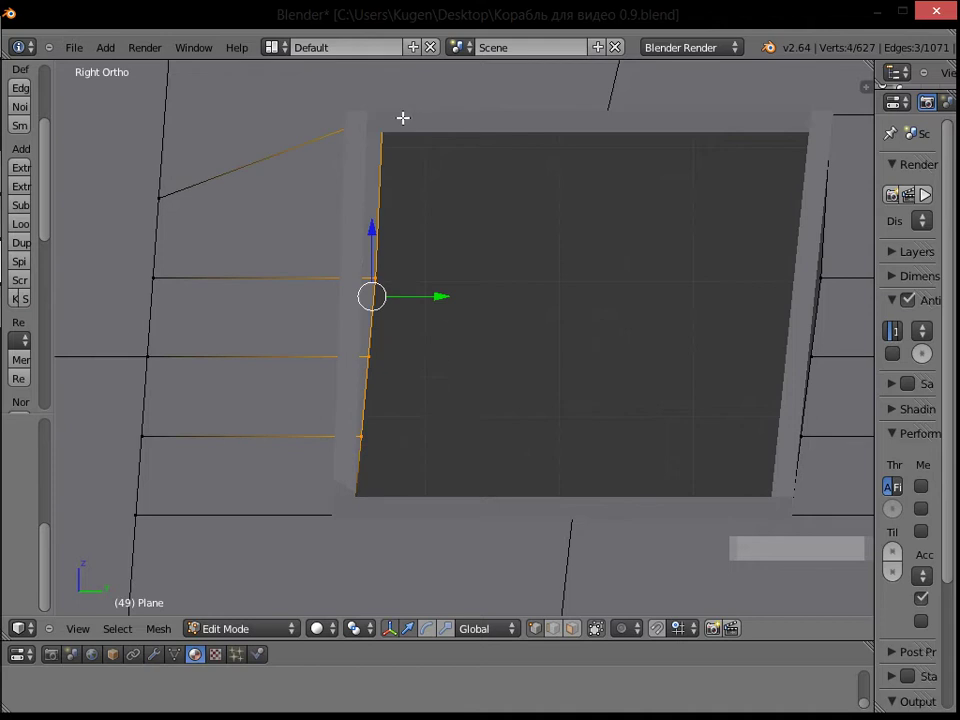
pyautogui.press('z')
pyautogui.press('c')
pyautogui.moveTo(391, 121); pyautogui.dragTo(377, 426)
pyautogui.press('Escape')
pyautogui.press('g')
pyautogui.press('y')
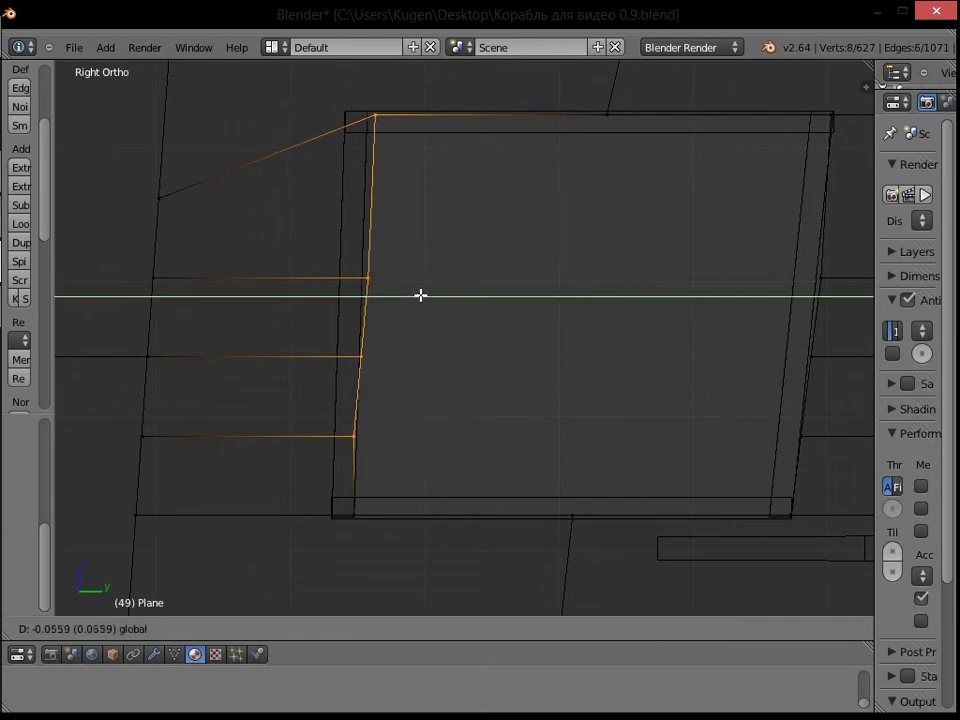
pyautogui.click(420, 294)
pyautogui.press('a')
# Step: Move the middle vertices of the opening's forward edge a little farther toward the bow along Y, behind the window frame
pyautogui.press('c')
pyautogui.moveTo(387, 276)
pyautogui.mouseDown()
pyautogui.moveTo(386, 315)
pyautogui.moveTo(424, 320)
pyautogui.mouseUp()
pyautogui.press('Escape')
pyautogui.press('g')
pyautogui.press('y')
pyautogui.press('a')
# Step: Move the opening's upper forward corner vertices slightly toward the bow along Y and check the hull in object mode
pyautogui.press('c')
pyautogui.click(392, 124)
pyautogui.press('Escape')
pyautogui.moveTo(430, 113); pyautogui.dragTo(419, 113)
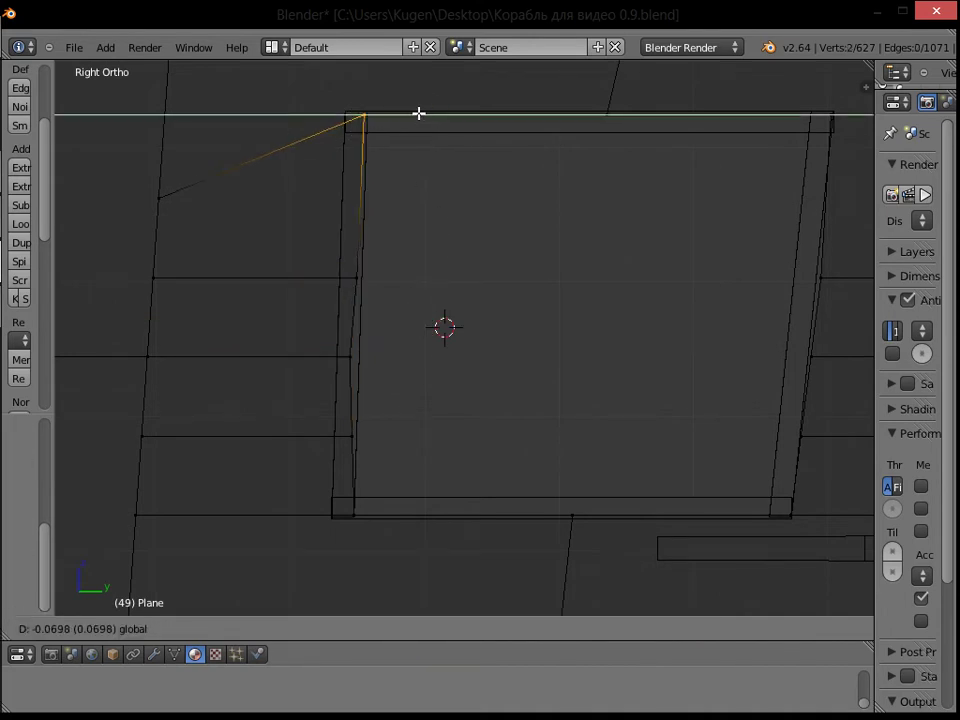
pyautogui.click(415, 115)
pyautogui.press('a')
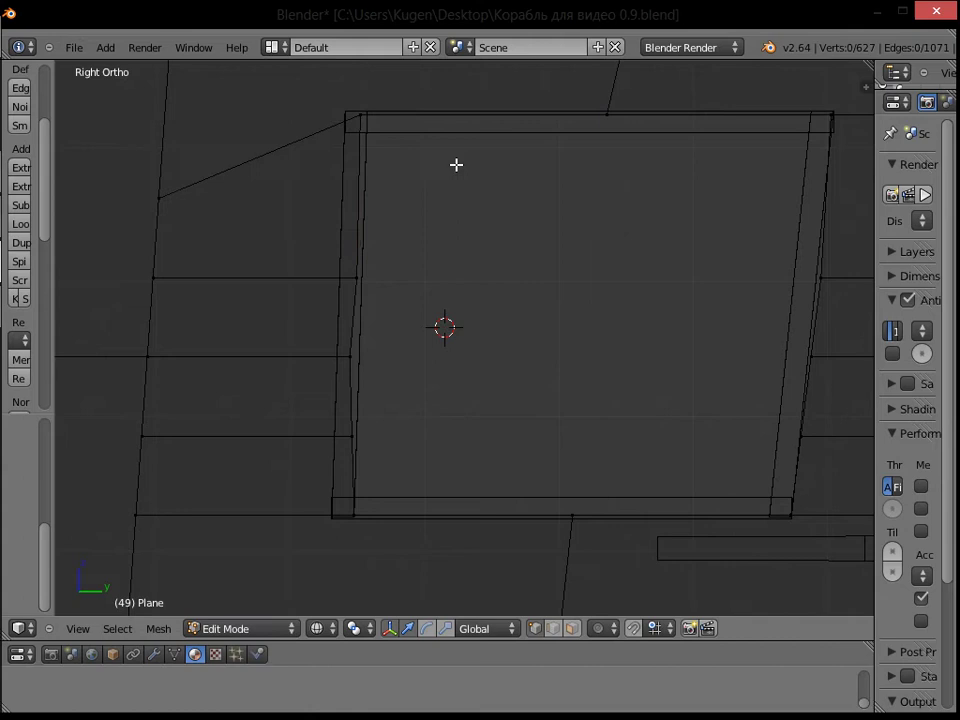
pyautogui.press('Tab')
pyautogui.press('a')
pyautogui.press('z')
pyautogui.rightClick(489, 204)
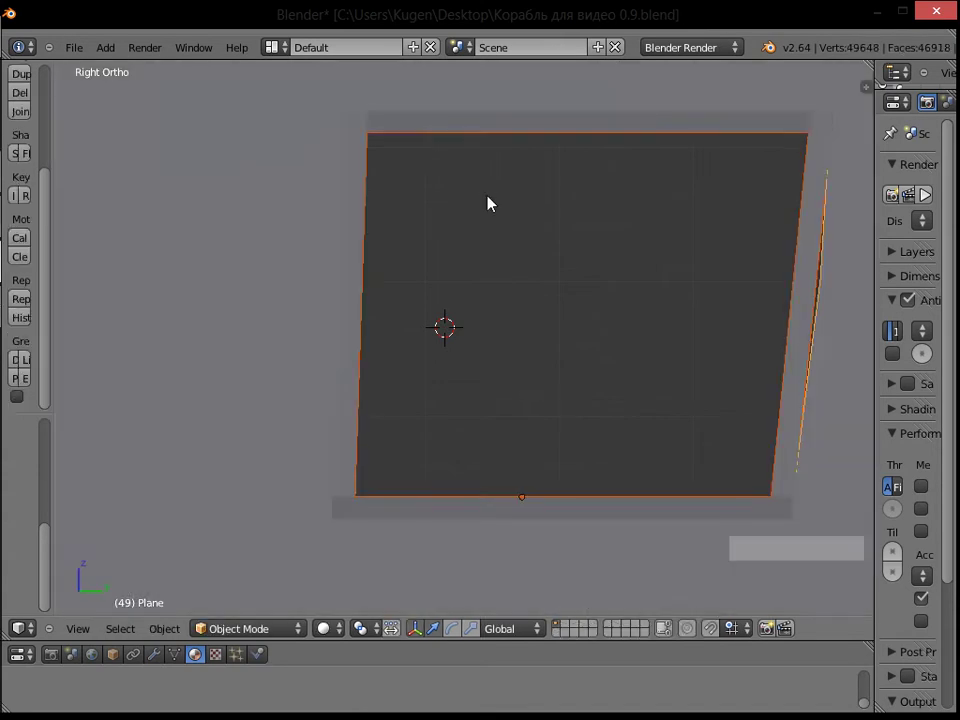
# Step: Move the intermediate vertices on the aft edge of the side window opening slightly forward along Y to straighten that edge
pyautogui.press('Tab')
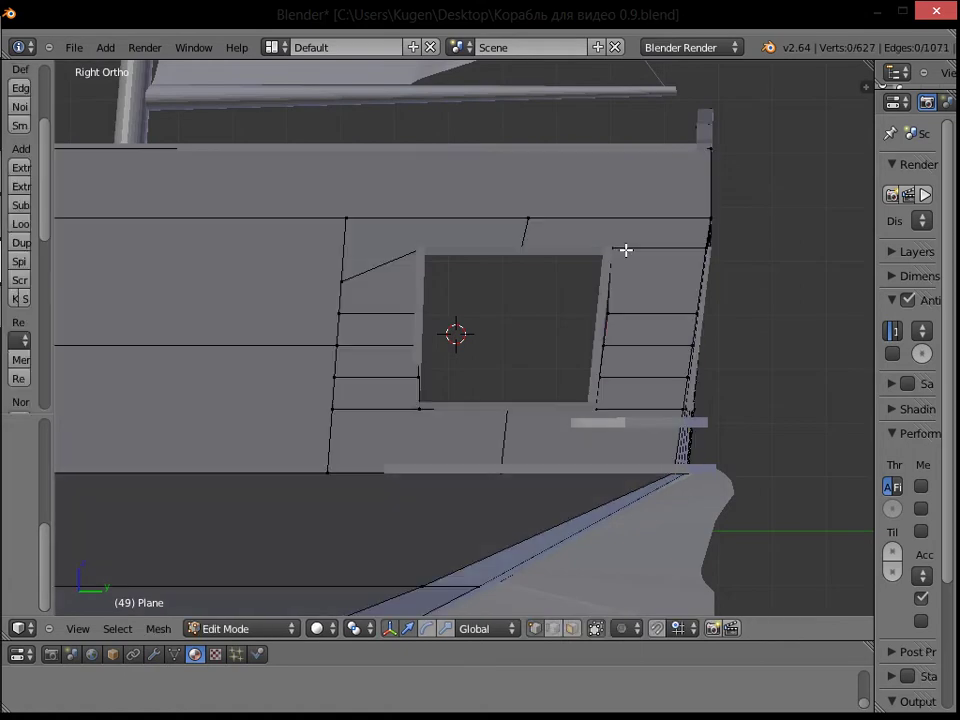
pyautogui.press('z')
pyautogui.scroll(4, 634, 261)
pyautogui.press('c')
pyautogui.click(718, 292)
pyautogui.press('Escape')
pyautogui.moveTo(767, 293); pyautogui.dragTo(759, 293)
pyautogui.press('c')
pyautogui.scroll(3, 714, 354)
pyautogui.click(707, 352)
pyautogui.moveTo(768, 351); pyautogui.dragTo(761, 349)
pyautogui.press('a')
pyautogui.rightClick(706, 407)
pyautogui.moveTo(752, 407); pyautogui.dragTo(749, 407)
pyautogui.press('a')
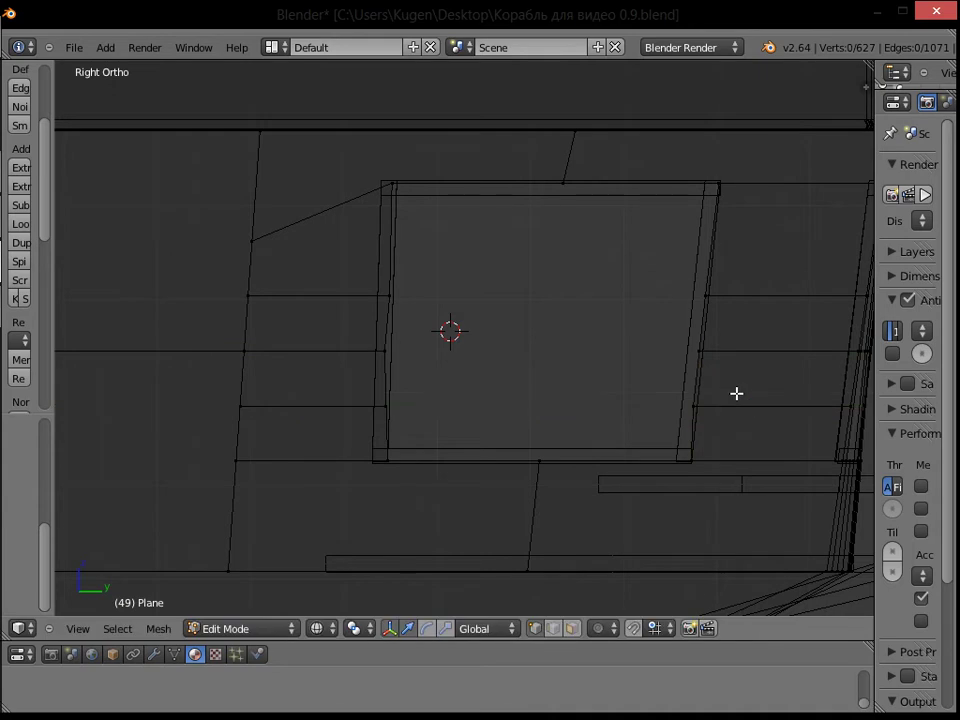
pyautogui.press('z')
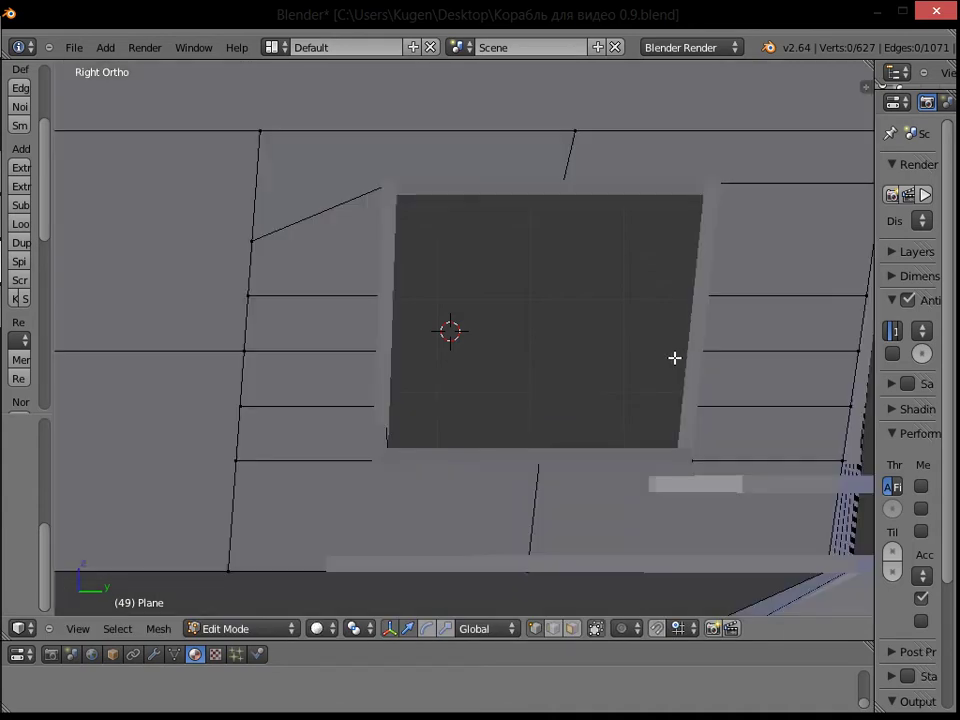
# Step: Try to shift the lower aft corner vertices of the side window opening slightly forward along Y
pyautogui.press('z')
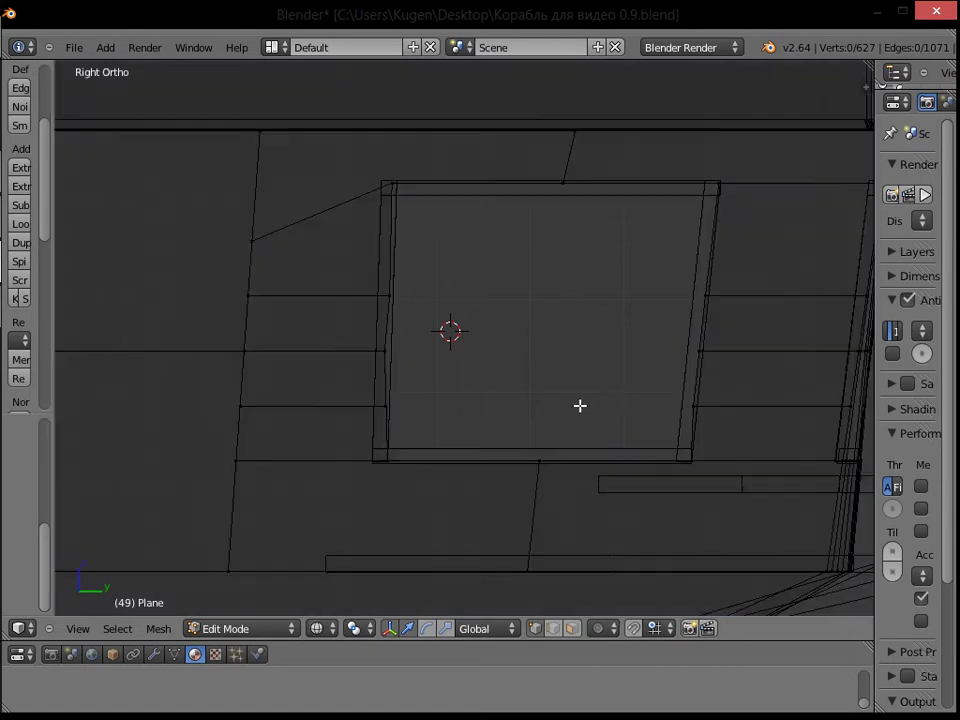
pyautogui.press('z')
pyautogui.moveTo(579, 405)
pyautogui.mouseDown(button='middle')
pyautogui.moveTo(399, 414)
pyautogui.moveTo(662, 435)
pyautogui.moveTo(701, 429)
pyautogui.mouseUp(button='middle')
pyautogui.press('z')
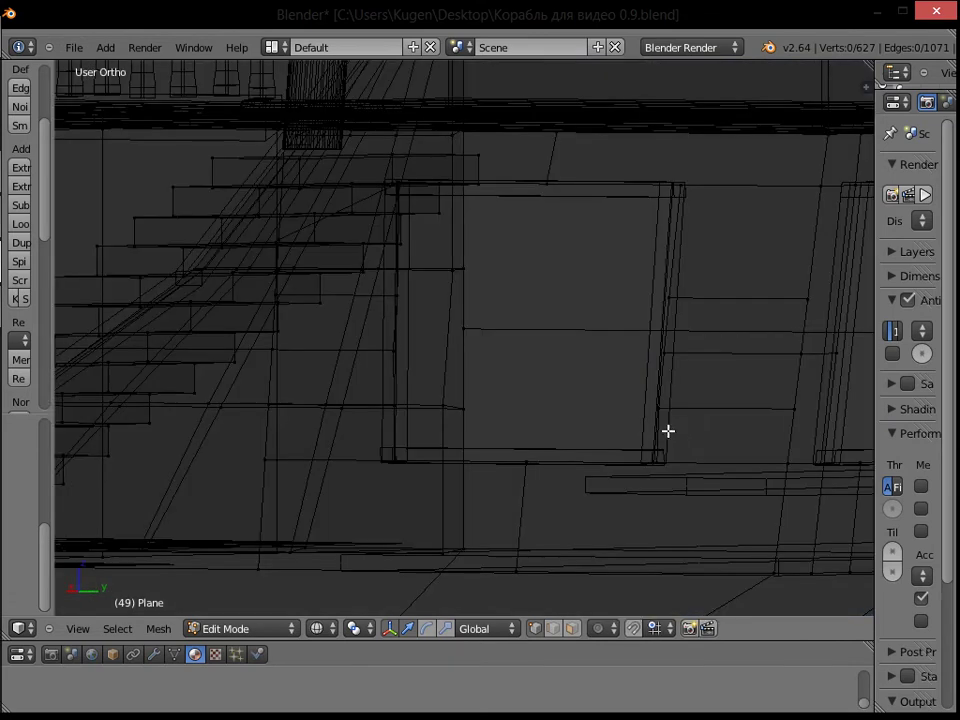
pyautogui.press('z')
pyautogui.press('KP_3')
pyautogui.rightClick(708, 457)
pyautogui.press('g')
pyautogui.press('y')
pyautogui.click(721, 455)
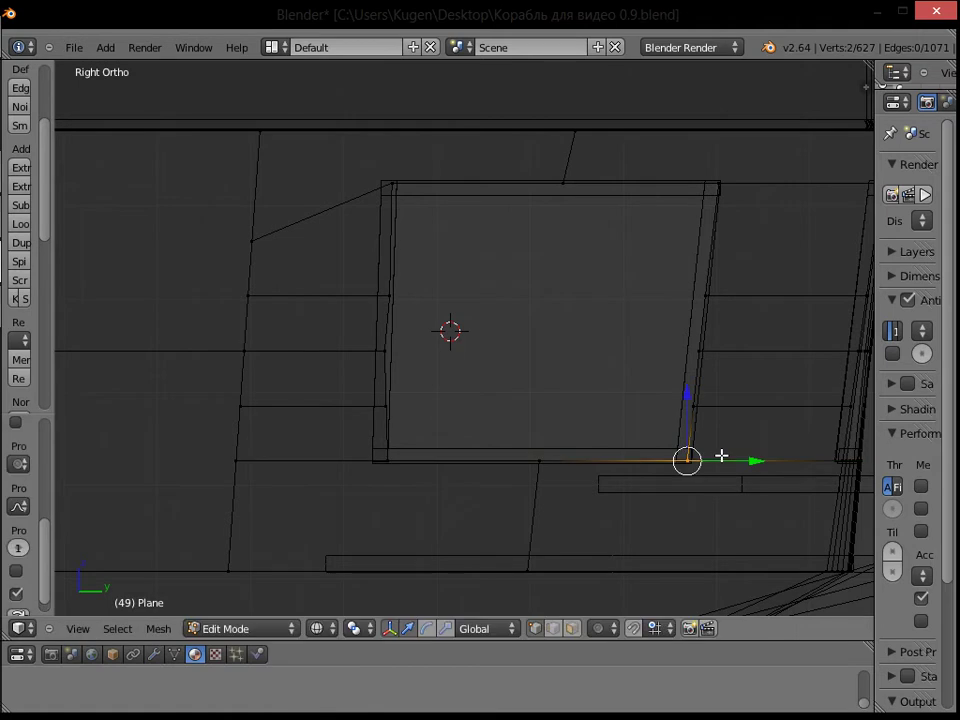
# Step: Try to move a single lower forward corner vertex about 0.05 toward the bow along Y, and undo the corner moves
pyautogui.rightClick(388, 460)
pyautogui.press('g')
pyautogui.press('y')
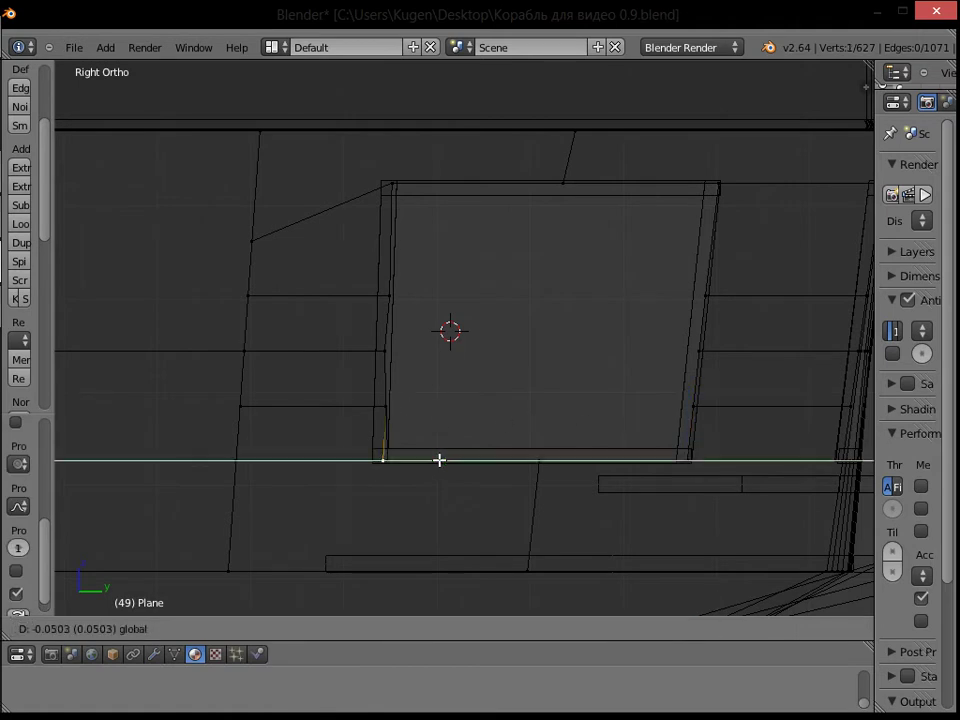
pyautogui.click(440, 460)
pyautogui.press('z')
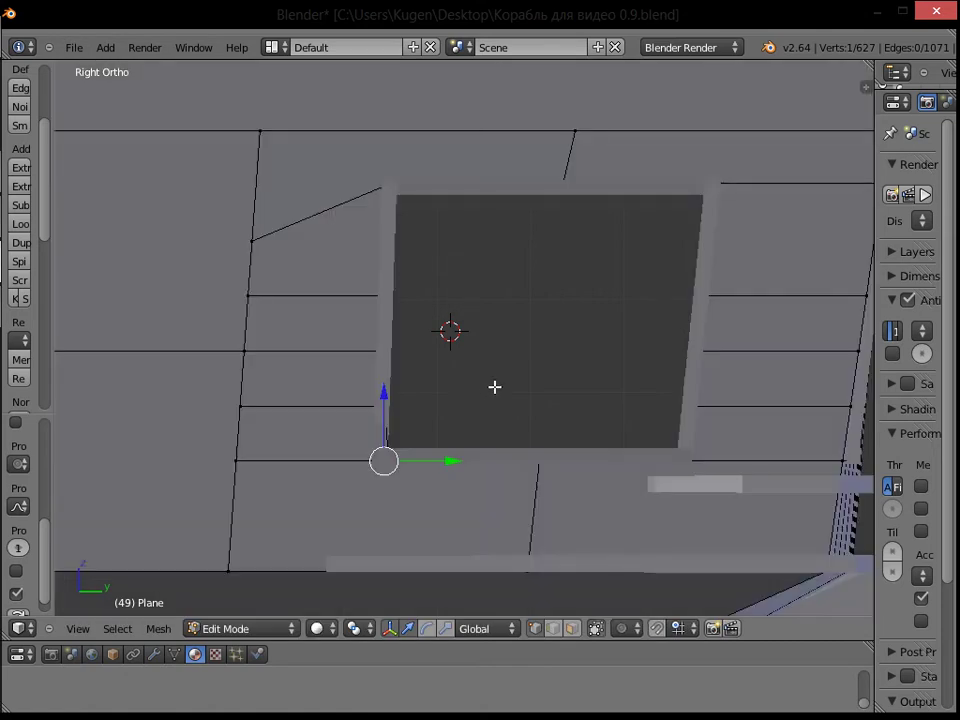
pyautogui.press('z')
pyautogui.moveTo(453, 430); pyautogui.dragTo(426, 401, button='middle')
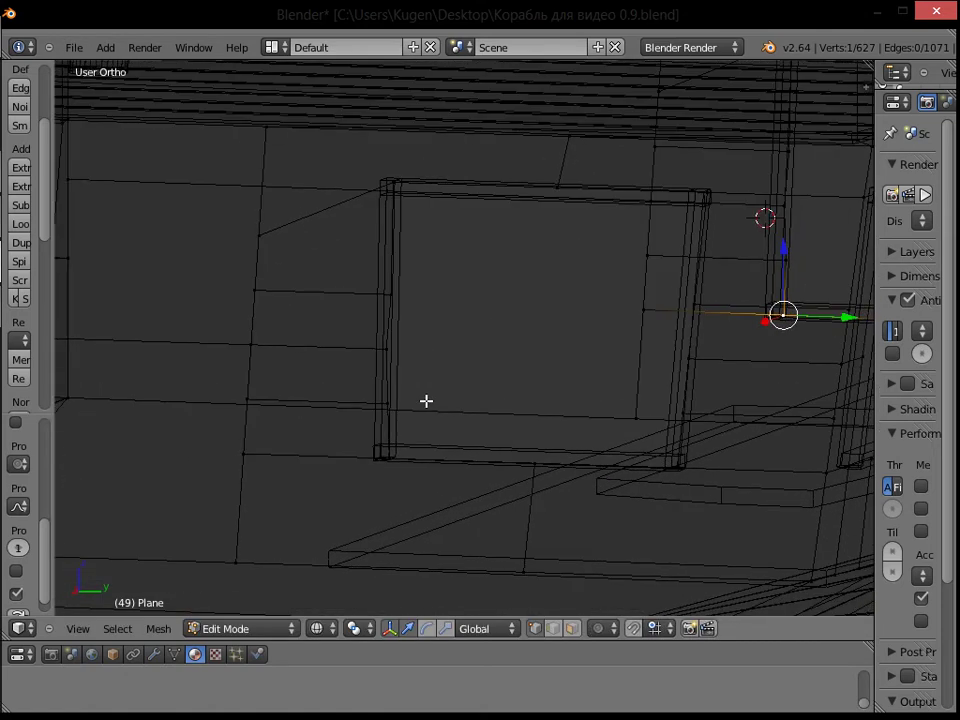
pyautogui.press('z')
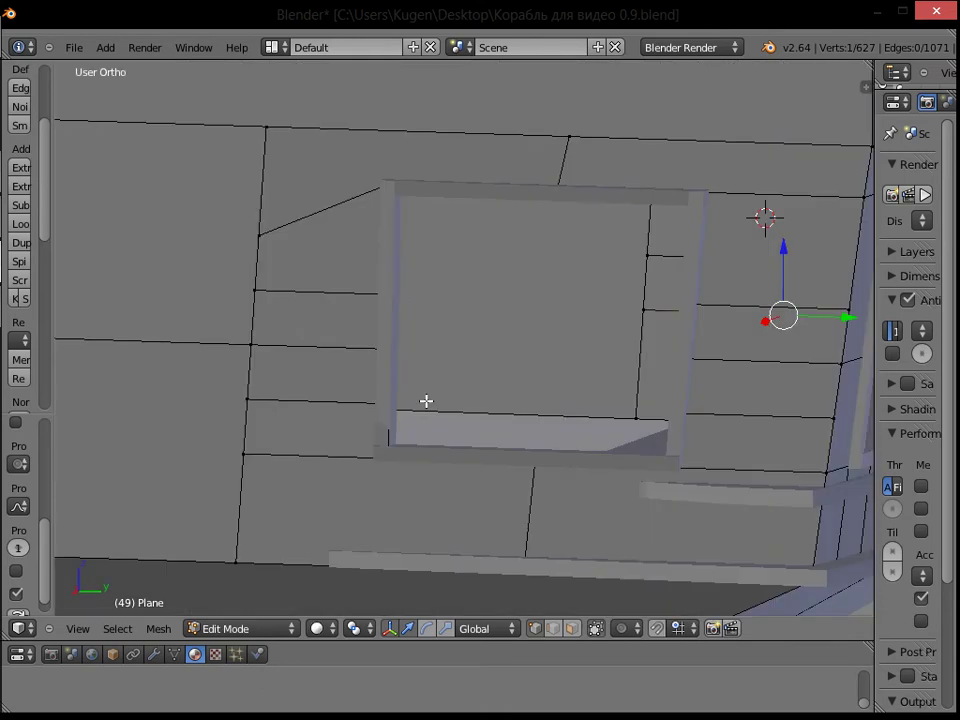
pyautogui.keyDown('shift'); pyautogui.rightClick(426, 401); pyautogui.keyUp('shift')
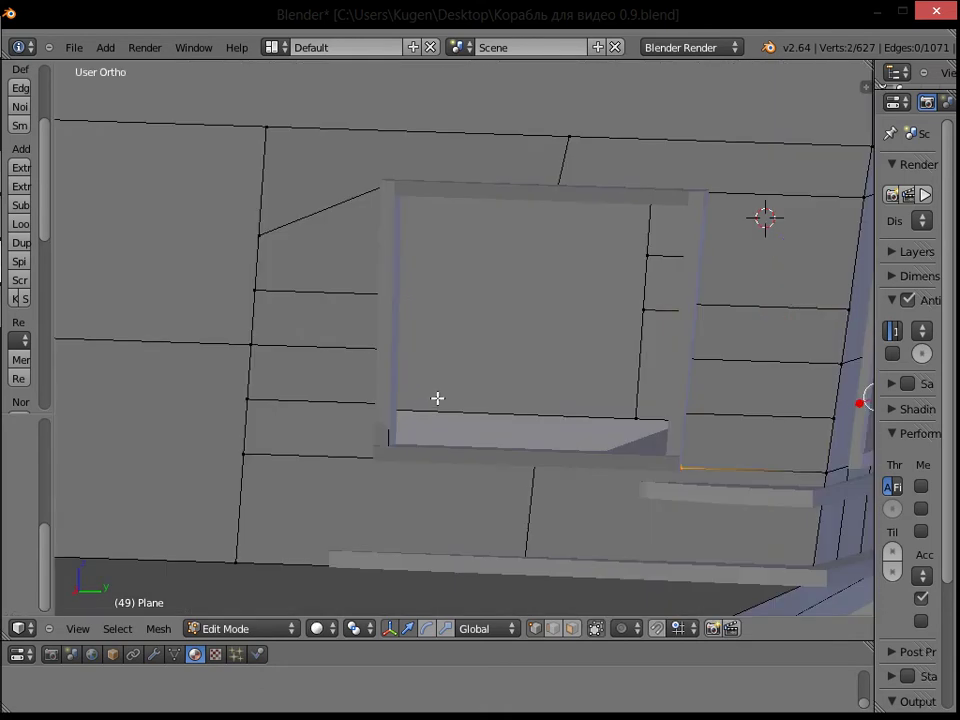
# Step: Nudge both lower aft corner vertices of the side window opening slightly forward along Y
pyautogui.press('KP_3')
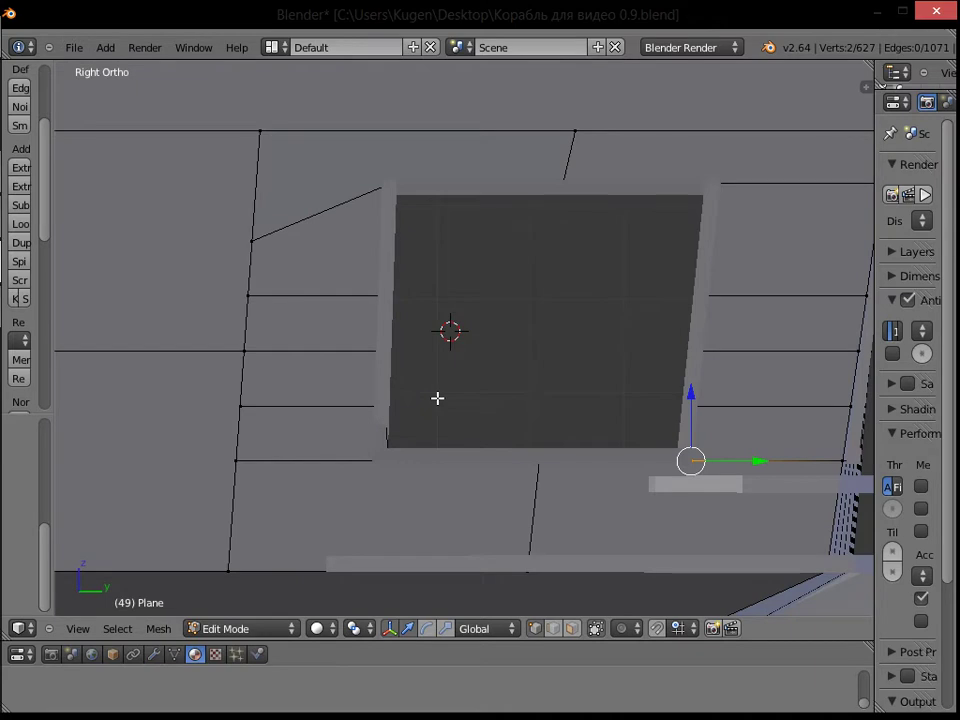
pyautogui.press('z')
pyautogui.moveTo(725, 459); pyautogui.dragTo(724, 459)
pyautogui.press('z')
pyautogui.press('z')
pyautogui.press('a')
# Step: Select both lower forward corner vertices of the window opening and move them slightly toward the bow along Y
pyautogui.rightClick(388, 459)
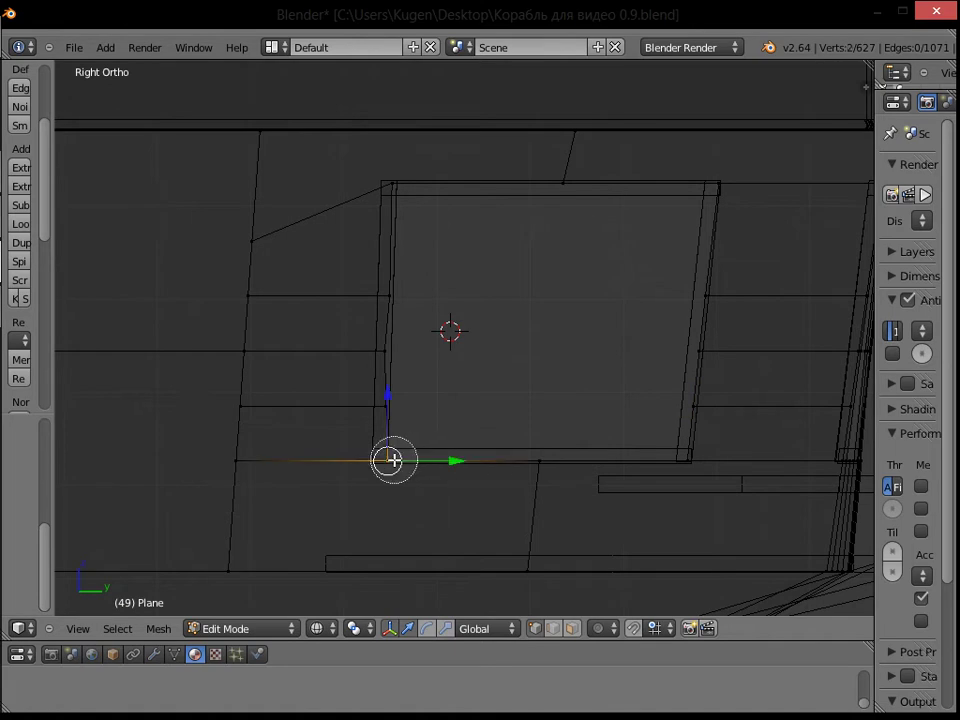
pyautogui.moveTo(469, 465); pyautogui.dragTo(448, 459)
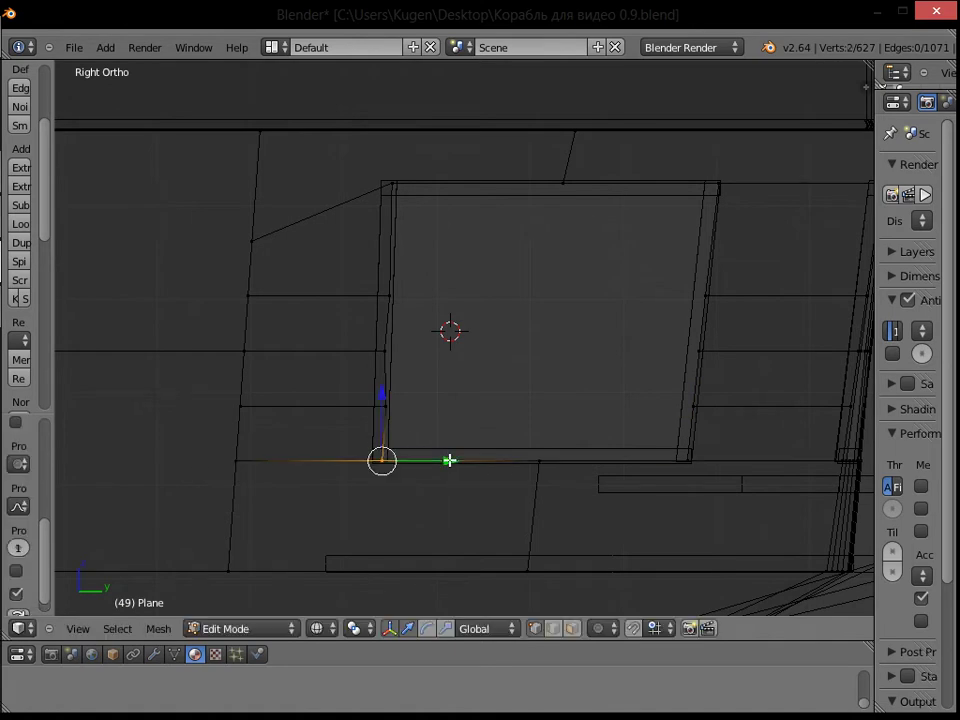
pyautogui.press('z')
pyautogui.press('a')
pyautogui.press('a')
pyautogui.press('a')
pyautogui.press('z')
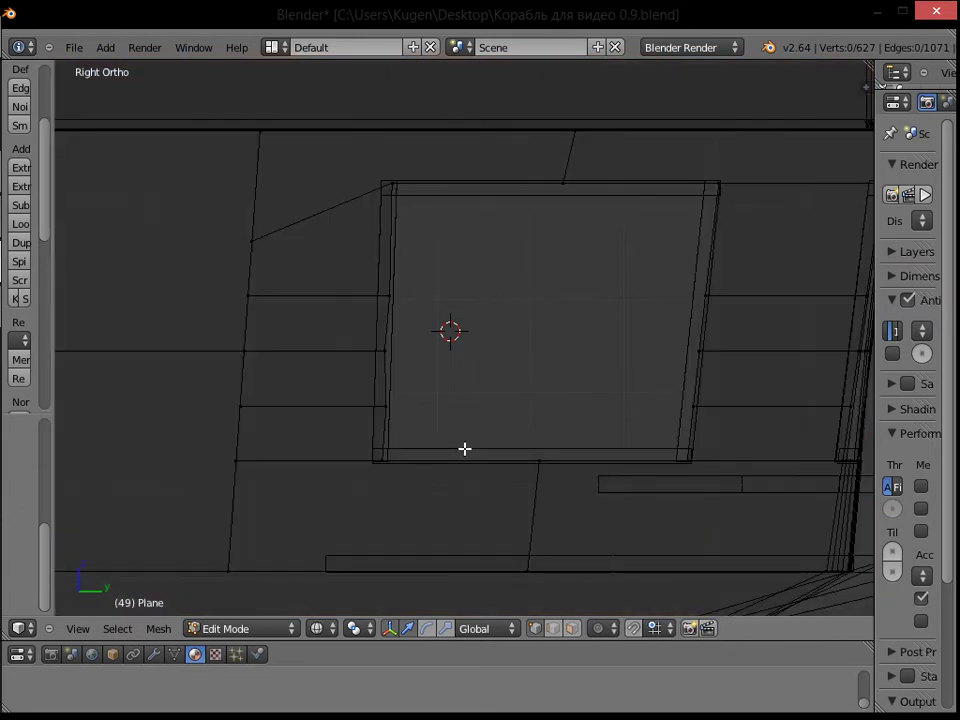
pyautogui.rightClick(382, 460)
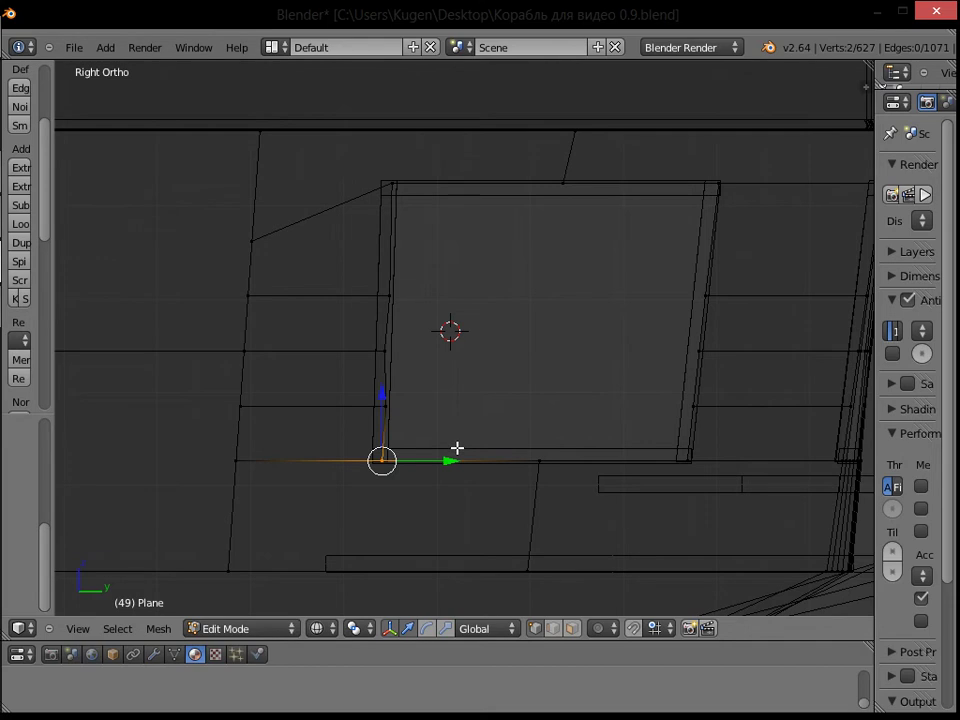
pyautogui.moveTo(457, 448); pyautogui.dragTo(307, 452, button='middle')
pyautogui.press('s')
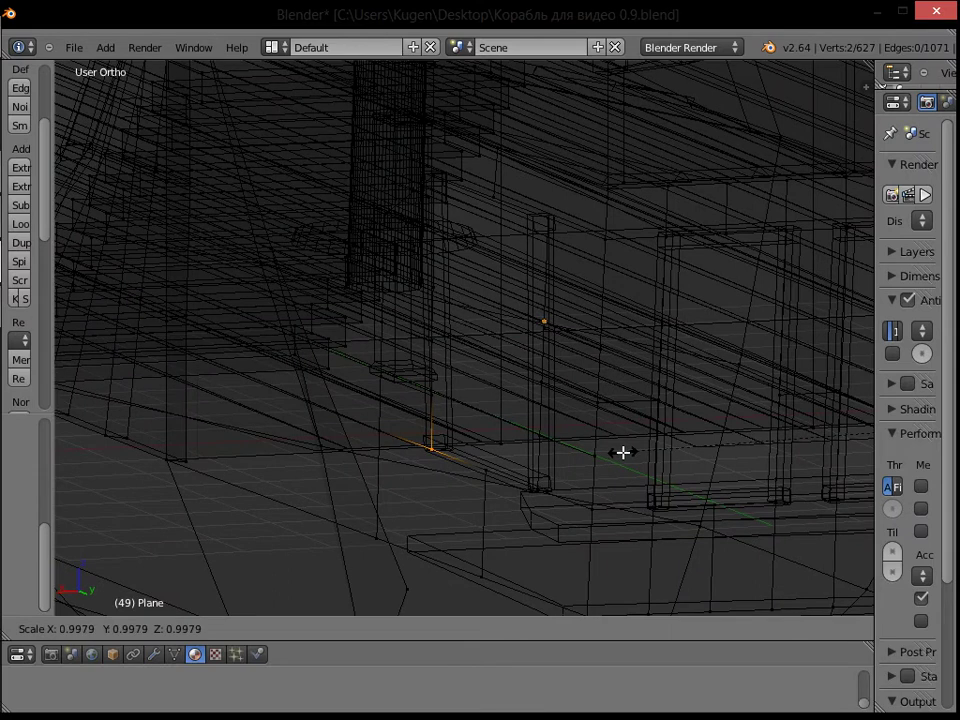
pyautogui.rightClick(623, 452)
pyautogui.press('z')
pyautogui.moveTo(596, 449); pyautogui.dragTo(473, 429, button='middle')
# Step: Nudge the vertices near the side window opening slightly and finish editing the hull mesh
pyautogui.press('a')
pyautogui.scroll(-4, 473, 429)
pyautogui.moveTo(555, 396); pyautogui.dragTo(424, 405, button='middle')
pyautogui.moveTo(521, 358); pyautogui.dragTo(571, 325, button='middle')
pyautogui.keyDown('shift'); pyautogui.rightClick(500, 322); pyautogui.keyUp('shift')
pyautogui.moveTo(521, 348); pyautogui.dragTo(519, 348)
pyautogui.press('a')
pyautogui.moveTo(548, 351); pyautogui.dragTo(444, 279, button='middle')
pyautogui.rightClick(435, 317)
pyautogui.press('Tab')
# Step: Add a cube mesh and position it inside the side window opening
pyautogui.click(108, 47)
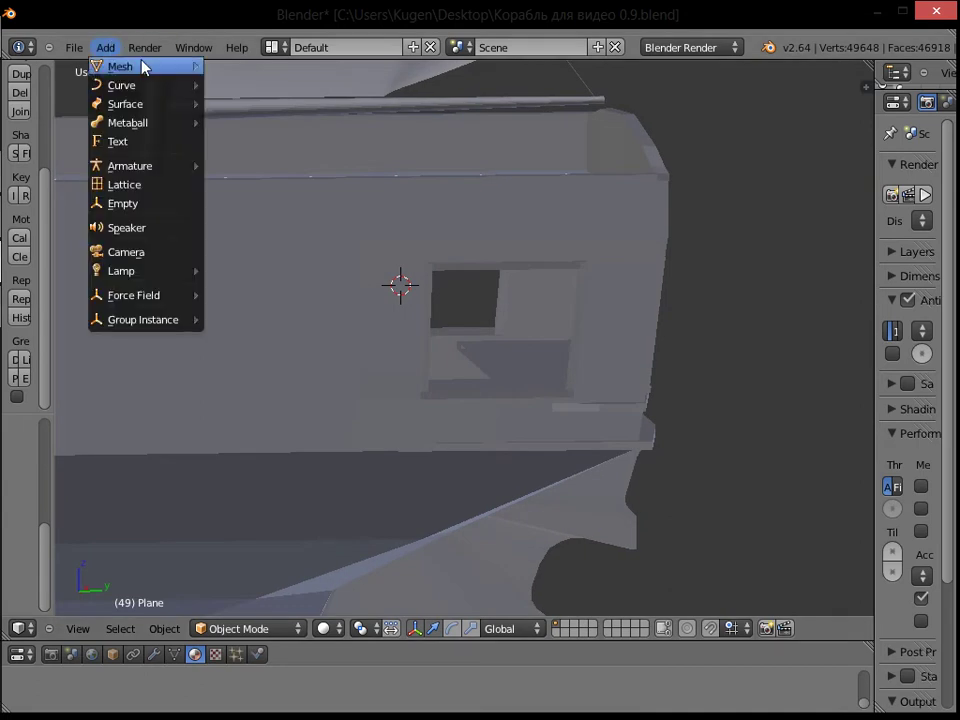
pyautogui.moveTo(144, 67)
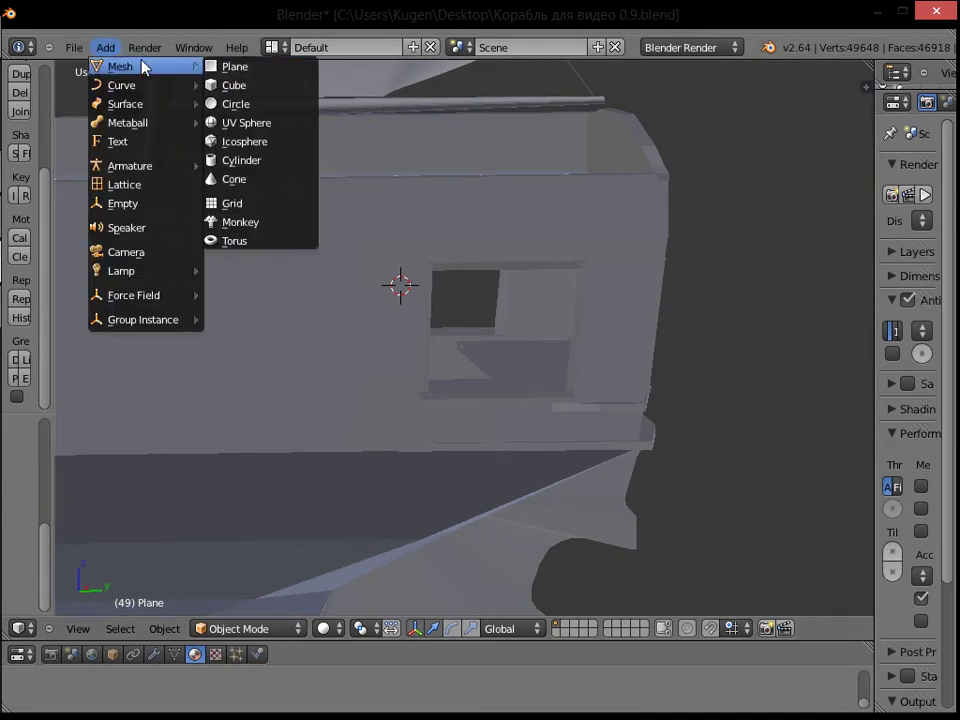
pyautogui.click(251, 87)
pyautogui.scroll(-3, 458, 220)
pyautogui.moveTo(454, 240); pyautogui.dragTo(430, 360, button='middle')
pyautogui.moveTo(427, 340); pyautogui.dragTo(500, 388)
pyautogui.scroll(4, 589, 379)
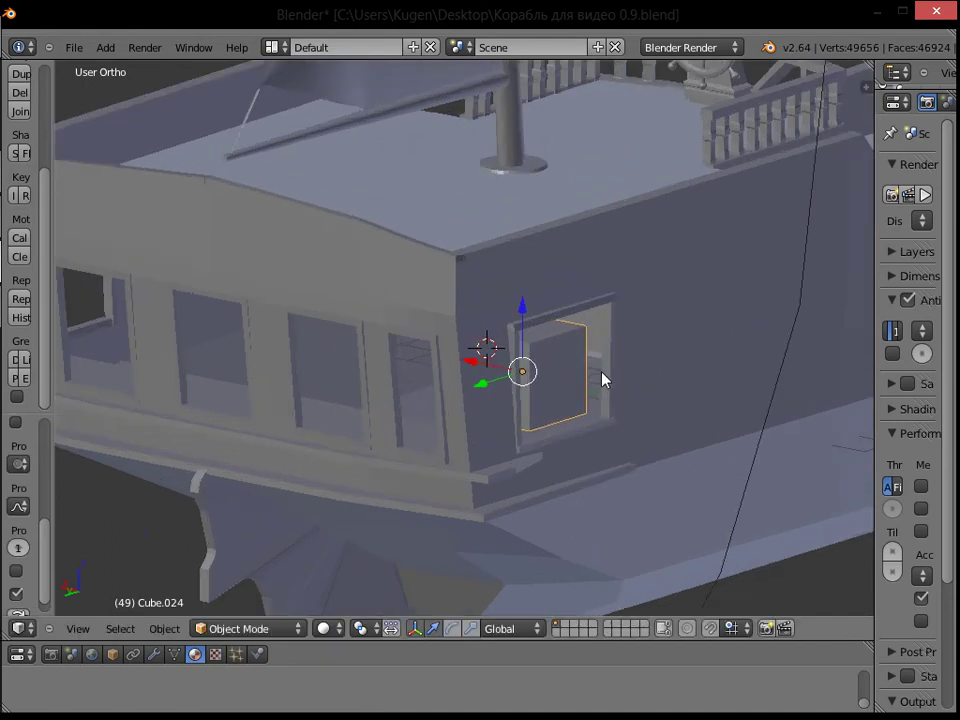
# Step: Flatten the cube along X into a thin upright panel and position it within the side window opening
pyautogui.press('Tab')
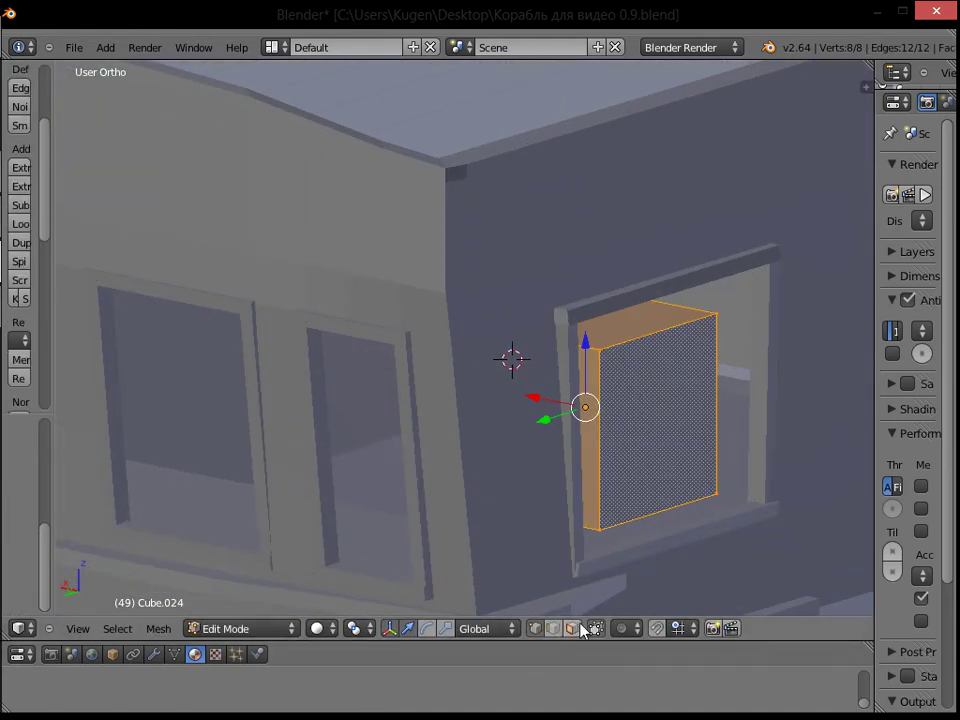
pyautogui.moveTo(589, 407)
pyautogui.mouseDown()
pyautogui.moveTo(527, 399)
pyautogui.moveTo(654, 452)
pyautogui.moveTo(598, 407)
pyautogui.mouseUp()
pyautogui.press('Tab')
pyautogui.press('Tab')
pyautogui.rightClick(671, 408)
pyautogui.press('Tab')
pyautogui.moveTo(668, 429); pyautogui.dragTo(707, 439)
pyautogui.moveTo(740, 388); pyautogui.dragTo(743, 409)
pyautogui.rightClick(743, 409)
pyautogui.moveTo(701, 448); pyautogui.dragTo(672, 465)
pyautogui.press('g')
pyautogui.press('x')
pyautogui.rightClick(669, 454)
pyautogui.press('Tab')
# Step: Shift the panel's aft end face along X and extend its forward end face about 1.12 along negative Y to the frame
pyautogui.rightClick(590, 465)
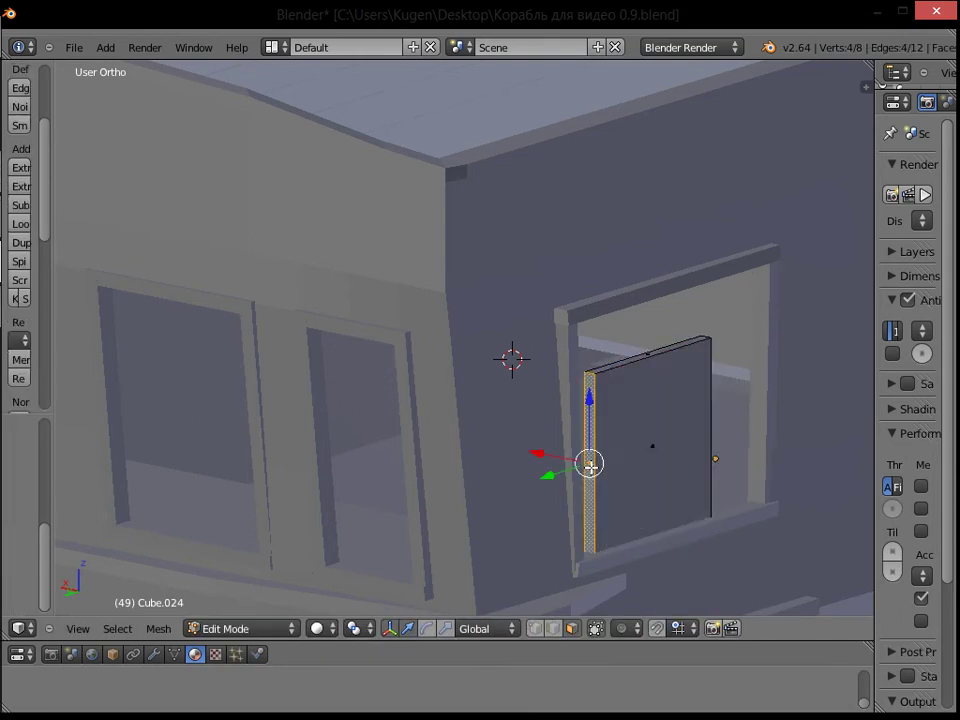
pyautogui.press('g')
pyautogui.press('x')
pyautogui.click(528, 497)
pyautogui.moveTo(528, 497); pyautogui.dragTo(568, 417, button='middle')
pyautogui.rightClick(555, 414)
pyautogui.press('g')
pyautogui.press('y')
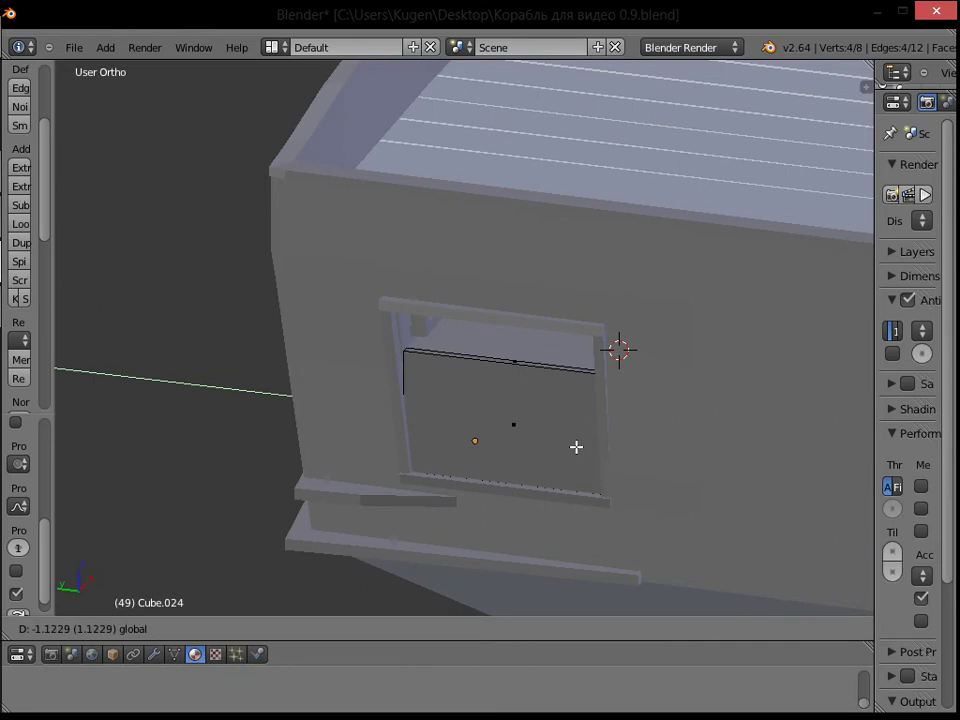
pyautogui.click(576, 447)
# Step: Raise the panel's upper face along Z to the top of the window frame and adjust it along Y
pyautogui.moveTo(484, 364); pyautogui.dragTo(436, 368, button='middle')
pyautogui.rightClick(436, 363)
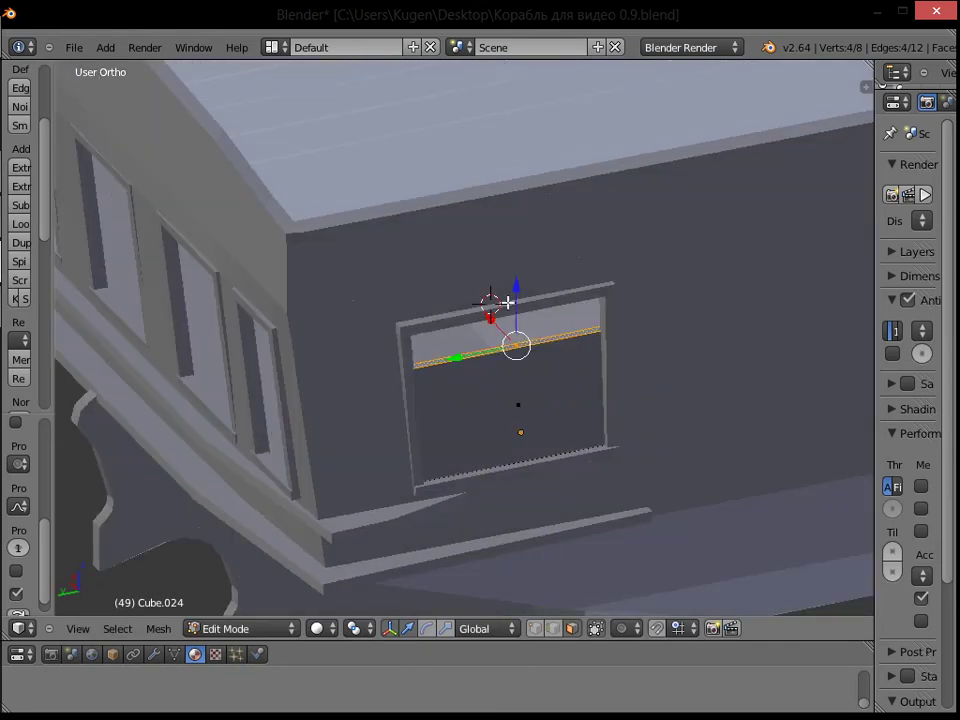
pyautogui.press('g')
pyautogui.press('z')
pyautogui.click(464, 298)
pyautogui.press('g')
pyautogui.press('y')
pyautogui.click(486, 317)
pyautogui.moveTo(486, 317)
pyautogui.mouseDown(button='middle')
pyautogui.moveTo(339, 268)
pyautogui.moveTo(366, 287)
pyautogui.moveTo(504, 300)
pyautogui.moveTo(561, 291)
pyautogui.moveTo(375, 274)
pyautogui.moveTo(424, 253)
pyautogui.moveTo(472, 330)
pyautogui.mouseUp(button='middle')
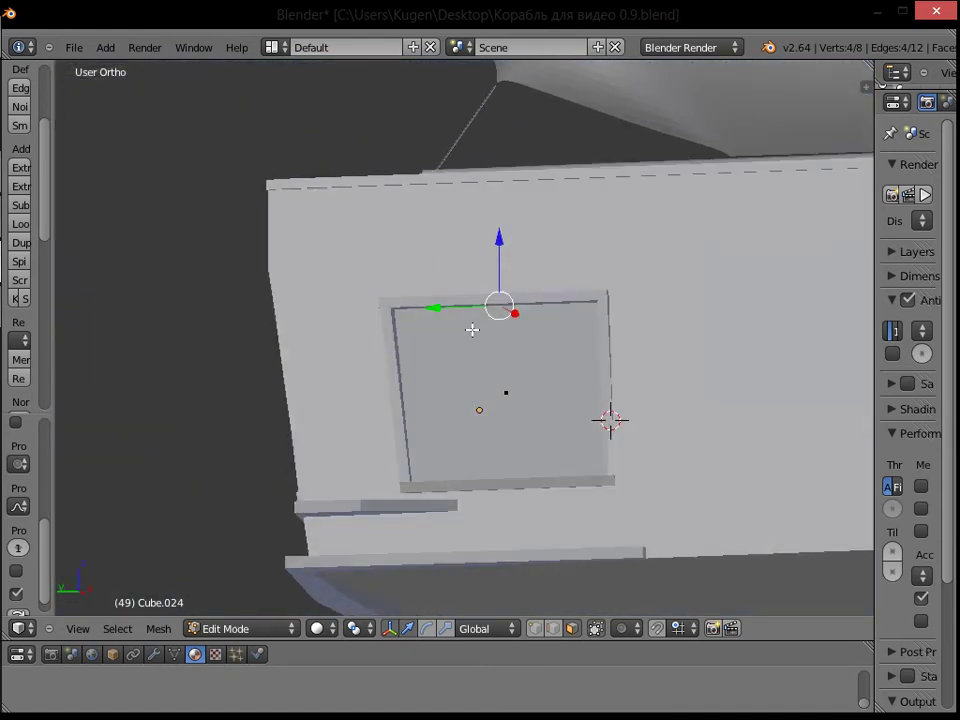
# Step: Select the hull's edge beside the lower corner of the side window frame and shift it about 0.025 along X
pyautogui.press('Tab')
pyautogui.rightClick(728, 389)
pyautogui.press('Tab')
pyautogui.moveTo(667, 445); pyautogui.dragTo(626, 459, button='middle')
pyautogui.scroll(6, 565, 478)
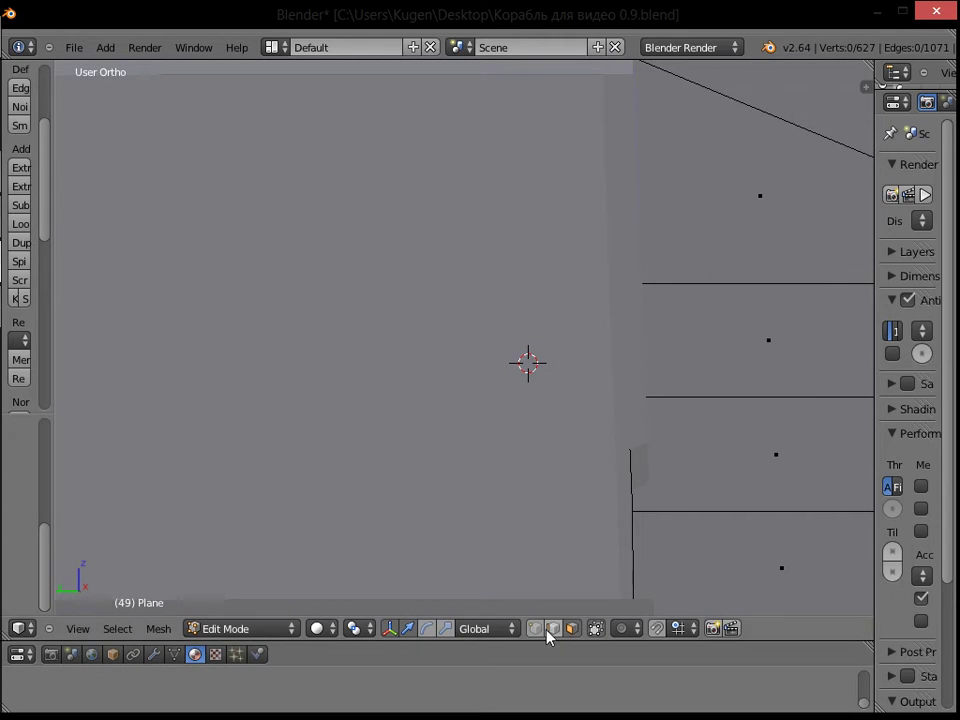
pyautogui.scroll(-2, 647, 499)
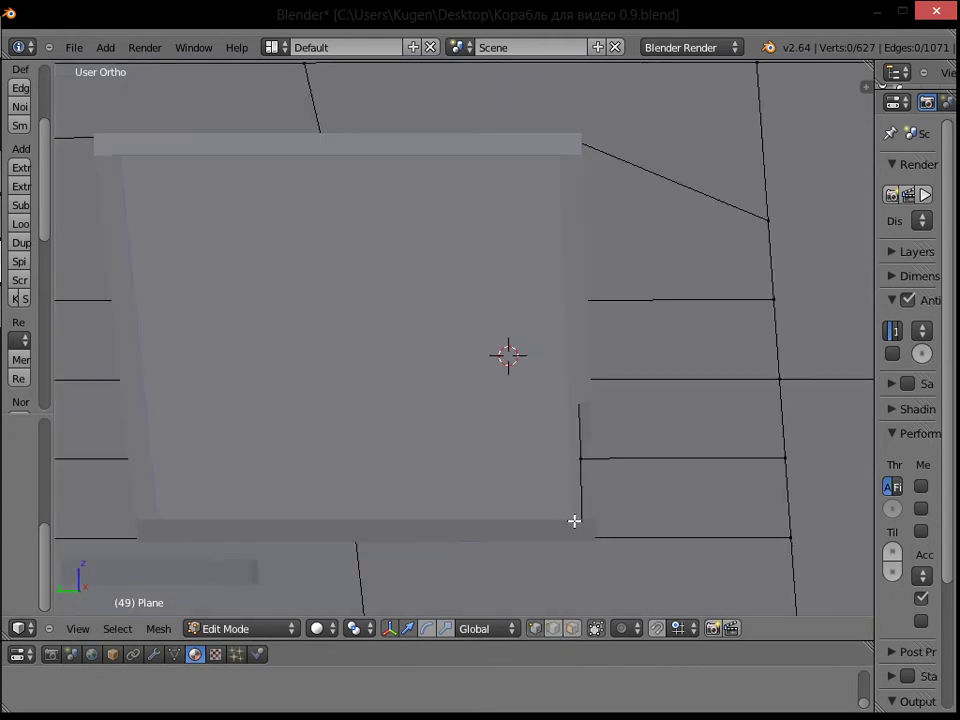
pyautogui.rightClick(590, 468)
pyautogui.keyDown('shift'); pyautogui.rightClick(579, 538); pyautogui.keyUp('shift')
pyautogui.moveTo(602, 506); pyautogui.dragTo(563, 484, button='middle')
pyautogui.press('g')
pyautogui.press('x')
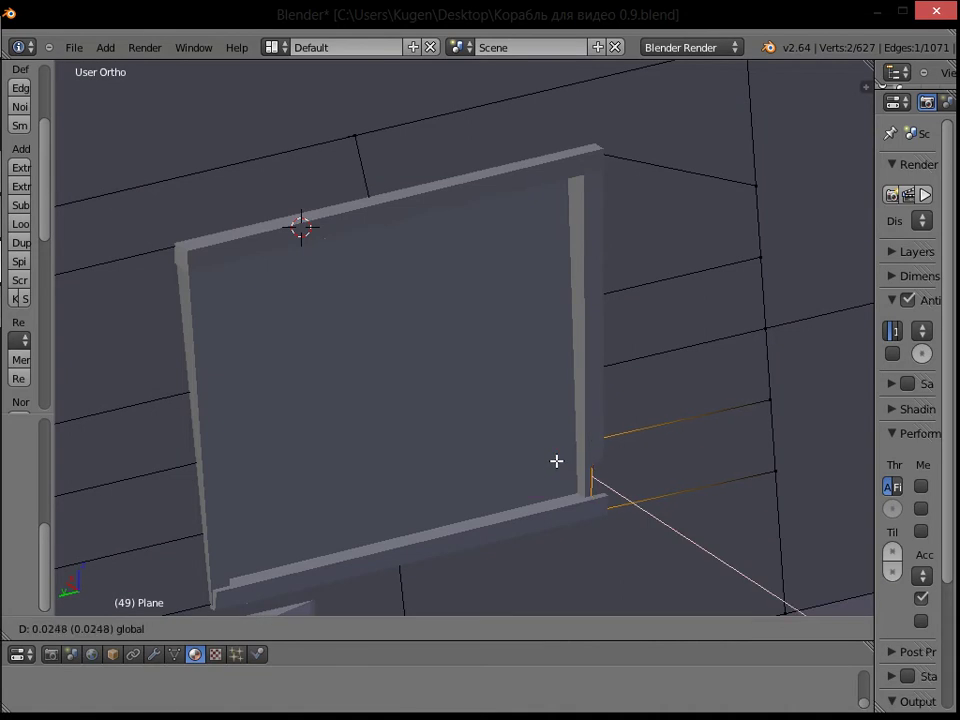
pyautogui.click(556, 460)
pyautogui.press('a')
pyautogui.press('Tab')
# Step: Give the side window panel a new material with a light blue diffuse colour, RGB 0.513, 0.696, 0.800
pyautogui.scroll(-3, 557, 460)
pyautogui.moveTo(557, 460); pyautogui.dragTo(491, 360, button='middle')
pyautogui.rightClick(444, 369)
pyautogui.press('Tab')
pyautogui.press('Tab')
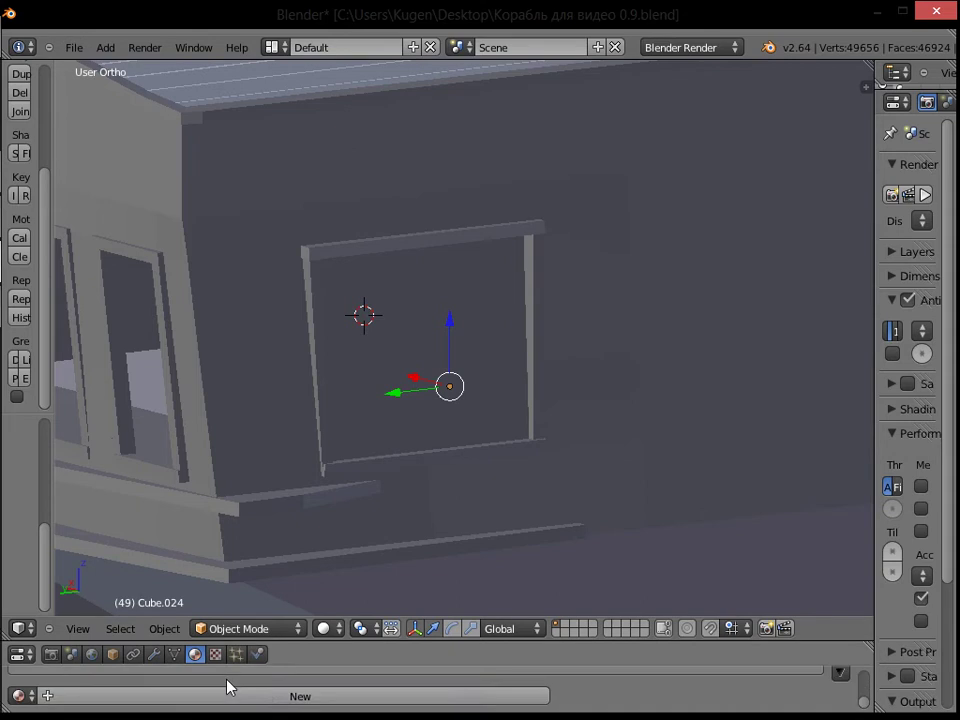
pyautogui.click(272, 701)
pyautogui.scroll(-2, 235, 698)
pyautogui.scroll(-1, 221, 688)
pyautogui.scroll(1, 230, 690)
pyautogui.click(241, 700)
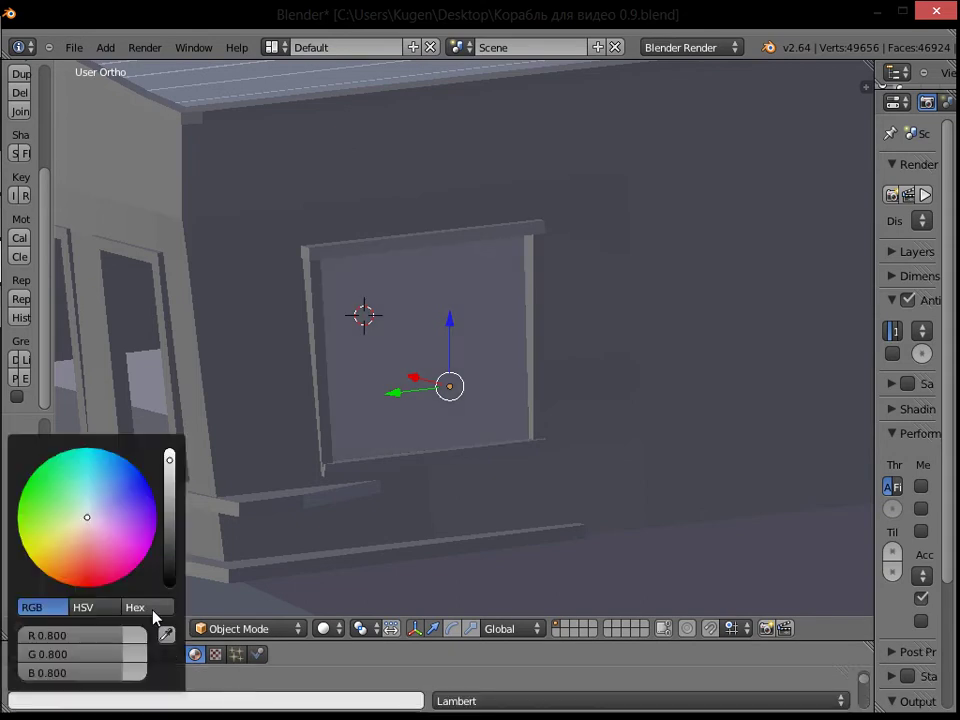
pyautogui.click(96, 499)
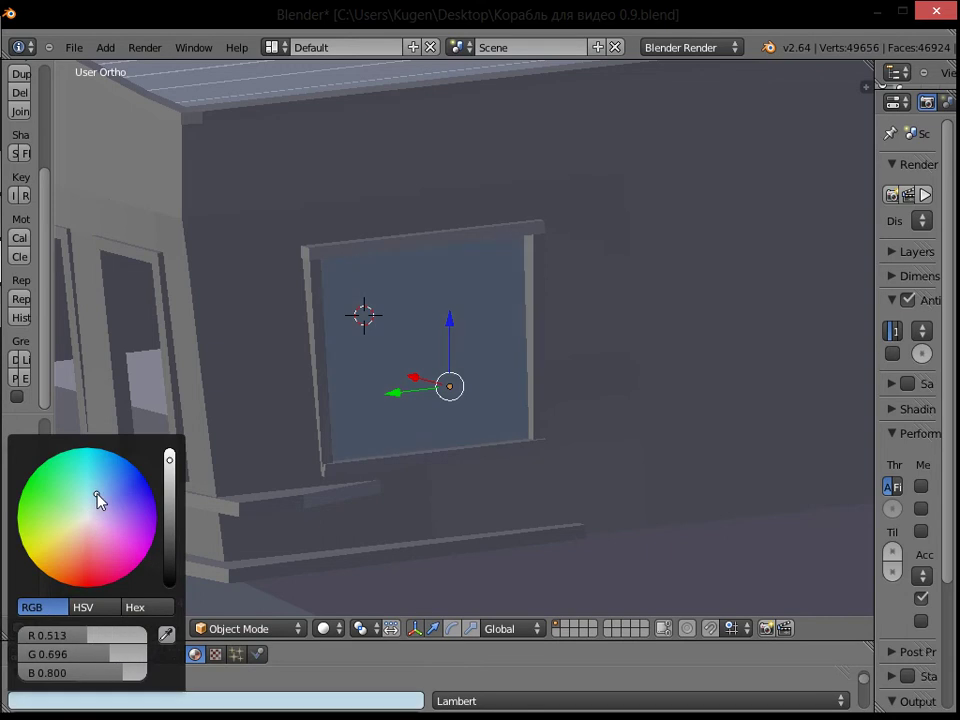
# Step: Duplicate the blue window panel and move the copy along X into the side window opening on the opposite side of the hull
pyautogui.scroll(-3, 424, 360)
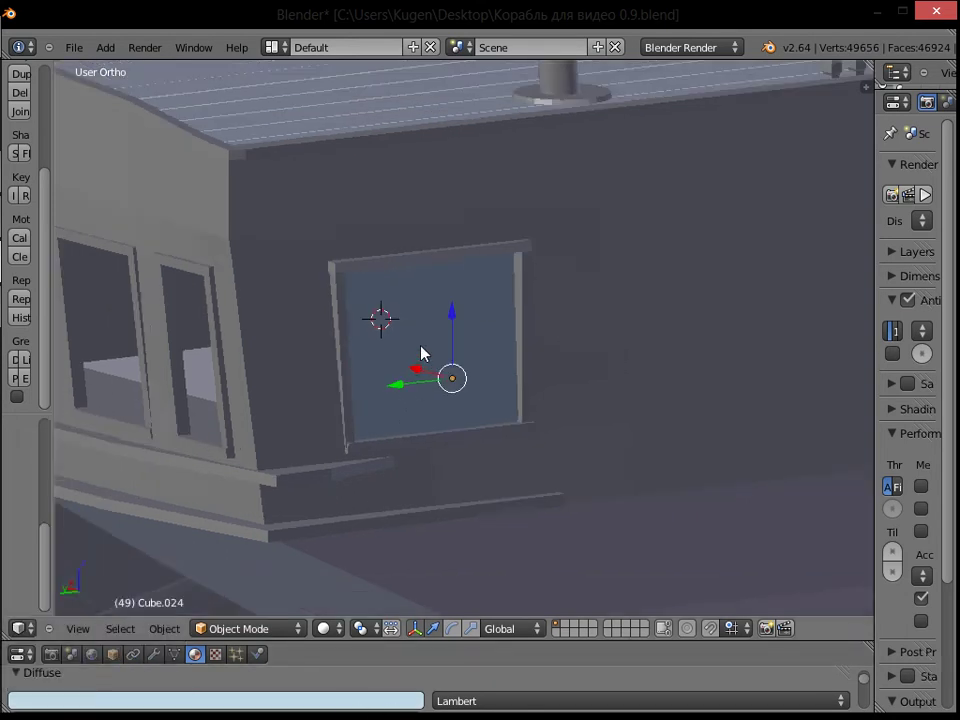
pyautogui.hotkey('shift', 'd')
pyautogui.rightClick(429, 349)
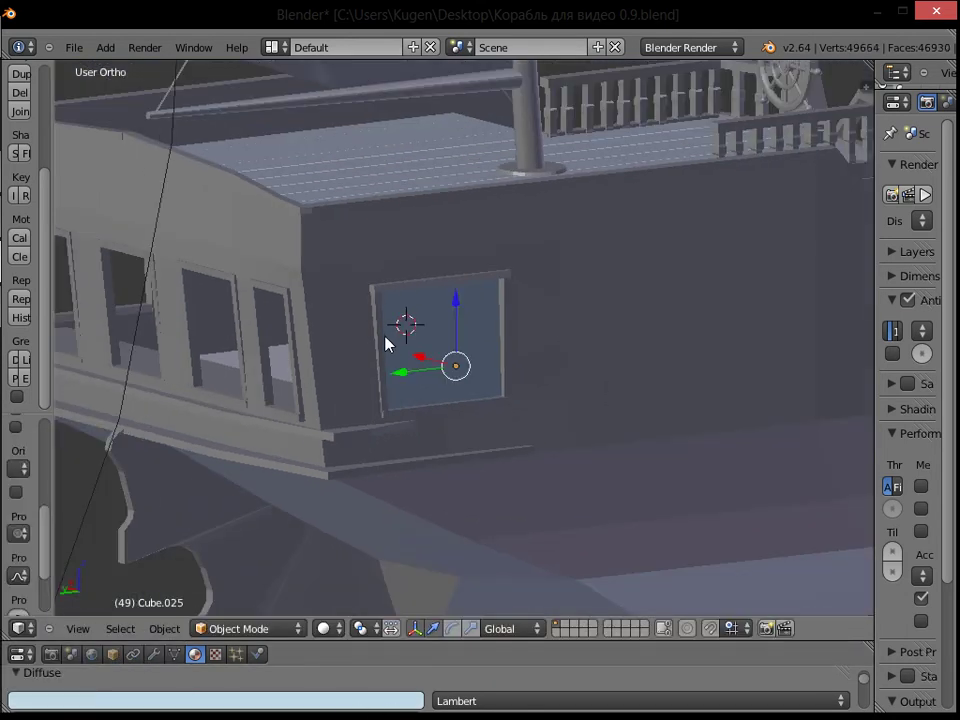
pyautogui.moveTo(388, 339); pyautogui.dragTo(493, 355, button='middle')
pyautogui.moveTo(447, 364); pyautogui.dragTo(208, 318)
pyautogui.keyDown('shift'); pyautogui.moveTo(208, 318); pyautogui.dragTo(604, 326, button='middle'); pyautogui.keyUp('shift')
pyautogui.moveTo(668, 372); pyautogui.dragTo(400, 366)
pyautogui.click(229, 373)
pyautogui.moveTo(229, 373); pyautogui.dragTo(287, 372, button='middle')
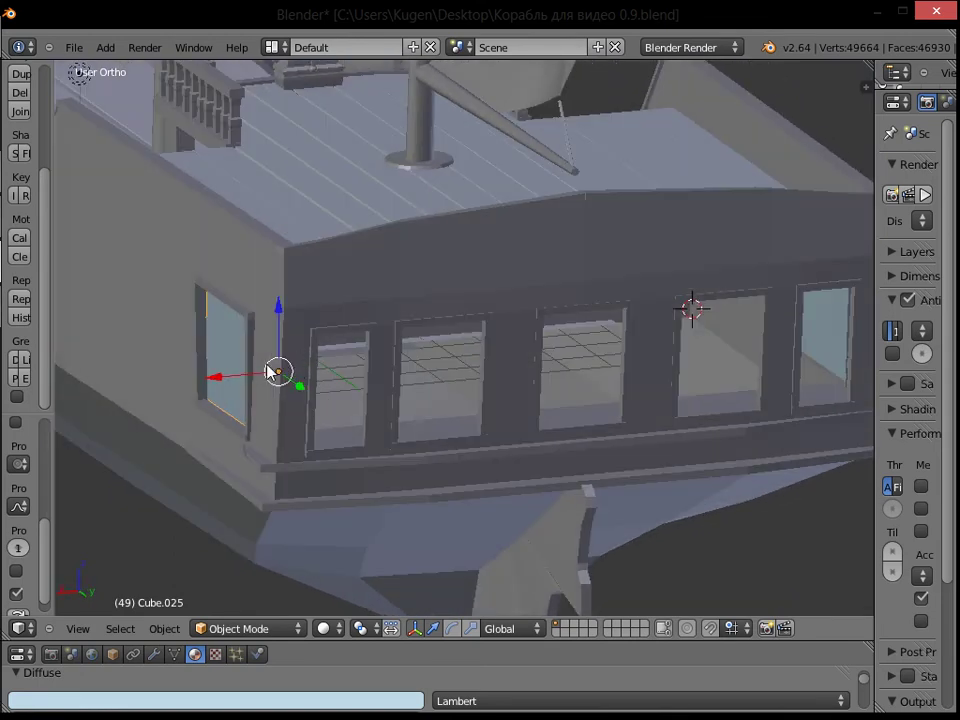
pyautogui.press('g')
pyautogui.press('x')
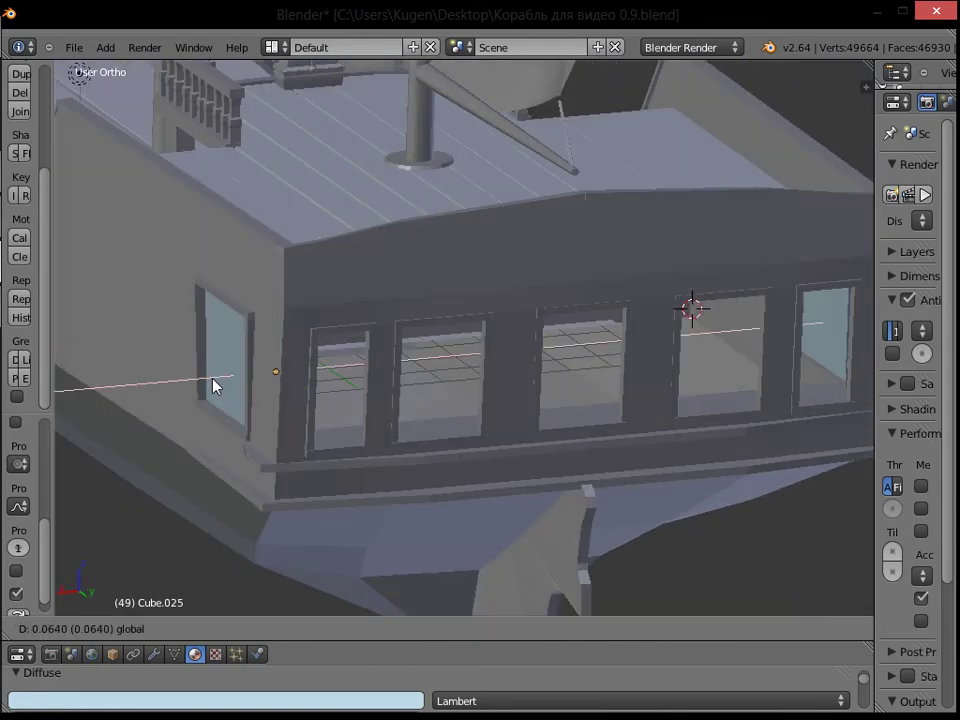
pyautogui.click(220, 386)
# Step: Duplicate the opposite side's window panel and move the copy about 11.73 along Y, out behind the stern
pyautogui.hotkey('shift', 'd')
pyautogui.rightClick(296, 350)
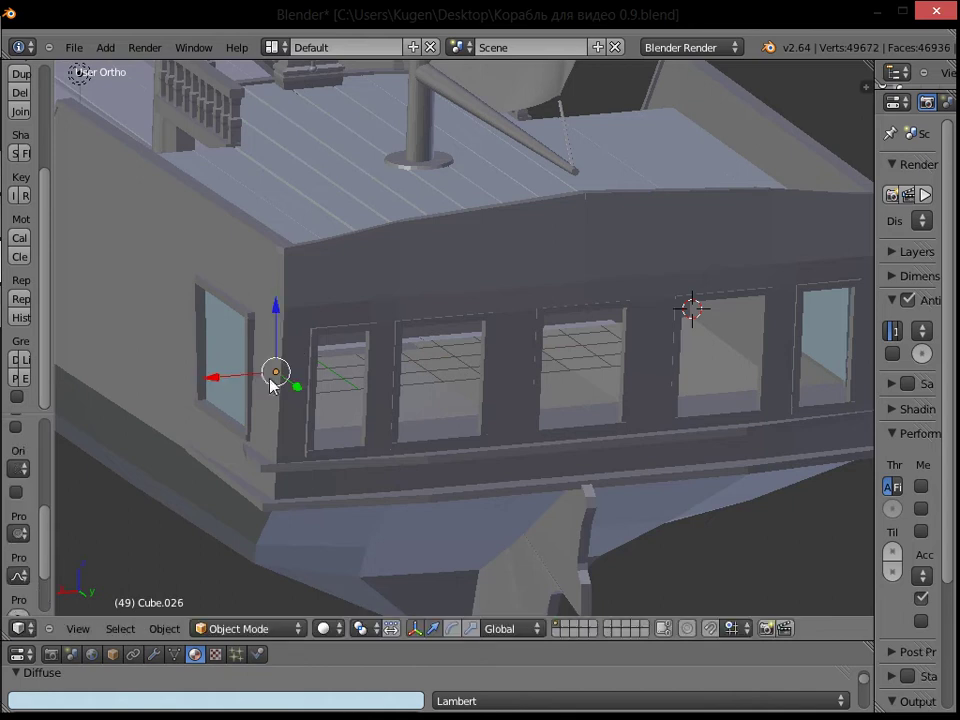
pyautogui.press('g')
pyautogui.press('x')
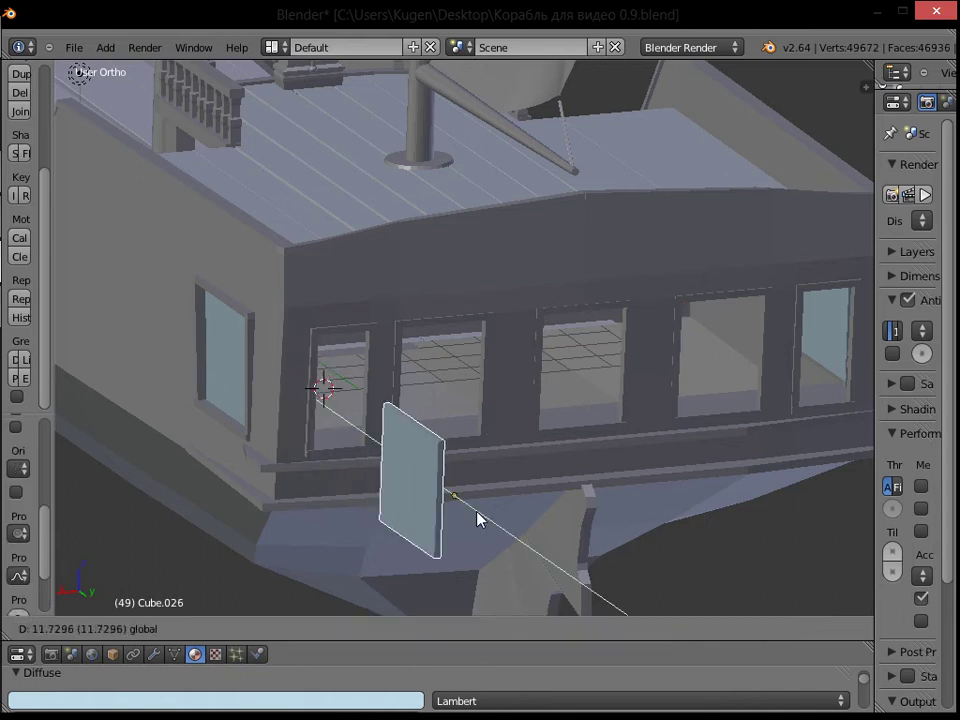
pyautogui.click(463, 509)
# Step: Isolate the copied panel in top view and rotate it about -90 degrees so it runs parallel to the stern wall
pyautogui.press('KP_7')
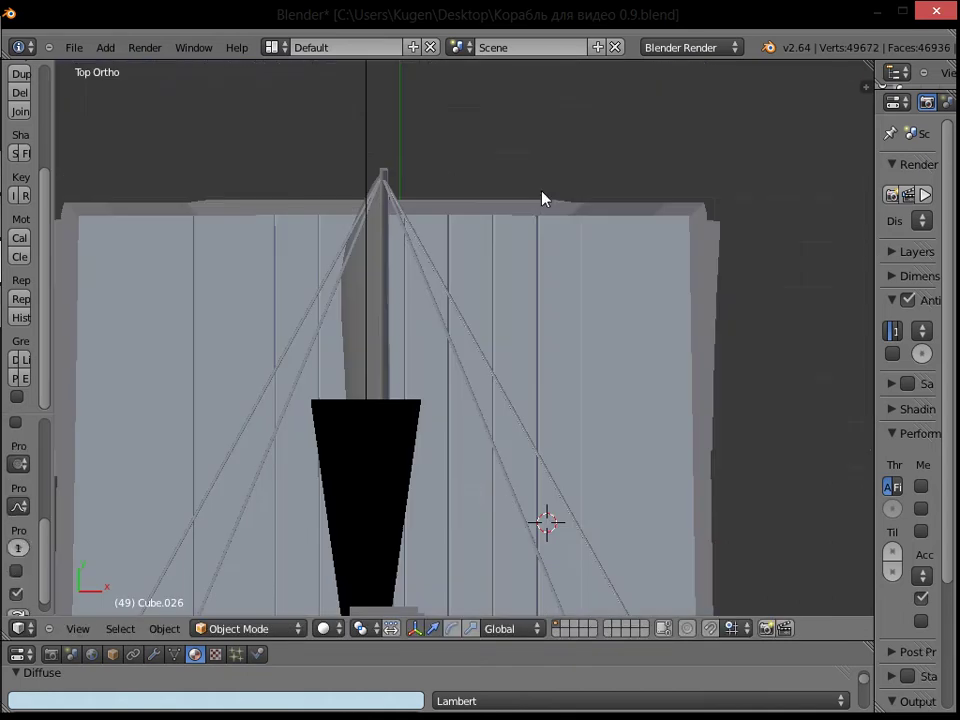
pyautogui.press('KP_Divide')
pyautogui.scroll(-5, 358, 174)
pyautogui.scroll(4, 364, 182)
pyautogui.press('r')
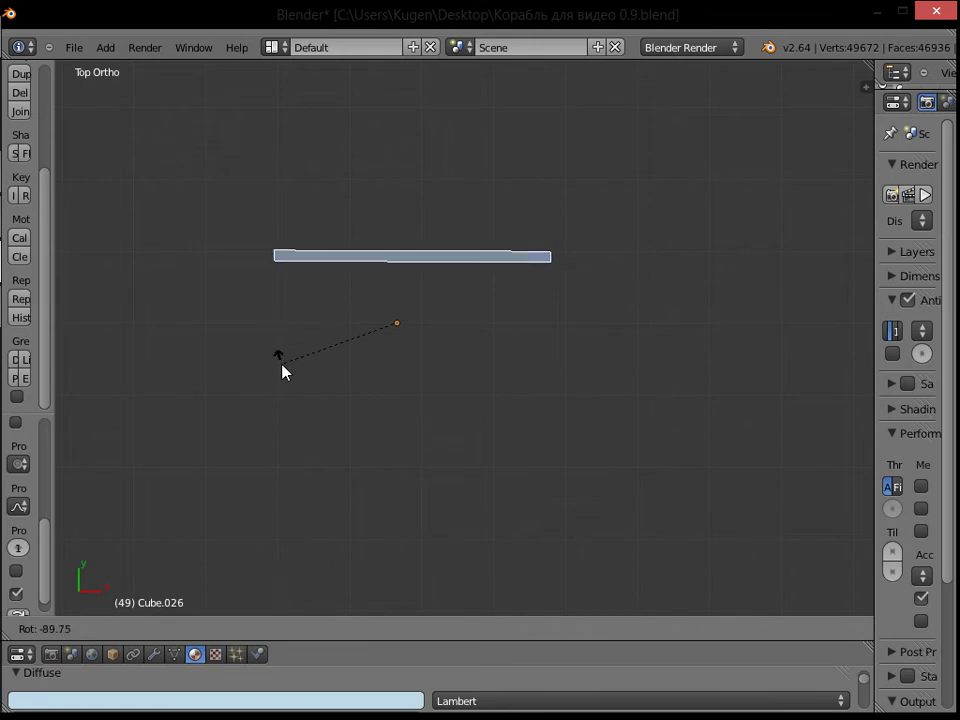
pyautogui.click(281, 373)
# Step: Move the rotated panel about -9.72 along Y to the inside of the stern wall and about -1.52 along X behind the end windows
pyautogui.scroll(-5, 473, 251)
pyautogui.moveTo(473, 251); pyautogui.dragTo(536, 283, button='middle')
pyautogui.moveTo(529, 365); pyautogui.dragTo(367, 243)
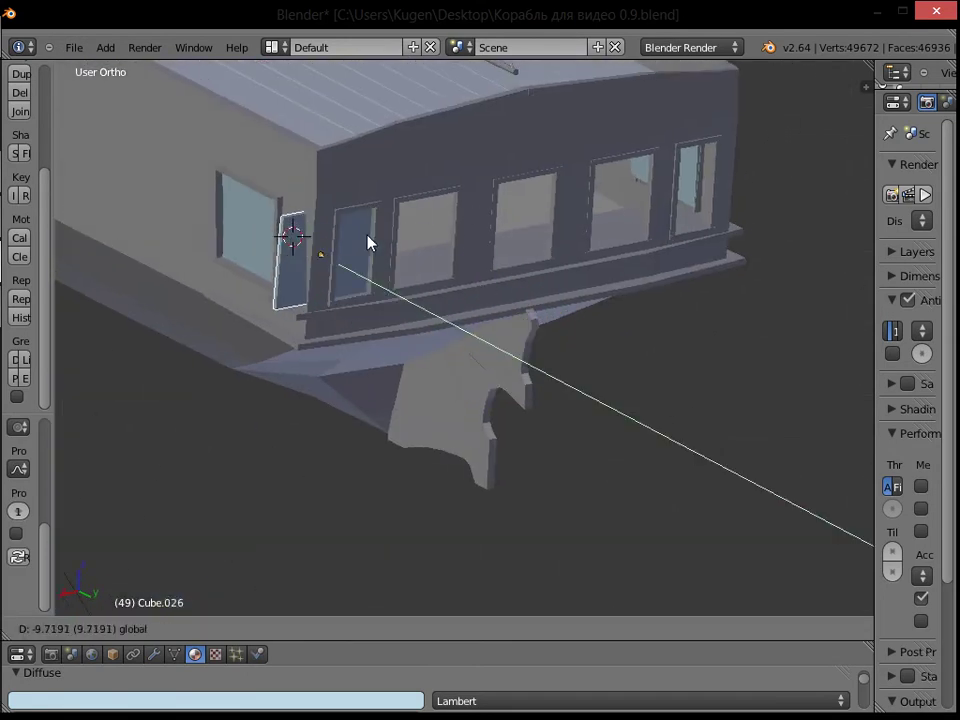
pyautogui.click(368, 242)
pyautogui.press('g')
pyautogui.press('x')
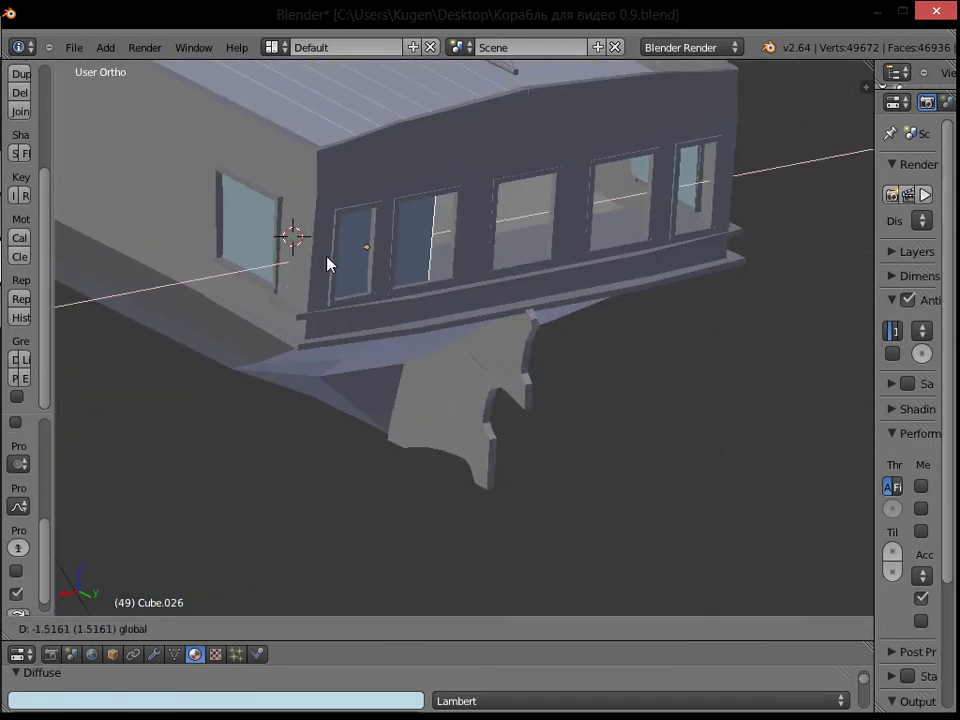
pyautogui.click(329, 263)
# Step: Shift the stern panel's upper edges along Y and Z so the panel leans parallel to the sloping window frames
pyautogui.moveTo(329, 263); pyautogui.dragTo(707, 294, button='middle')
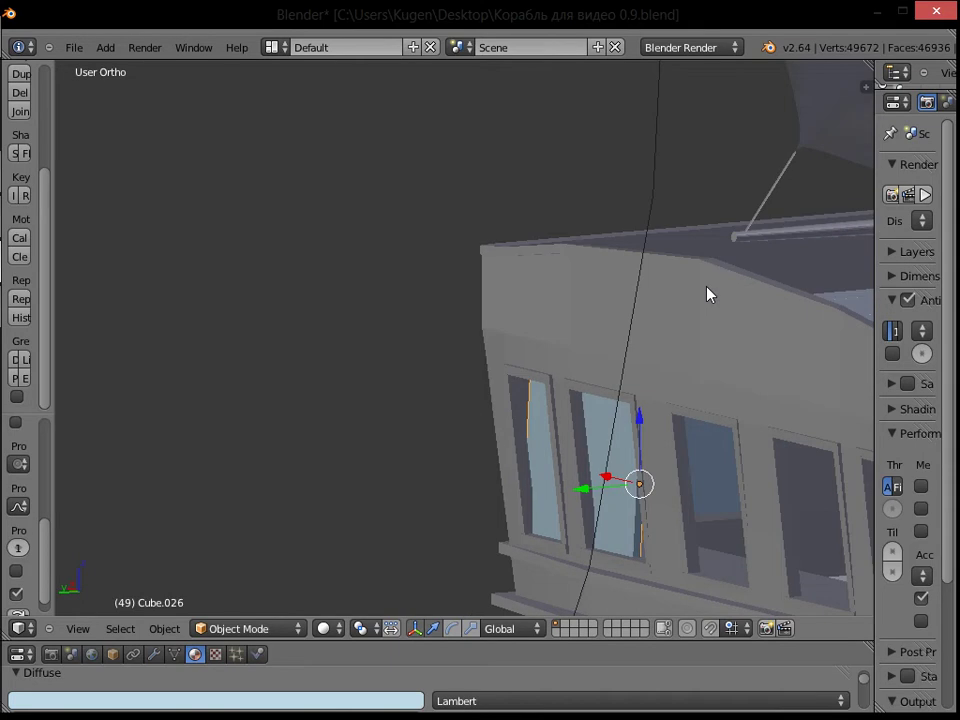
pyautogui.scroll(1, 707, 294)
pyautogui.press('KP_3')
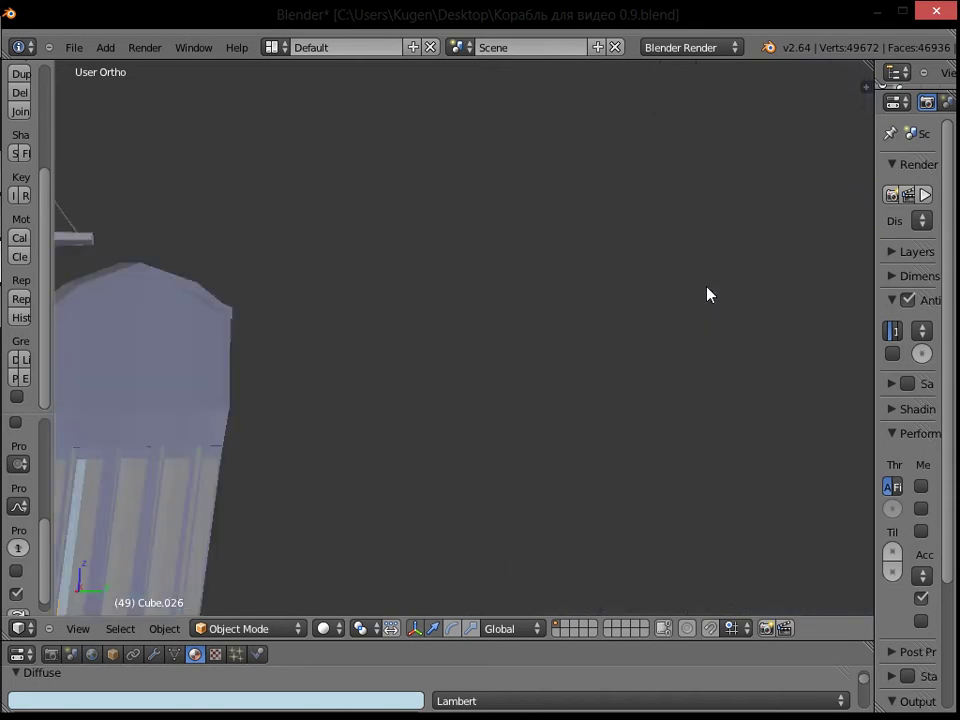
pyautogui.scroll(-5, 707, 294)
pyautogui.press('z')
pyautogui.keyDown('shift'); pyautogui.moveTo(390, 278); pyautogui.dragTo(542, 214, button='middle'); pyautogui.keyUp('shift')
pyautogui.scroll(6, 538, 222)
pyautogui.moveTo(378, 405); pyautogui.dragTo(379, 411)
pyautogui.press('a')
pyautogui.press('z')
pyautogui.press('z')
pyautogui.press('Tab')
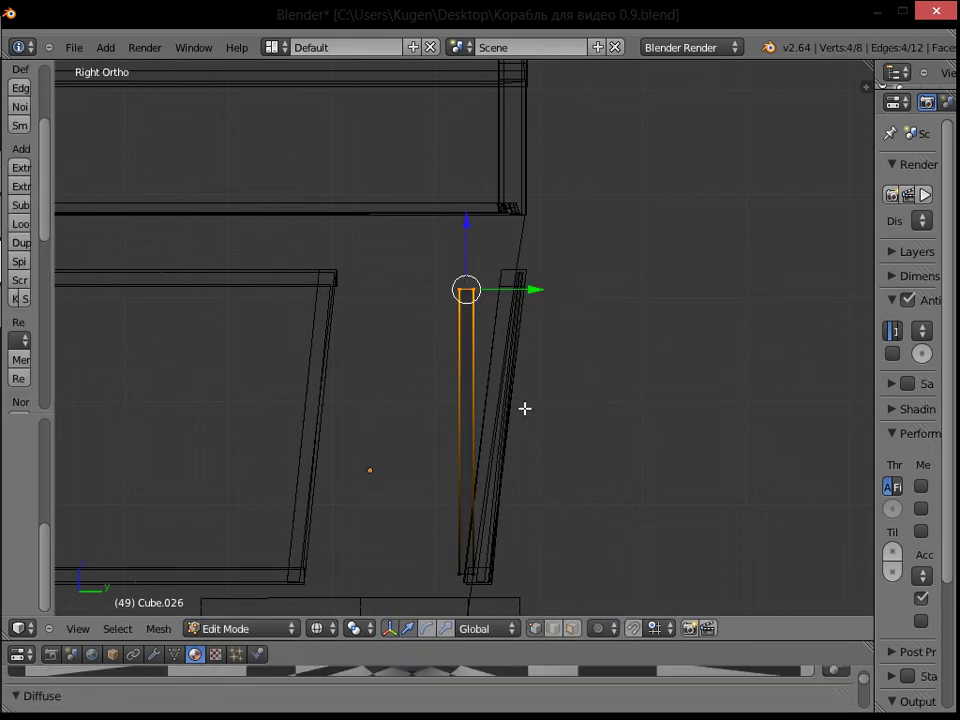
pyautogui.rightClick(553, 636)
pyautogui.click(570, 630)
pyautogui.rightClick(469, 326)
pyautogui.press('a')
pyautogui.press('c')
pyautogui.scroll(5, 466, 278)
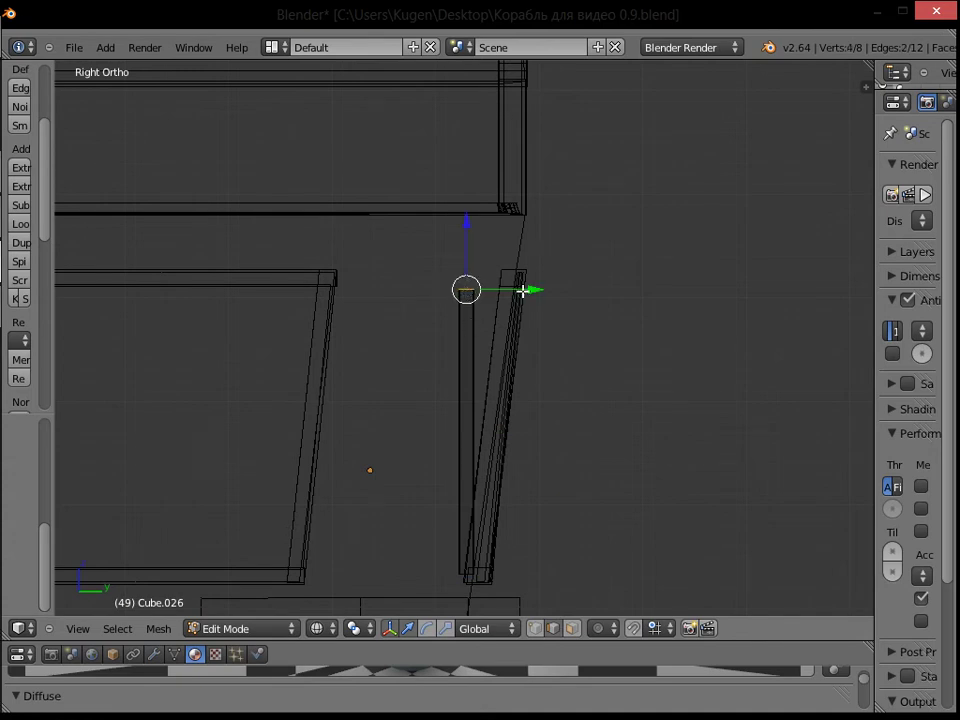
pyautogui.moveTo(530, 289); pyautogui.dragTo(565, 292)
pyautogui.moveTo(504, 254); pyautogui.dragTo(509, 240)
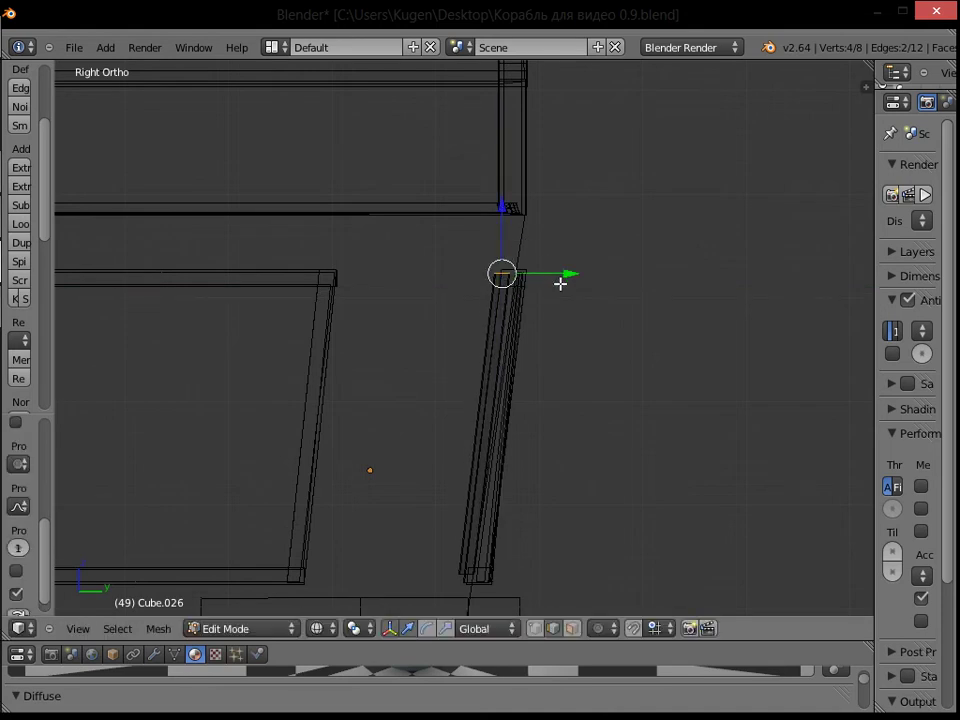
pyautogui.moveTo(651, 288)
pyautogui.mouseDown(button='middle')
pyautogui.moveTo(673, 296)
pyautogui.moveTo(342, 326)
pyautogui.moveTo(591, 300)
pyautogui.moveTo(467, 313)
pyautogui.mouseUp(button='middle')
pyautogui.press('z')
pyautogui.moveTo(334, 388); pyautogui.dragTo(339, 452, button='middle')
pyautogui.rightClick(356, 454)
pyautogui.rightClick(352, 457)
pyautogui.rightClick(352, 457)
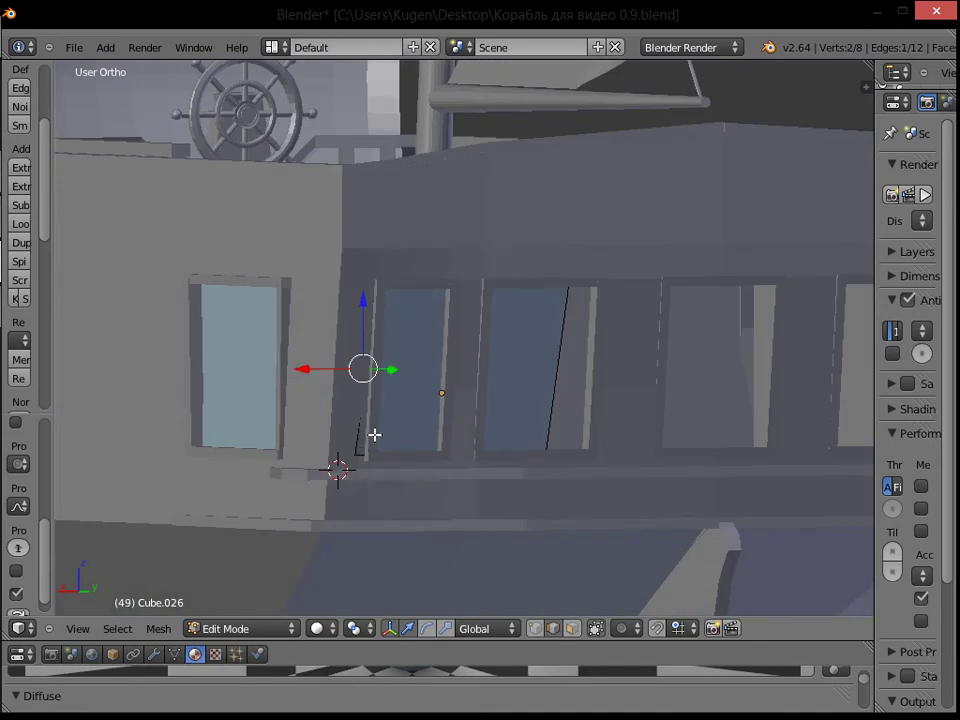
pyautogui.press('z')
pyautogui.moveTo(358, 452)
pyautogui.mouseDown(button='middle')
pyautogui.moveTo(474, 441)
pyautogui.moveTo(554, 478)
pyautogui.mouseUp(button='middle')
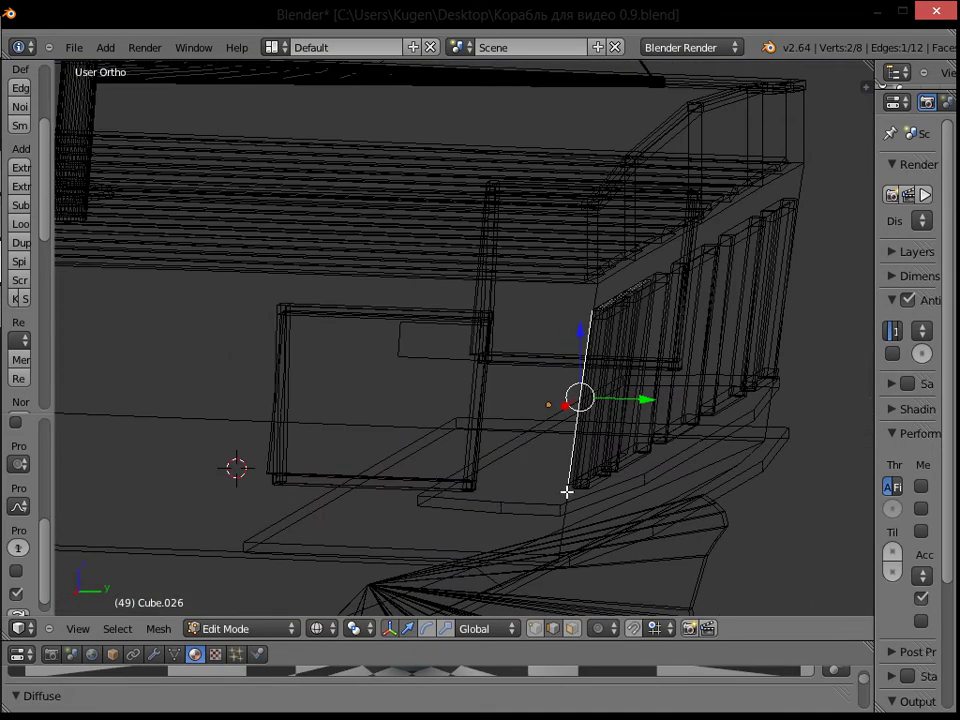
pyautogui.press('a')
pyautogui.press('z')
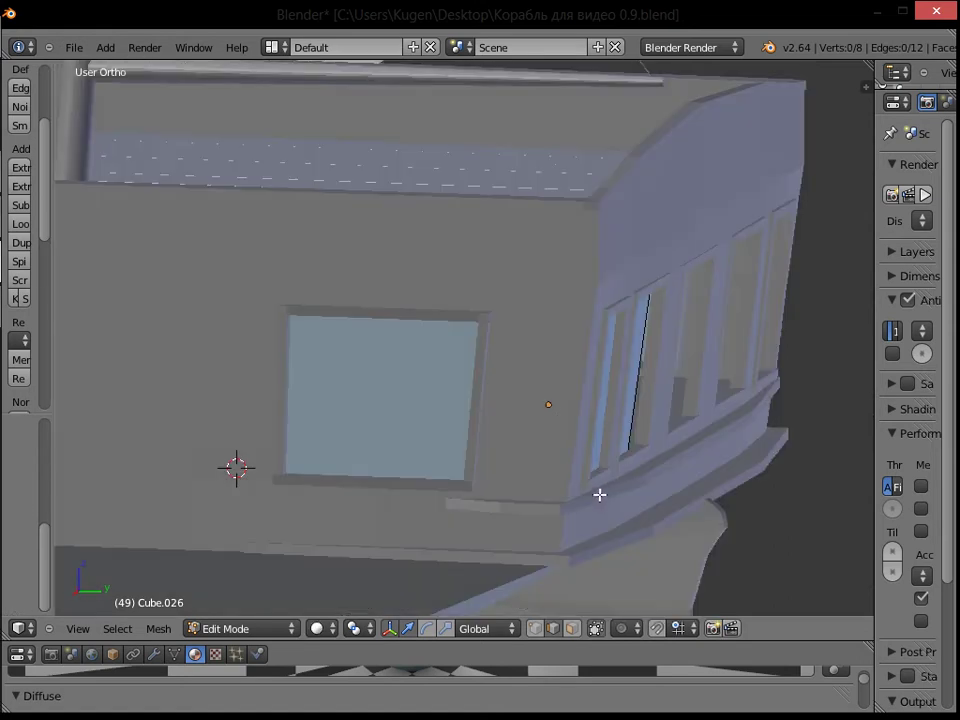
pyautogui.press('a')
pyautogui.press('a')
pyautogui.press('z')
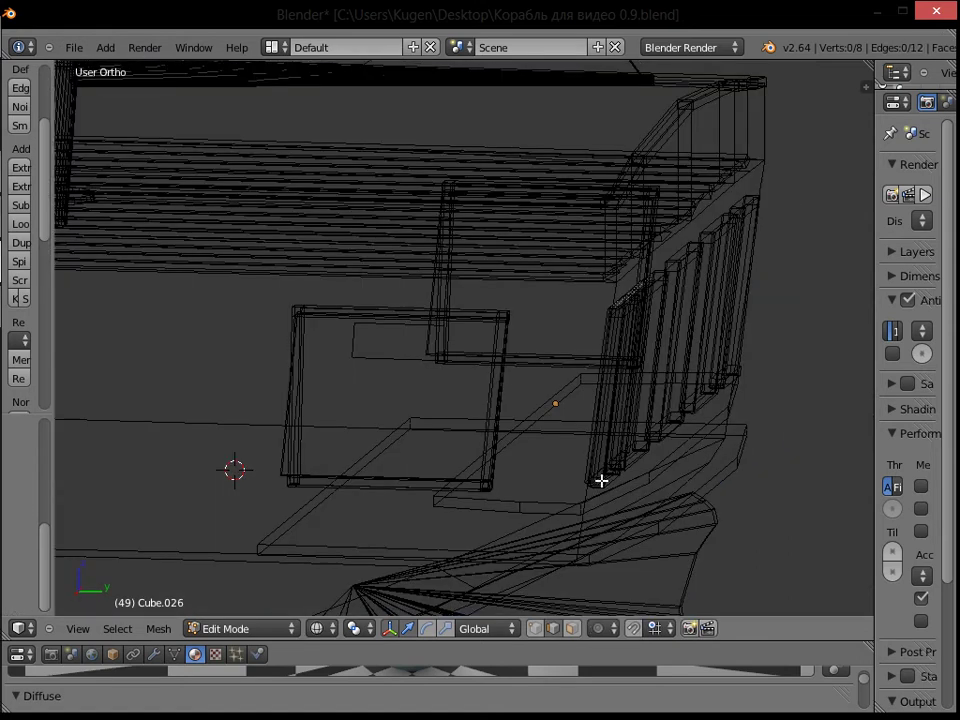
# Step: Select the stern panel's lower edge at its outer corner and shift it slightly along Y
pyautogui.moveTo(602, 480); pyautogui.dragTo(596, 493, button='middle')
pyautogui.scroll(2, 596, 493)
pyautogui.keyDown('shift'); pyautogui.moveTo(546, 415); pyautogui.dragTo(381, 294, button='middle'); pyautogui.keyUp('shift')
pyautogui.scroll(4, 553, 493)
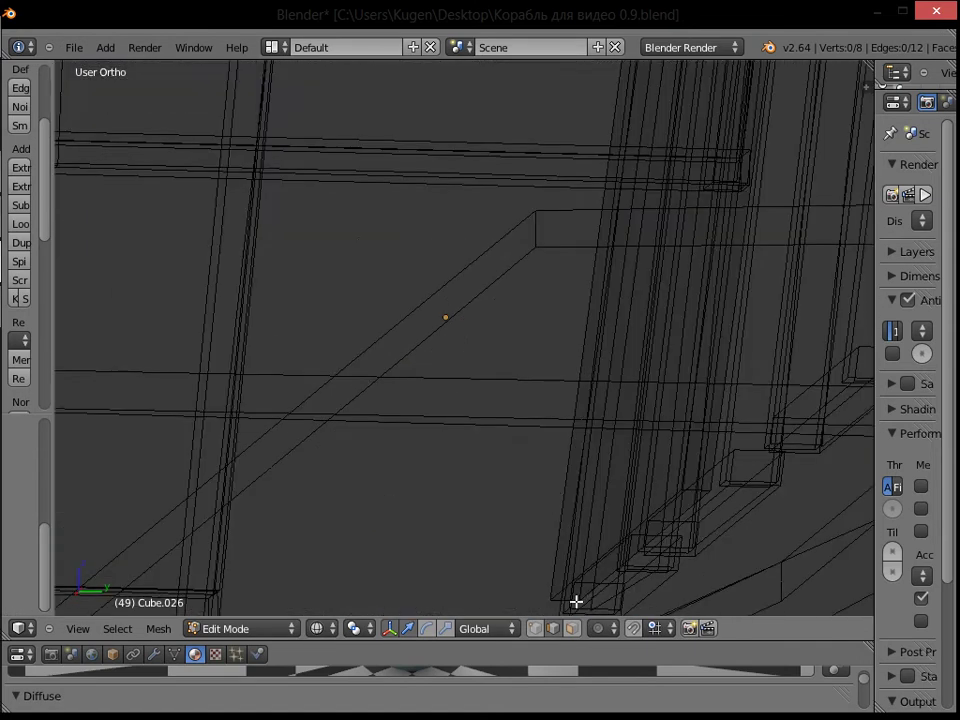
pyautogui.press('z')
pyautogui.moveTo(617, 506); pyautogui.dragTo(344, 430, button='middle')
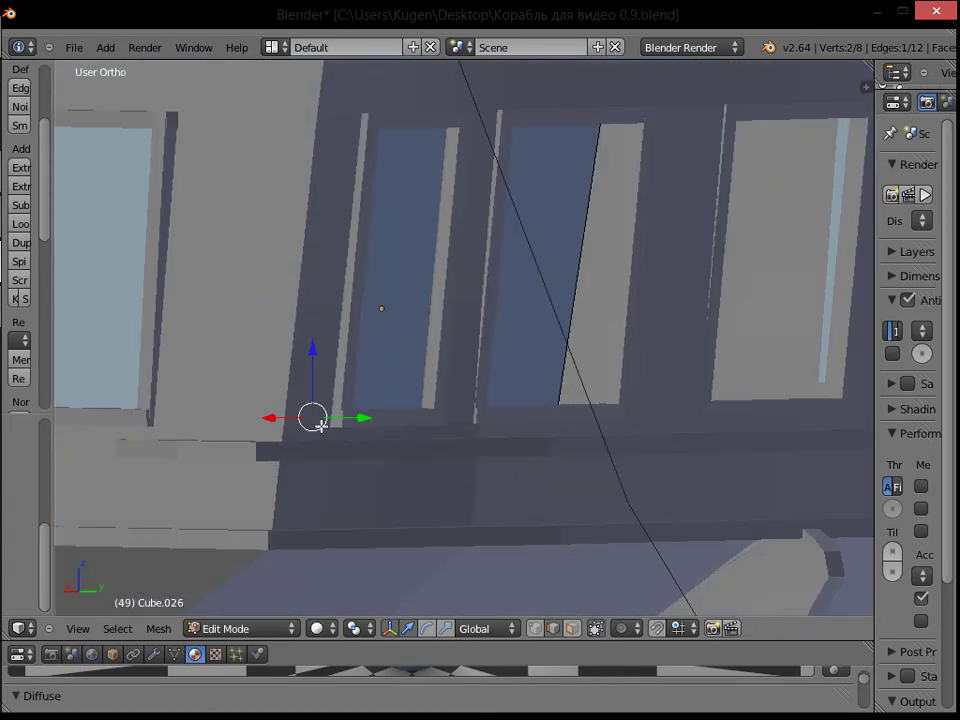
pyautogui.moveTo(355, 420); pyautogui.dragTo(364, 418)
pyautogui.rightClick(364, 418)
pyautogui.moveTo(364, 418); pyautogui.dragTo(244, 470, button='middle')
pyautogui.moveTo(236, 471)
pyautogui.mouseDown()
pyautogui.moveTo(217, 464)
pyautogui.moveTo(252, 462)
pyautogui.moveTo(236, 470)
pyautogui.mouseUp()
pyautogui.press('z')
pyautogui.press('z')
# Step: Extend the stern panel's inner end face about 8.88 along negative X past the last stern window, then pull it back about 0.22
pyautogui.moveTo(406, 440); pyautogui.dragTo(228, 445, button='middle')
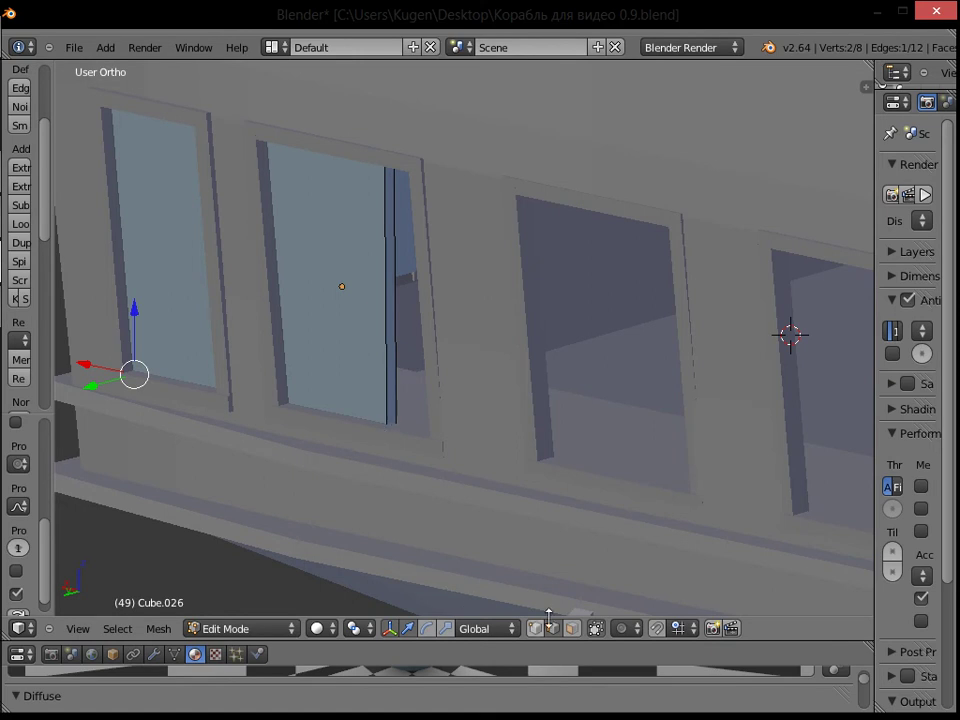
pyautogui.press('a')
pyautogui.rightClick(393, 351)
pyautogui.scroll(-3, 418, 334)
pyautogui.moveTo(435, 325); pyautogui.dragTo(467, 338, button='middle')
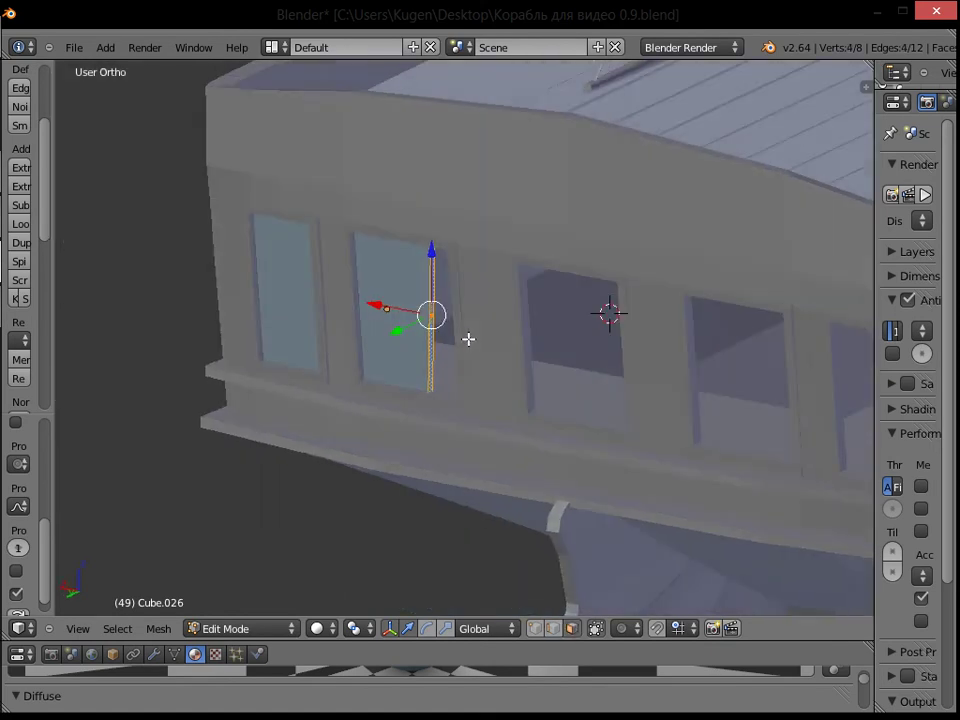
pyautogui.scroll(-3, 467, 336)
pyautogui.moveTo(413, 317); pyautogui.dragTo(470, 333)
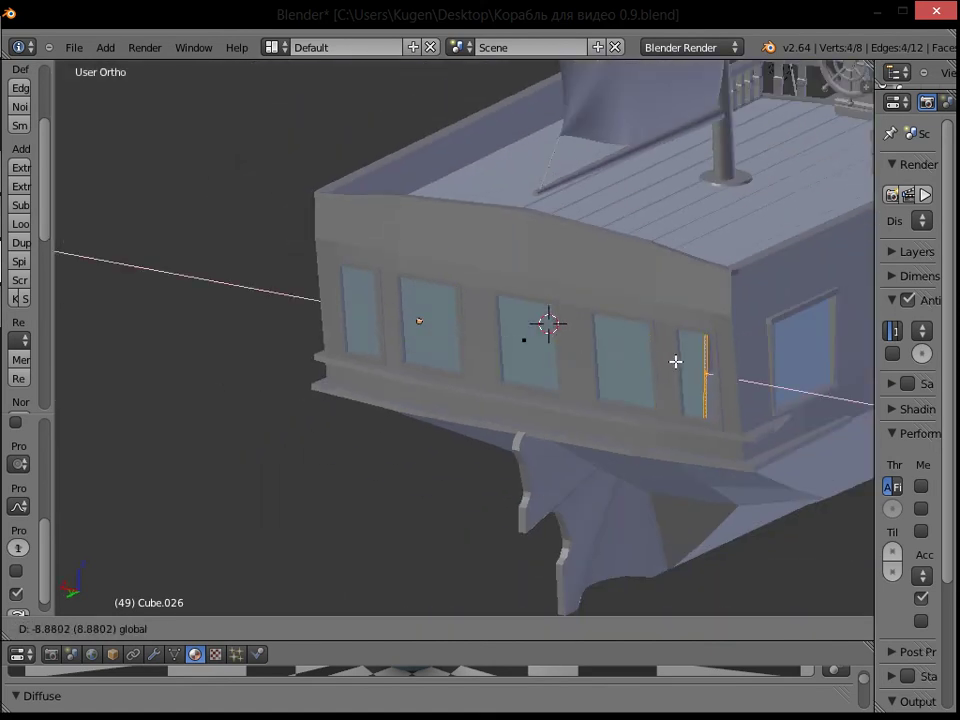
pyautogui.click(696, 366)
pyautogui.press('g')
pyautogui.press('x')
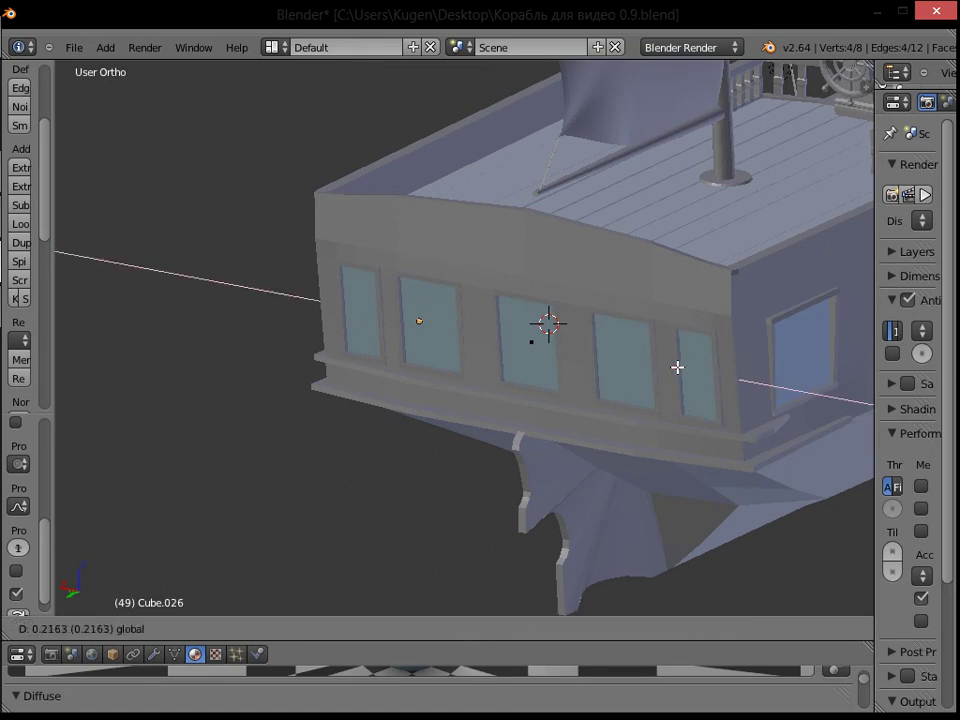
pyautogui.click(677, 367)
# Step: Shift the lower edge of the stern panel's extended end face slightly along negative X, inside the last window's frame
pyautogui.moveTo(620, 368); pyautogui.dragTo(669, 330, button='middle')
pyautogui.keyDown('shift'); pyautogui.moveTo(797, 341); pyautogui.dragTo(432, 366, button='middle'); pyautogui.keyUp('shift')
pyautogui.scroll(7, 456, 384)
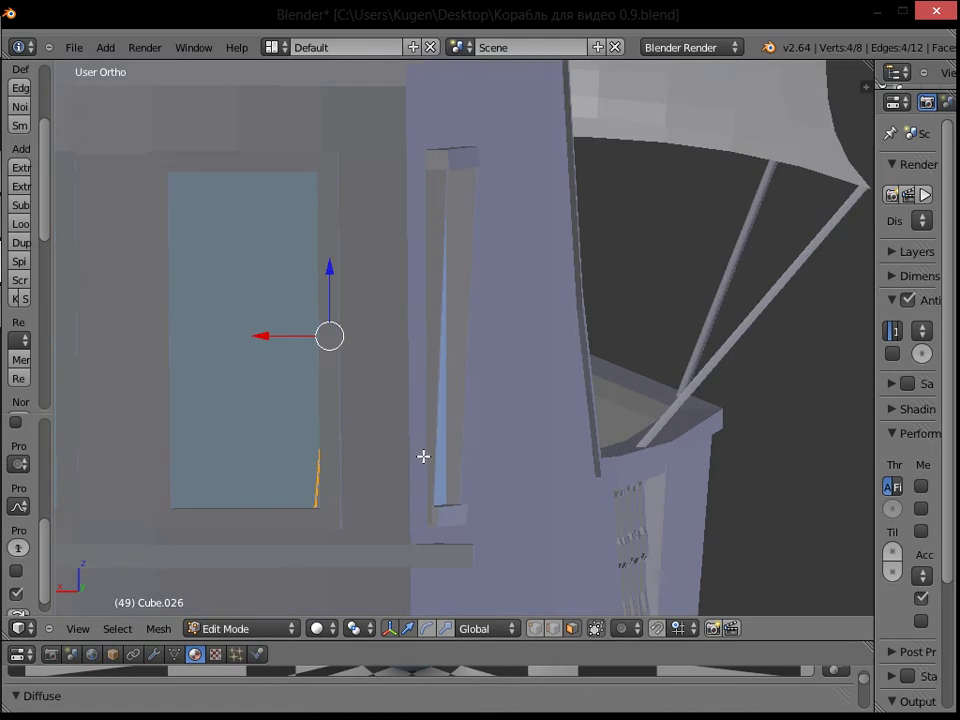
pyautogui.press('z')
pyautogui.moveTo(371, 510); pyautogui.dragTo(515, 617, button='middle')
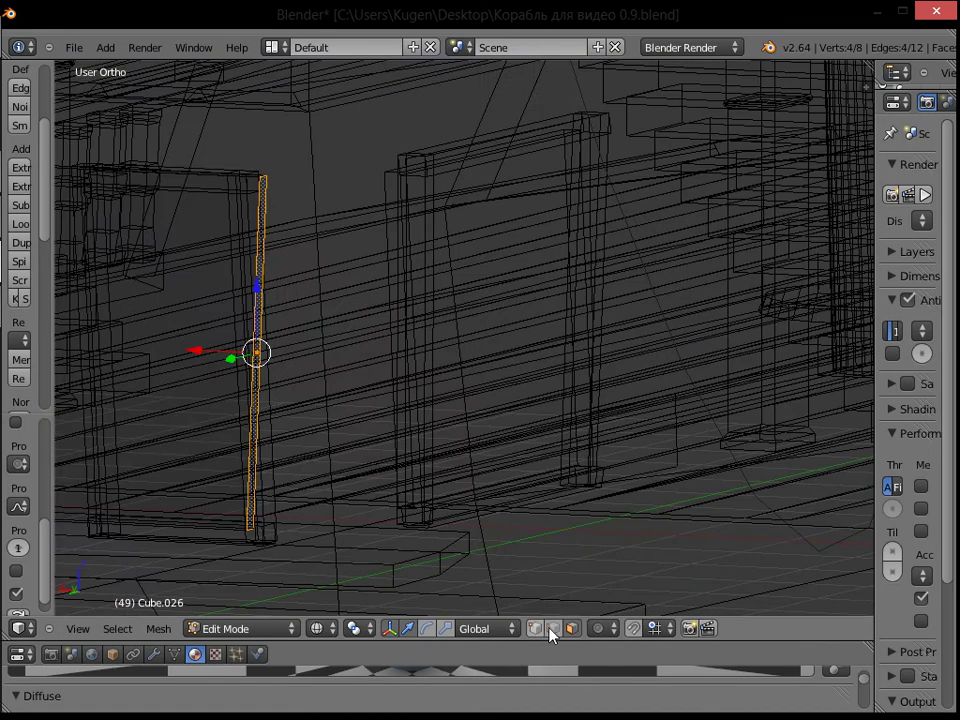
pyautogui.rightClick(249, 531)
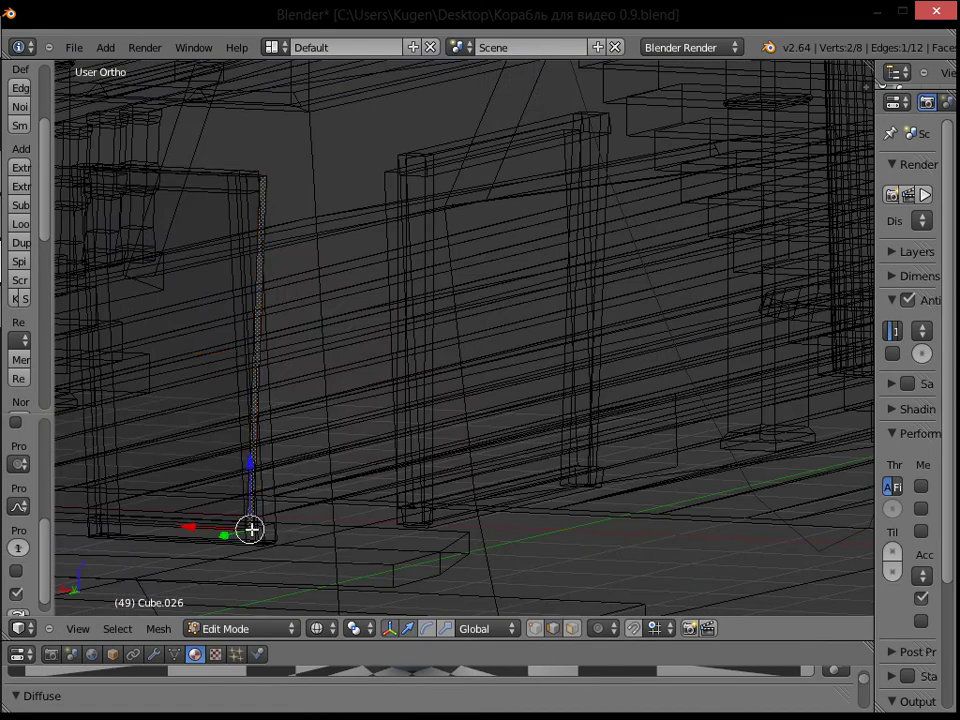
pyautogui.moveTo(208, 526); pyautogui.dragTo(223, 529)
pyautogui.press('z')
pyautogui.press('z')
pyautogui.press('z')
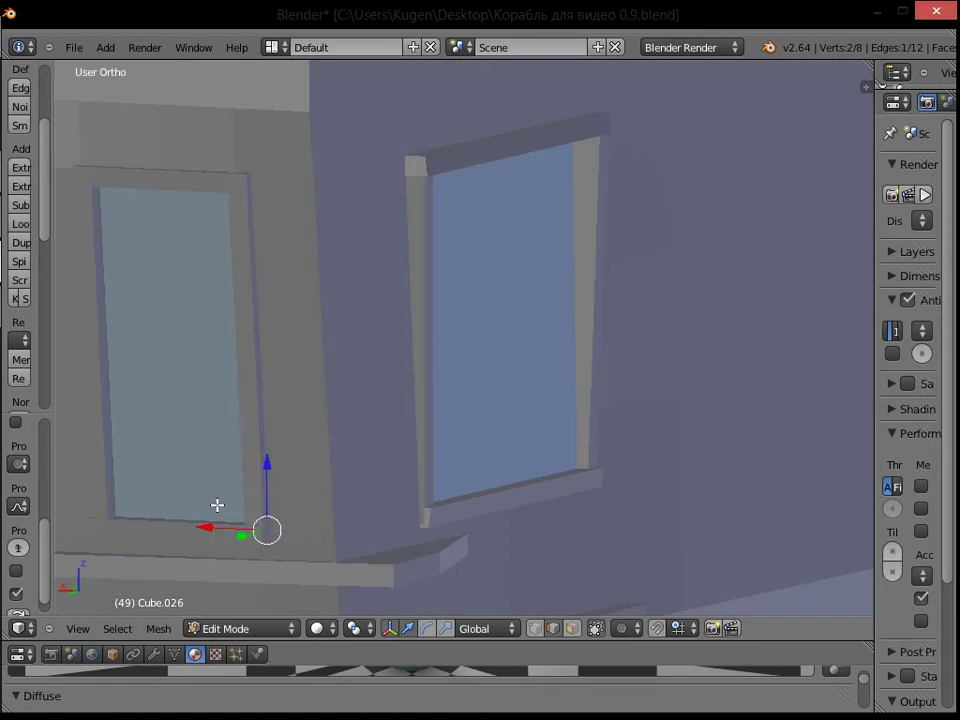
# Step: Deselect the stern panel's edge and return from mesh editing to object mode
pyautogui.press('a')
pyautogui.scroll(-5, 191, 478)
pyautogui.moveTo(189, 446)
pyautogui.mouseDown(button='middle')
pyautogui.moveTo(372, 438)
pyautogui.moveTo(418, 456)
pyautogui.moveTo(497, 439)
pyautogui.moveTo(279, 433)
pyautogui.moveTo(367, 418)
pyautogui.mouseUp(button='middle')
pyautogui.scroll(-3, 372, 438)
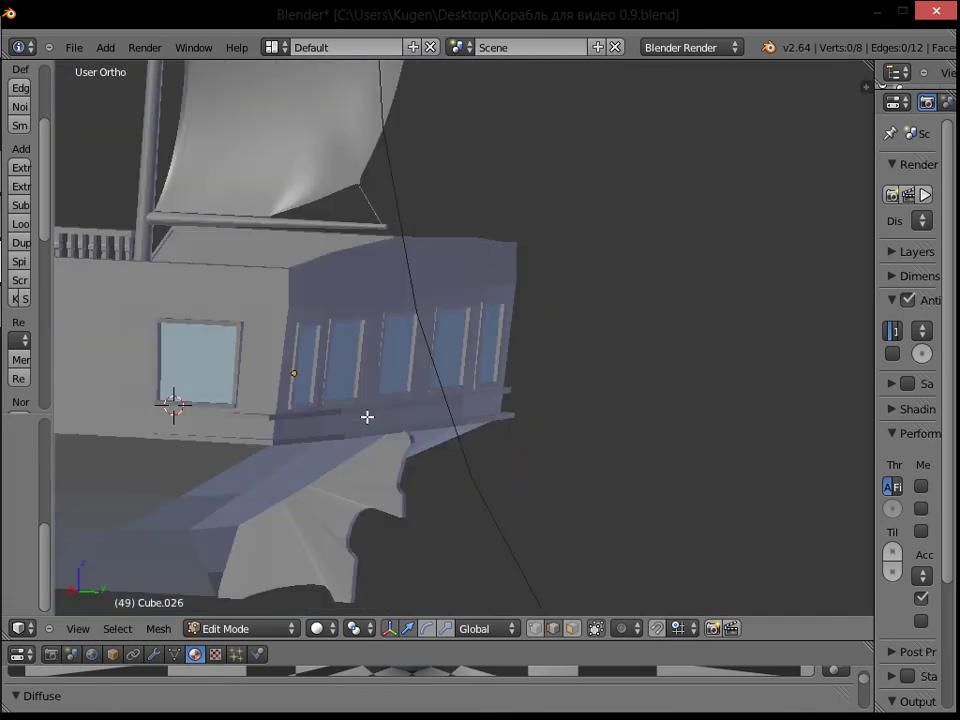
pyautogui.press('a')
pyautogui.press('a')
pyautogui.scroll(-3, 326, 324)
pyautogui.rightClick(394, 347)
pyautogui.scroll(3, 423, 363)
pyautogui.moveTo(389, 361); pyautogui.dragTo(536, 378)
pyautogui.rightClick(420, 371)
pyautogui.rightClick(536, 378)
pyautogui.press('Tab')
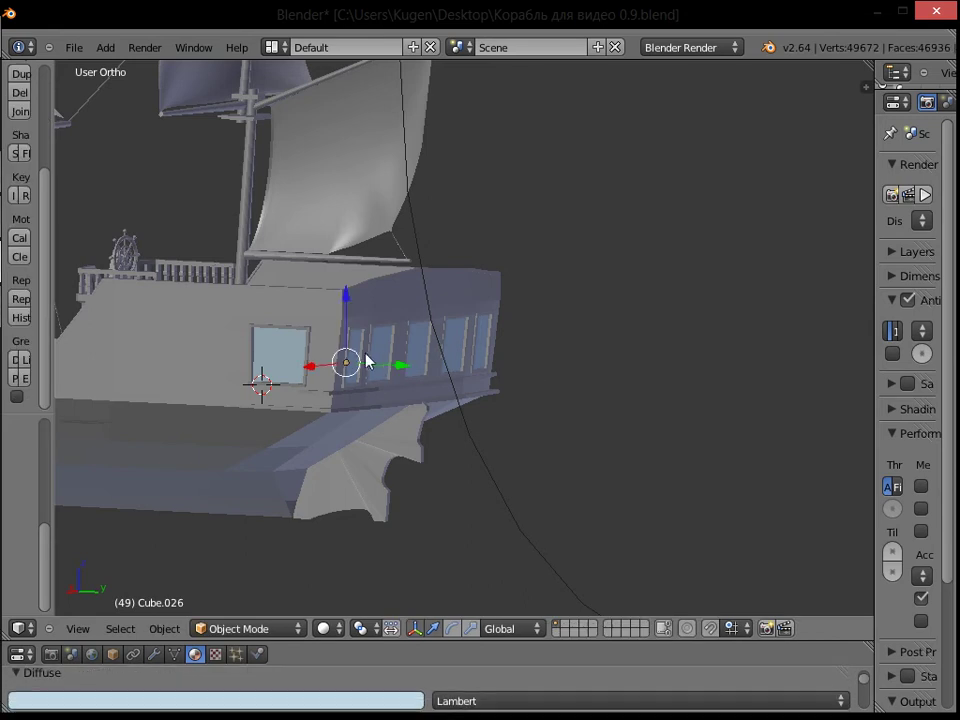
pyautogui.rightClick(368, 361)
pyautogui.rightClick(283, 358)
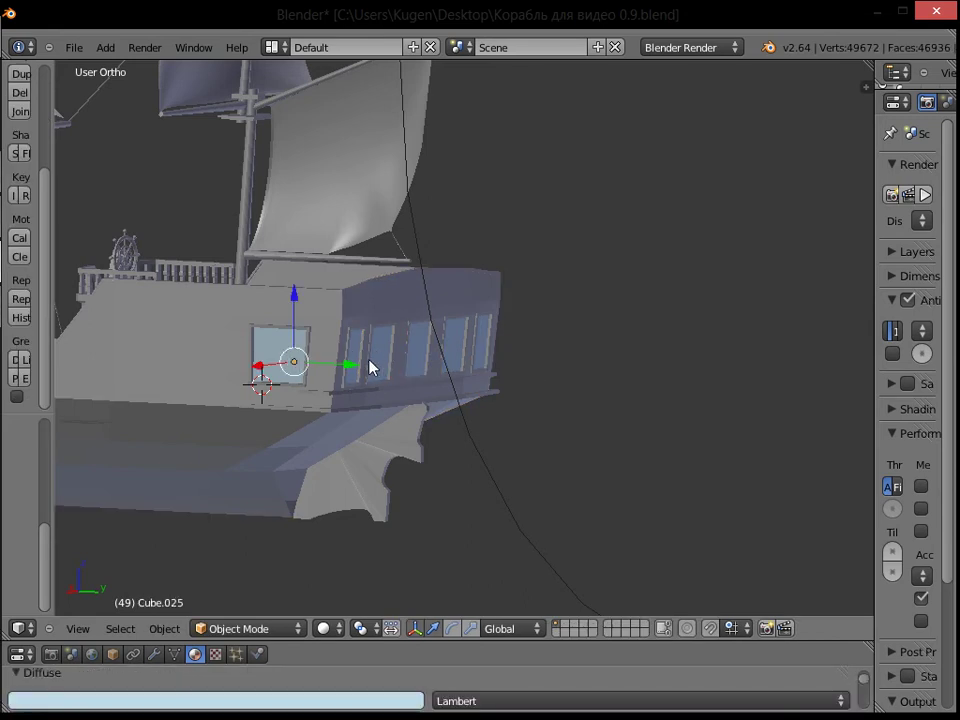
pyautogui.rightClick(380, 360)
pyautogui.moveTo(349, 370); pyautogui.dragTo(463, 385)
pyautogui.rightClick(463, 385)
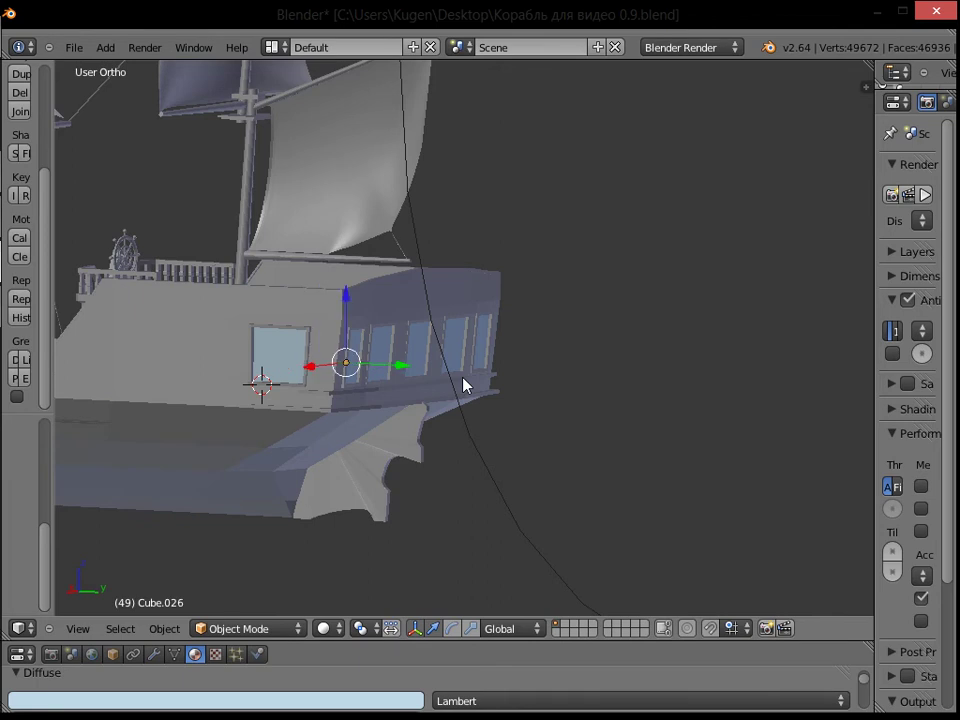
pyautogui.moveTo(376, 365)
pyautogui.mouseDown()
pyautogui.moveTo(429, 375)
pyautogui.moveTo(393, 368)
pyautogui.mouseUp()
pyautogui.rightClick(414, 375)
pyautogui.rightClick(393, 368)
pyautogui.press('a')
# Step: Add a cube mesh and move it out of the hull to just behind the stern
pyautogui.keyDown('shift'); pyautogui.moveTo(487, 280); pyautogui.dragTo(544, 296, button='middle'); pyautogui.keyUp('shift')
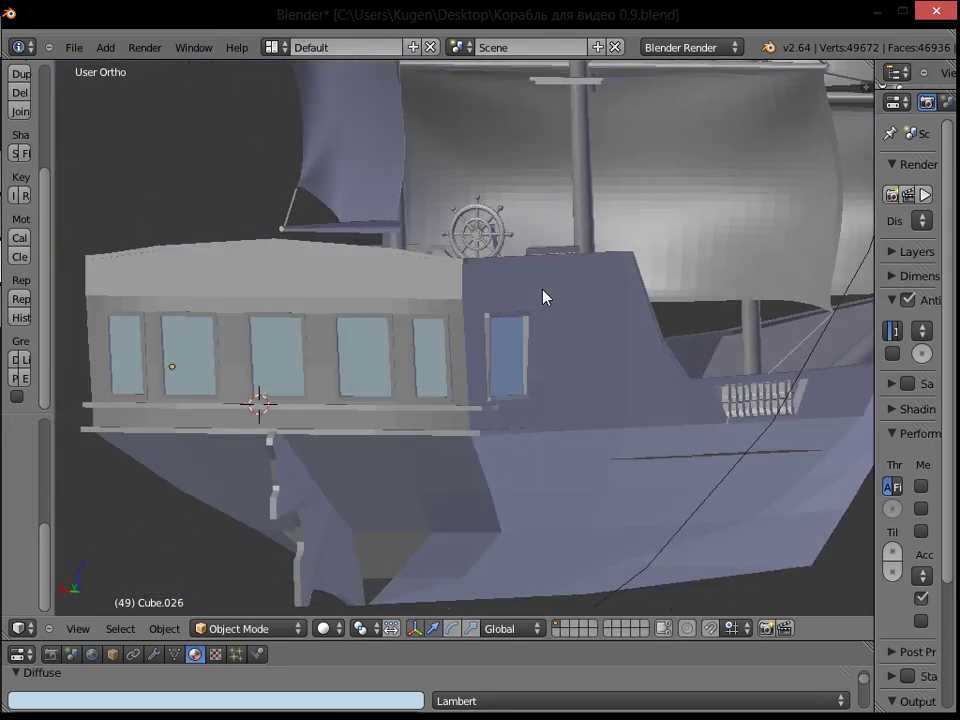
pyautogui.moveTo(486, 285); pyautogui.dragTo(510, 318, button='middle')
pyautogui.click(105, 47)
pyautogui.moveTo(135, 75)
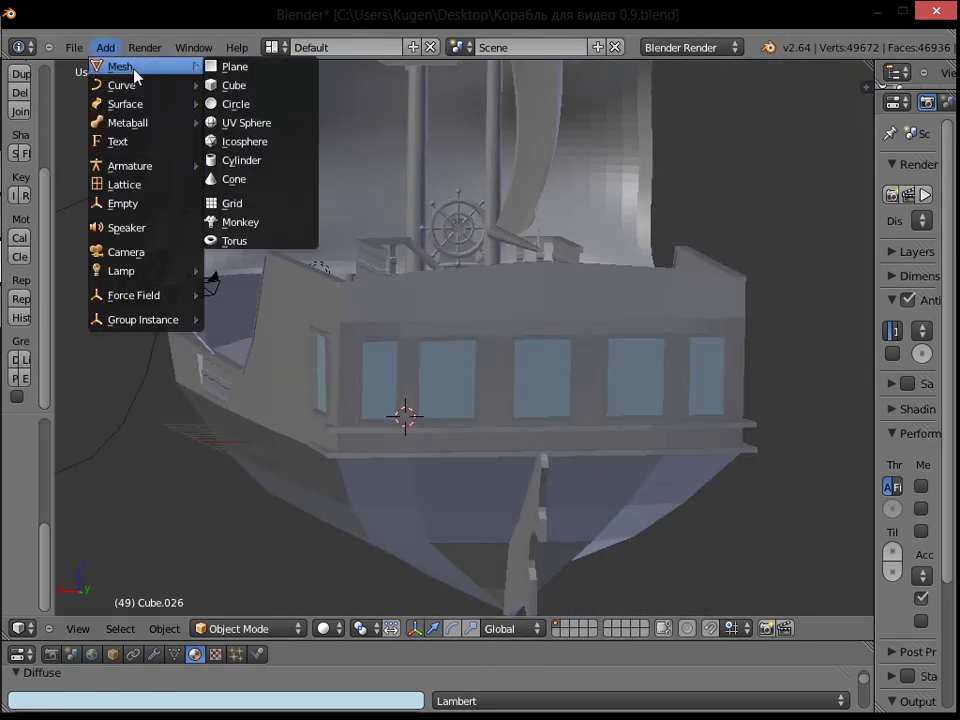
pyautogui.click(243, 85)
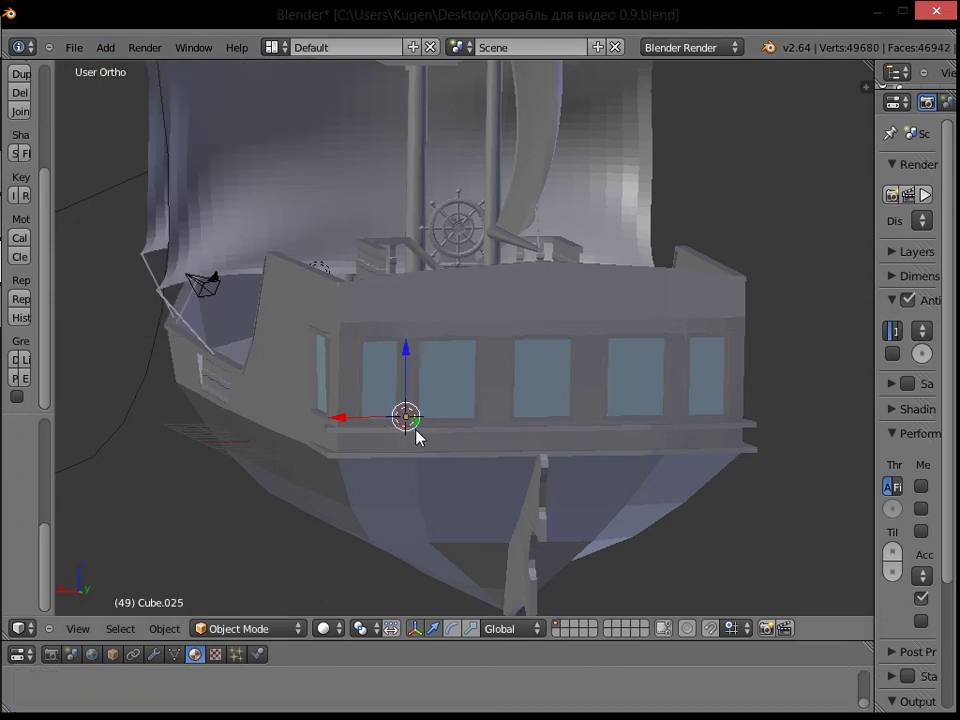
pyautogui.moveTo(413, 432); pyautogui.dragTo(514, 461, button='middle')
pyautogui.press('g')
pyautogui.click(632, 500)
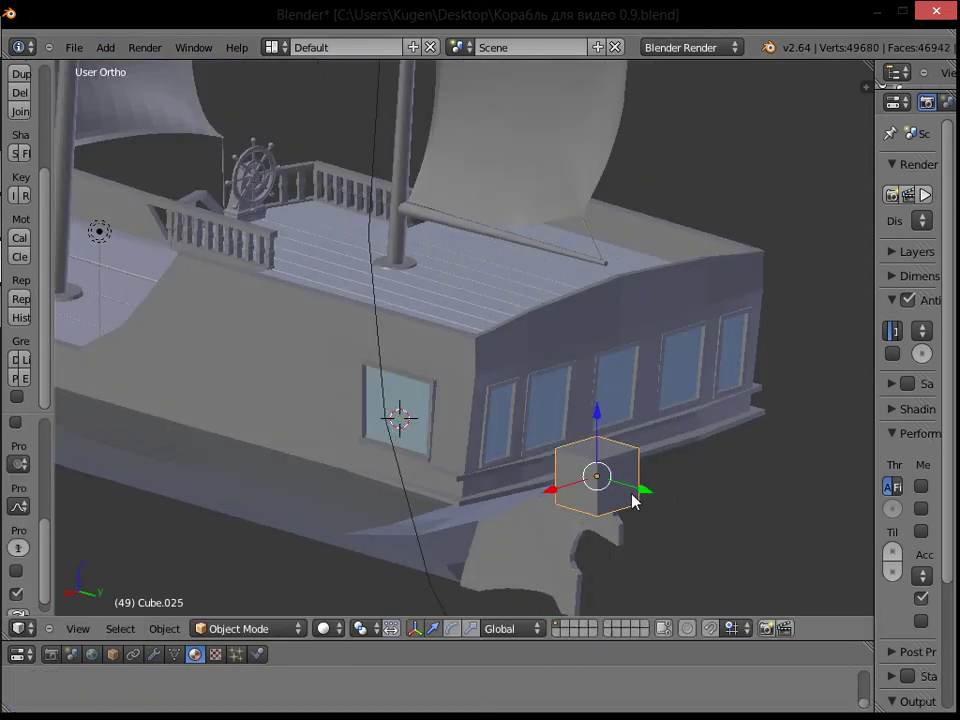
# Step: Raise the new cube to the height of the stern windows and scale it down to a small block
pyautogui.moveTo(595, 418); pyautogui.dragTo(678, 360)
pyautogui.press('s')
pyautogui.click(620, 412)
pyautogui.press('s')
pyautogui.click(635, 408)
pyautogui.scroll(1, 638, 409)
pyautogui.moveTo(638, 409); pyautogui.dragTo(725, 455, button='middle')
# Step: Move the cube about 2.75 along negative Y to the stern wall and along X to the outermost window's upper corner
pyautogui.moveTo(725, 455); pyautogui.dragTo(649, 443)
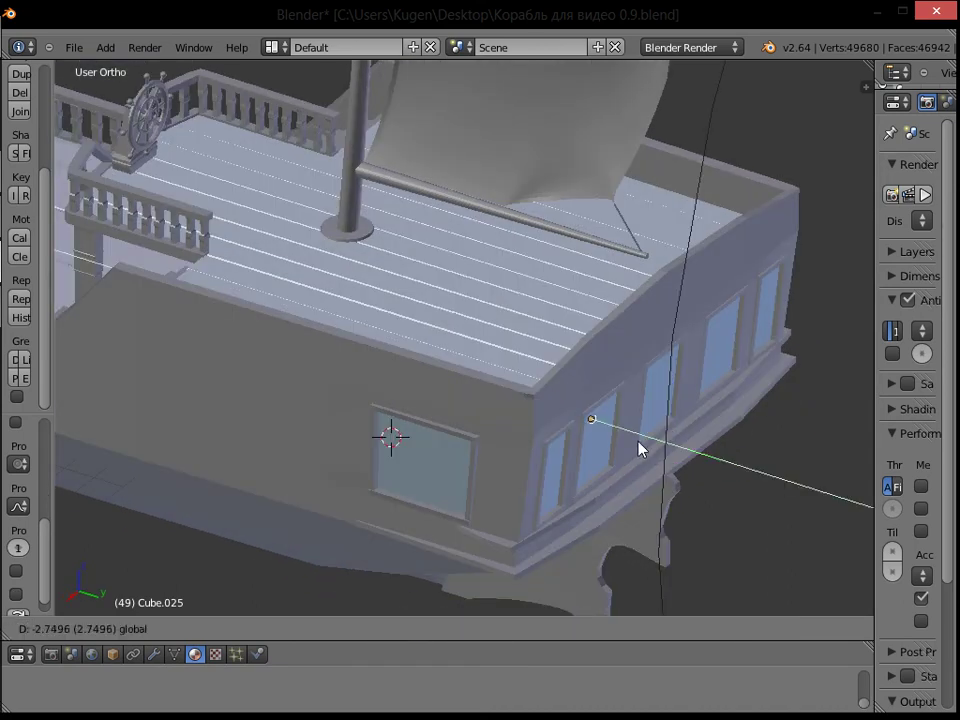
pyautogui.click(640, 448)
pyautogui.press('g')
pyautogui.press('y')
pyautogui.click(640, 420)
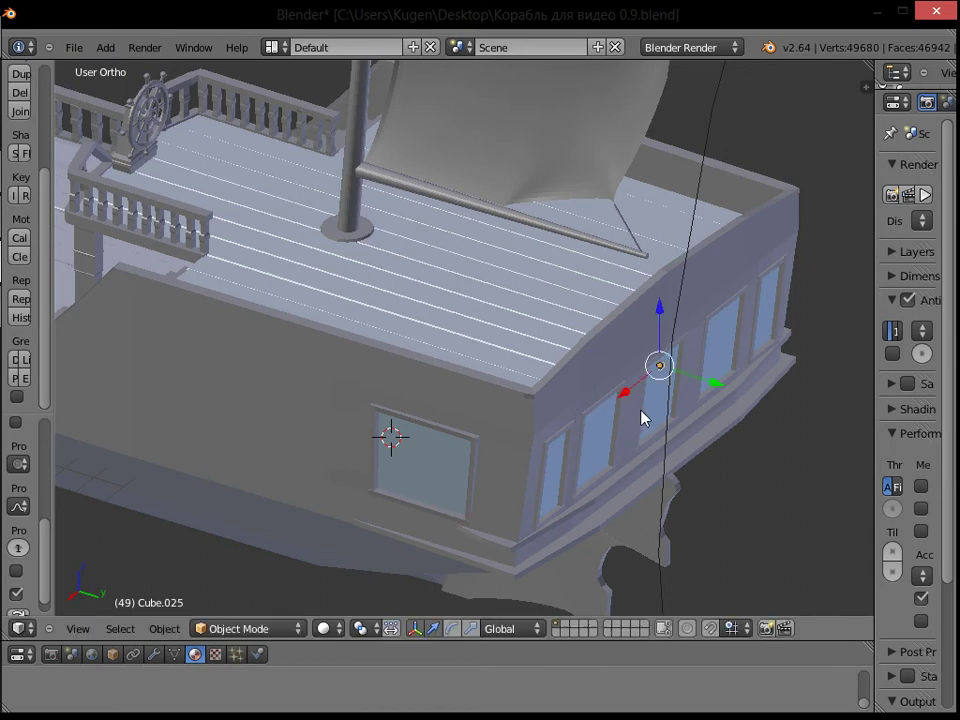
pyautogui.moveTo(640, 418); pyautogui.dragTo(537, 365, button='middle')
pyautogui.moveTo(503, 374); pyautogui.dragTo(284, 397)
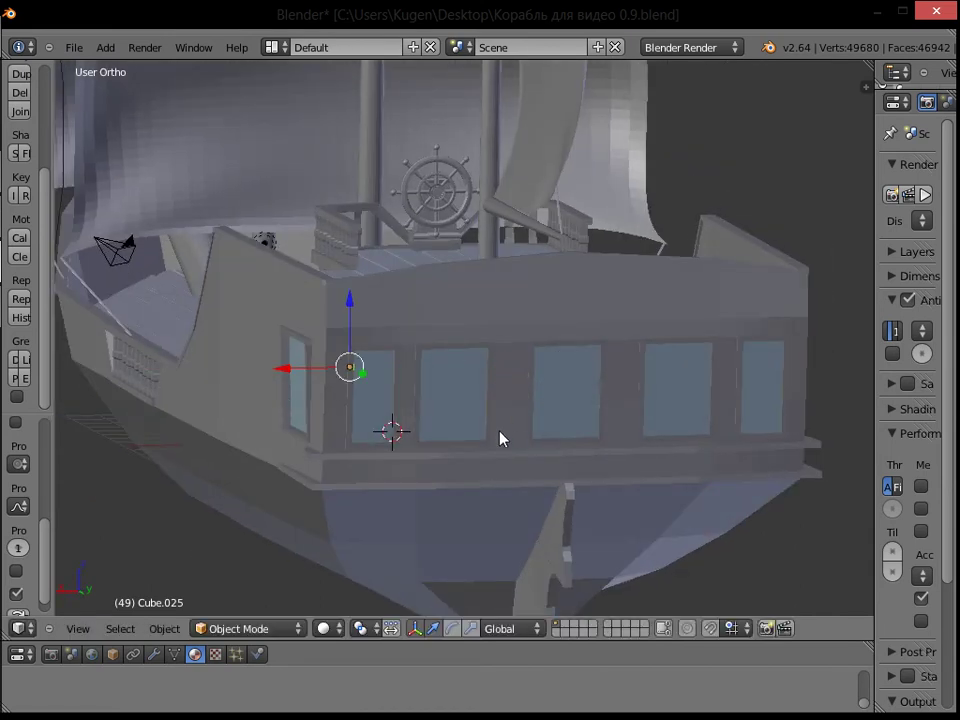
# Step: Pull the cube out along Y clear of the stern wall and scale it down further
pyautogui.scroll(6, 456, 381)
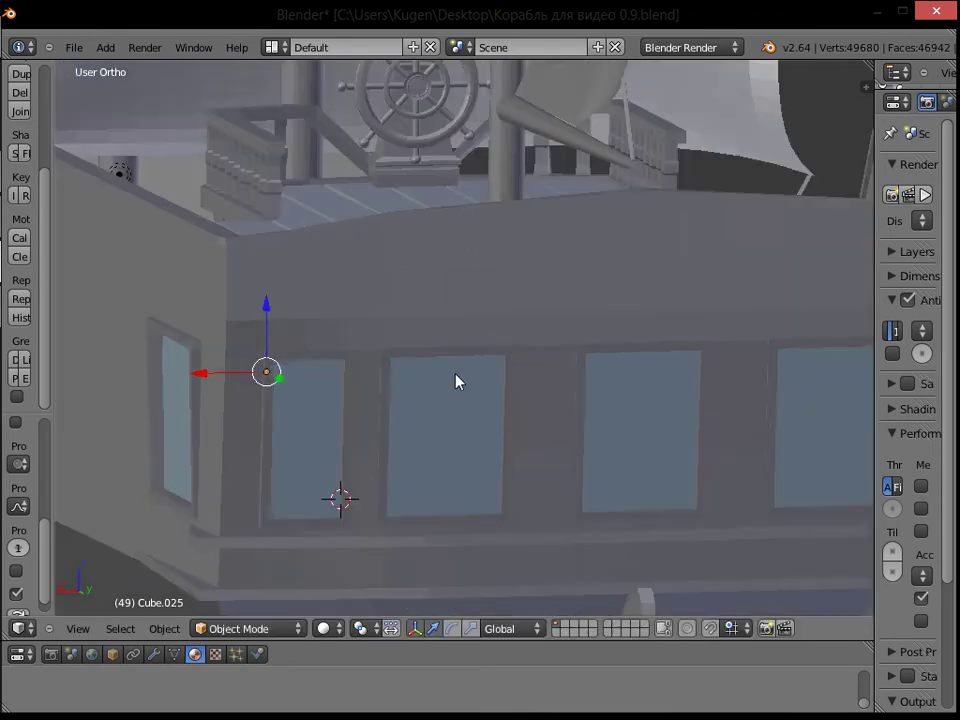
pyautogui.press('KP_Decimal')
pyautogui.scroll(-8, 466, 364)
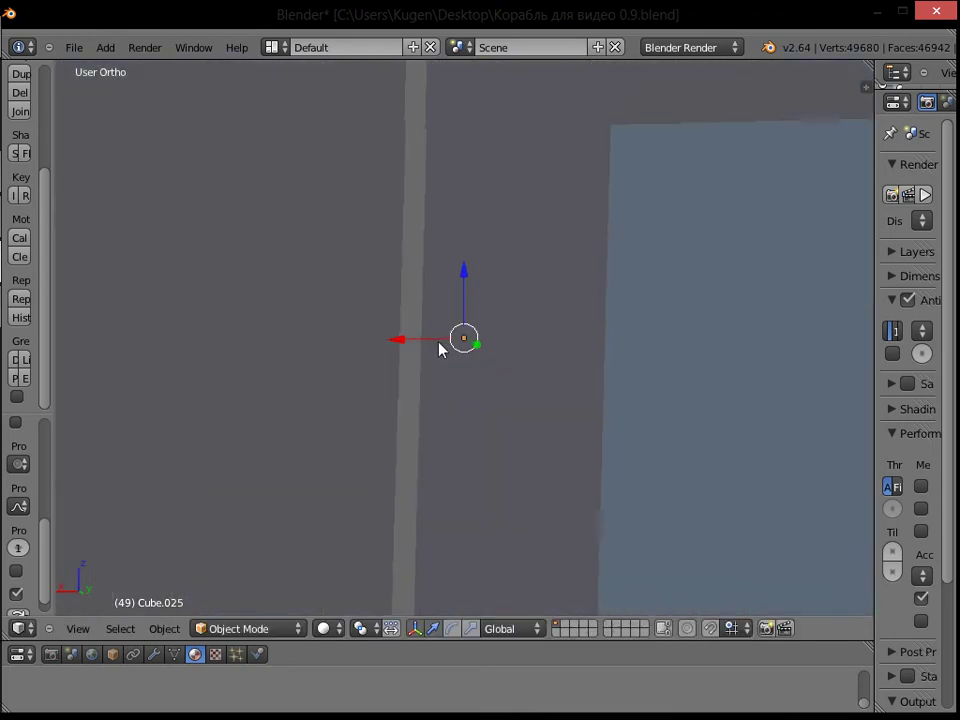
pyautogui.moveTo(473, 344); pyautogui.dragTo(534, 392)
pyautogui.rightClick(534, 392)
pyautogui.moveTo(512, 372); pyautogui.dragTo(561, 402, button='middle')
pyautogui.moveTo(501, 357); pyautogui.dragTo(651, 442)
pyautogui.click(592, 418)
pyautogui.press('s')
pyautogui.click(568, 415)
# Step: Shift the tiny cube along X and Y until it sits against the outermost window's glass beside its frame
pyautogui.press('g')
pyautogui.press('y')
pyautogui.moveTo(532, 390); pyautogui.dragTo(538, 394)
pyautogui.moveTo(469, 385); pyautogui.dragTo(540, 381)
pyautogui.moveTo(545, 382); pyautogui.dragTo(408, 365, button='middle')
pyautogui.press('g')
pyautogui.press('y')
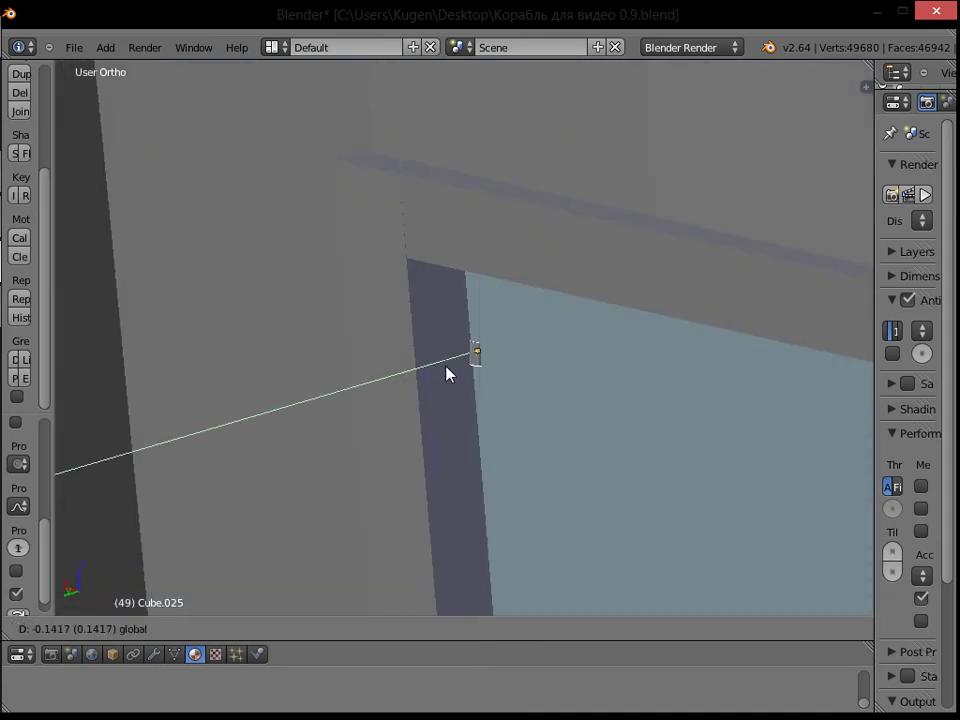
pyautogui.click(435, 375)
# Step: Rescale the cube and lower it along Z to sit below the outermost window's upper corner
pyautogui.press('s')
pyautogui.click(600, 386)
pyautogui.moveTo(470, 312); pyautogui.dragTo(474, 382)
pyautogui.scroll(-2, 478, 365)
pyautogui.press('KP_3')
pyautogui.press('KP_6')
pyautogui.press('KP_6')
pyautogui.press('KP_6')
pyautogui.press('KP_6')
pyautogui.press('KP_6')
pyautogui.press('KP_6')
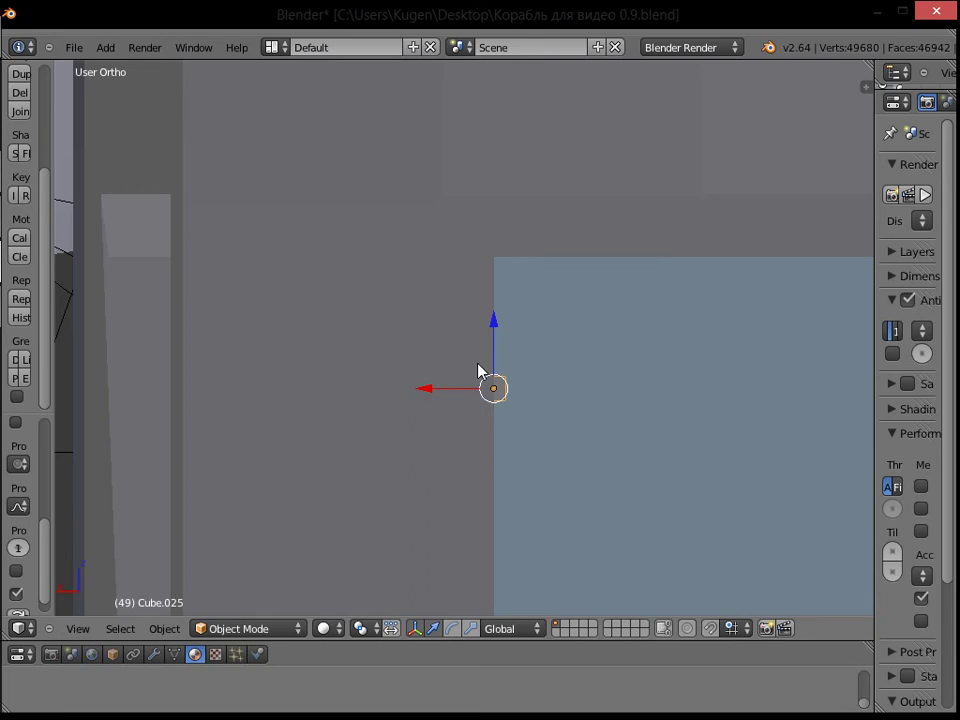
# Step: Select the cube's inner side face and stretch it along negative X across all five stern windows, forming a thin horizontal bar
pyautogui.scroll(-8, 478, 368)
pyautogui.press('Tab')
pyautogui.moveTo(557, 360); pyautogui.dragTo(493, 366, button='middle')
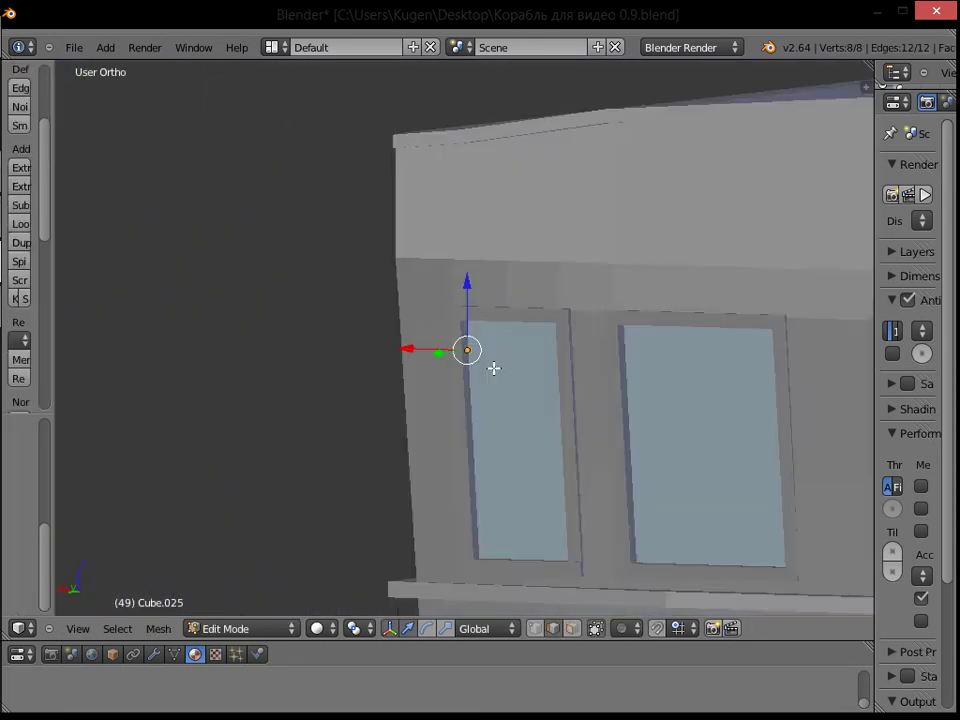
pyautogui.scroll(9, 502, 376)
pyautogui.rightClick(490, 403)
pyautogui.scroll(-3, 525, 415)
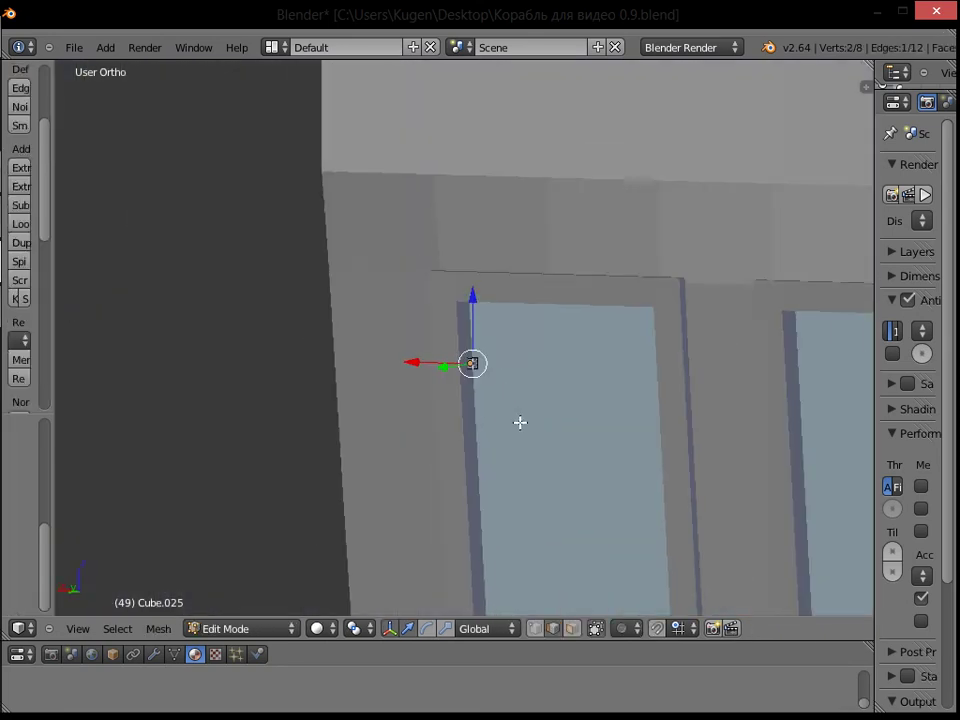
pyautogui.click(573, 629)
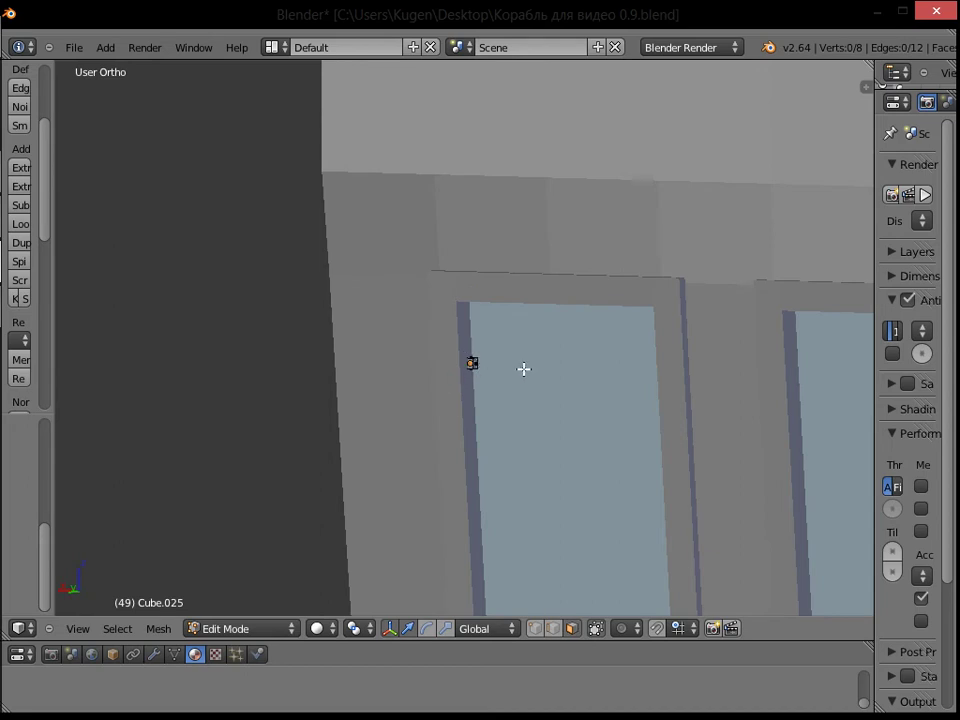
pyautogui.rightClick(473, 364)
pyautogui.scroll(-4, 508, 369)
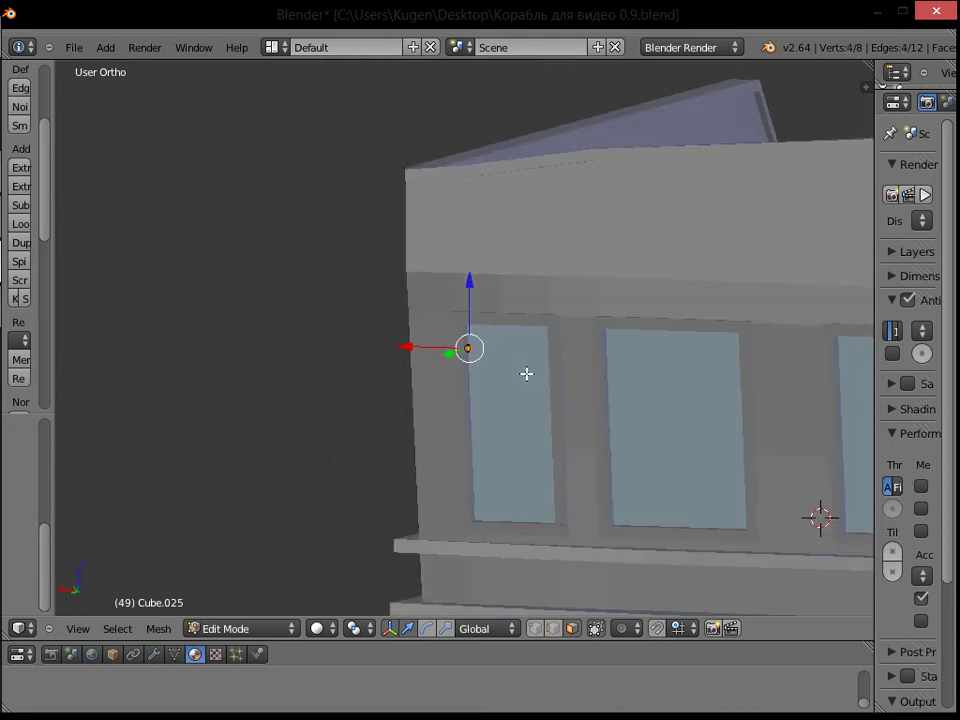
pyautogui.scroll(-3, 540, 380)
pyautogui.moveTo(583, 394); pyautogui.dragTo(619, 379, button='middle')
pyautogui.scroll(1, 598, 364)
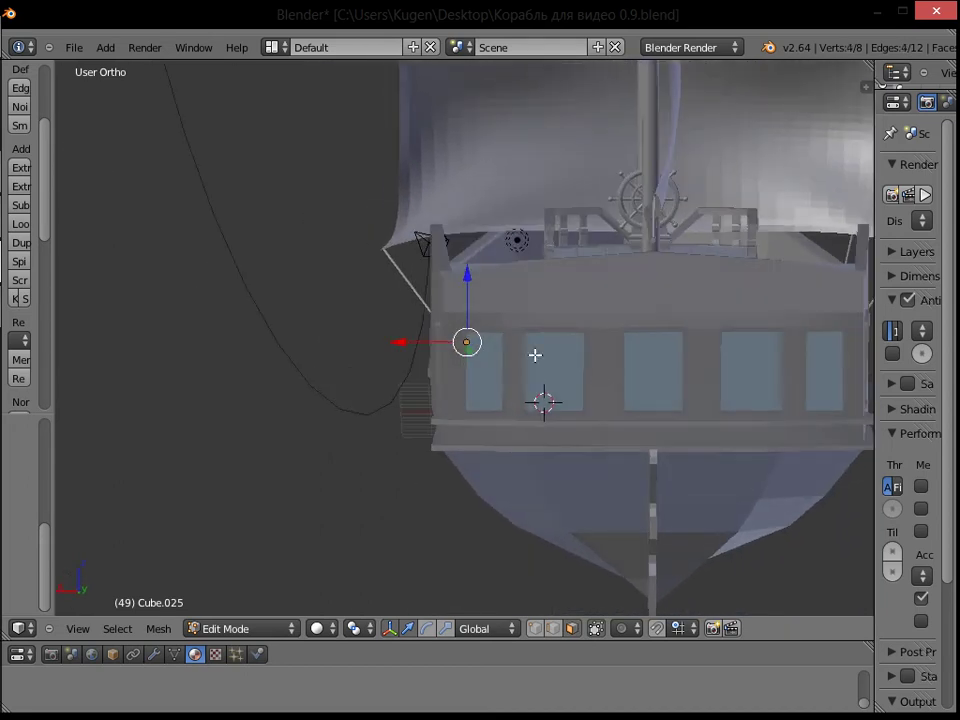
pyautogui.moveTo(393, 345); pyautogui.dragTo(776, 355)
pyautogui.press('Tab')
pyautogui.moveTo(776, 364); pyautogui.dragTo(675, 352, button='middle')
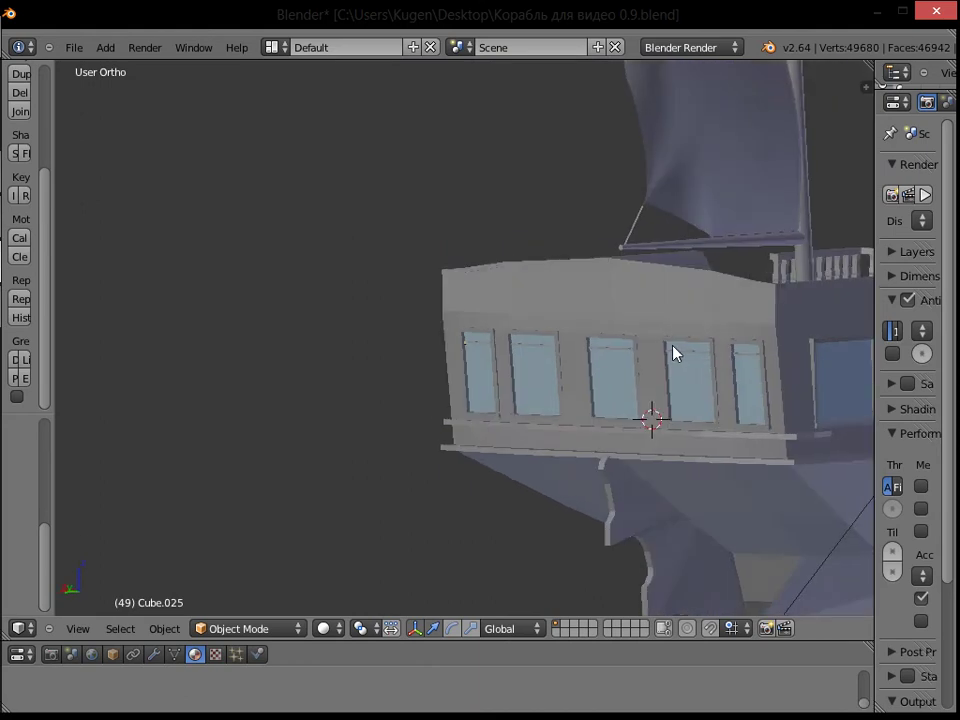
# Step: Duplicate the thin window bar and move the copy down along Z to form a second bar
pyautogui.scroll(5, 676, 350)
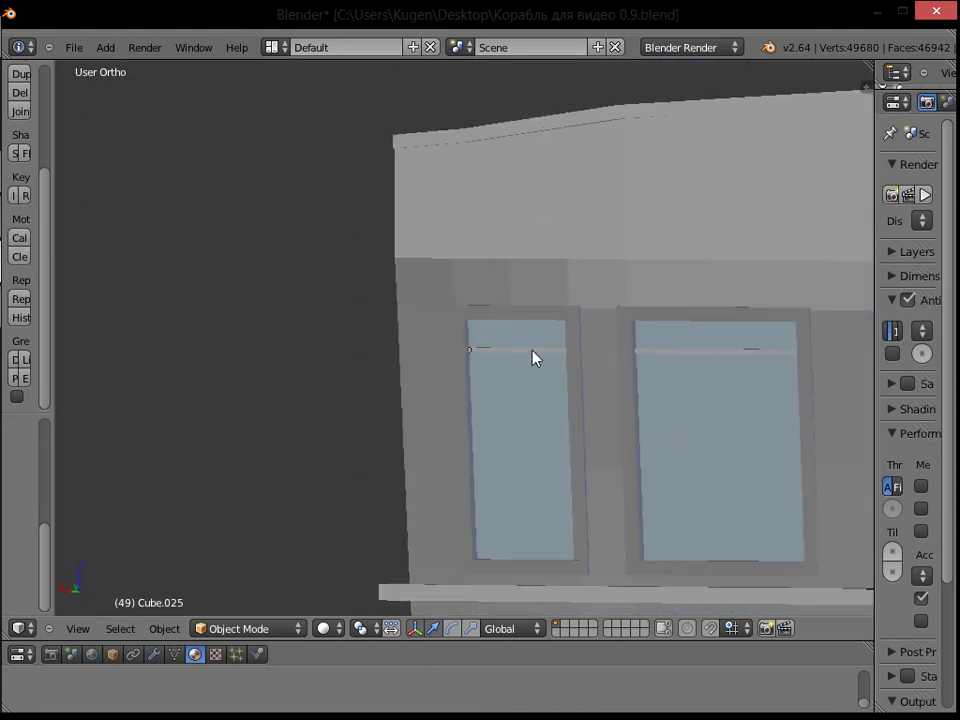
pyautogui.rightClick(533, 358)
pyautogui.scroll(-1, 533, 357)
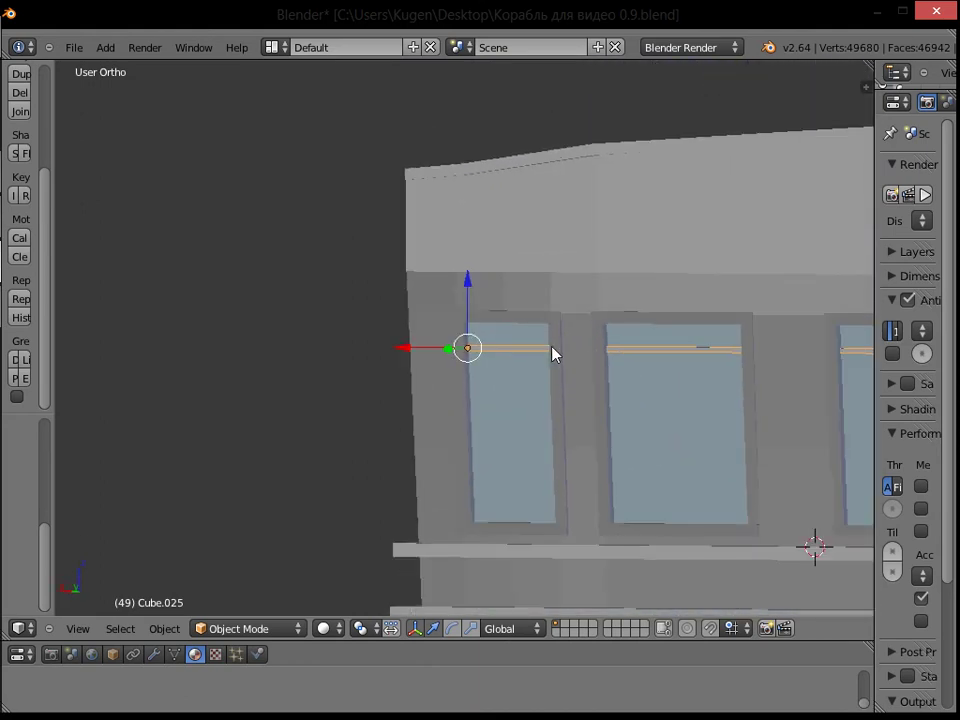
pyautogui.hotkey('shift', 'd')
pyautogui.rightClick(551, 354)
pyautogui.press('g')
pyautogui.press('z')
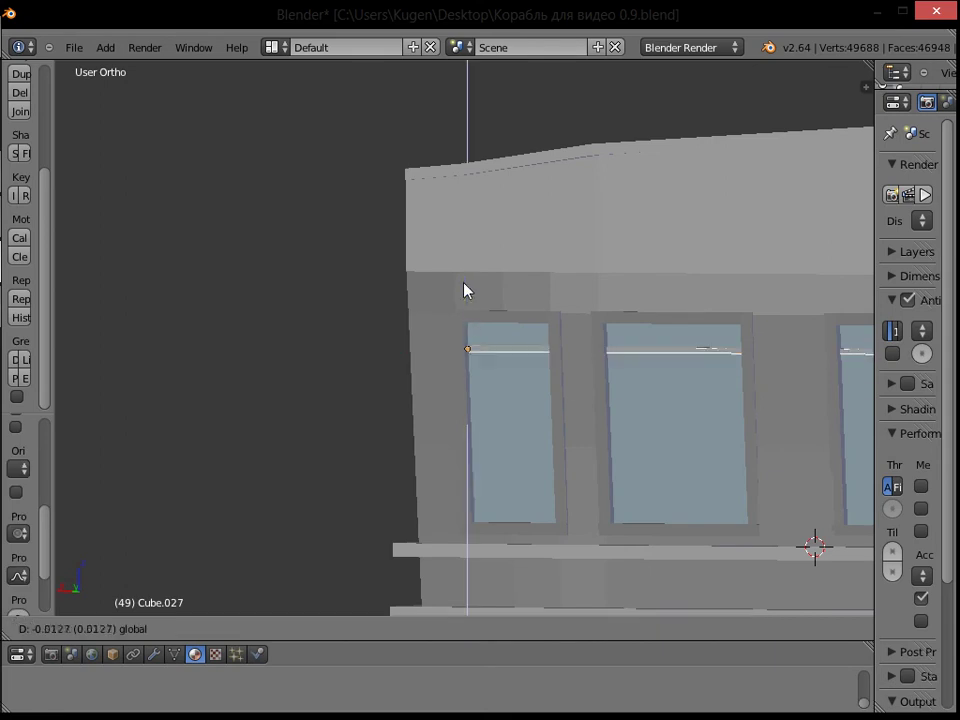
pyautogui.click(484, 347)
# Step: Lower the upper bar slightly along Z, then move the second bar down about 0.2 to space them apart
pyautogui.rightClick(490, 350)
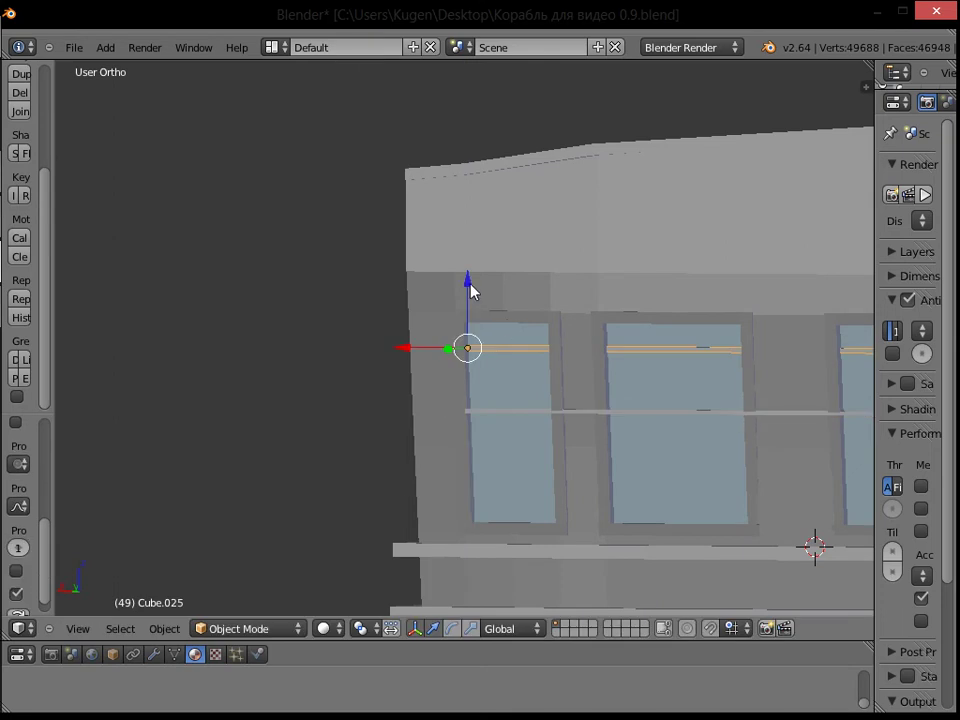
pyautogui.press('g')
pyautogui.press('z')
pyautogui.click(491, 343)
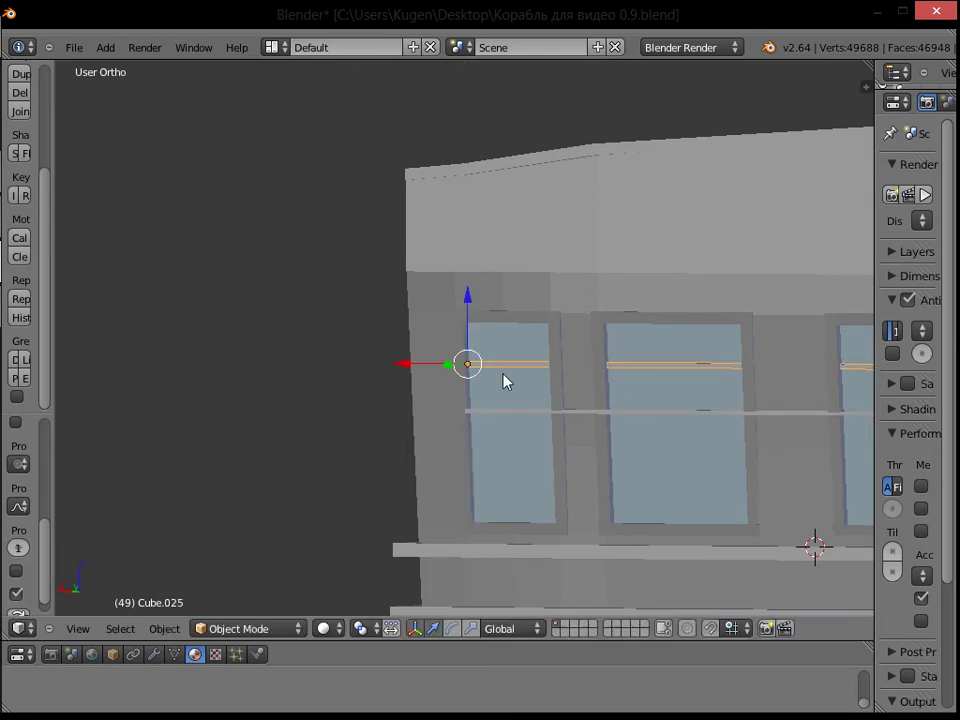
pyautogui.rightClick(508, 411)
pyautogui.press('g')
pyautogui.press('z')
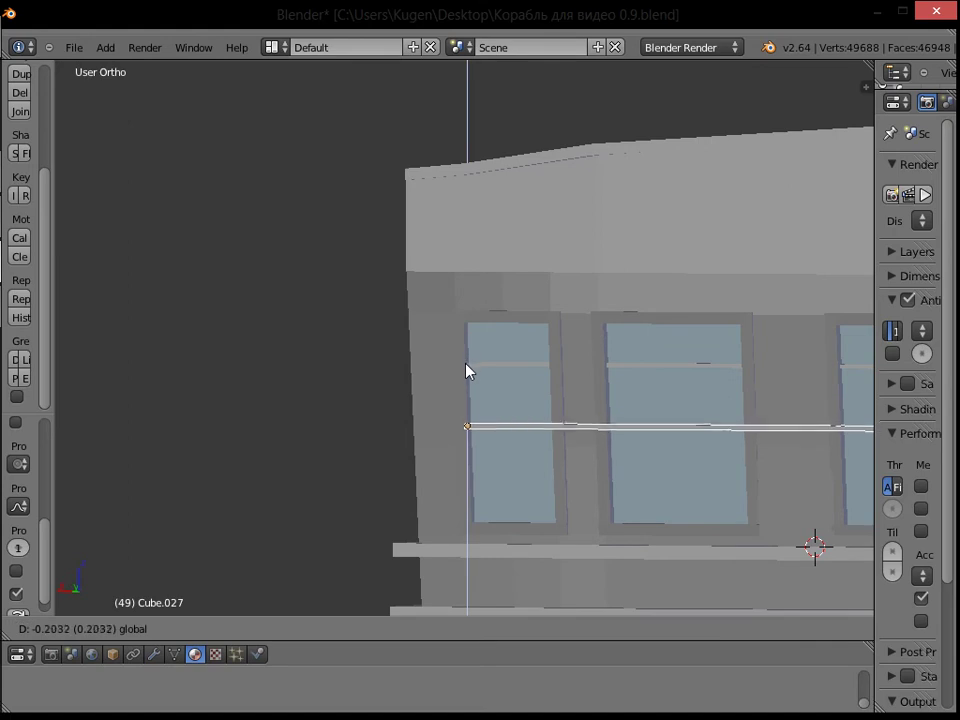
pyautogui.click(467, 379)
# Step: Shift the lower bar about 0.1 along negative Y and fine-tune its depth against the sloping glass
pyautogui.moveTo(467, 379); pyautogui.dragTo(549, 408, button='middle')
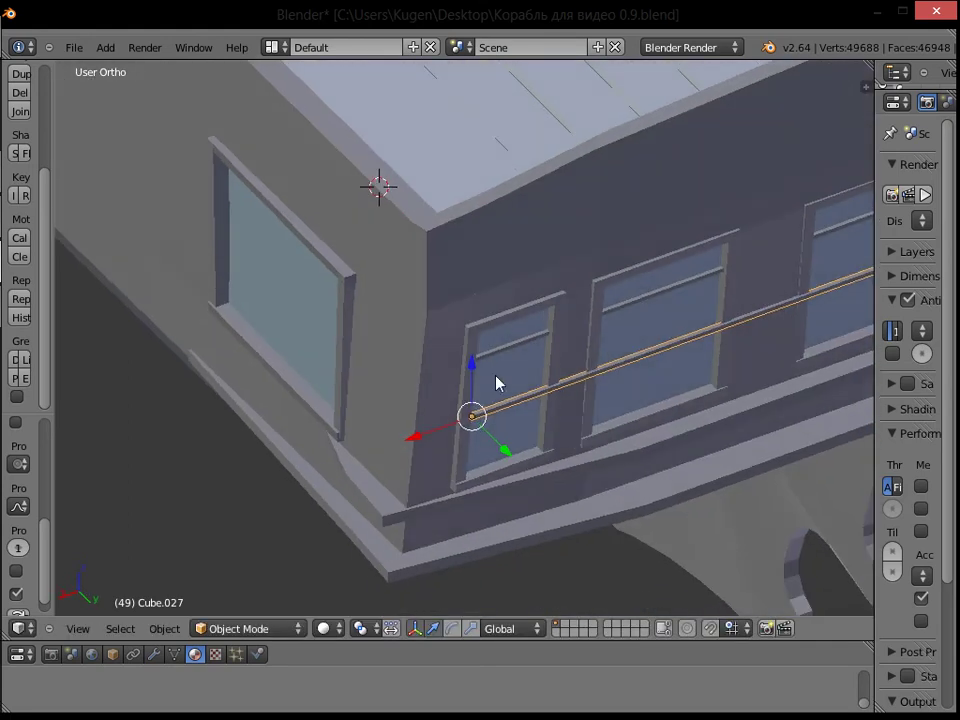
pyautogui.press('g')
pyautogui.press('y')
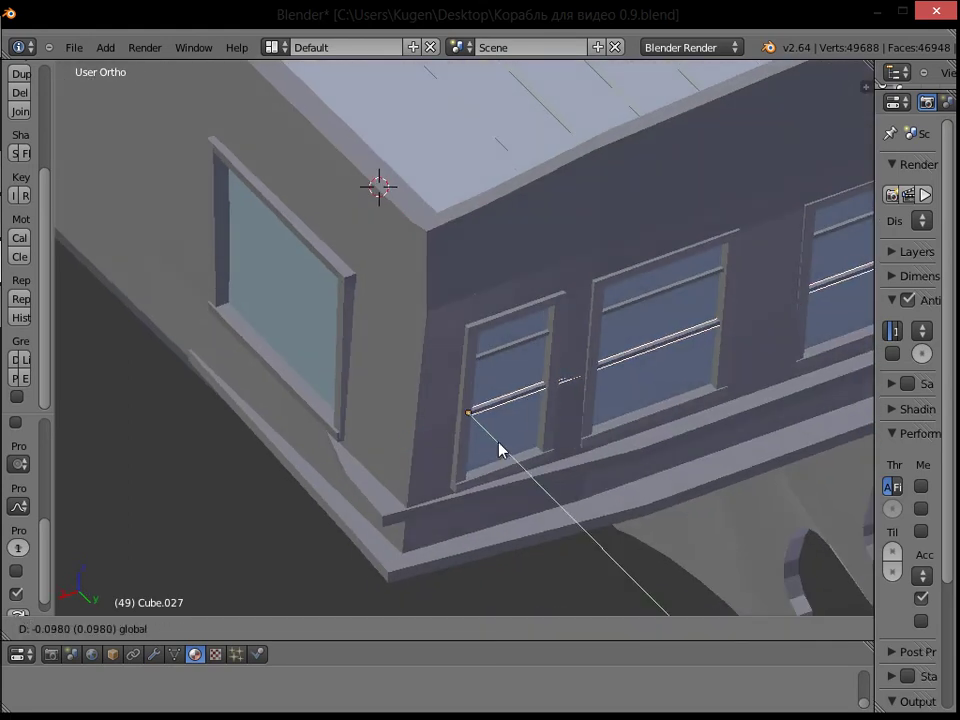
pyautogui.click(500, 448)
pyautogui.moveTo(514, 444); pyautogui.dragTo(549, 279, button='middle')
pyautogui.press('g')
pyautogui.press('y')
pyautogui.click(494, 438)
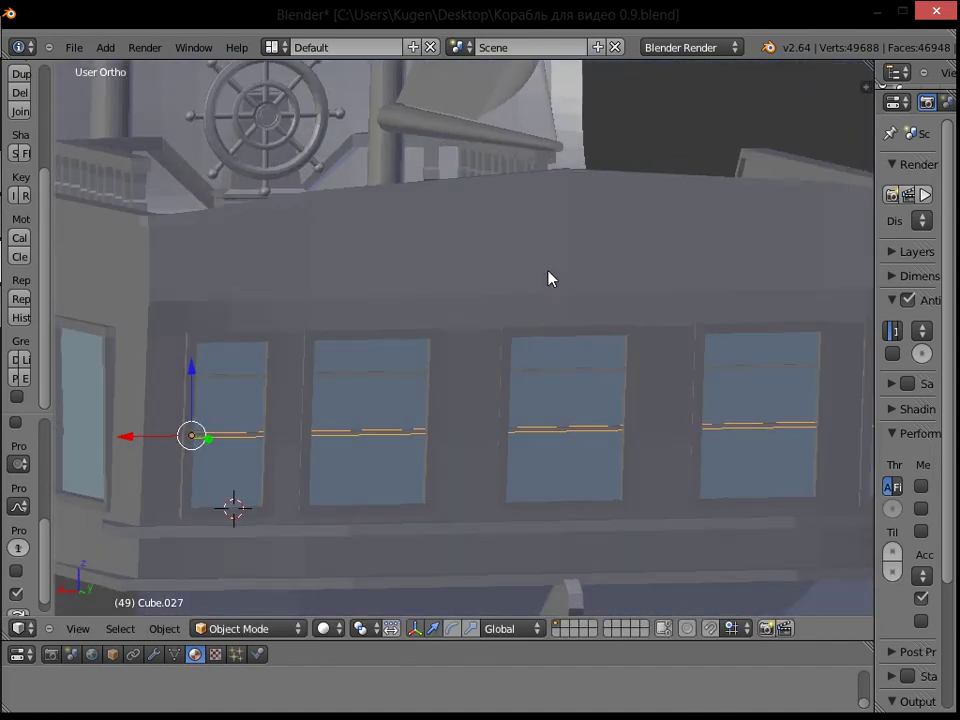
# Step: Duplicate the lower bar, move the copy down about 0.67 along Z, and adjust it along Y to fit the glass
pyautogui.hotkey('shift', 'd')
pyautogui.click(481, 312)
pyautogui.press('g')
pyautogui.press('z')
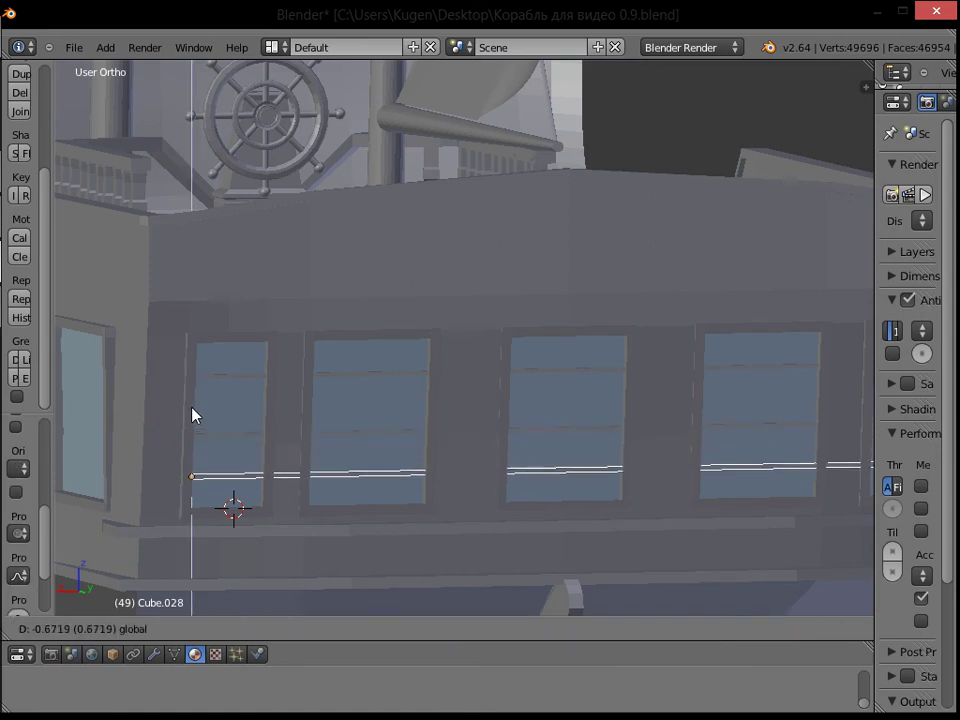
pyautogui.click(195, 418)
pyautogui.moveTo(208, 411); pyautogui.dragTo(277, 462, button='middle')
pyautogui.moveTo(226, 517); pyautogui.dragTo(223, 516)
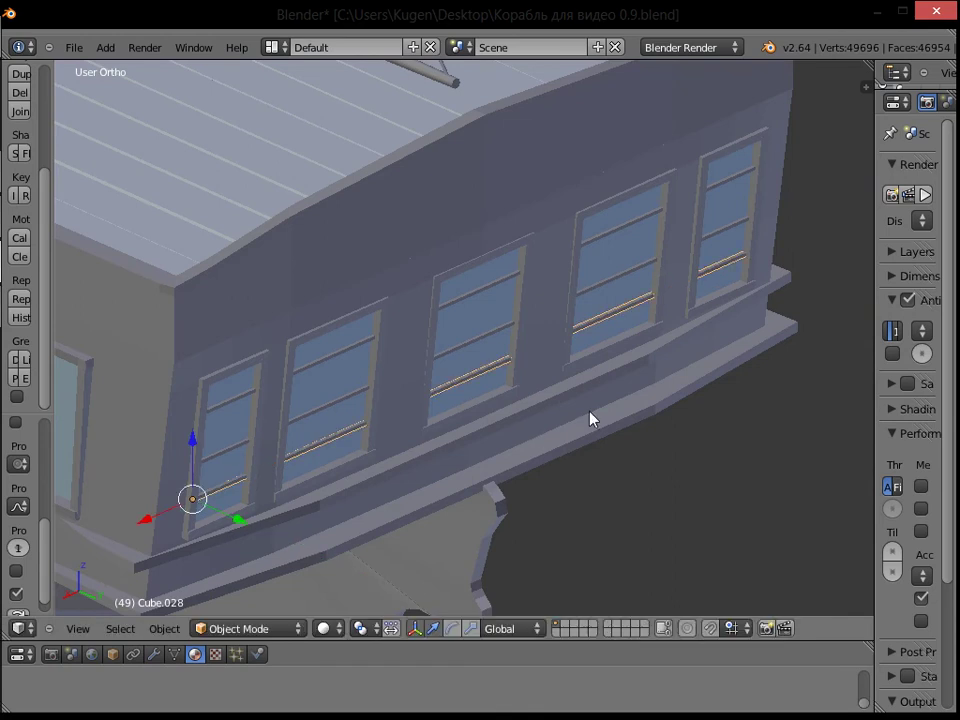
pyautogui.press('a')
# Step: Duplicate the uppermost bar, pull the copy out along Y clear of the stern, and open its mesh for editing
pyautogui.moveTo(596, 410); pyautogui.dragTo(447, 370, button='middle')
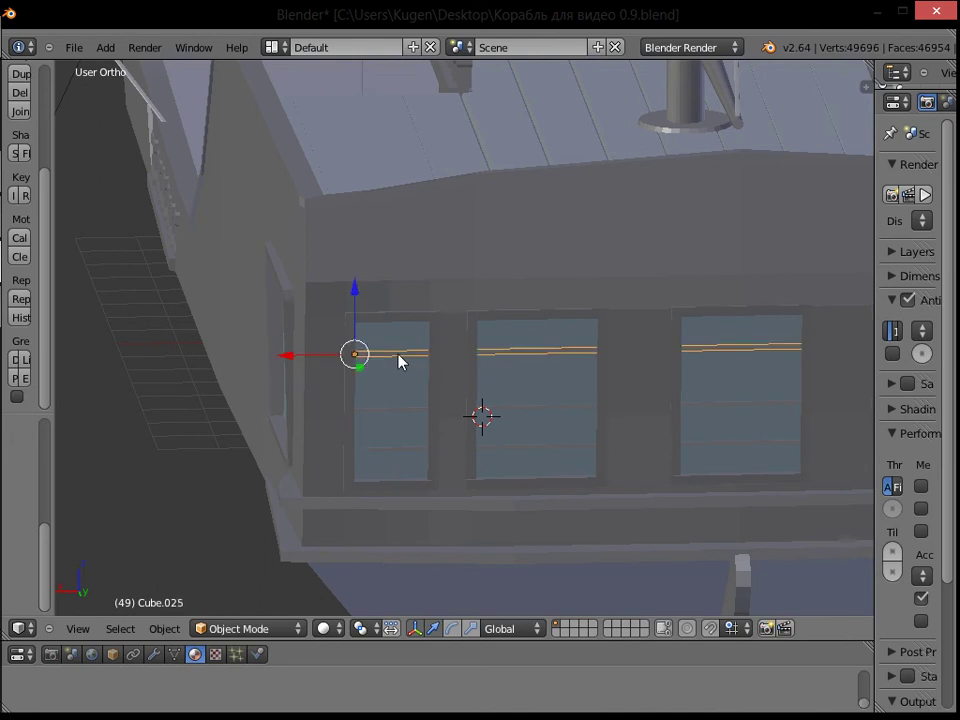
pyautogui.rightClick(398, 354)
pyautogui.scroll(-4, 398, 354)
pyautogui.moveTo(423, 343); pyautogui.dragTo(451, 368, button='middle')
pyautogui.scroll(1, 454, 367)
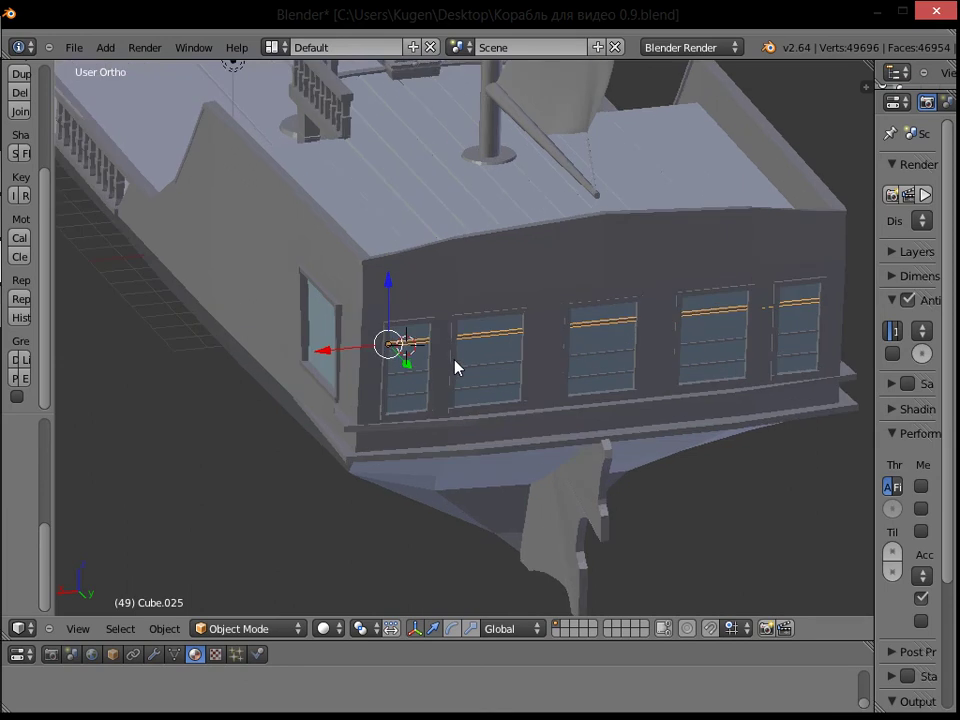
pyautogui.hotkey('shift', 'd')
pyautogui.rightClick(444, 372)
pyautogui.moveTo(406, 365); pyautogui.dragTo(463, 424)
pyautogui.moveTo(770, 401); pyautogui.dragTo(564, 397, button='middle')
pyautogui.press('Tab')
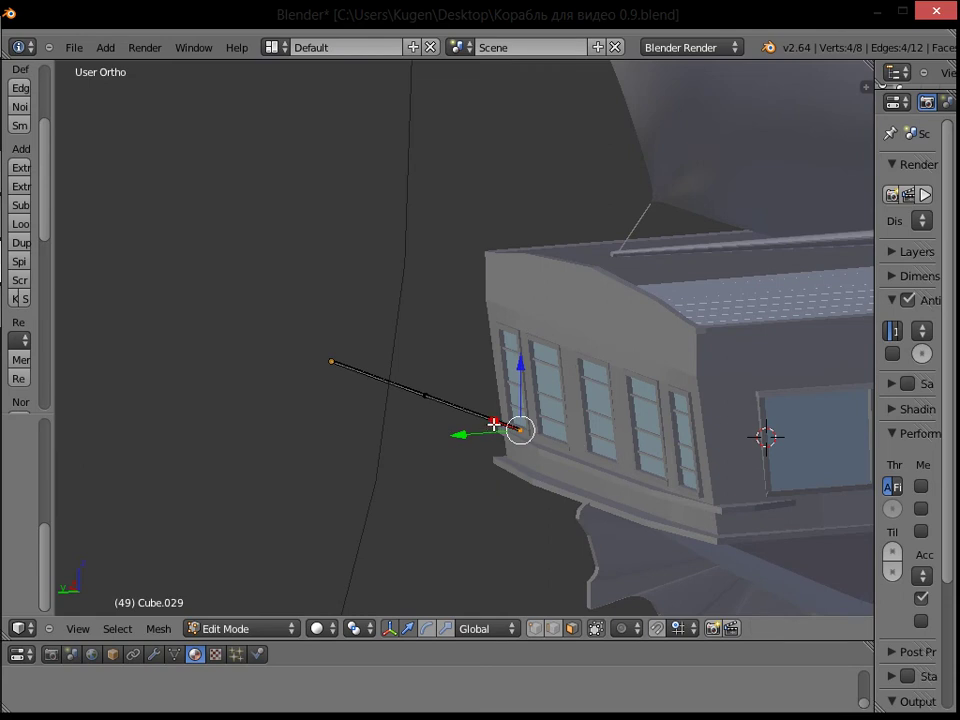
# Step: Shorten the copied bar to a small block by moving its end face along X, with a final shift of about 0.34
pyautogui.press('g')
pyautogui.press('x')
pyautogui.click(315, 347)
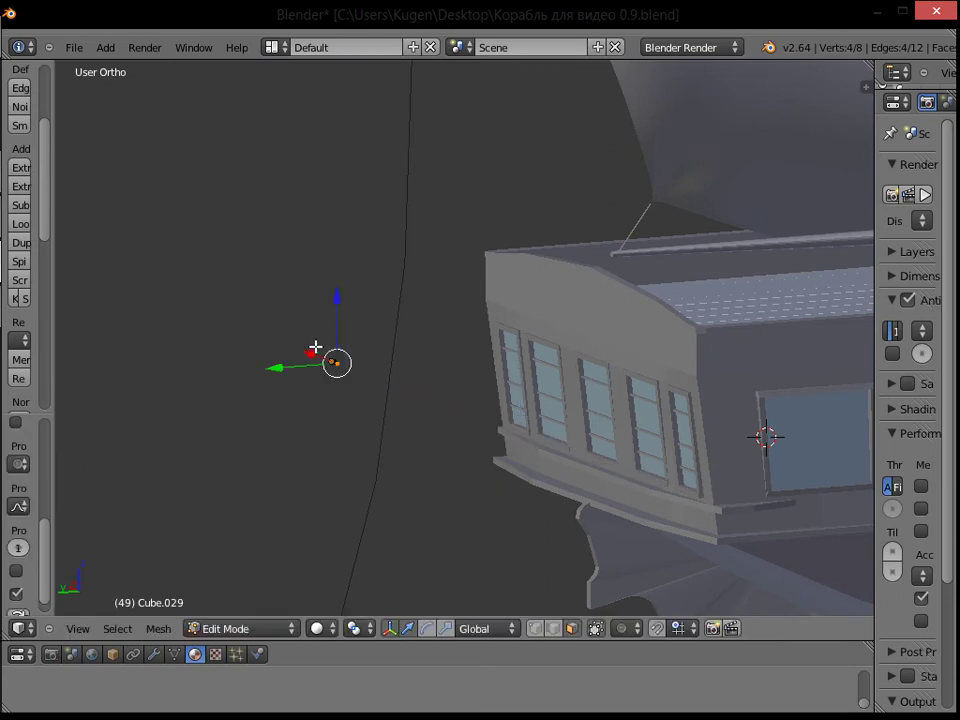
pyautogui.moveTo(328, 308); pyautogui.dragTo(550, 330, button='middle')
pyautogui.scroll(4, 516, 330)
pyautogui.scroll(1, 467, 362)
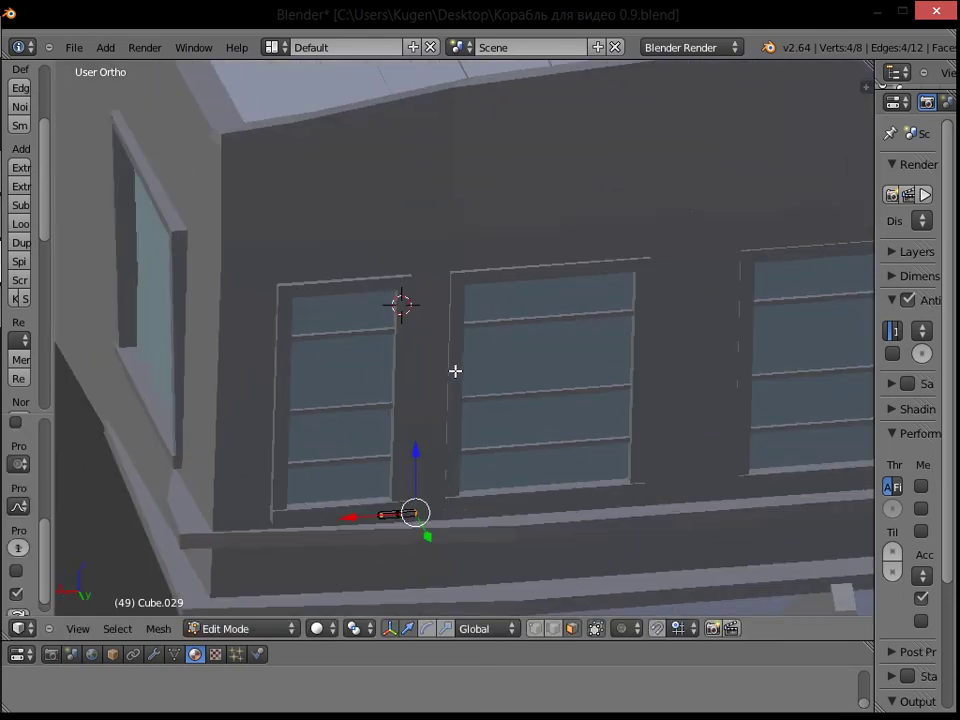
pyautogui.keyDown('shift'); pyautogui.moveTo(456, 371); pyautogui.dragTo(493, 248, button='middle'); pyautogui.keyUp('shift')
pyautogui.scroll(2, 493, 248)
pyautogui.press('g')
pyautogui.press('x')
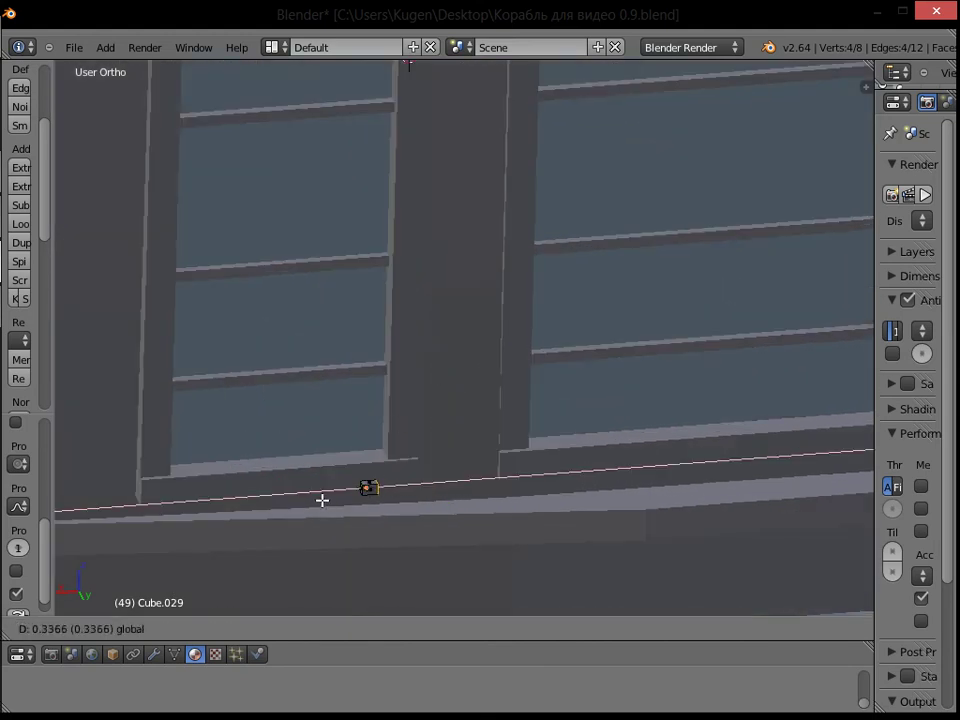
pyautogui.click(320, 502)
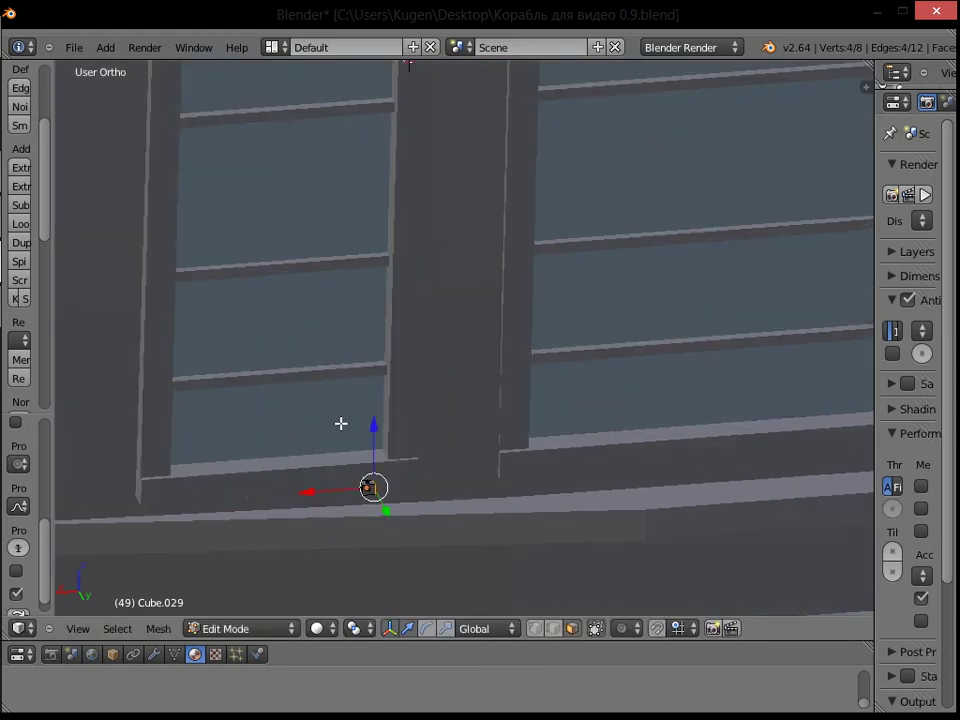
pyautogui.press('Tab')
# Step: Move the small block along Y and Z onto the sill of the first stern window
pyautogui.moveTo(380, 472); pyautogui.dragTo(588, 553, button='middle')
pyautogui.scroll(-2, 588, 553)
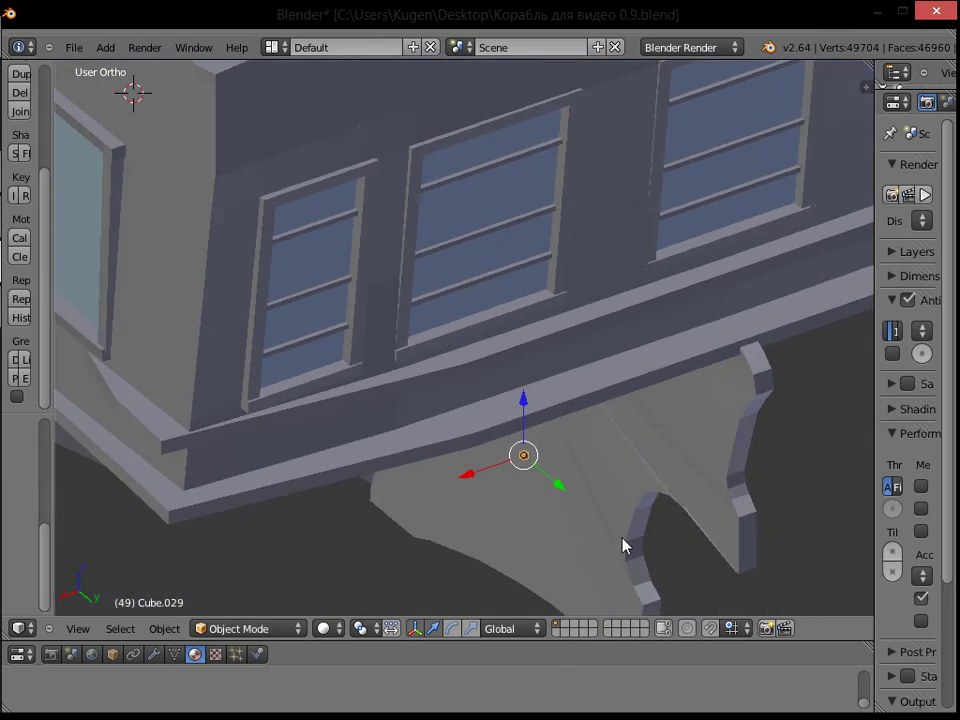
pyautogui.moveTo(555, 489); pyautogui.dragTo(443, 413)
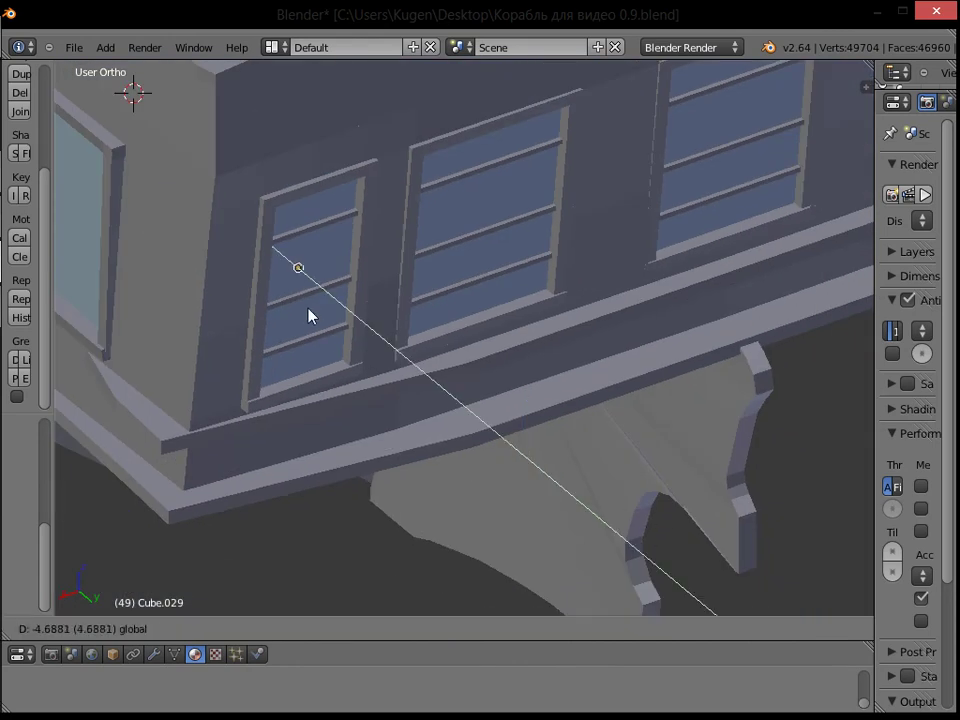
pyautogui.moveTo(289, 287); pyautogui.dragTo(291, 289)
pyautogui.moveTo(210, 264); pyautogui.dragTo(229, 272)
pyautogui.moveTo(293, 204); pyautogui.dragTo(291, 370)
pyautogui.moveTo(318, 433); pyautogui.dragTo(292, 408)
pyautogui.moveTo(271, 352); pyautogui.dragTo(289, 326)
pyautogui.moveTo(294, 382); pyautogui.dragTo(296, 387)
pyautogui.moveTo(280, 341); pyautogui.dragTo(292, 340)
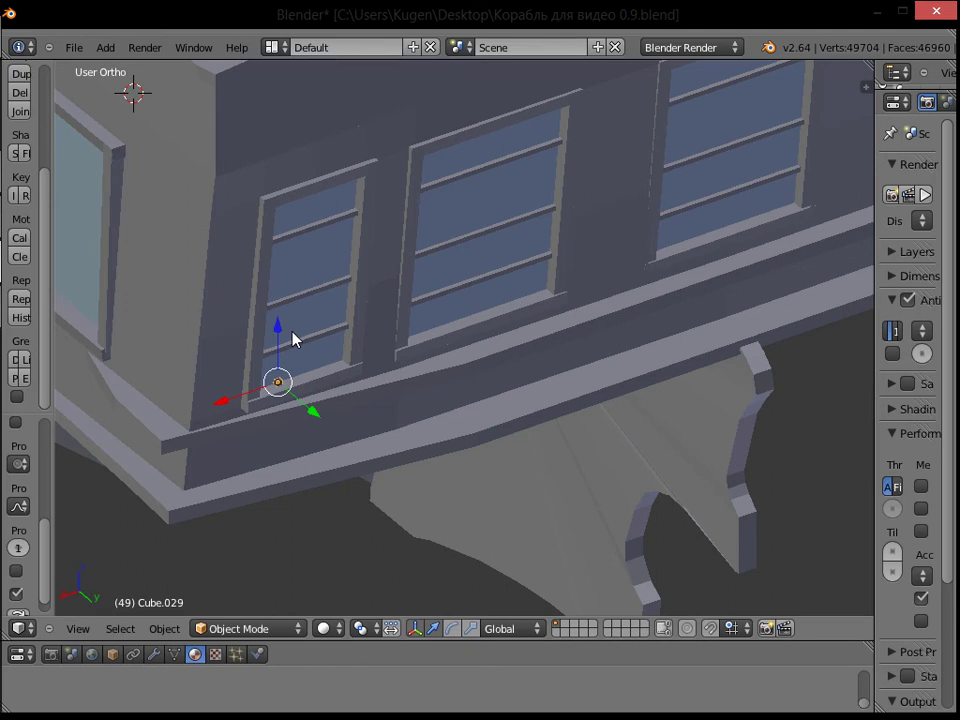
pyautogui.press('XF86AudioLowerVolume')
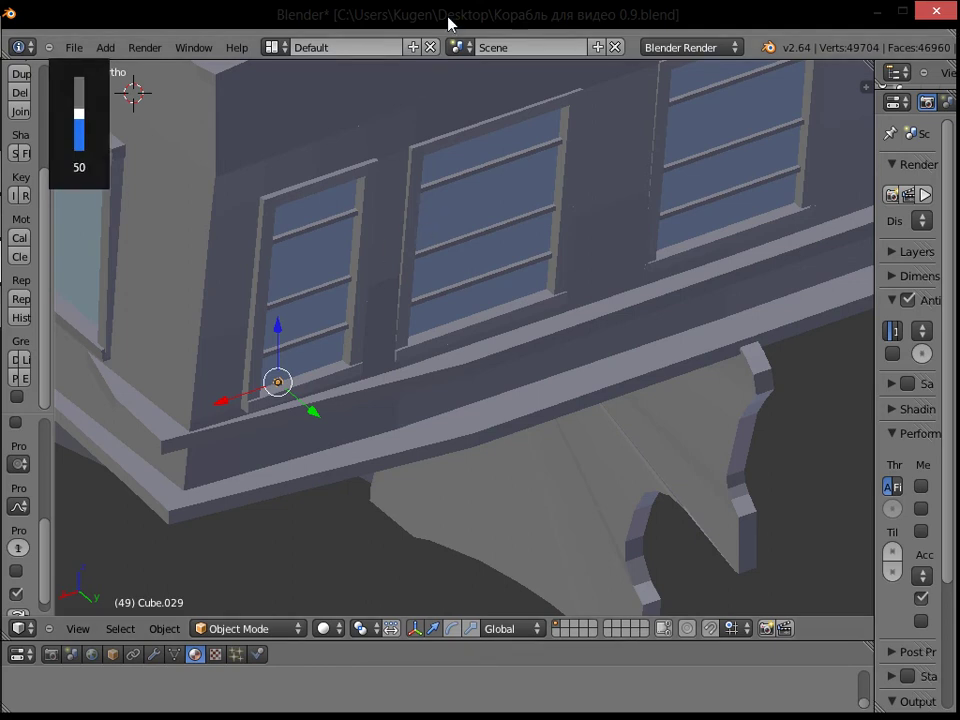
# Step: Fine-tune the block's position on the first stern window's sill along Y and X
pyautogui.keyDown('shift'); pyautogui.moveTo(426, 270); pyautogui.dragTo(563, 287, button='middle'); pyautogui.keyUp('shift')
pyautogui.scroll(5, 562, 288)
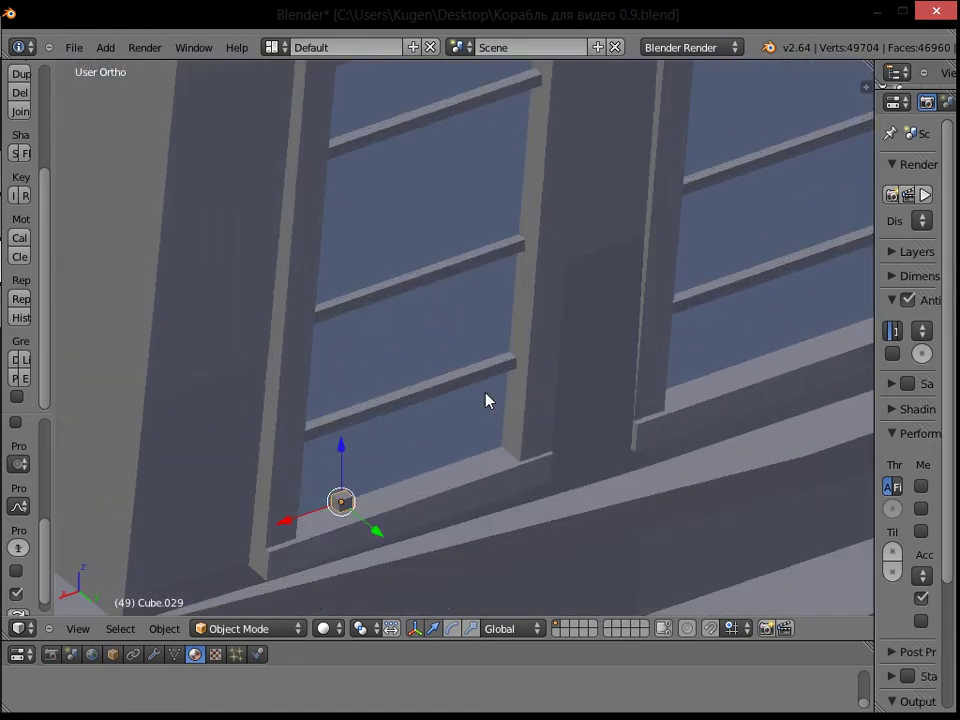
pyautogui.click(369, 546)
pyautogui.press('g')
pyautogui.press('y')
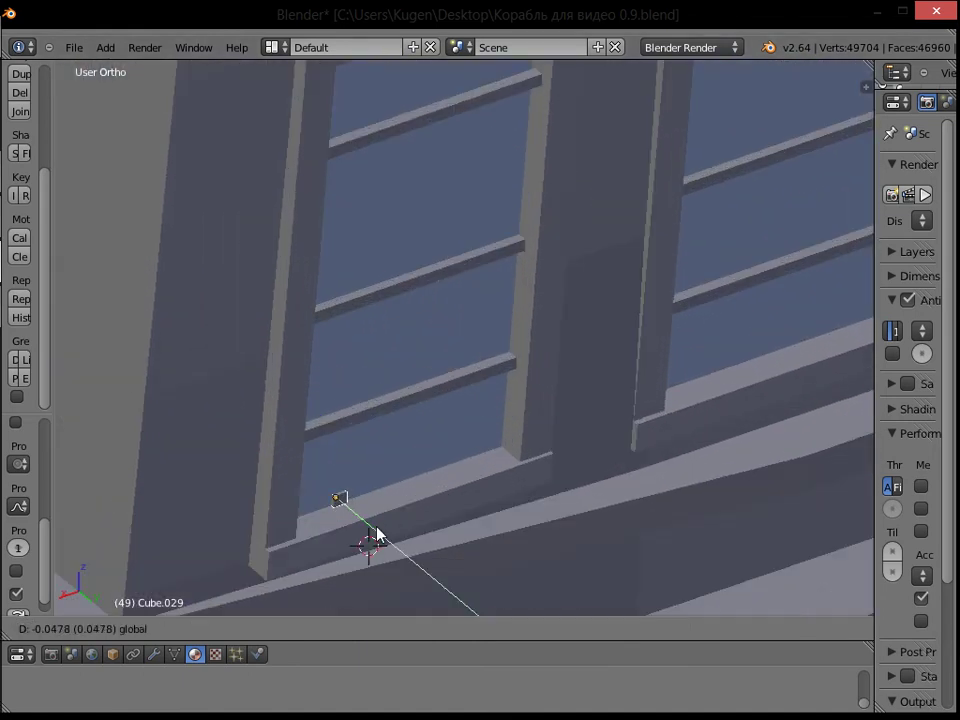
pyautogui.click(380, 538)
pyautogui.press('g')
pyautogui.press('y')
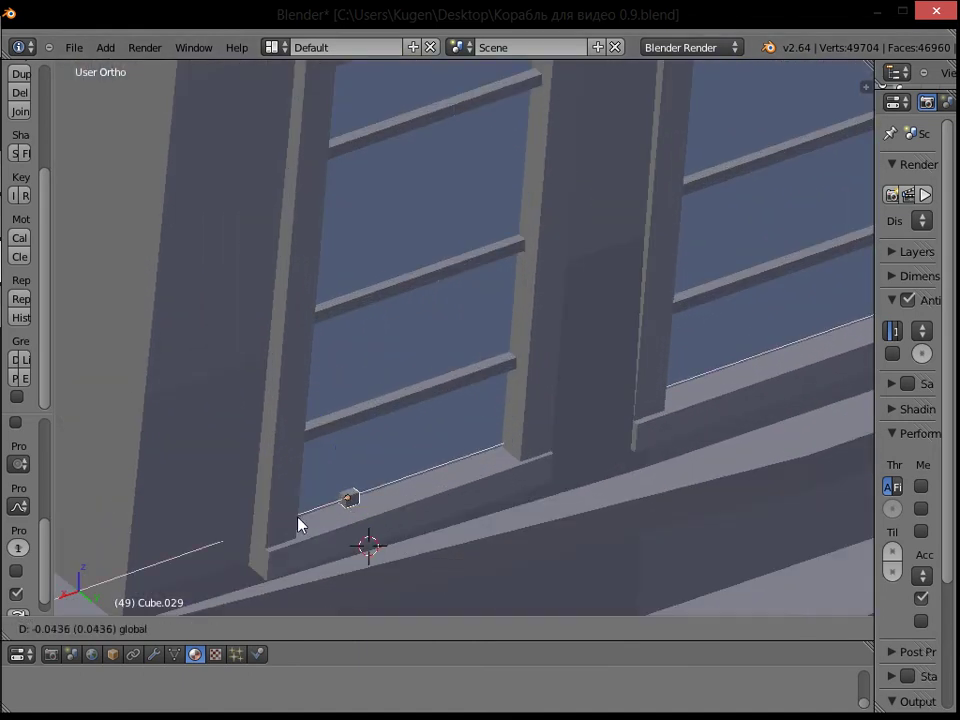
pyautogui.click(376, 492)
# Step: Stretch the block's upper end upward along Z into a short vertical bar, and adjust the bar's height on the sill
pyautogui.press('Tab')
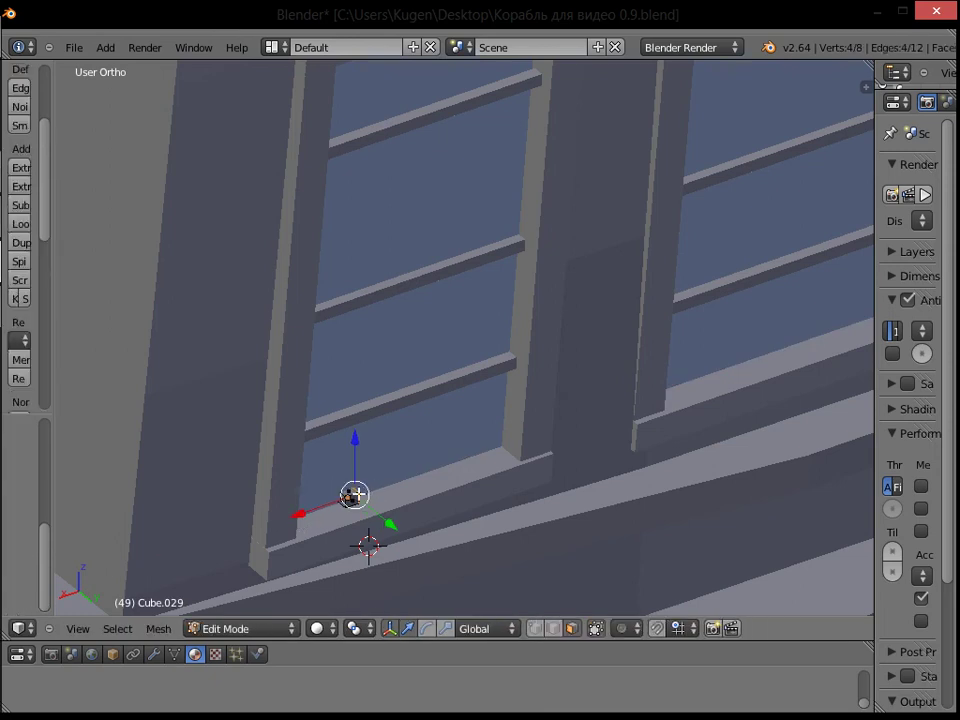
pyautogui.press('g')
pyautogui.press('z')
pyautogui.click(396, 216)
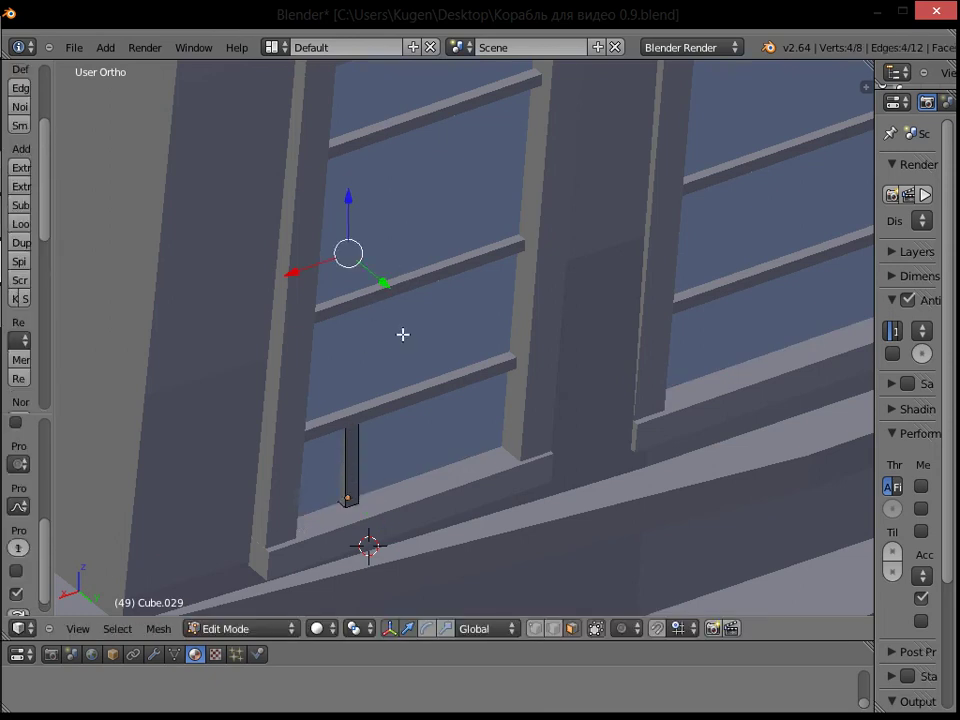
pyautogui.press('Tab')
pyautogui.press('g')
pyautogui.press('z')
pyautogui.click(343, 454)
# Step: Raise the vertical bar's upper end past the uppermost crossbar and tilt it about 0.26 along Y to follow the glass
pyautogui.press('Tab')
pyautogui.keyDown('shift'); pyautogui.moveTo(364, 267); pyautogui.dragTo(397, 360, button='middle'); pyautogui.keyUp('shift')
pyautogui.press('g')
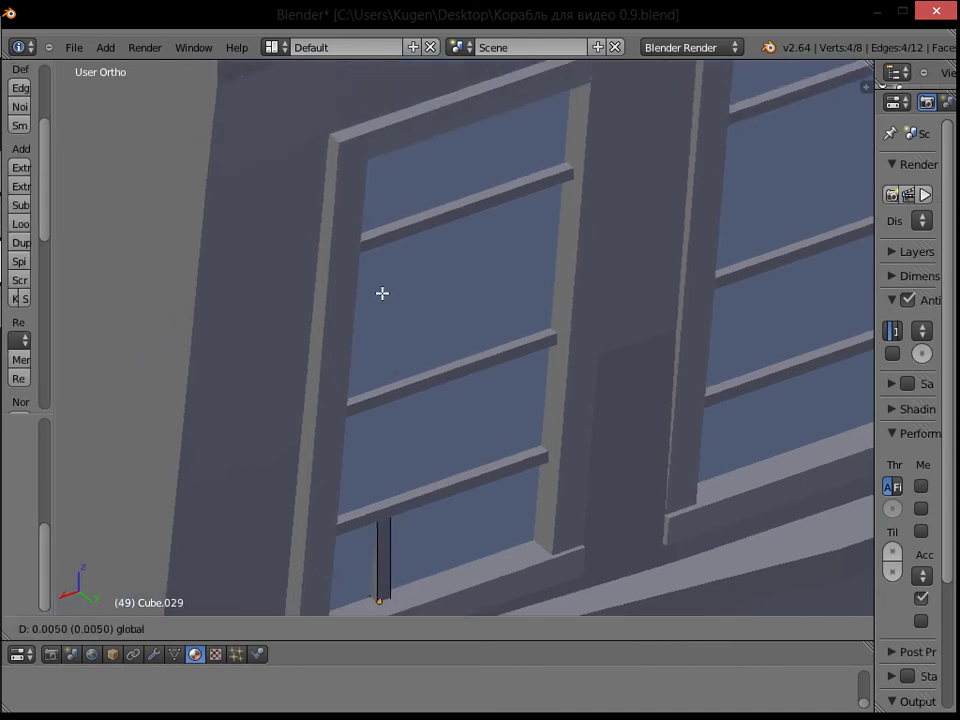
pyautogui.click(405, 128)
pyautogui.press('g')
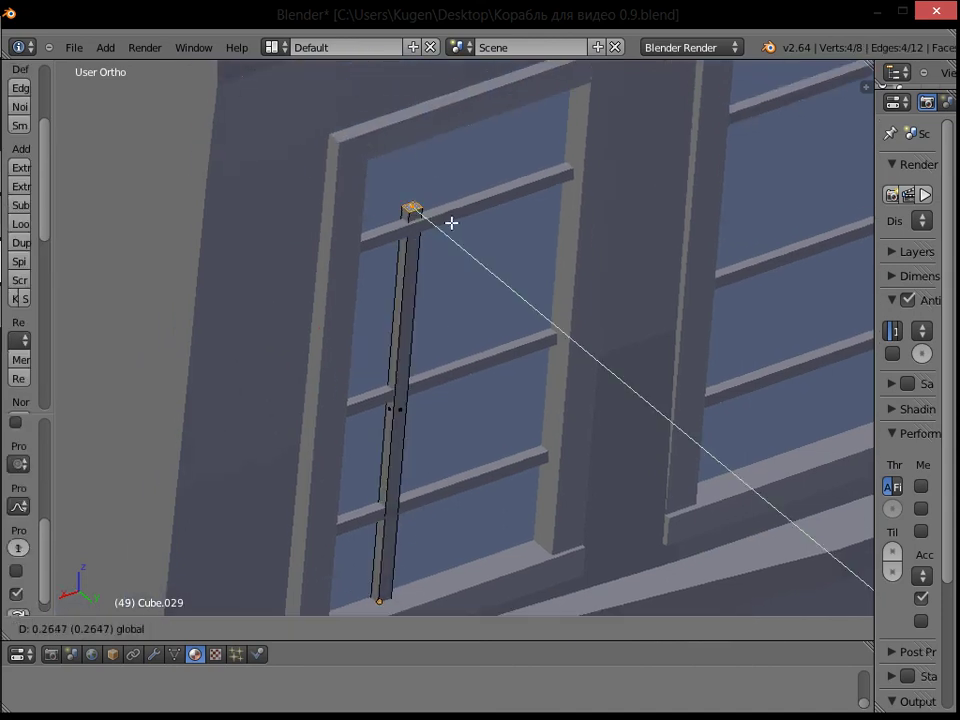
pyautogui.click(450, 222)
# Step: Extend the vertical bar's upper end along Z to the head of the window and shift it about 0.07 along Y
pyautogui.press('g')
pyautogui.press('z')
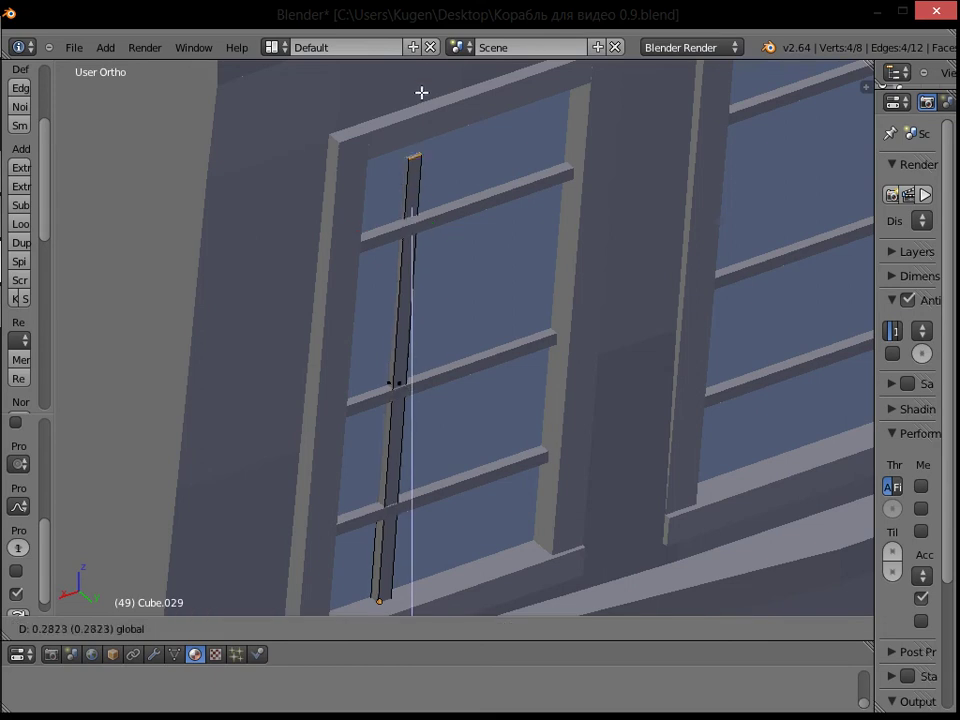
pyautogui.click(452, 108)
pyautogui.press('g')
pyautogui.press('y')
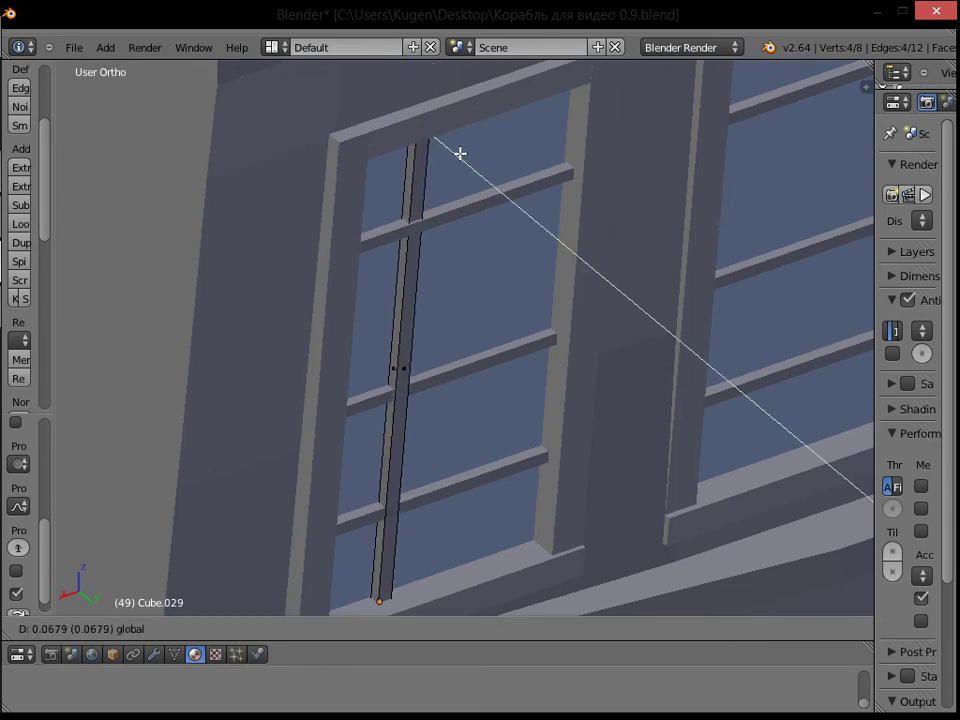
pyautogui.moveTo(464, 154); pyautogui.dragTo(465, 157)
# Step: Fine-tune the height and Y position of the vertical bar's upper end against the sloping glass and finish editing its mesh
pyautogui.keyDown('shift'); pyautogui.moveTo(465, 165); pyautogui.dragTo(484, 245, button='middle'); pyautogui.keyUp('shift')
pyautogui.moveTo(441, 161); pyautogui.dragTo(441, 137)
pyautogui.click(454, 208)
pyautogui.press('g')
pyautogui.press('y')
pyautogui.click(467, 213)
pyautogui.keyDown('shift'); pyautogui.moveTo(539, 261); pyautogui.dragTo(536, 195, button='middle'); pyautogui.keyUp('shift')
pyautogui.moveTo(522, 236); pyautogui.dragTo(444, 232, button='middle')
pyautogui.keyDown('shift'); pyautogui.moveTo(675, 261); pyautogui.dragTo(466, 213, button='middle'); pyautogui.keyUp('shift')
pyautogui.press('Tab')
# Step: Duplicate the vertical bar and move the copy about 0.5 along negative X within the first stern window
pyautogui.scroll(-3, 464, 240)
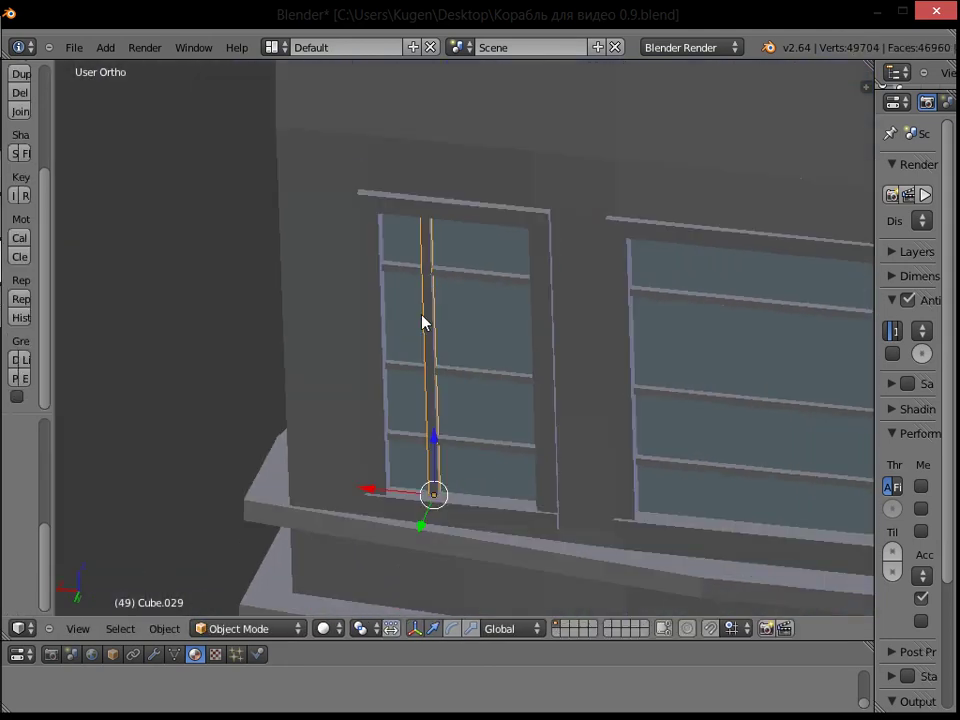
pyautogui.hotkey('shift', 'd')
pyautogui.rightClick(418, 342)
pyautogui.press('g')
pyautogui.press('x')
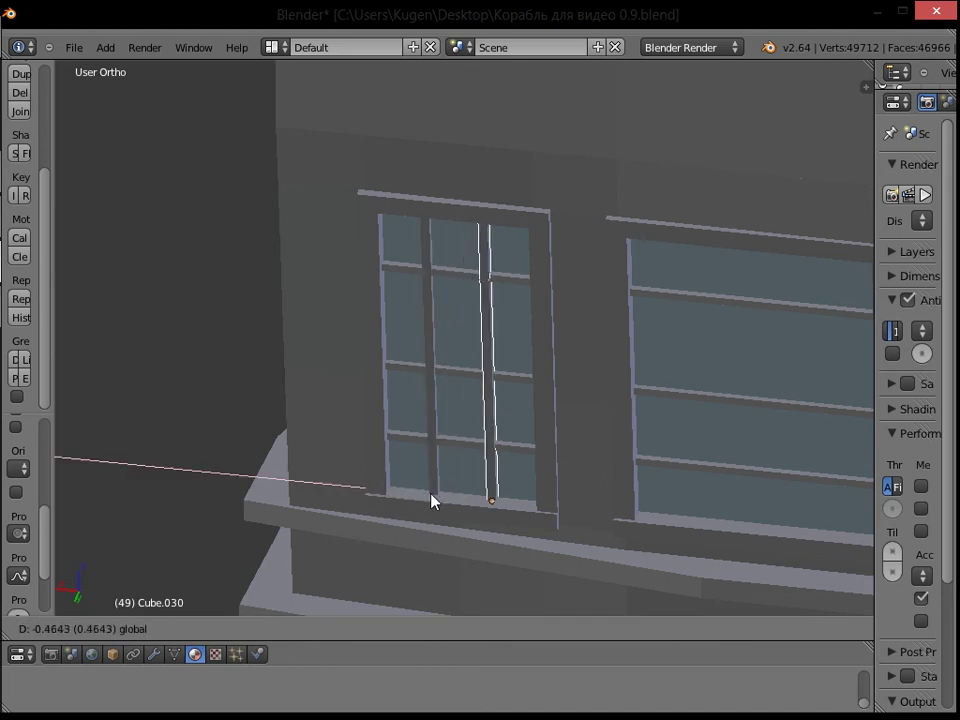
pyautogui.click(428, 500)
pyautogui.scroll(-3, 470, 430)
pyautogui.moveTo(523, 364); pyautogui.dragTo(489, 347, button='middle')
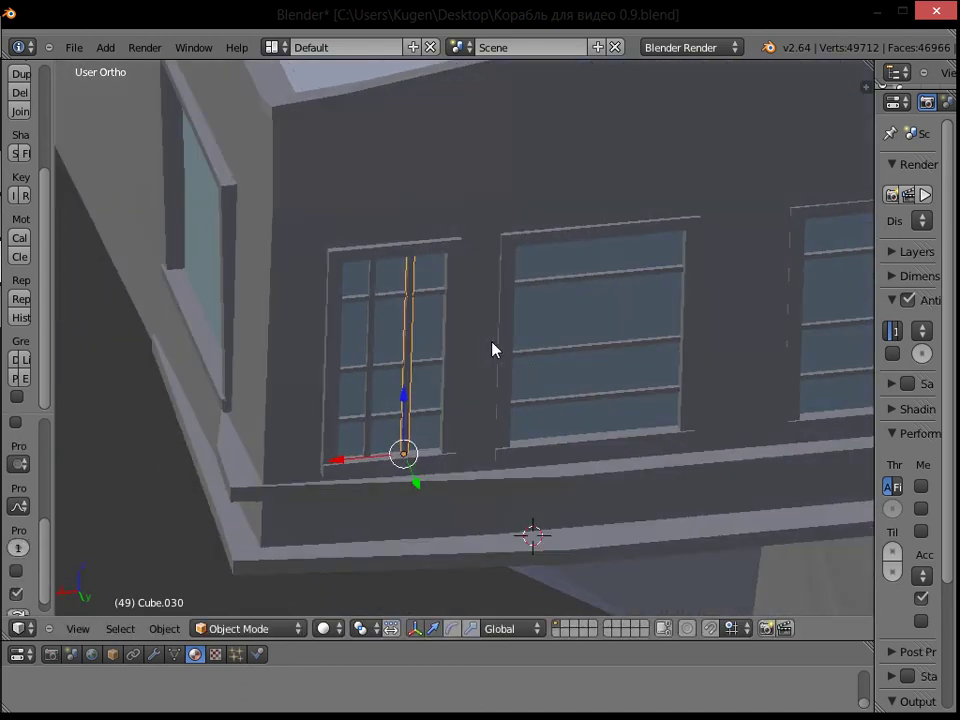
# Step: Duplicate the vertical bar twice along negative X to place two spaced bars in the second stern window
pyautogui.hotkey('shift', 'd')
pyautogui.rightClick(518, 352)
pyautogui.press('g')
pyautogui.press('x')
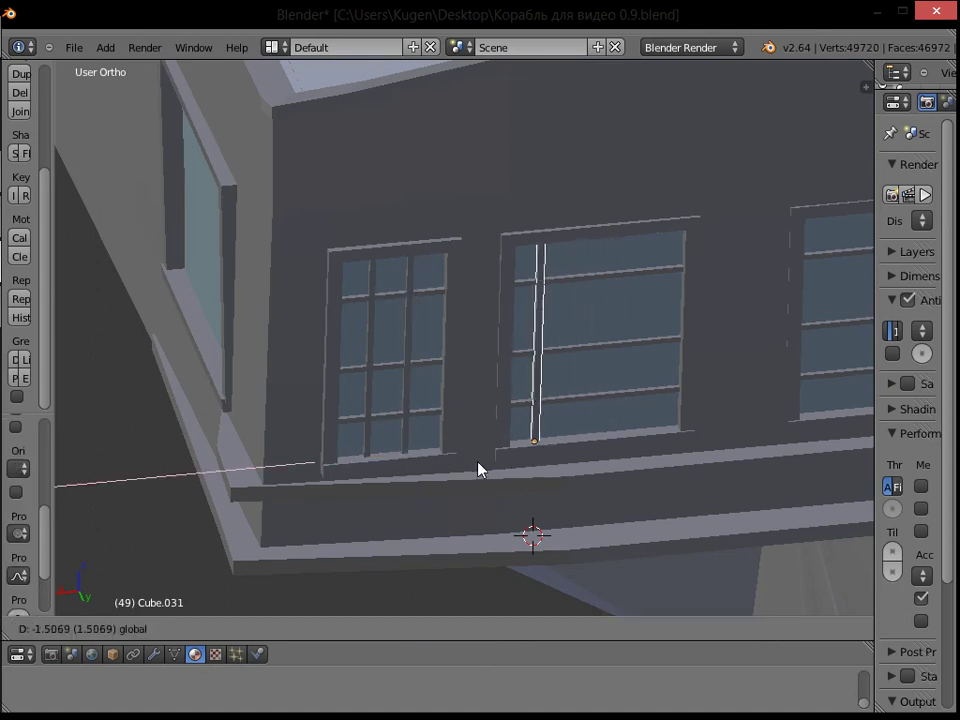
pyautogui.click(498, 469)
pyautogui.hotkey('shift', 'd')
pyautogui.rightClick(501, 452)
pyautogui.press('g')
pyautogui.press('x')
pyautogui.click(565, 442)
# Step: Place two more vertical bar copies in the third stern window, moving each along negative X
pyautogui.keyDown('shift'); pyautogui.moveTo(709, 369); pyautogui.dragTo(414, 395, button='middle'); pyautogui.keyUp('shift')
pyautogui.hotkey('shift', 'd')
pyautogui.rightClick(366, 423)
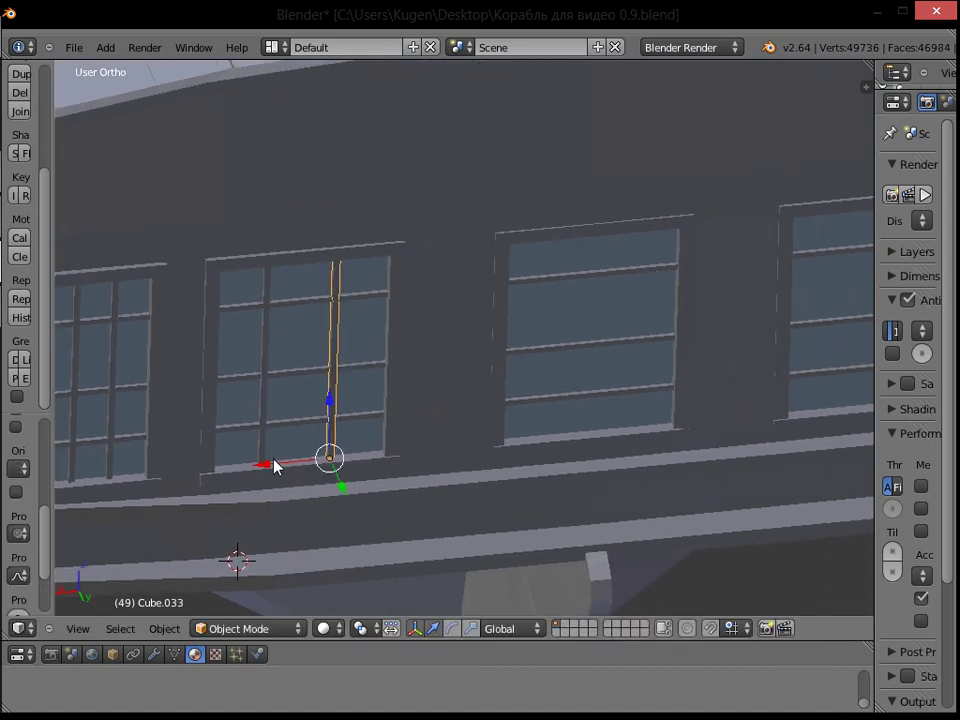
pyautogui.press('g')
pyautogui.press('x')
pyautogui.click(493, 441)
pyautogui.hotkey('shift', 'd')
pyautogui.rightClick(587, 400)
pyautogui.press('g')
pyautogui.press('x')
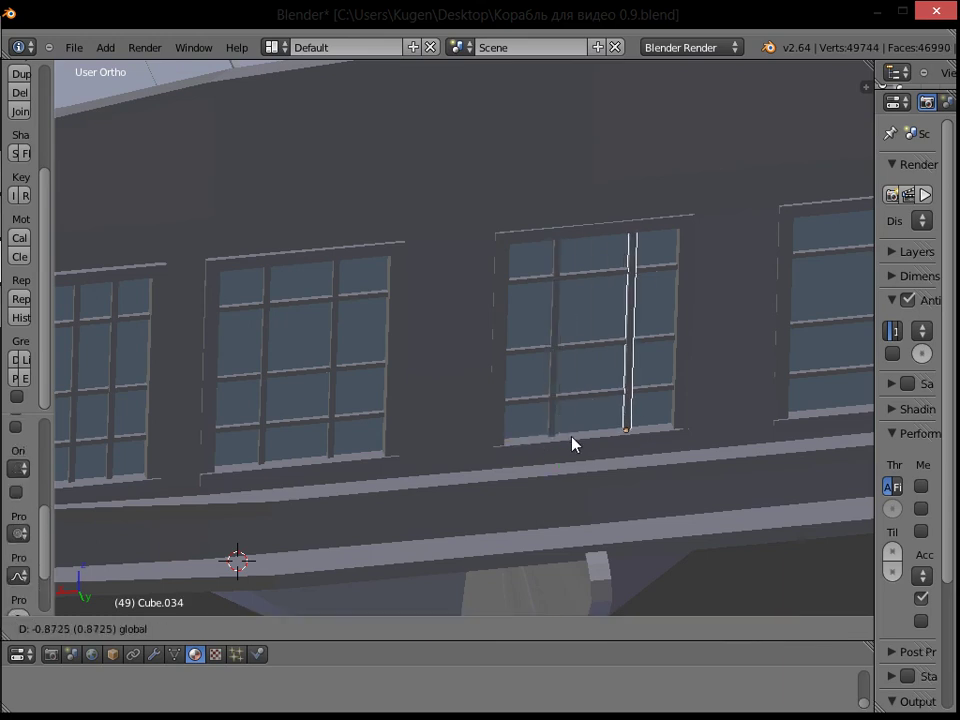
pyautogui.click(580, 440)
# Step: Add two vertical bar copies to the fourth stern window, spacing them along negative X
pyautogui.hotkey('shift', 'd')
pyautogui.rightClick(700, 370)
pyautogui.keyDown('shift'); pyautogui.moveTo(724, 334); pyautogui.dragTo(418, 377, button='middle'); pyautogui.keyUp('shift')
pyautogui.hotkey('shift', 'd')
pyautogui.press('x')
pyautogui.moveTo(491, 444); pyautogui.dragTo(553, 451)
pyautogui.hotkey('shift', 'd')
pyautogui.rightClick(501, 440)
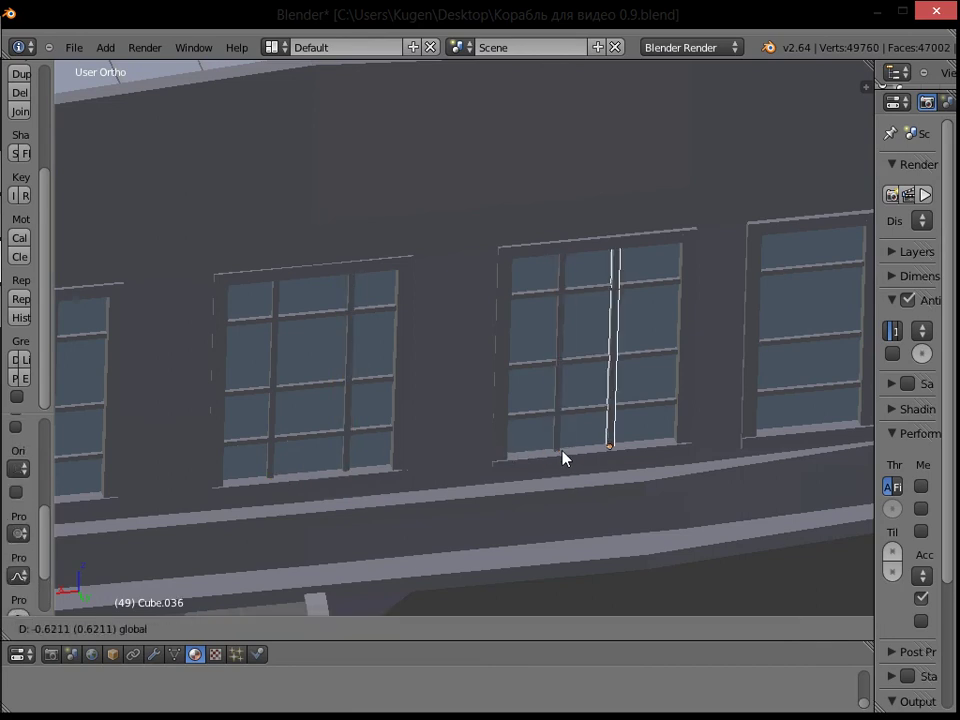
pyautogui.click(582, 451)
# Step: Duplicate the vertical bar twice more along negative X to divide the fifth, narrow stern window
pyautogui.hotkey('shift', 'd')
pyautogui.rightClick(686, 383)
pyautogui.keyDown('shift'); pyautogui.moveTo(686, 383); pyautogui.dragTo(383, 474, button='middle'); pyautogui.keyUp('shift')
pyautogui.press('g')
pyautogui.press('x')
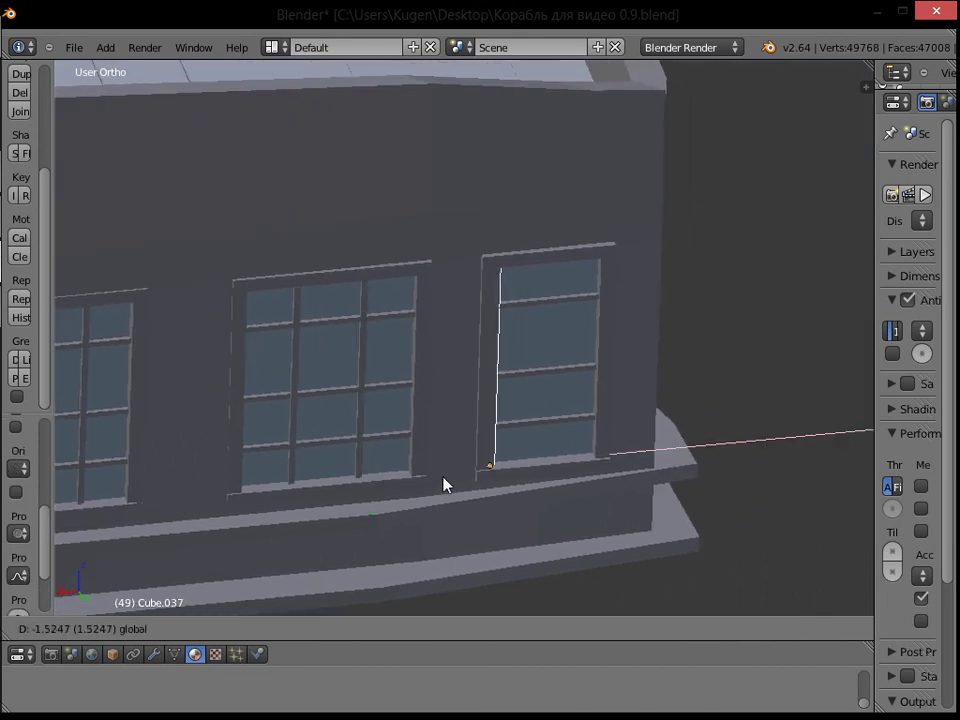
pyautogui.click(469, 484)
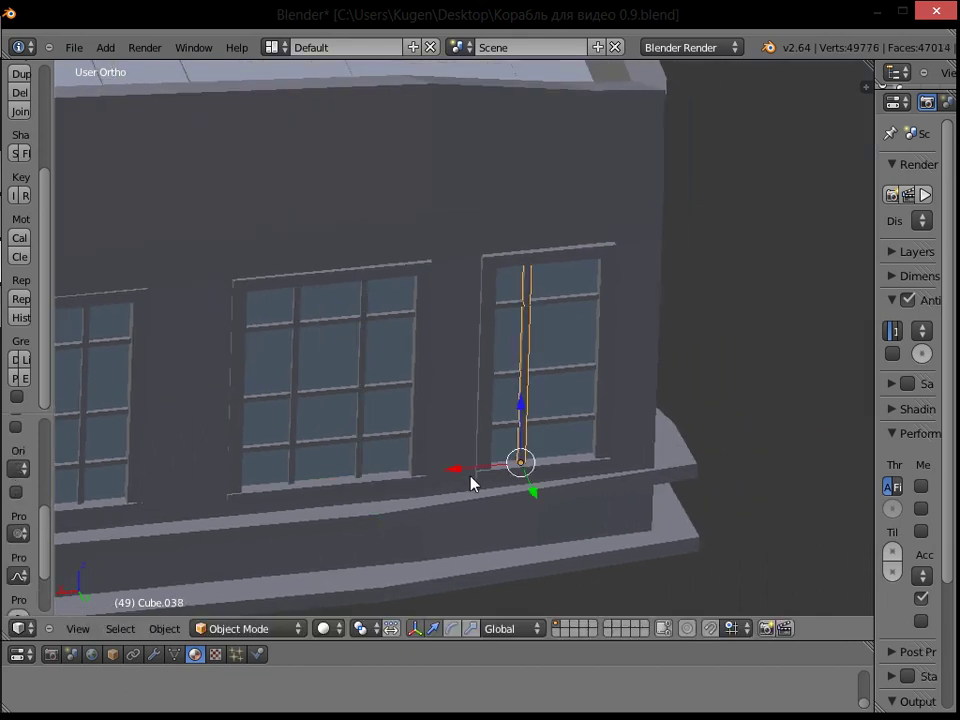
pyautogui.hotkey('shift', 'd')
pyautogui.press('x')
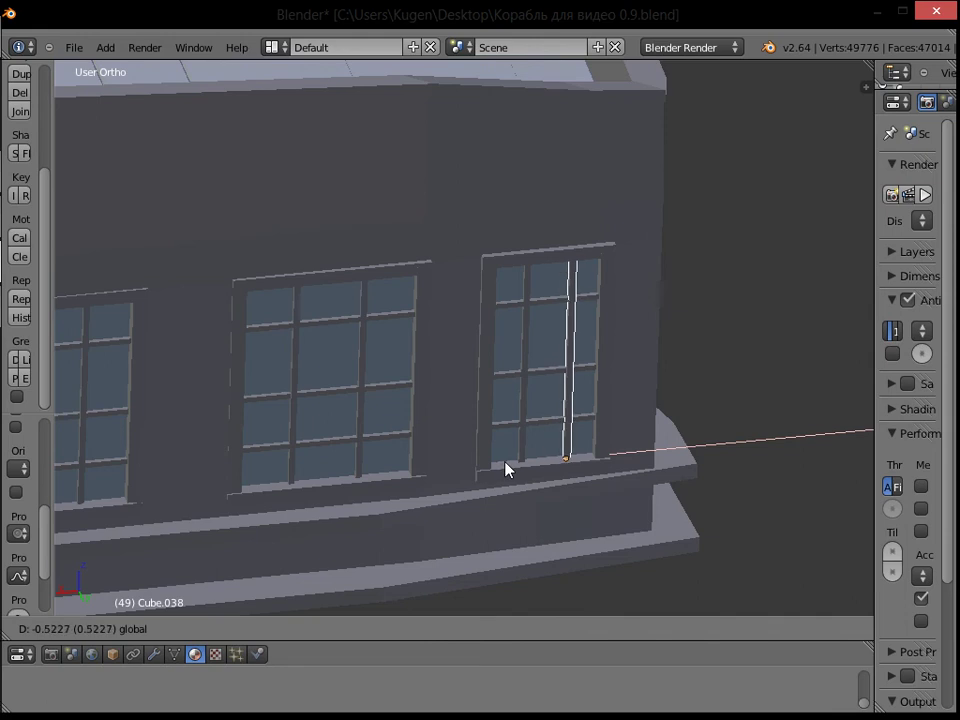
pyautogui.click(499, 462)
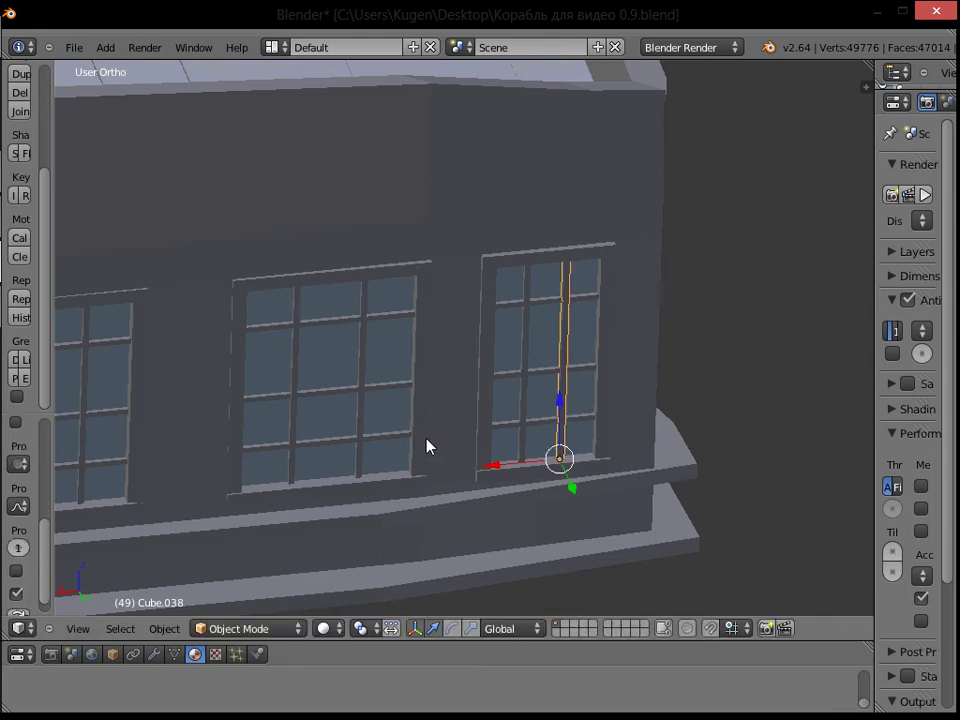
# Step: Duplicate the trim strip directly beneath the stern windows and raise the copy along Z to just above the windows
pyautogui.scroll(-4, 425, 436)
pyautogui.moveTo(420, 433); pyautogui.dragTo(566, 476, button='middle')
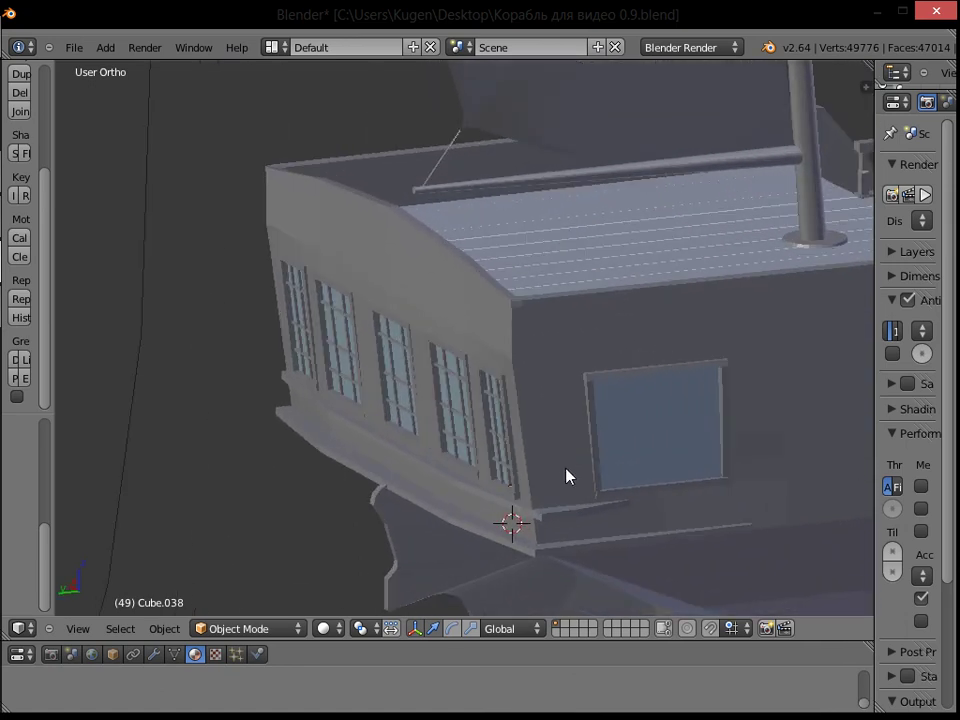
pyautogui.rightClick(559, 521)
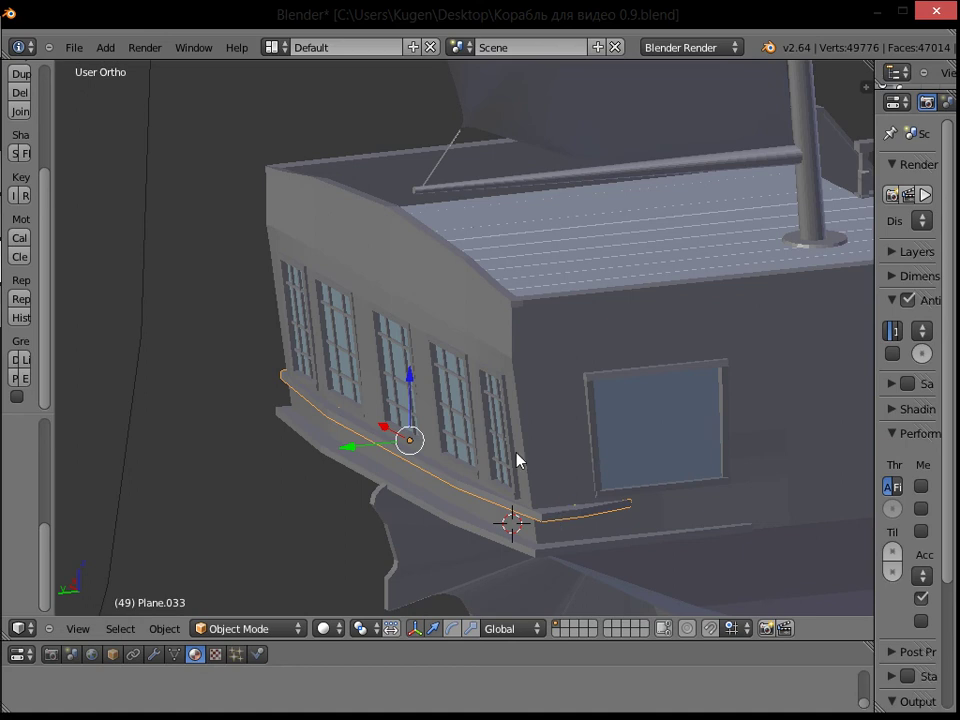
pyautogui.hotkey('shift', 'd')
pyautogui.press('Escape')
pyautogui.press('g')
pyautogui.press('z')
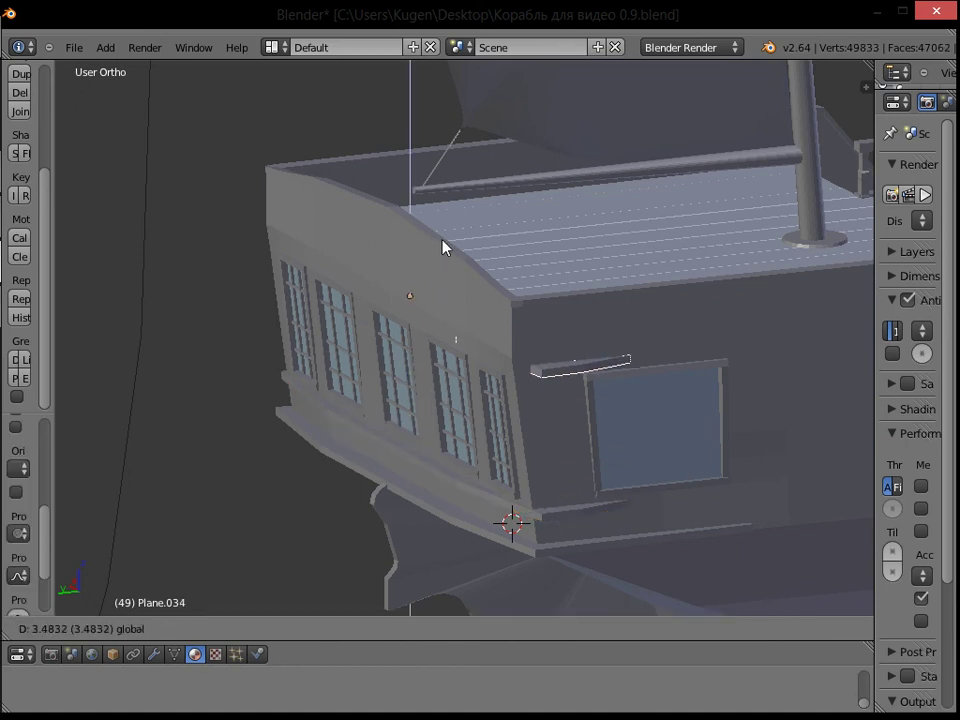
pyautogui.click(456, 240)
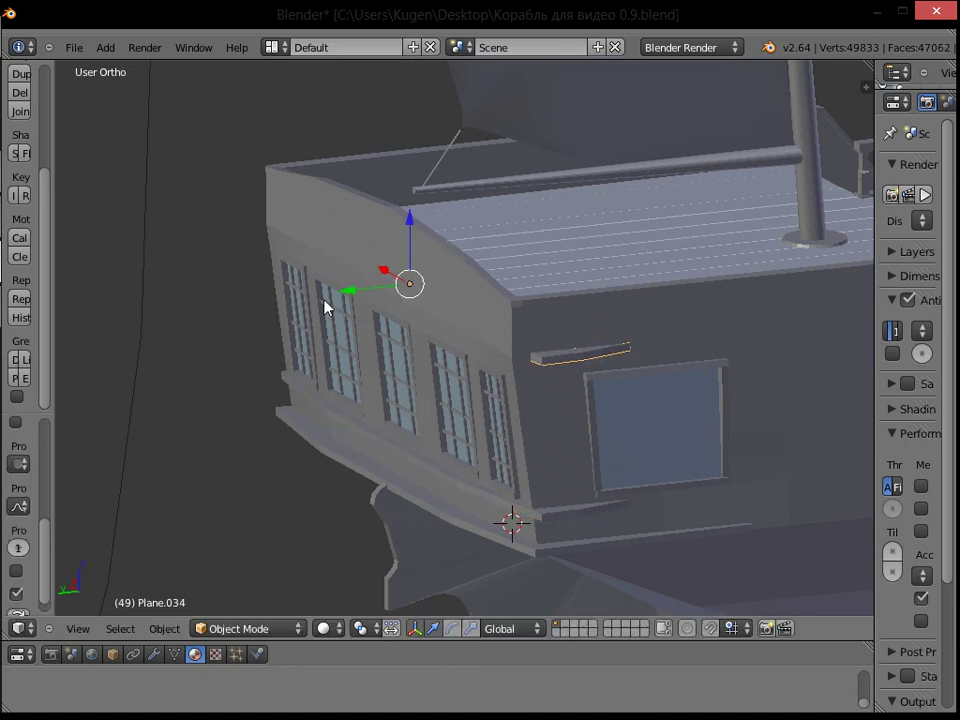
# Step: Shift the raised trim strip about 0.42 along Y, then refine its Y position so it protrudes from the stern wall
pyautogui.press('g')
pyautogui.press('y')
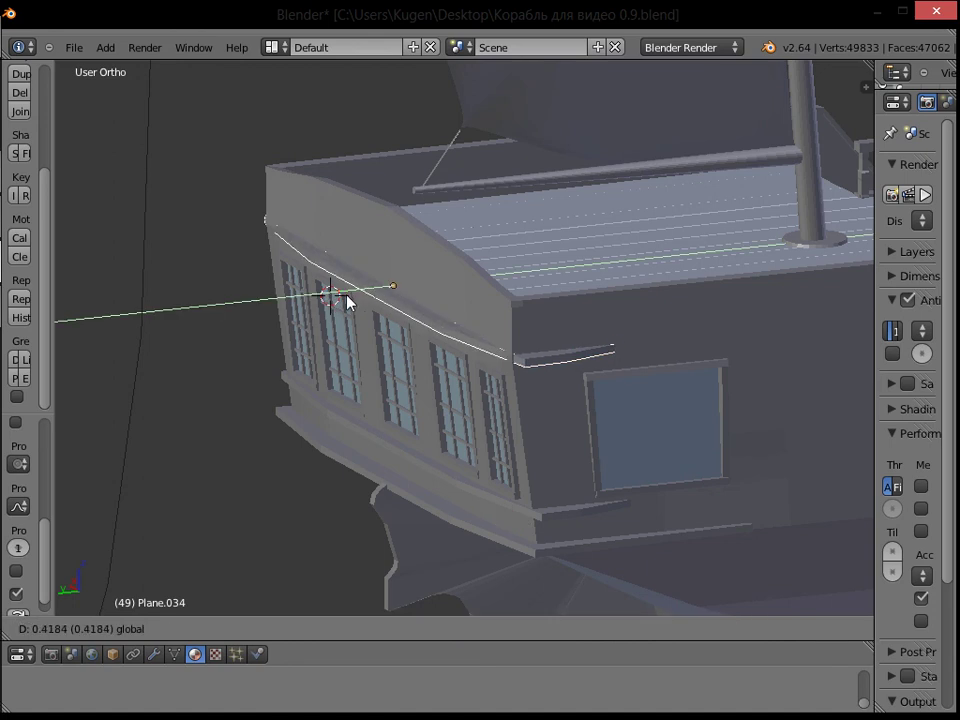
pyautogui.click(345, 303)
pyautogui.moveTo(418, 306); pyautogui.dragTo(790, 274, button='middle')
pyautogui.click(610, 258)
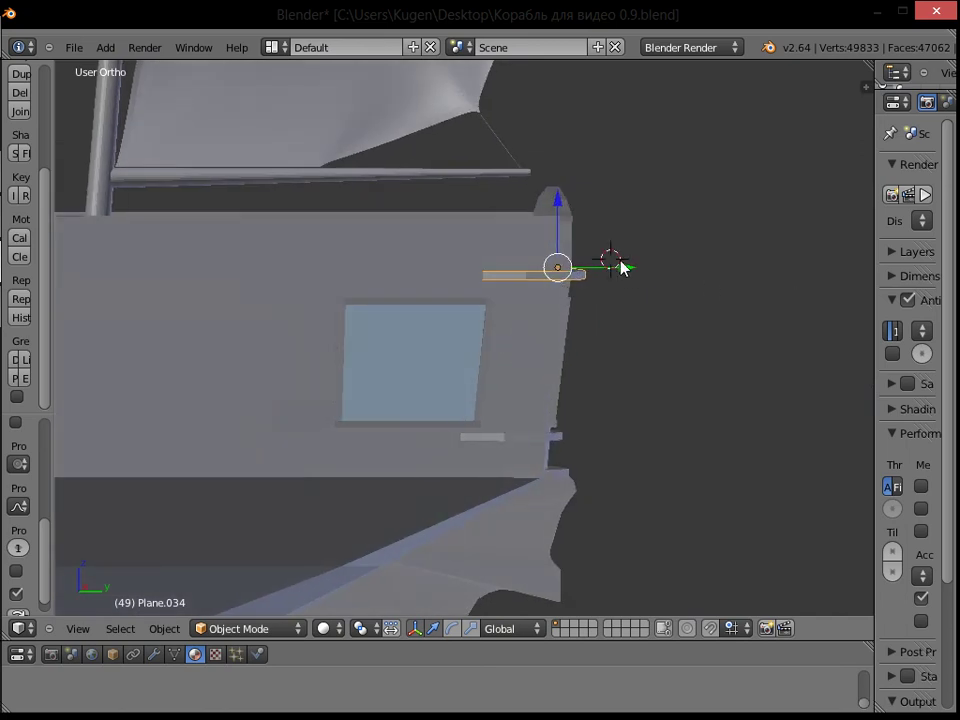
pyautogui.moveTo(620, 270); pyautogui.dragTo(634, 273)
pyautogui.moveTo(669, 285); pyautogui.dragTo(465, 366, button='middle')
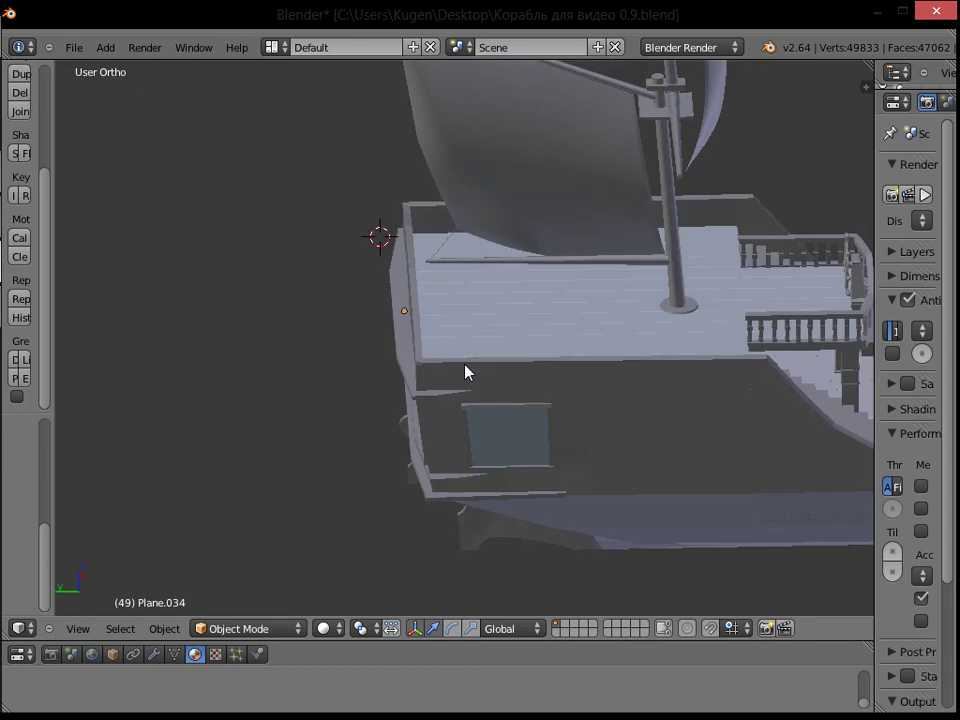
# Step: Select the edge loops either side of the centre on the trim strip above the stern windows and shift them slightly along Y
pyautogui.rightClick(400, 357)
pyautogui.press('Tab')
pyautogui.moveTo(403, 354); pyautogui.dragTo(555, 315, button='middle')
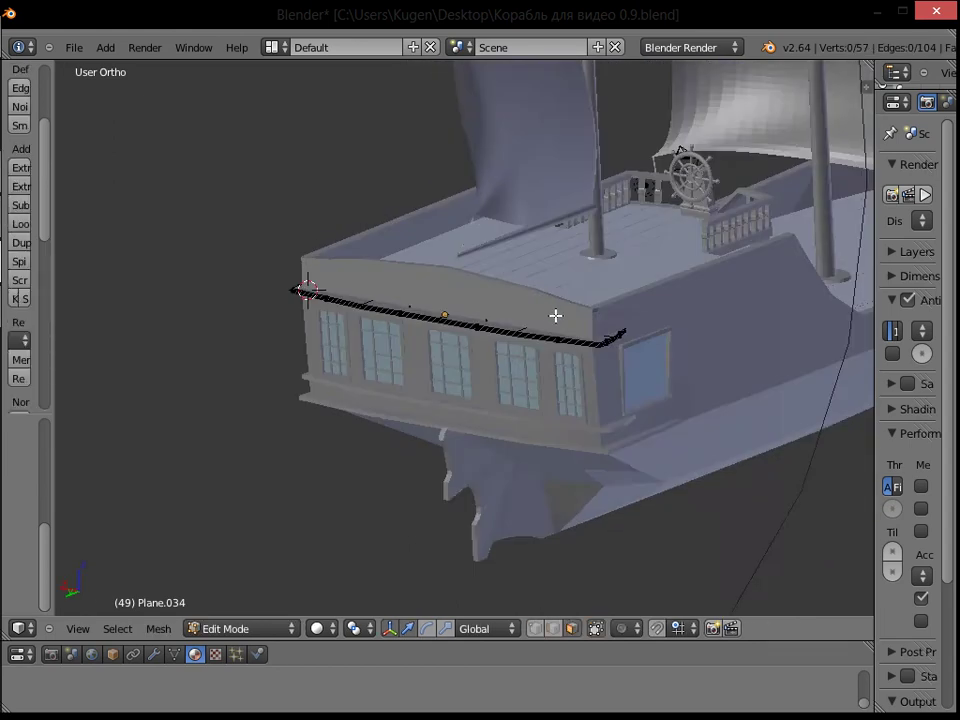
pyautogui.scroll(8, 636, 341)
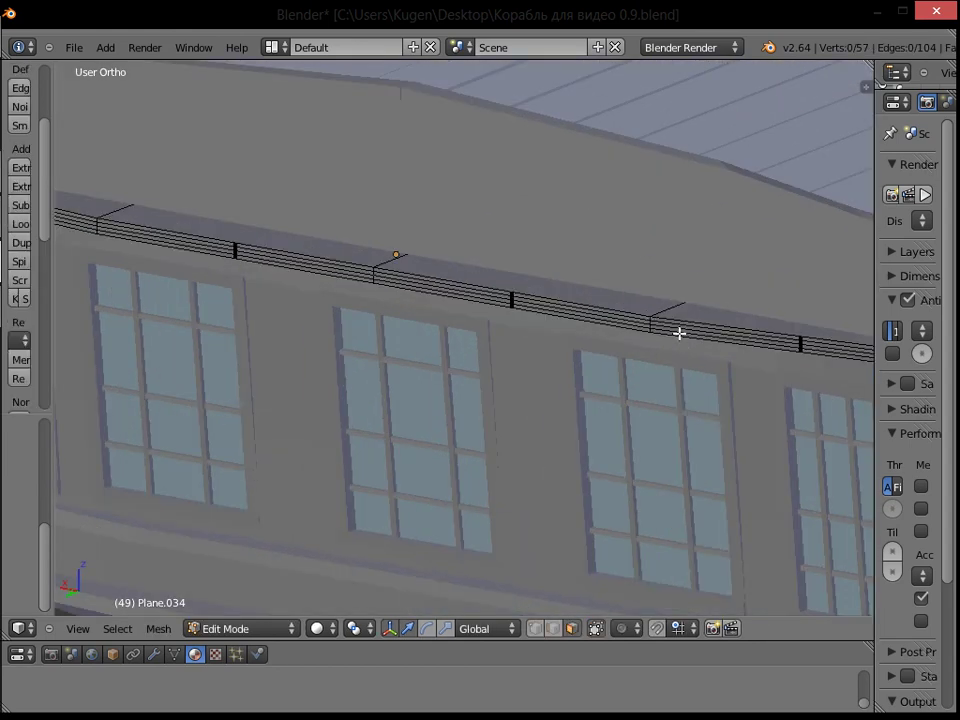
pyautogui.scroll(3, 700, 330)
pyautogui.rightClick(788, 312)
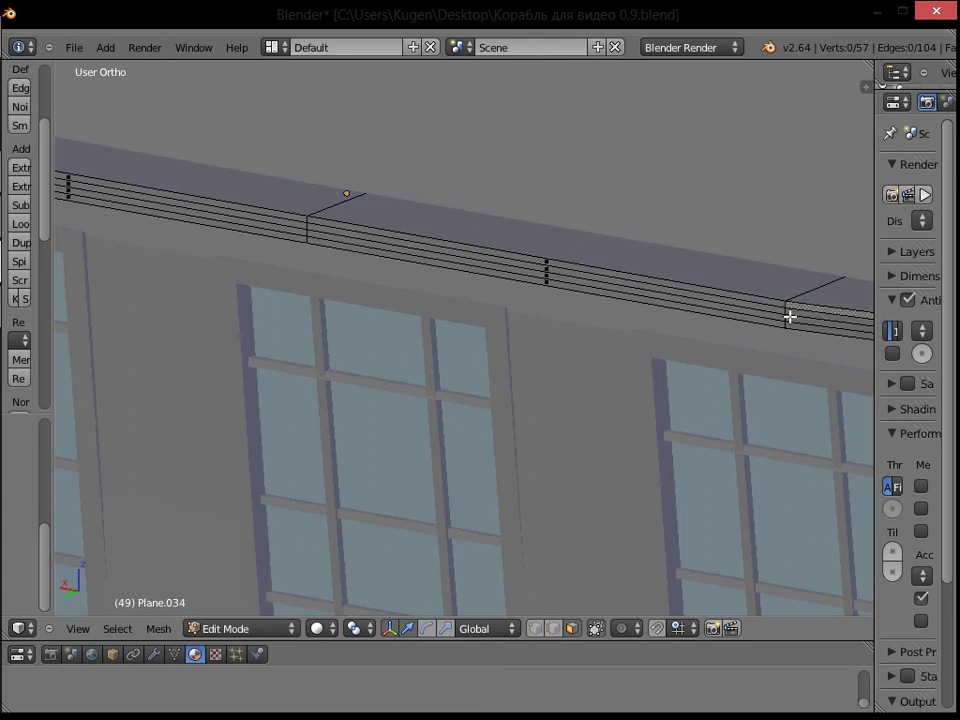
pyautogui.click(553, 629)
pyautogui.rightClick(785, 307)
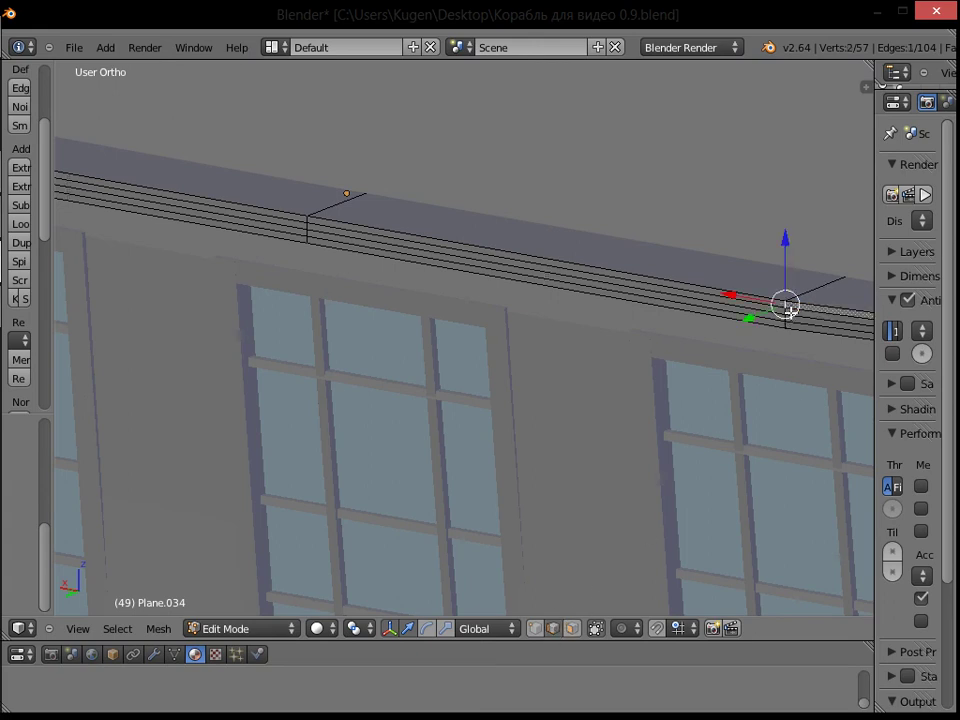
pyautogui.click(535, 630)
pyautogui.press('a')
pyautogui.keyDown('alt'); pyautogui.rightClick(784, 305); pyautogui.keyUp('alt')
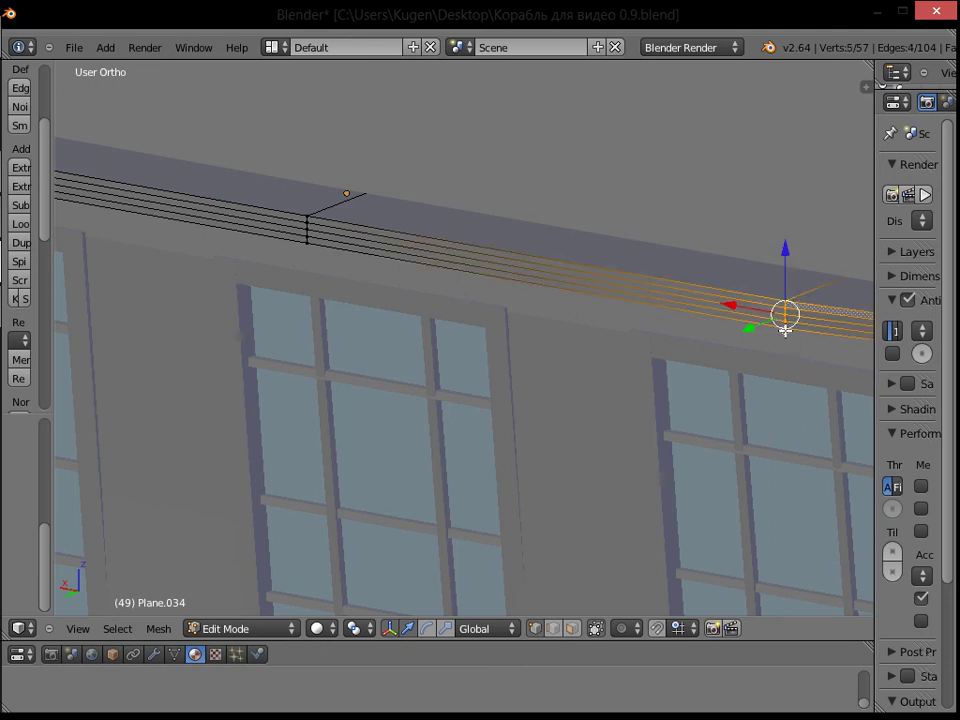
pyautogui.scroll(-5, 369, 246)
pyautogui.moveTo(369, 245); pyautogui.dragTo(487, 264, button='middle')
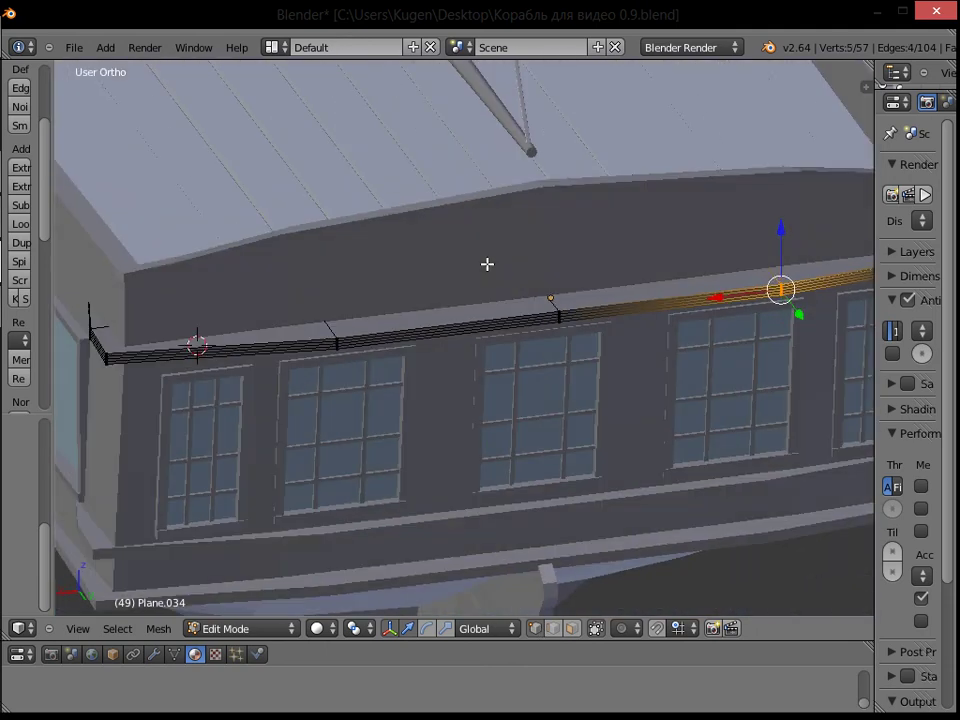
pyautogui.keyDown('alt'); pyautogui.keyDown('shift'); pyautogui.rightClick(339, 341); pyautogui.keyUp('shift'); pyautogui.keyUp('alt')
pyautogui.moveTo(572, 343)
pyautogui.mouseDown()
pyautogui.moveTo(572, 324)
pyautogui.moveTo(570, 334)
pyautogui.mouseUp()
pyautogui.keyDown('alt'); pyautogui.rightClick(559, 318); pyautogui.keyUp('alt')
pyautogui.press('a')
pyautogui.press('Tab')
pyautogui.press('a')
# Step: Duplicate the upper horizontal glazing bar of the stern windows and move the copy along X beside the nearest side window
pyautogui.moveTo(571, 339); pyautogui.dragTo(518, 336, button='middle')
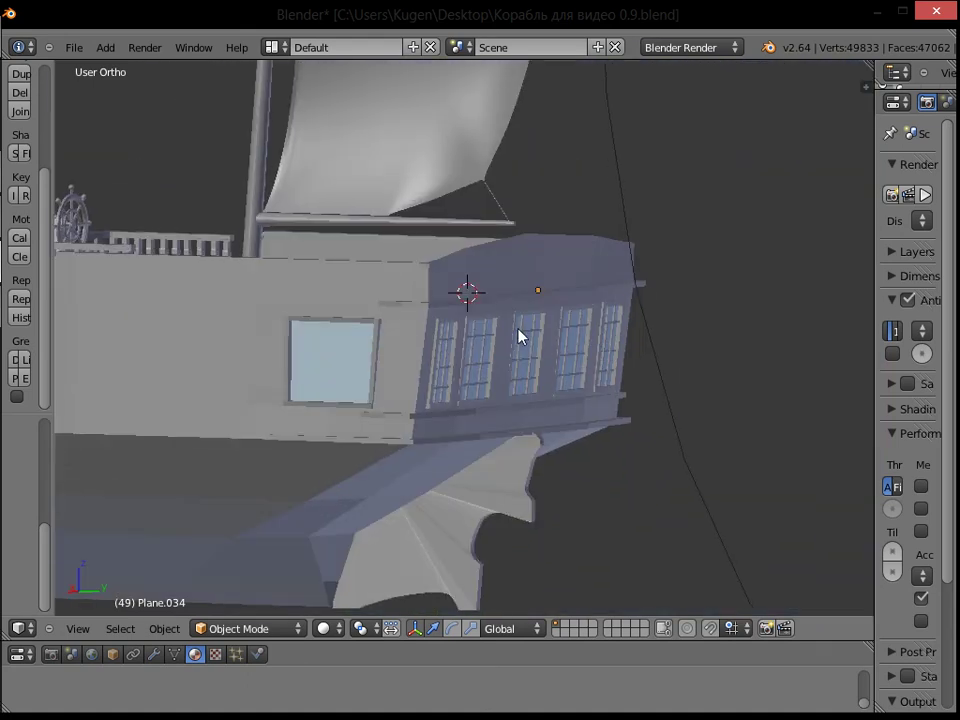
pyautogui.rightClick(443, 383)
pyautogui.scroll(4, 486, 376)
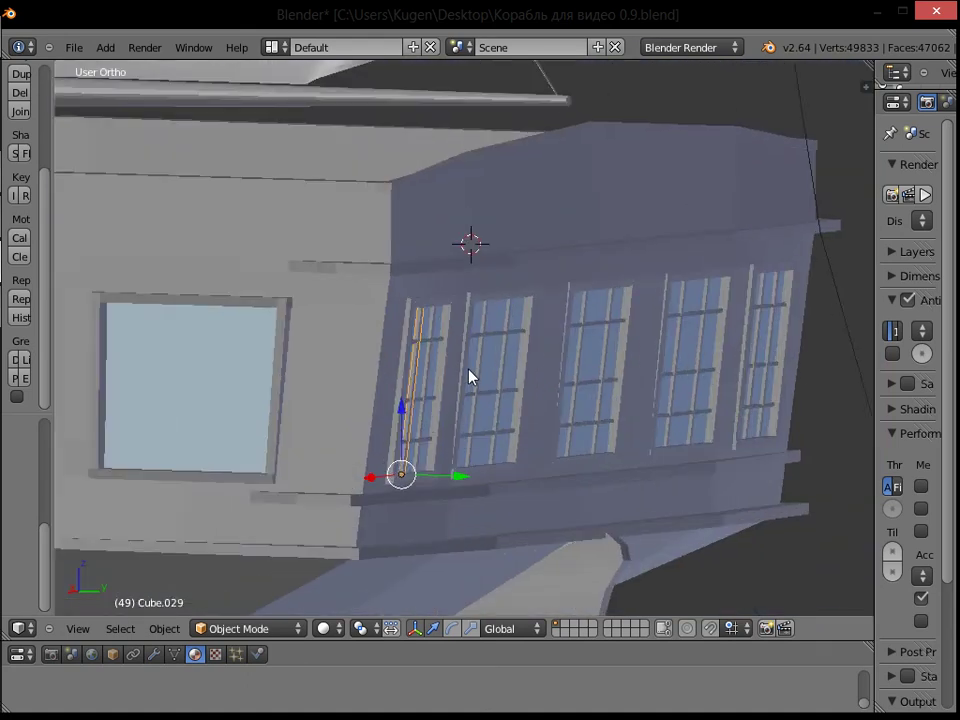
pyautogui.moveTo(476, 377); pyautogui.dragTo(373, 415, button='middle')
pyautogui.rightClick(336, 433)
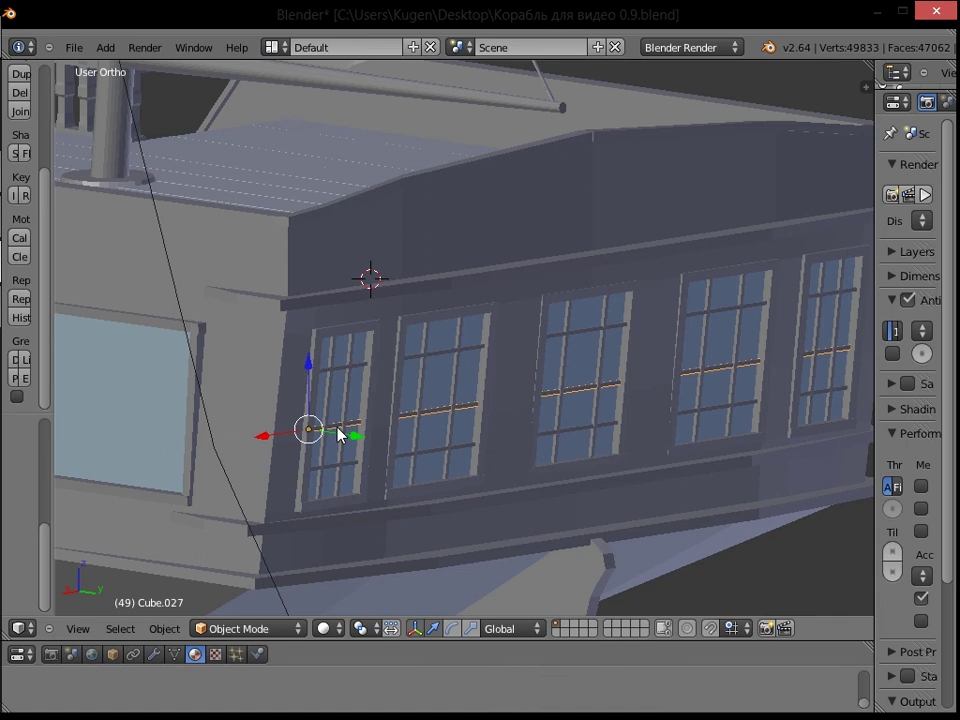
pyautogui.rightClick(346, 373)
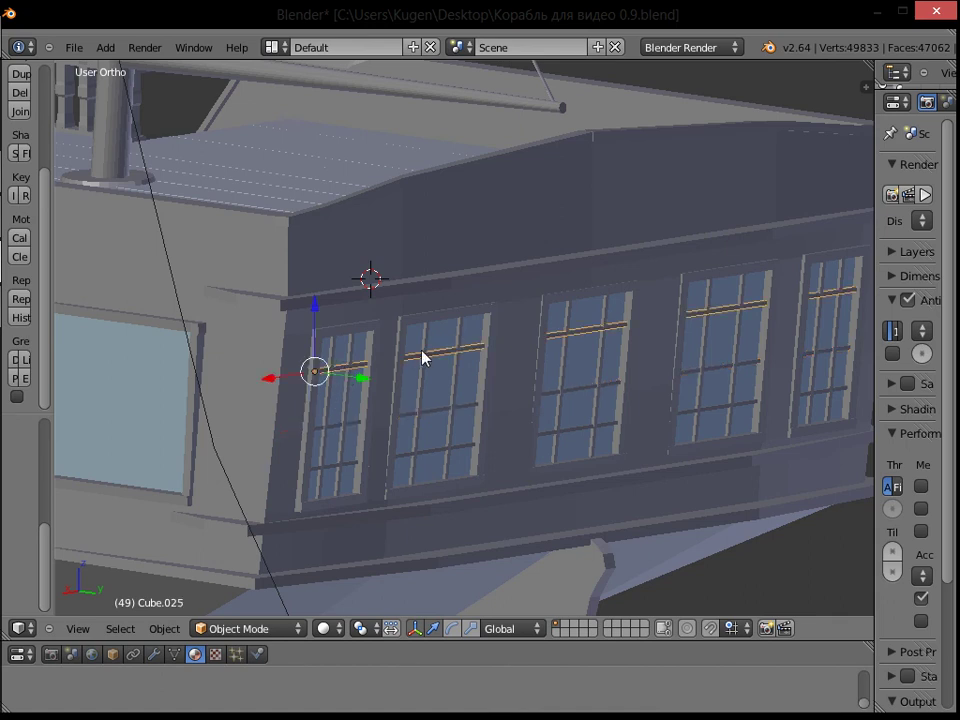
pyautogui.hotkey('shift', 'd')
pyautogui.rightClick(368, 390)
pyautogui.press('g')
pyautogui.press('x')
pyautogui.click(268, 418)
pyautogui.moveTo(262, 393); pyautogui.dragTo(104, 371)
pyautogui.keyDown('shift'); pyautogui.moveTo(178, 365); pyautogui.dragTo(490, 352, button='middle'); pyautogui.keyUp('shift')
pyautogui.scroll(1, 490, 352)
# Step: Shorten the copied bar to a small block by moving its end face along X, refining it by about 0.06
pyautogui.press('Tab')
pyautogui.moveTo(726, 334); pyautogui.dragTo(678, 333, button='middle')
pyautogui.scroll(-3, 678, 333)
pyautogui.press('g')
pyautogui.press('x')
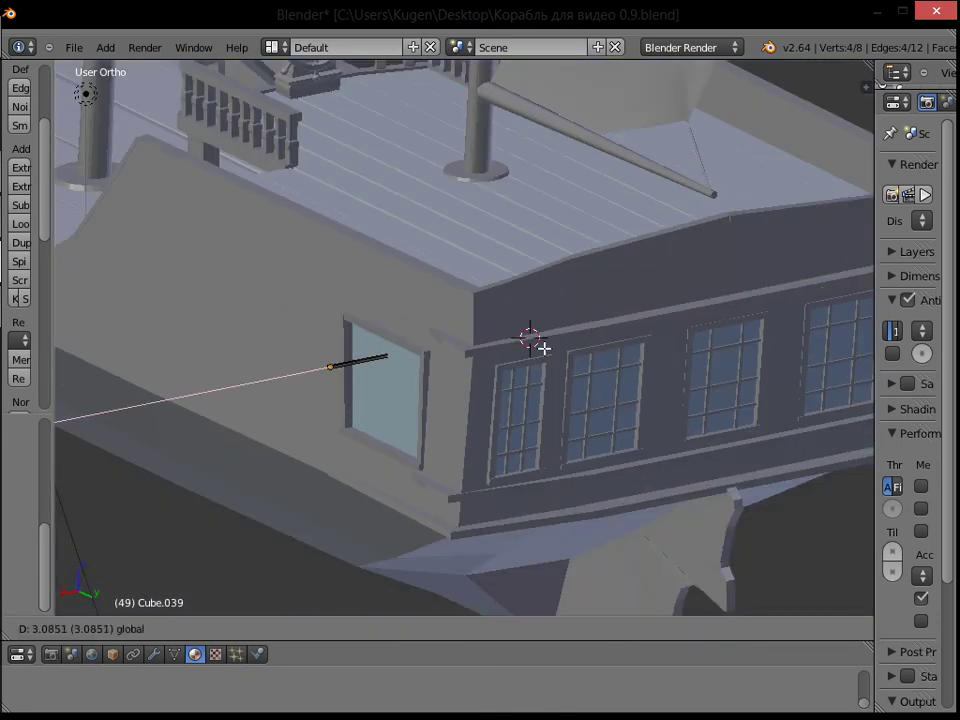
pyautogui.click(291, 396)
pyautogui.scroll(5, 343, 415)
pyautogui.press('g')
pyautogui.press('x')
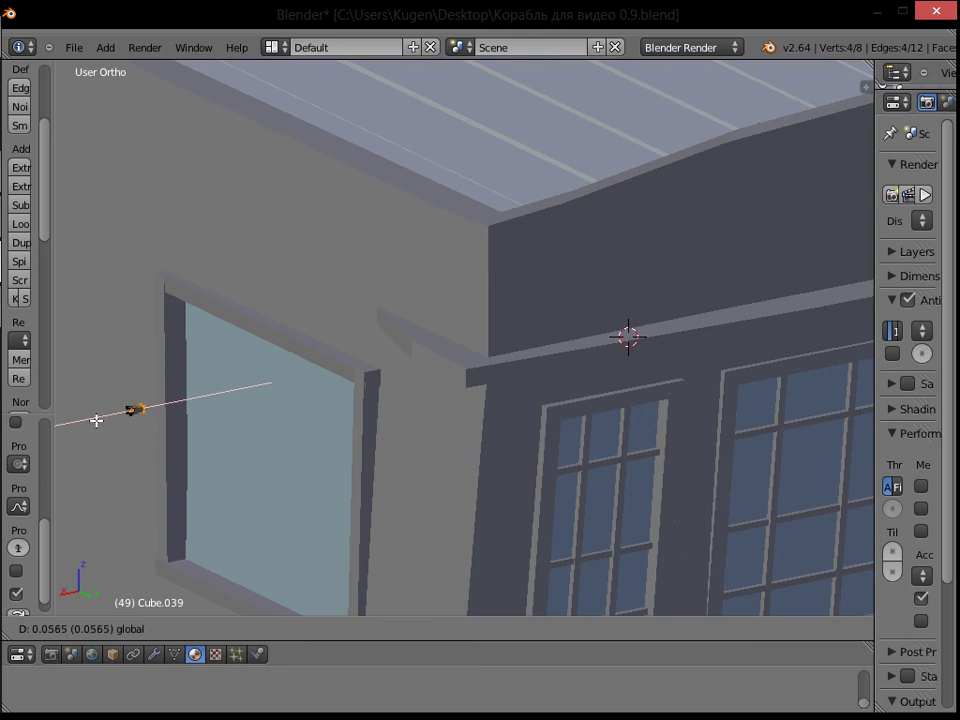
pyautogui.click(95, 420)
pyautogui.moveTo(169, 409); pyautogui.dragTo(492, 390, button='middle')
pyautogui.scroll(3, 503, 543)
pyautogui.scroll(2, 231, 431)
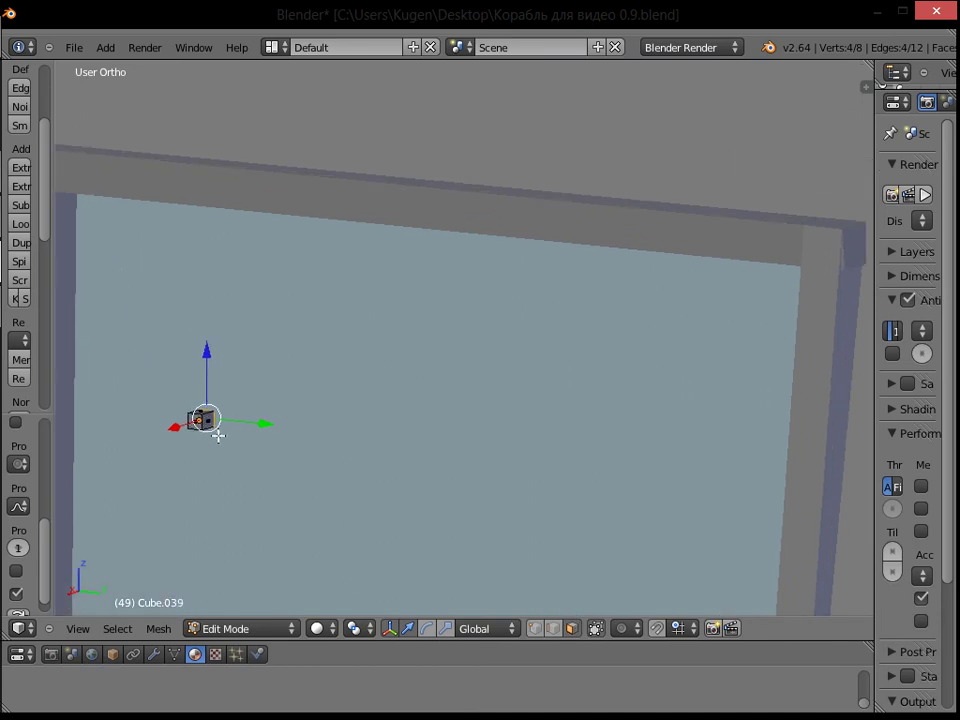
pyautogui.scroll(-5, 314, 413)
# Step: Place the short bar at the side window's forward edge, shifting it about 1.6 along negative X and about 0.25 along negative Y
pyautogui.press('Tab')
pyautogui.scroll(2, 483, 425)
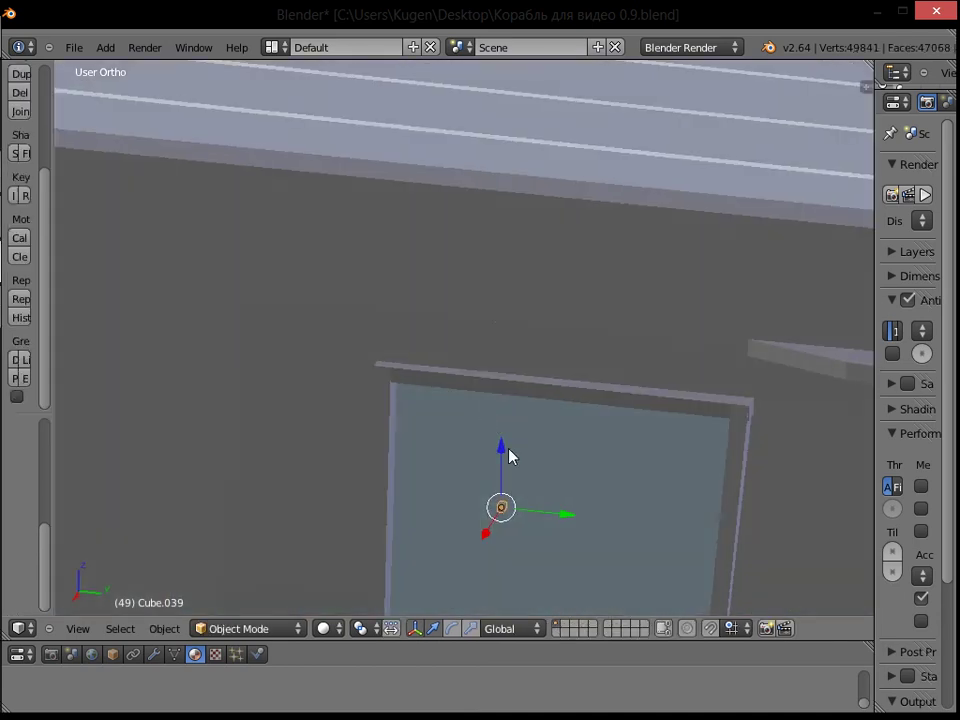
pyautogui.press('g')
pyautogui.press('y')
pyautogui.click(354, 534)
pyautogui.press('g')
pyautogui.press('x')
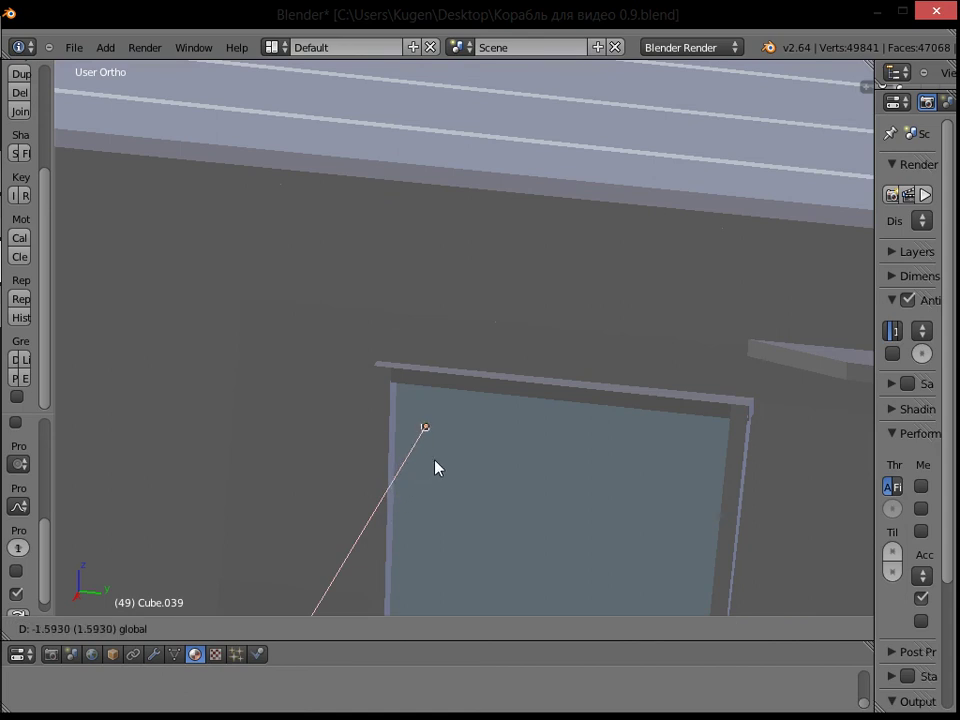
pyautogui.click(431, 470)
pyautogui.press('g')
pyautogui.press('y')
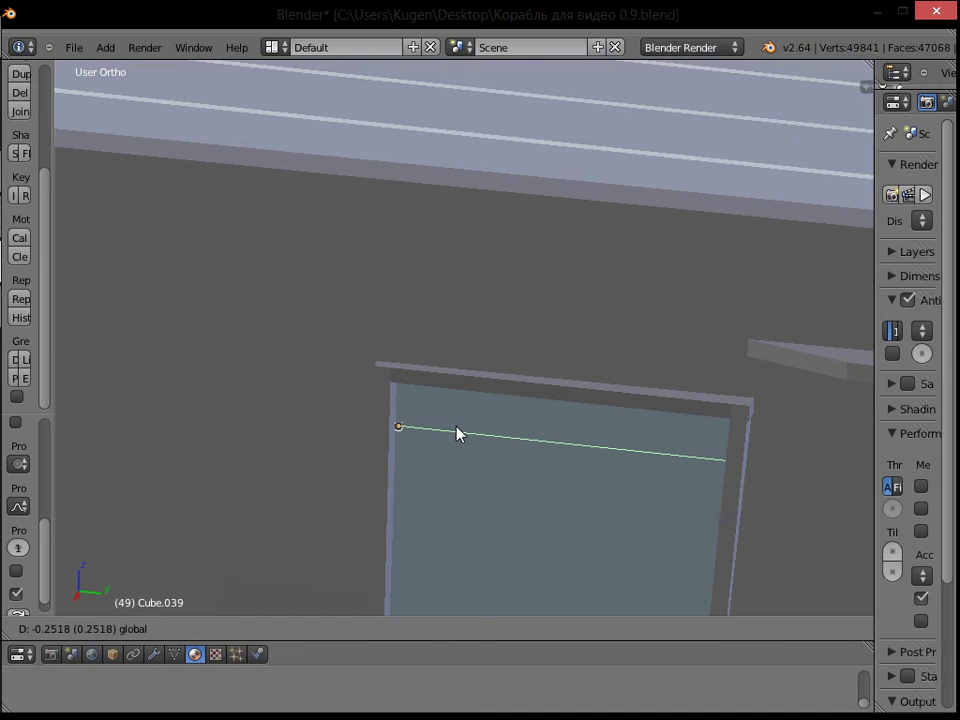
pyautogui.click(455, 433)
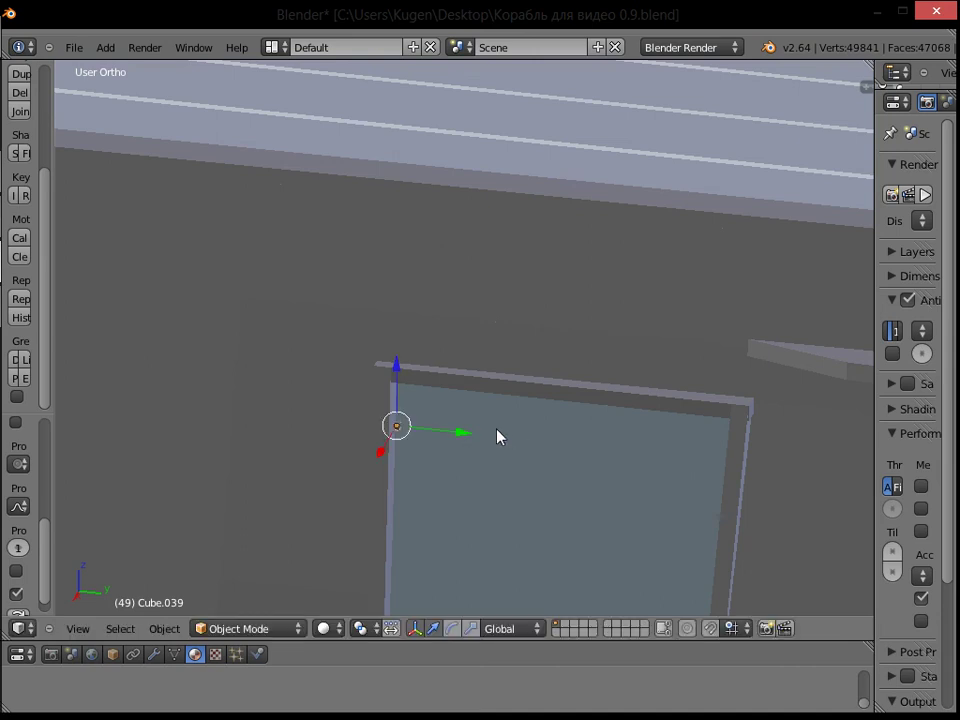
# Step: Stretch the bar's end face along Y so the bar spans the side window's glass
pyautogui.moveTo(471, 431); pyautogui.dragTo(809, 466)
pyautogui.click(809, 466)
pyautogui.scroll(-5, 789, 454)
pyautogui.moveTo(789, 454); pyautogui.dragTo(662, 448, button='middle')
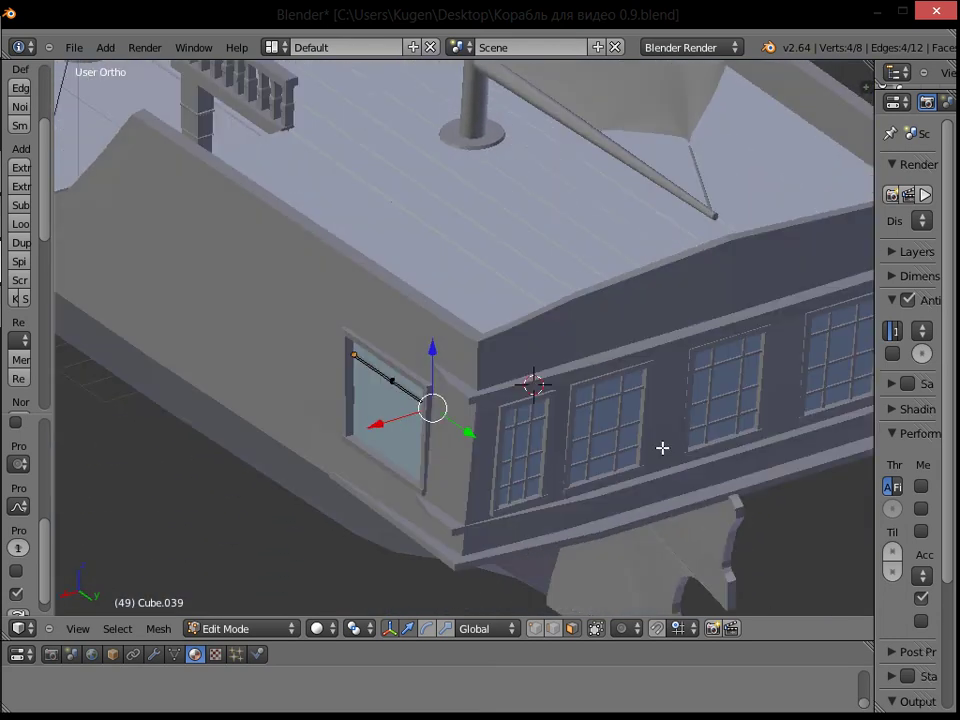
# Step: Nudge the side window's bar along Y and readjust its end face along Y
pyautogui.press('Tab')
pyautogui.moveTo(388, 380); pyautogui.dragTo(384, 377)
pyautogui.press('Tab')
pyautogui.moveTo(542, 439); pyautogui.dragTo(423, 349, button='middle')
pyautogui.press('g')
pyautogui.press('y')
pyautogui.click(557, 399)
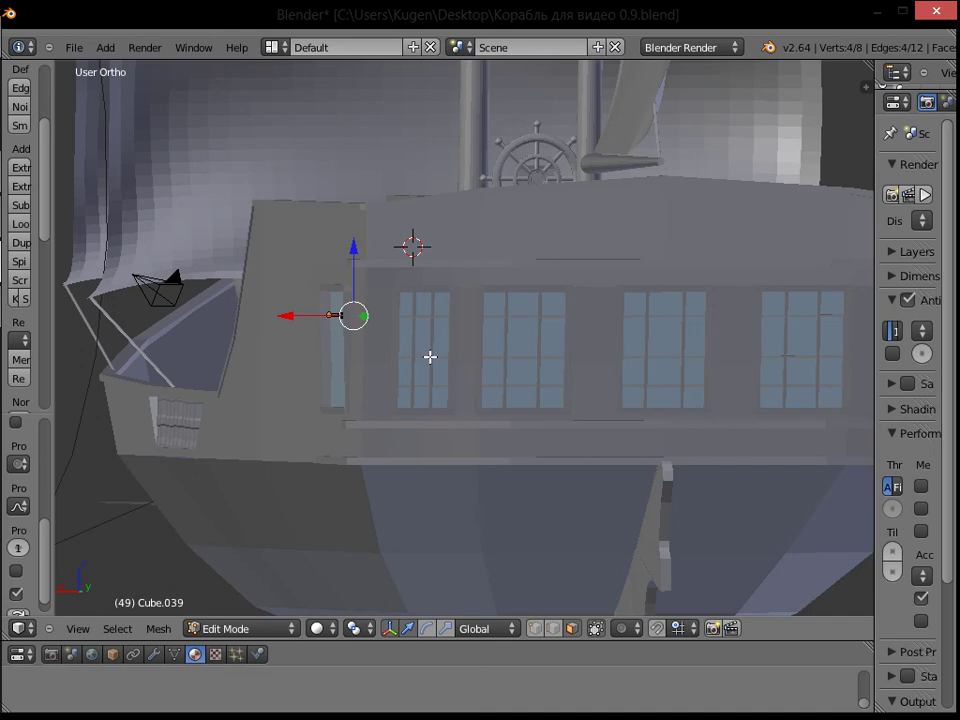
# Step: Raise the middle horizontal bar of the stern windows about 0.15 along Z
pyautogui.press('Tab')
pyautogui.rightClick(421, 358)
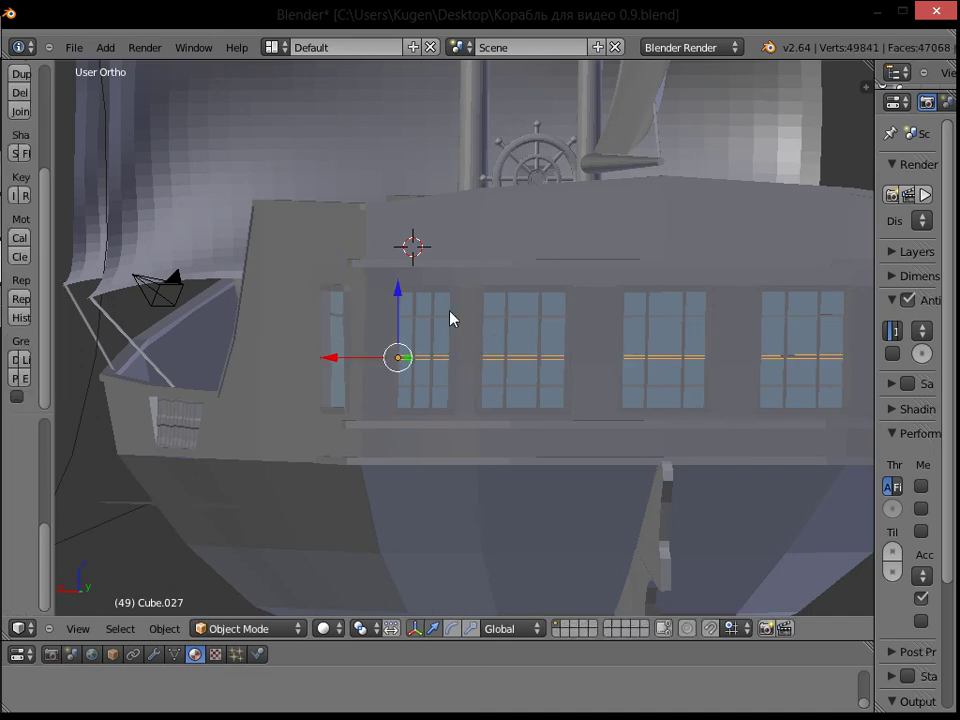
pyautogui.press('g')
pyautogui.press('z')
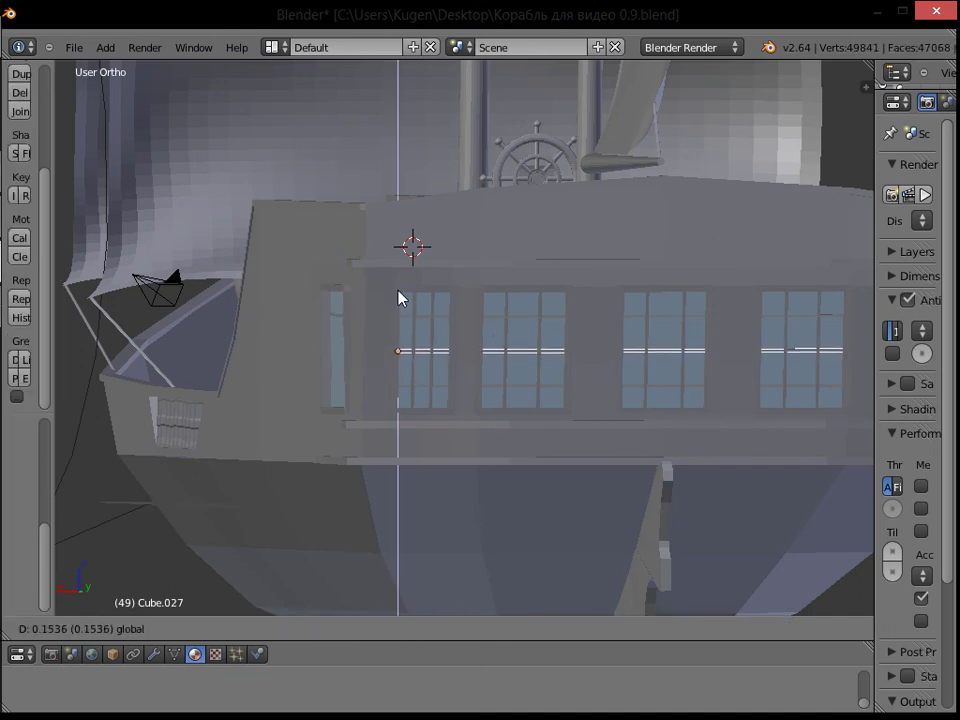
pyautogui.click(398, 298)
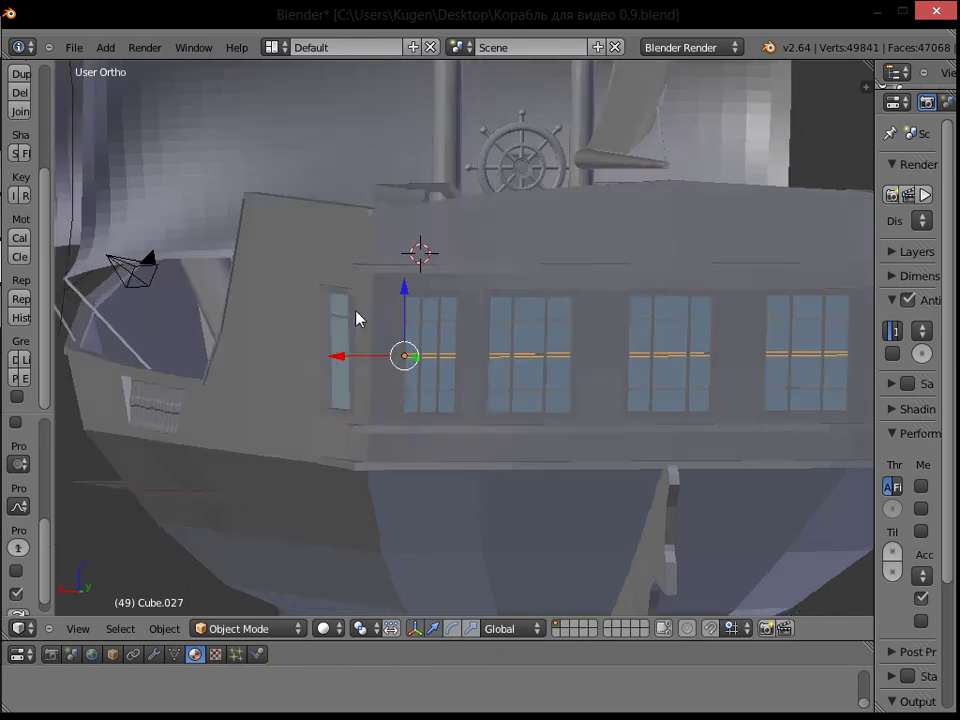
# Step: Duplicate the side window's horizontal bar and lower the copy along Z to the middle of the glass
pyautogui.moveTo(336, 315); pyautogui.dragTo(439, 315, button='middle')
pyautogui.rightClick(443, 312)
pyautogui.hotkey('shift', 'd')
pyautogui.click(465, 312)
pyautogui.moveTo(381, 252); pyautogui.dragTo(380, 290)
pyautogui.keyDown('shift'); pyautogui.rightClick(590, 354); pyautogui.keyUp('shift')
pyautogui.moveTo(615, 349); pyautogui.dragTo(538, 360, button='middle')
pyautogui.keyDown('shift'); pyautogui.rightClick(550, 361); pyautogui.keyUp('shift')
pyautogui.keyDown('shift'); pyautogui.rightClick(560, 358); pyautogui.keyUp('shift')
pyautogui.scroll(3, 565, 360)
pyautogui.press('a')
pyautogui.rightClick(621, 364)
pyautogui.rightClick(625, 367)
pyautogui.keyDown('shift'); pyautogui.rightClick(410, 366); pyautogui.keyUp('shift')
# Step: Duplicate the side window's middle bar and lower the copy along Z as a third horizontal bar
pyautogui.rightClick(443, 358)
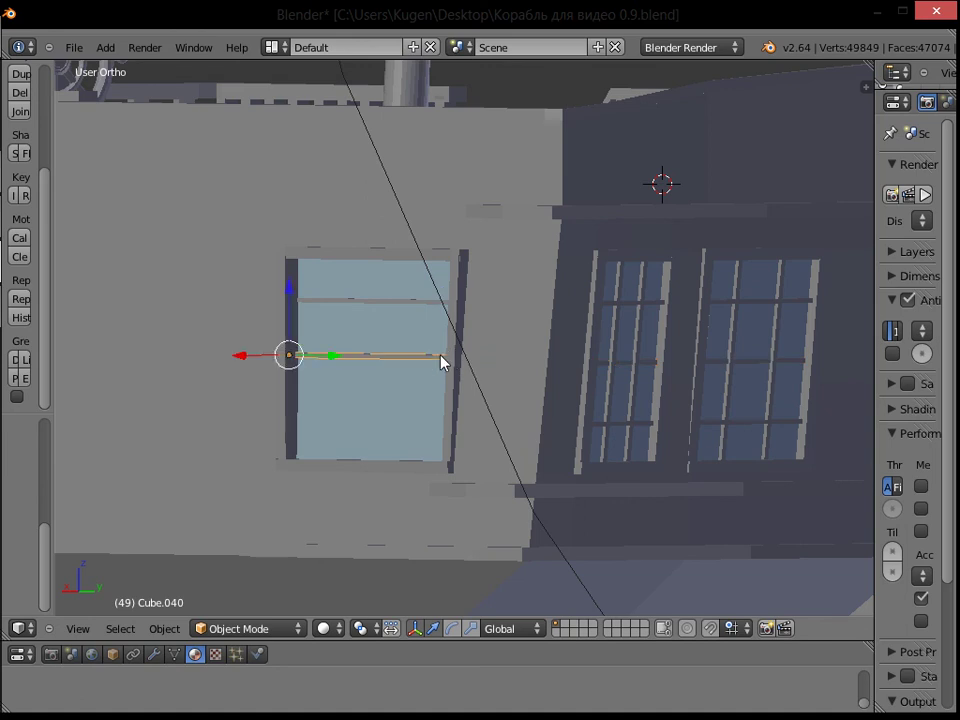
pyautogui.moveTo(413, 332); pyautogui.dragTo(432, 339, button='middle')
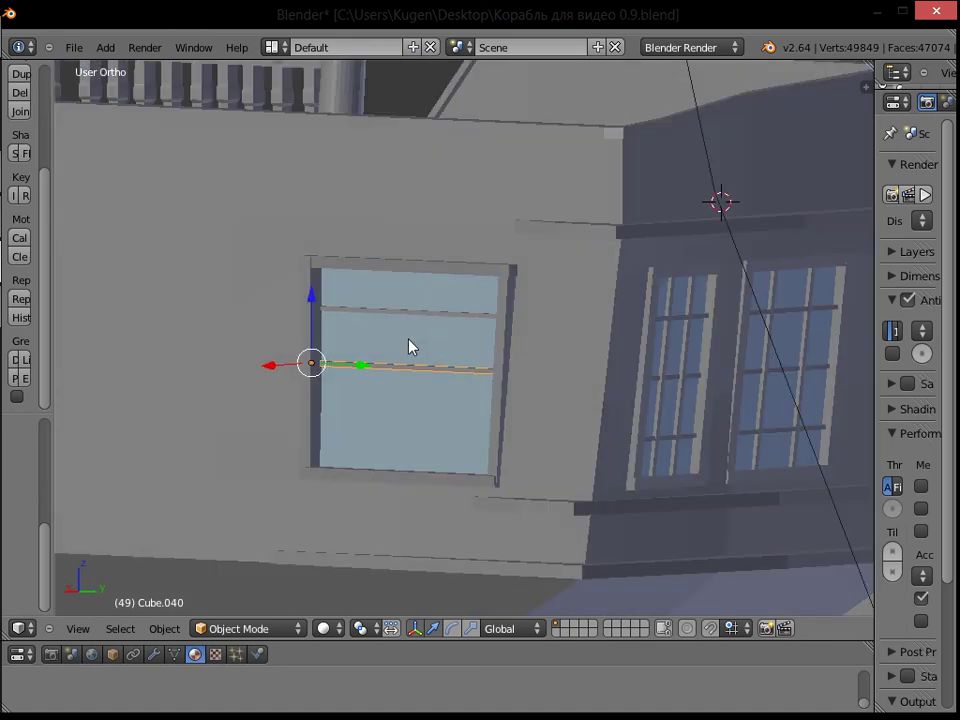
pyautogui.hotkey('shift', 'd')
pyautogui.rightClick(408, 339)
pyautogui.moveTo(321, 305); pyautogui.dragTo(308, 372)
# Step: Duplicate all three side-window bars together and move the copies along X to the window on the opposite side of the ship
pyautogui.keyDown('shift'); pyautogui.rightClick(421, 369); pyautogui.keyUp('shift')
pyautogui.keyDown('shift'); pyautogui.rightClick(449, 314); pyautogui.keyUp('shift')
pyautogui.hotkey('shift', 'd')
pyautogui.rightClick(619, 323)
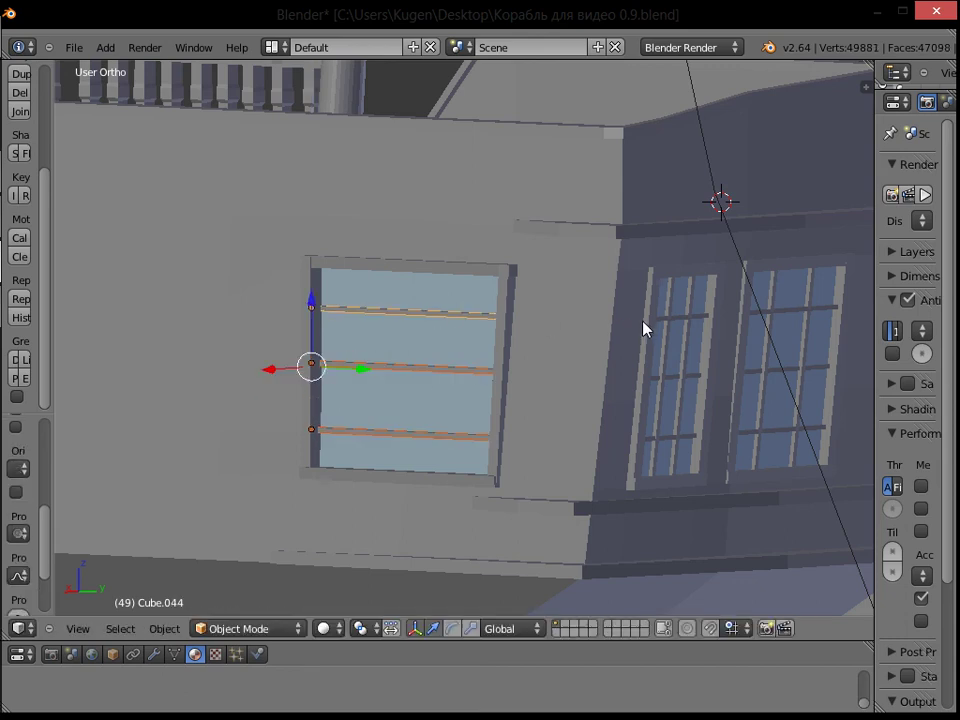
pyautogui.moveTo(645, 322); pyautogui.dragTo(543, 351, button='middle')
pyautogui.scroll(-4, 543, 351)
pyautogui.moveTo(296, 354); pyautogui.dragTo(666, 305)
pyautogui.moveTo(666, 305); pyautogui.dragTo(520, 340, button='middle')
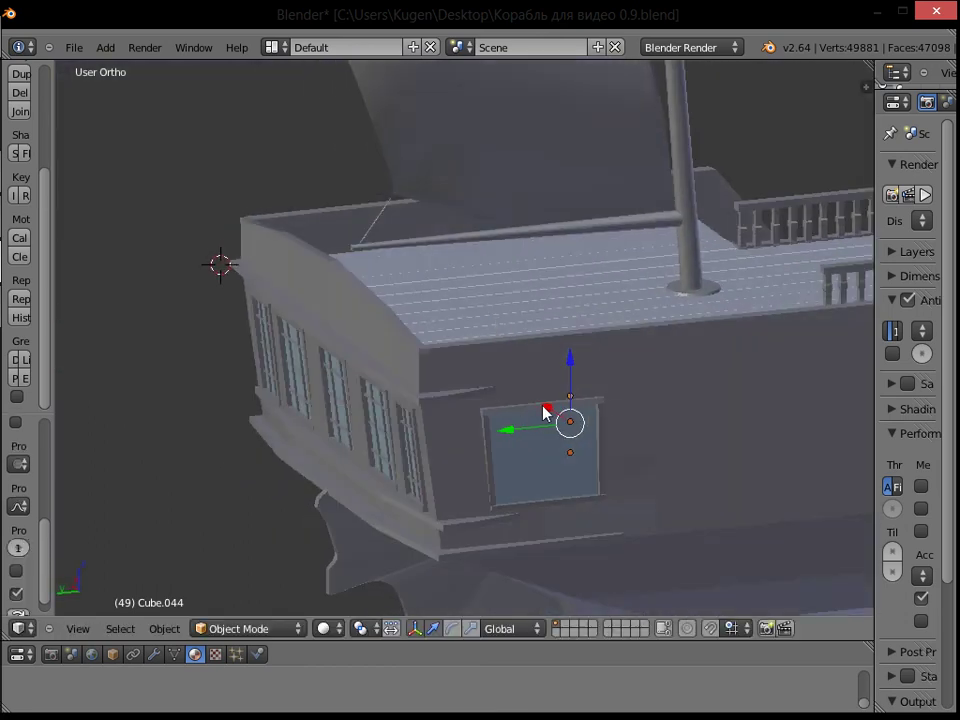
pyautogui.press('g')
pyautogui.press('x')
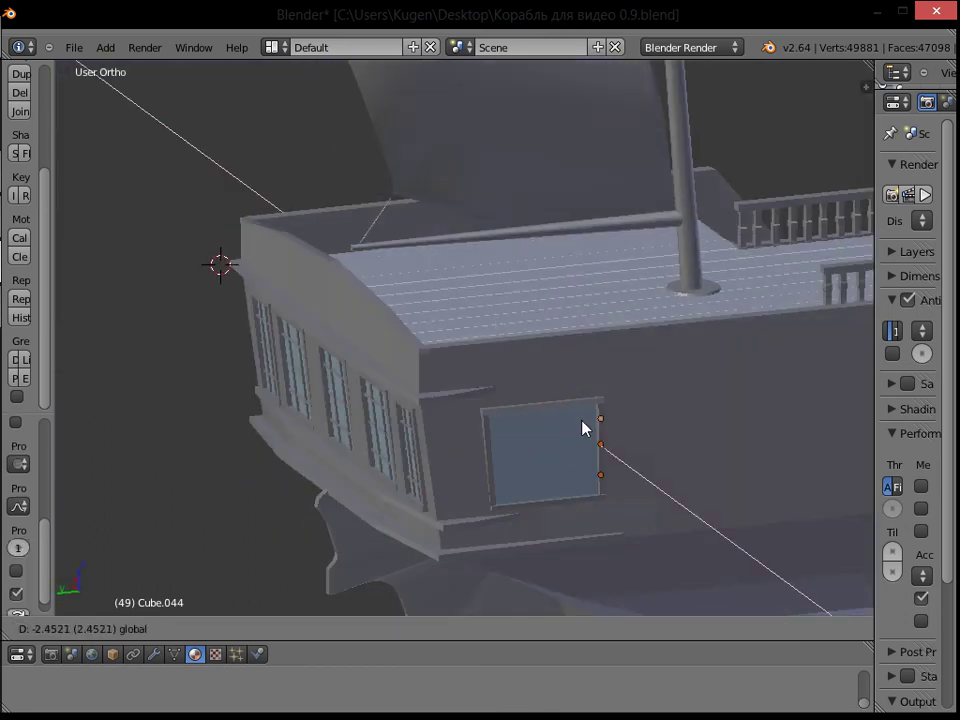
pyautogui.click(585, 428)
# Step: Nudge the three copied bars about 0.02 along negative X against the opposite side window's glass
pyautogui.keyDown('shift'); pyautogui.moveTo(585, 428); pyautogui.dragTo(577, 273, button='middle'); pyautogui.keyUp('shift')
pyautogui.scroll(7, 547, 231)
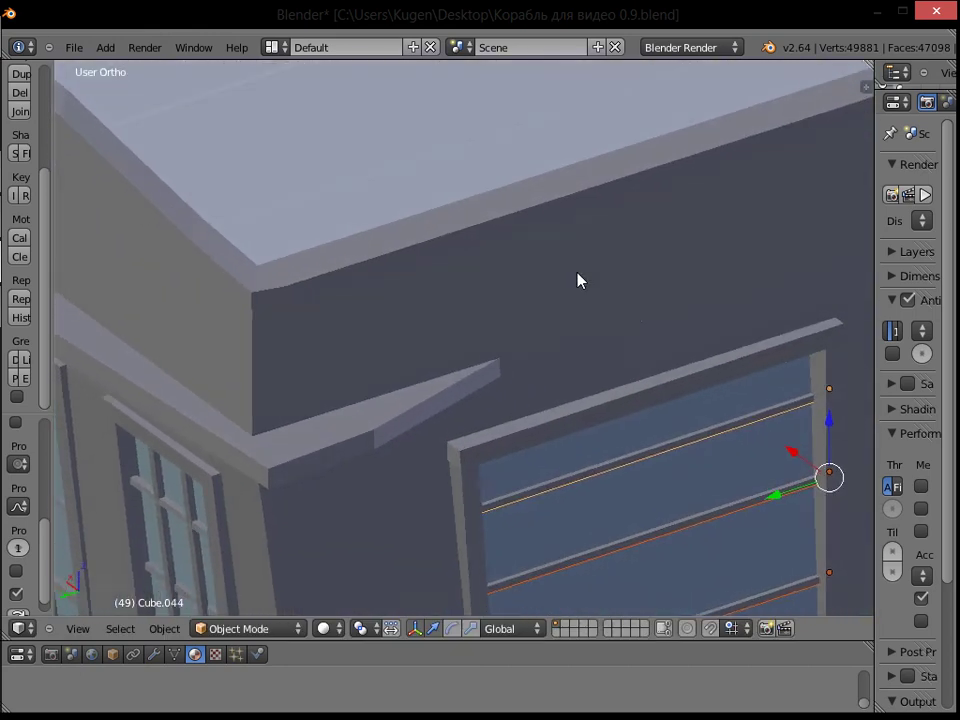
pyautogui.scroll(-2, 578, 282)
pyautogui.keyDown('shift'); pyautogui.moveTo(681, 347); pyautogui.dragTo(724, 372, button='middle'); pyautogui.keyUp('shift')
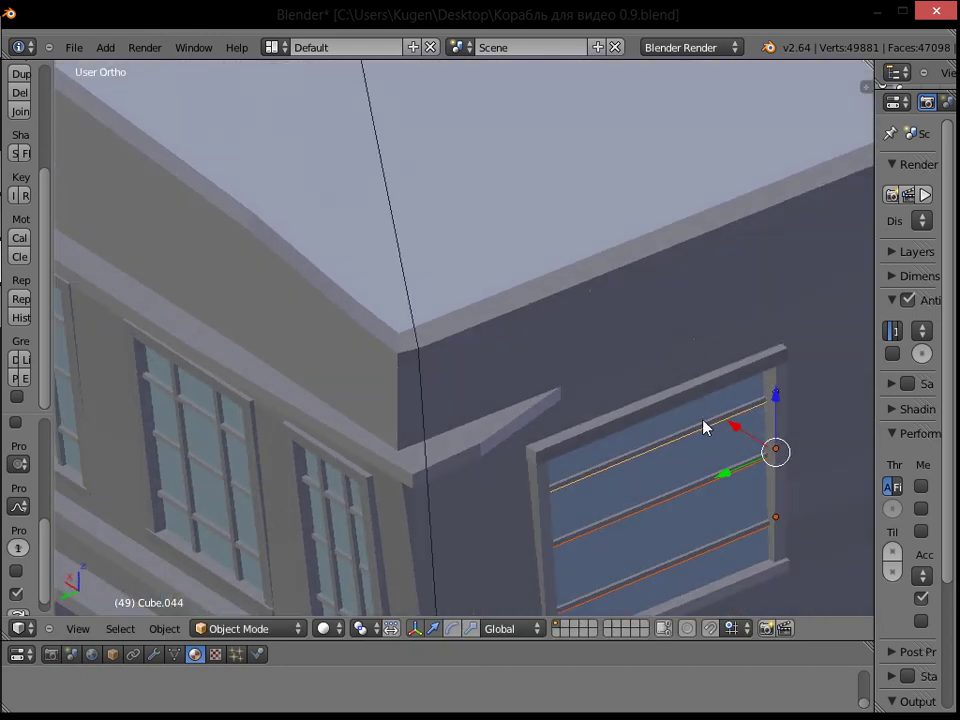
pyautogui.press('g')
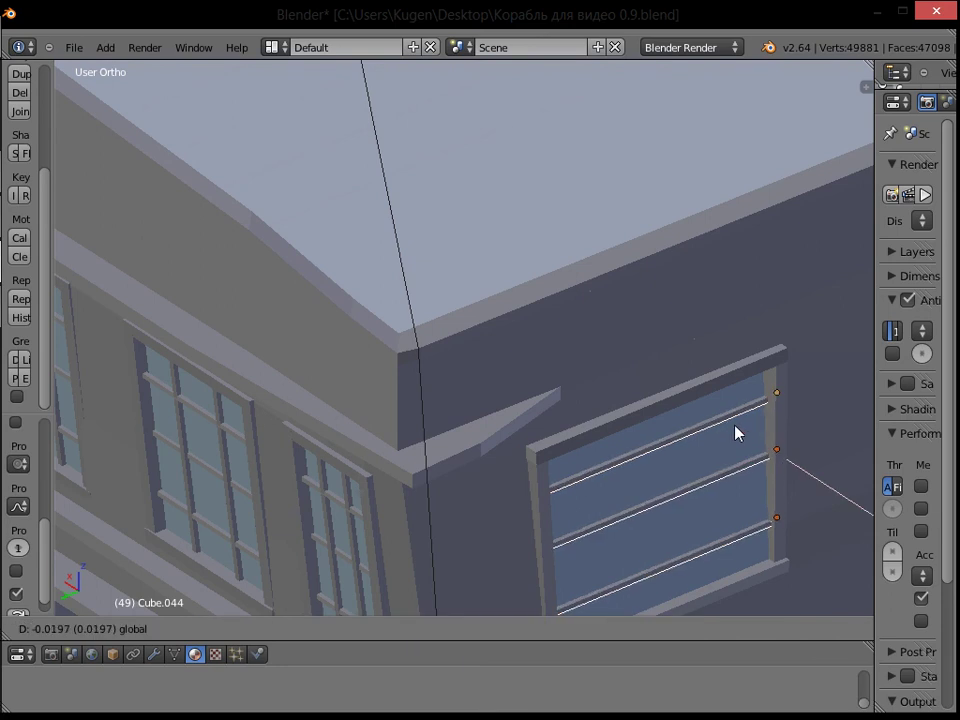
pyautogui.click(736, 433)
# Step: Duplicate the middle horizontal bar of the first side window and shift the copy along Y
pyautogui.moveTo(729, 422); pyautogui.dragTo(516, 259, button='middle')
pyautogui.scroll(2, 533, 277)
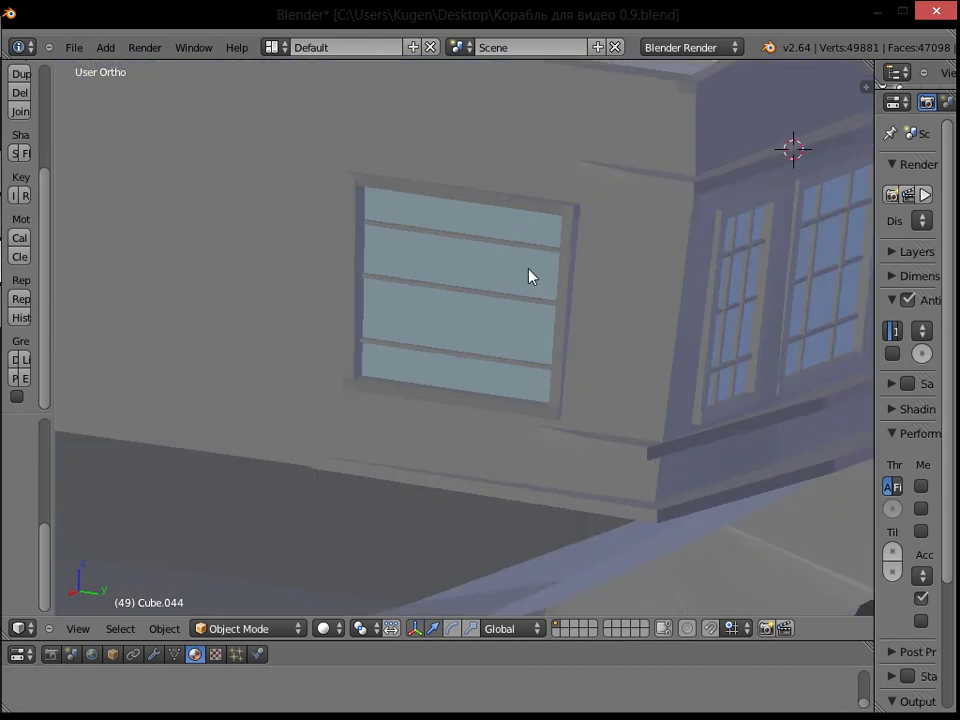
pyautogui.scroll(3, 533, 277)
pyautogui.rightClick(411, 256)
pyautogui.scroll(-2, 411, 256)
pyautogui.hotkey('shift', 'd')
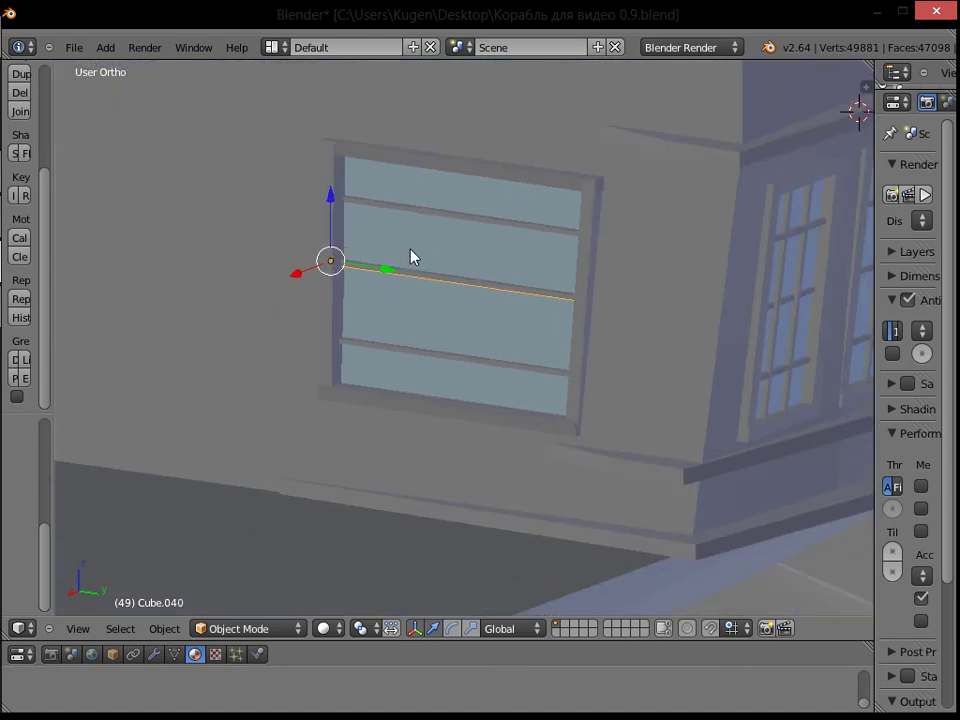
pyautogui.rightClick(401, 265)
pyautogui.moveTo(384, 277); pyautogui.dragTo(342, 289)
# Step: Shorten the new bar copy to a small block by moving its end face about 3.3 along negative Y
pyautogui.press('Tab')
pyautogui.press('g')
pyautogui.press('y')
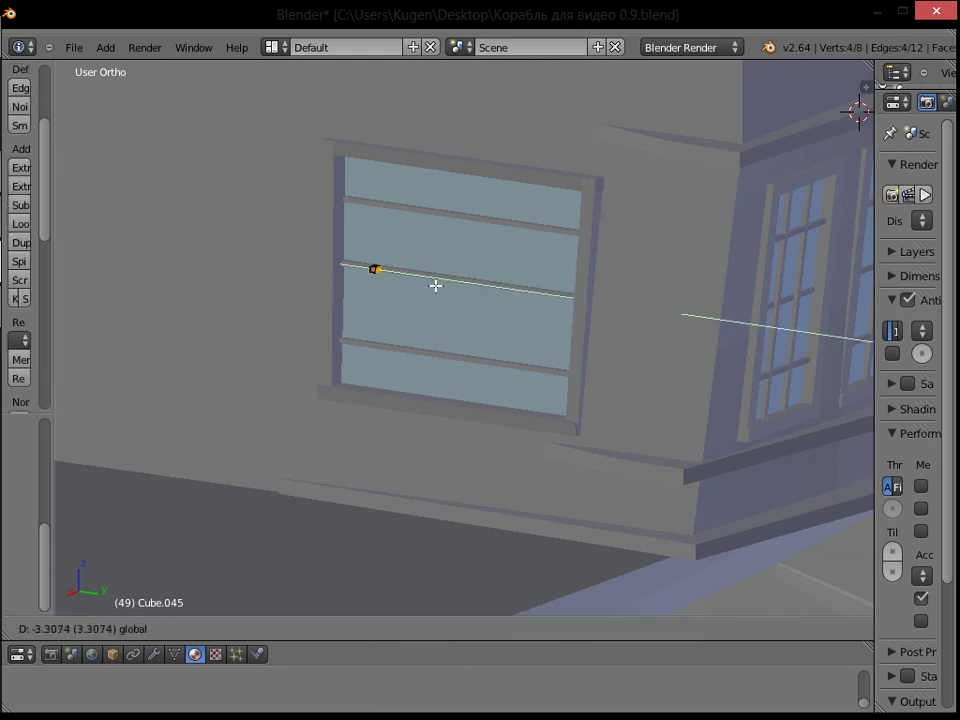
pyautogui.click(436, 286)
# Step: Lower the small block along Z until it sits on the side window's sill
pyautogui.press('Tab')
pyautogui.press('g')
pyautogui.press('z')
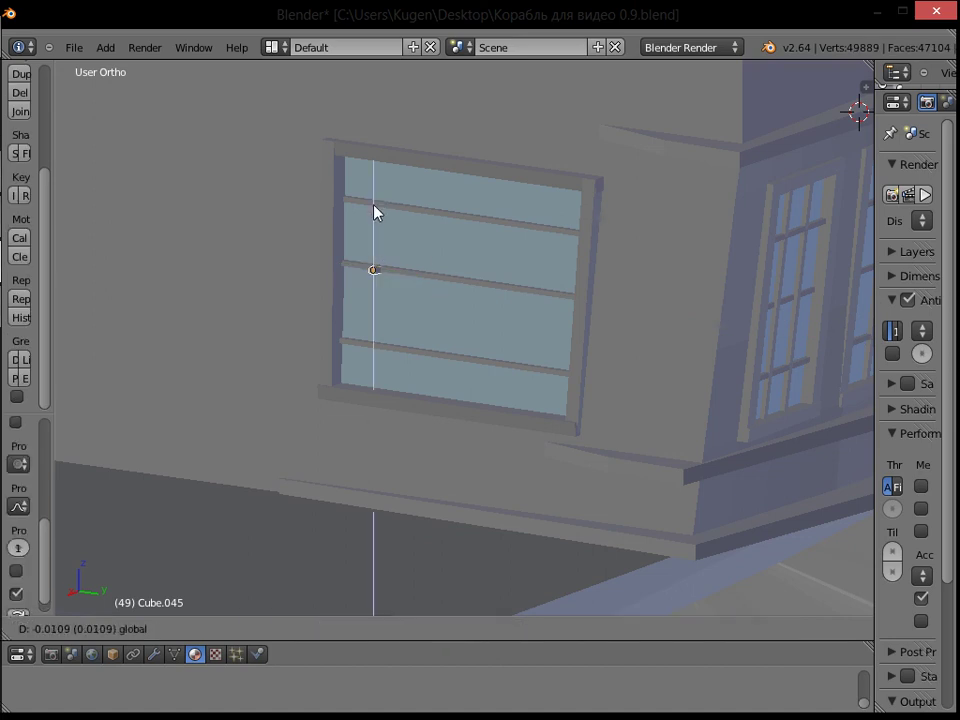
pyautogui.click(362, 323)
# Step: Raise the block's top face along Z to the window's upper frame to form a full-height vertical glazing bar
pyautogui.press('Tab')
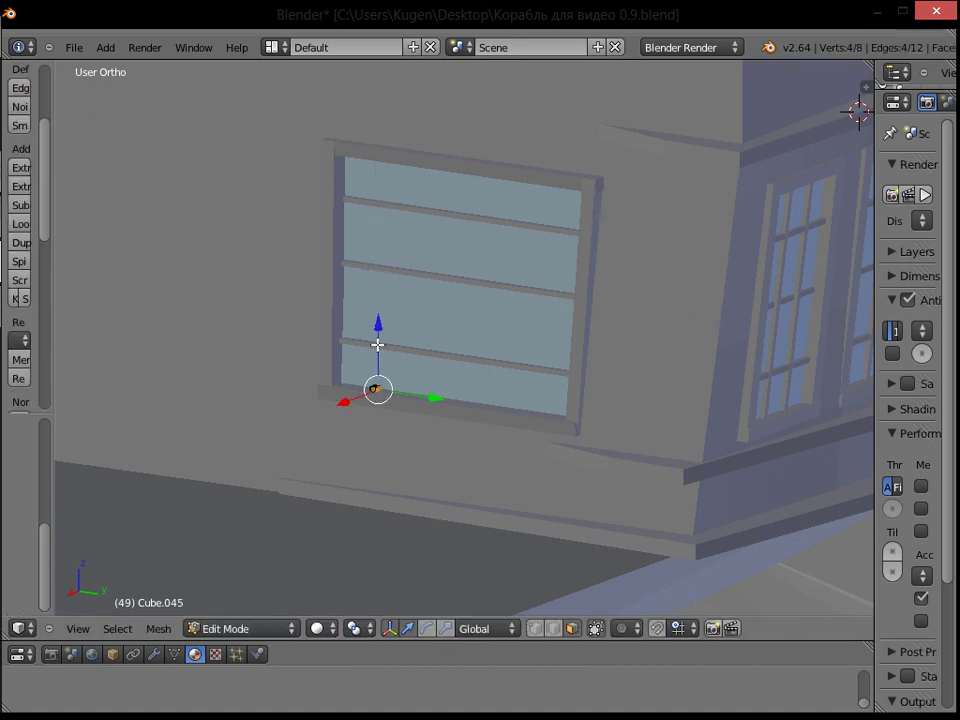
pyautogui.scroll(4, 388, 347)
pyautogui.scroll(3, 455, 388)
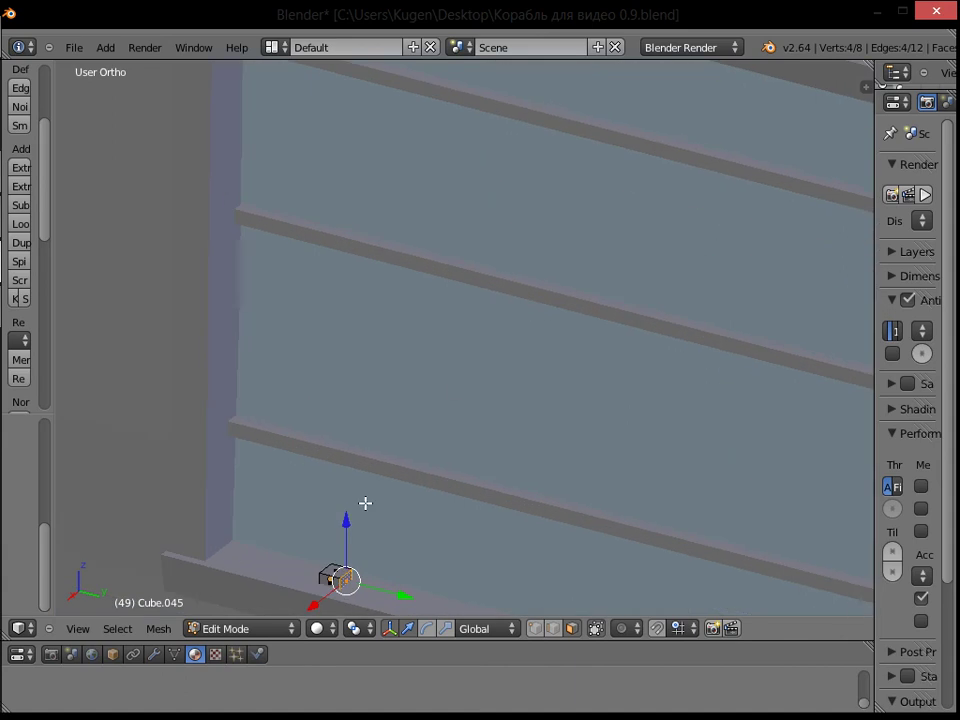
pyautogui.press('e')
pyautogui.click(418, 240)
pyautogui.scroll(3, 400, 398)
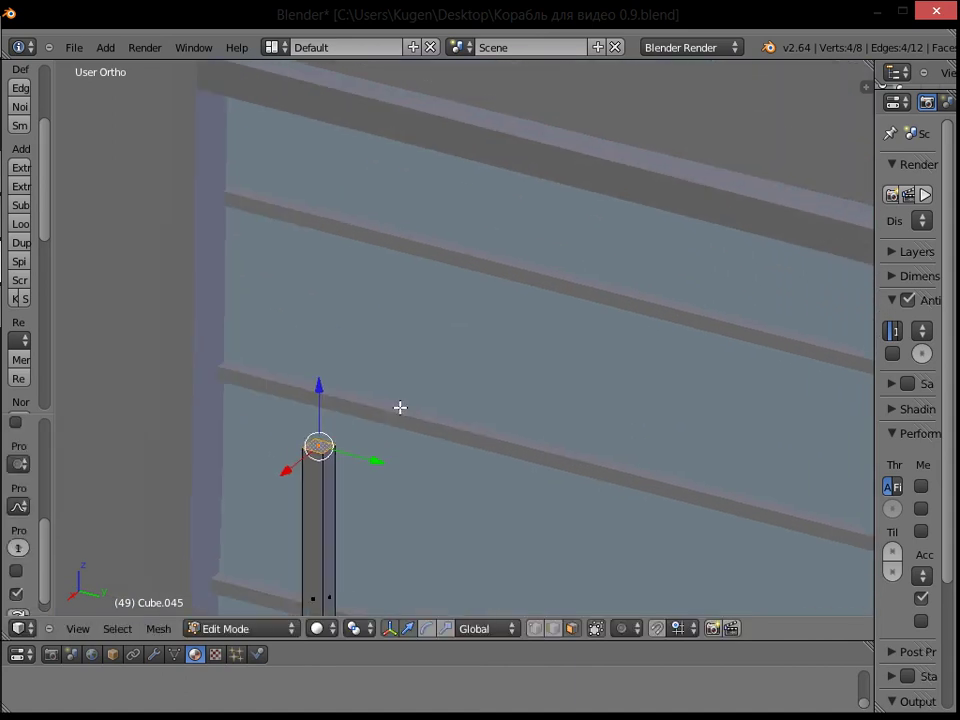
pyautogui.keyDown('shift'); pyautogui.moveTo(398, 343); pyautogui.dragTo(383, 493, button='middle'); pyautogui.keyUp('shift')
pyautogui.press('e')
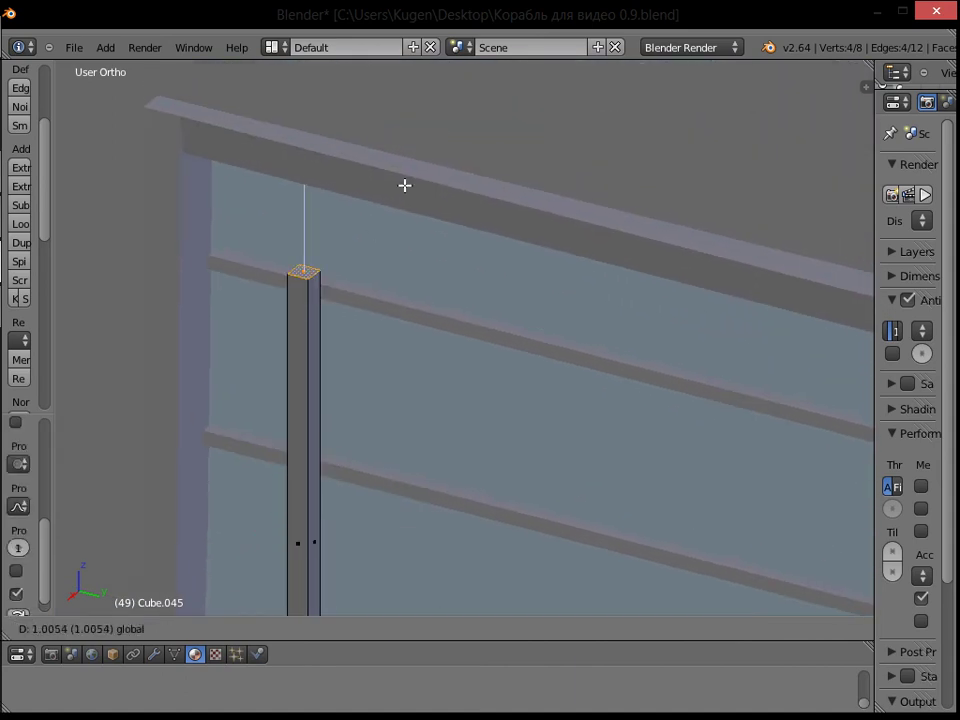
pyautogui.click(442, 98)
# Step: Lean the vertical bar by moving its top face about 0.09 along negative X
pyautogui.scroll(-4, 487, 287)
pyautogui.moveTo(487, 287); pyautogui.dragTo(717, 285, button='middle')
pyautogui.scroll(-2, 441, 272)
pyautogui.press('g')
pyautogui.press('x')
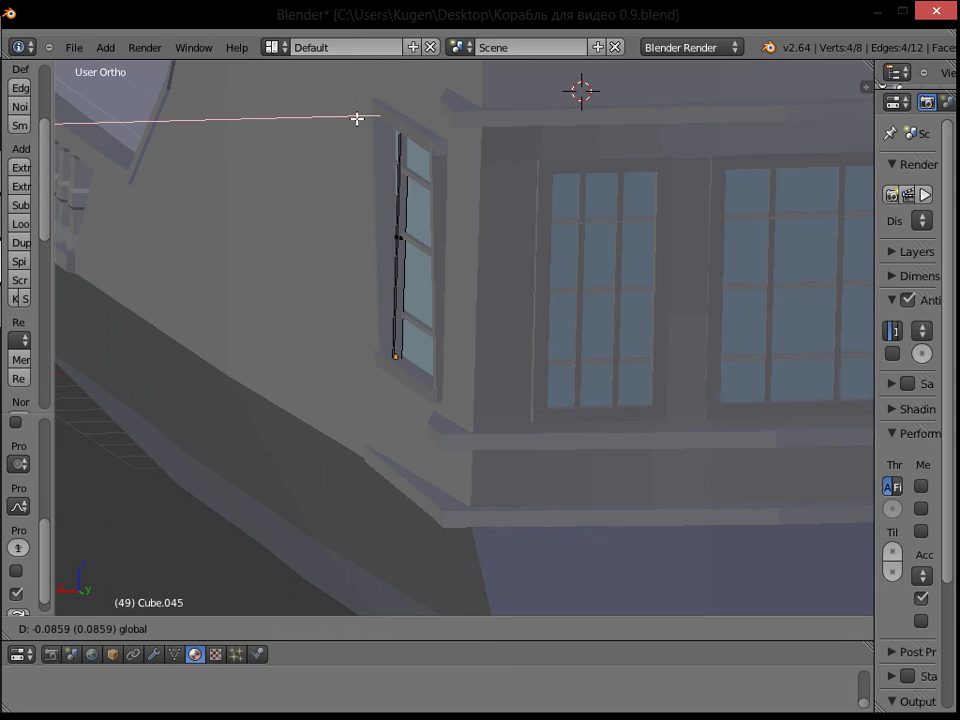
pyautogui.click(357, 119)
# Step: Shift the whole vertical bar about 0.06 along negative X and bring its top face about 0.07 back along positive X
pyautogui.press('Tab')
pyautogui.press('g')
pyautogui.press('x')
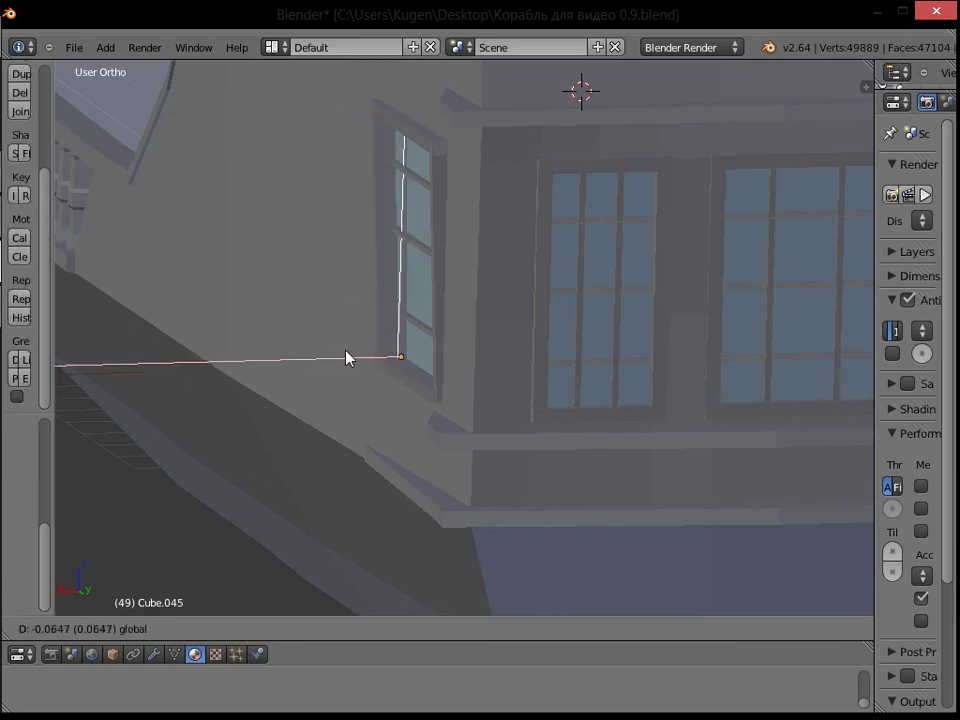
pyautogui.click(348, 355)
pyautogui.press('Tab')
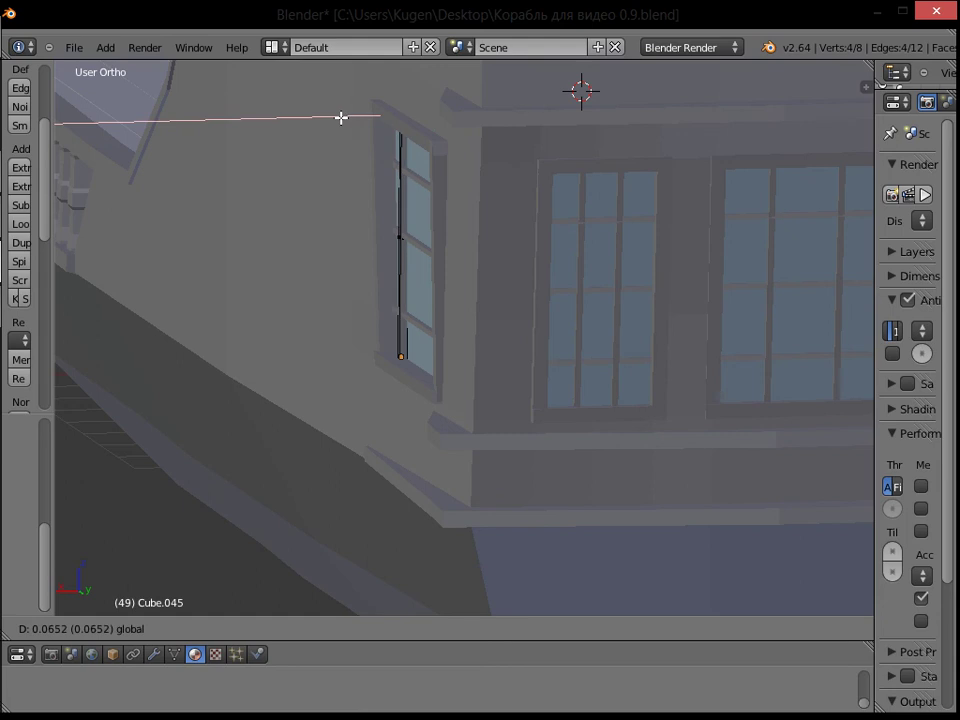
pyautogui.click(341, 118)
pyautogui.press('Tab')
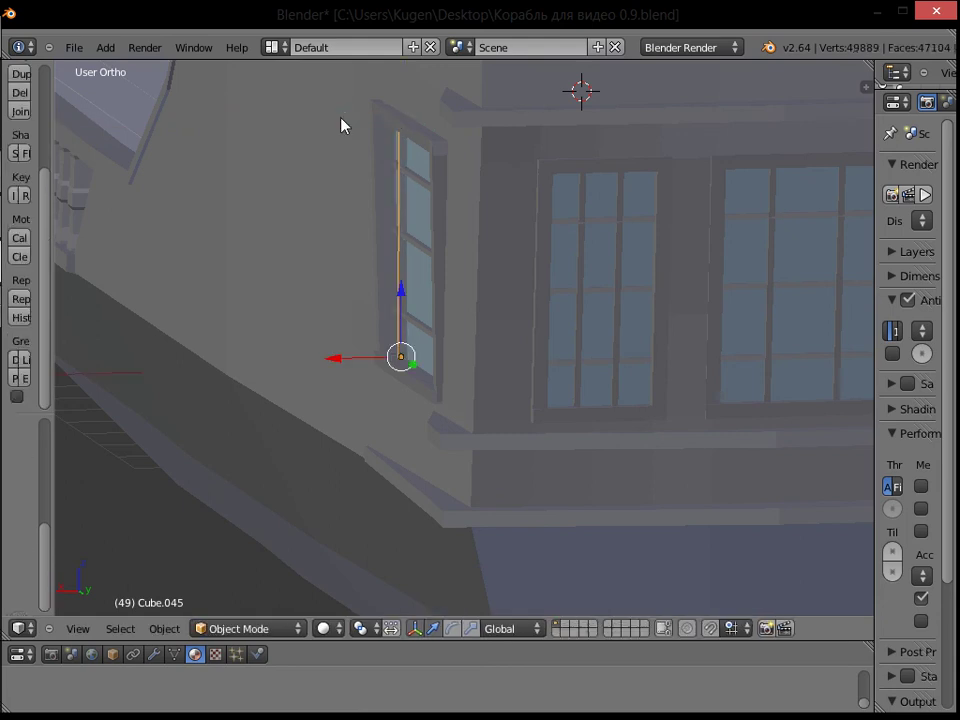
# Step: Duplicate the vertical bar and move the copy about 1.88 along Y within the same side window
pyautogui.hotkey('shift', 'd')
pyautogui.rightClick(417, 178)
pyautogui.moveTo(417, 178); pyautogui.dragTo(690, 388, button='middle')
pyautogui.press('g')
pyautogui.press('y')
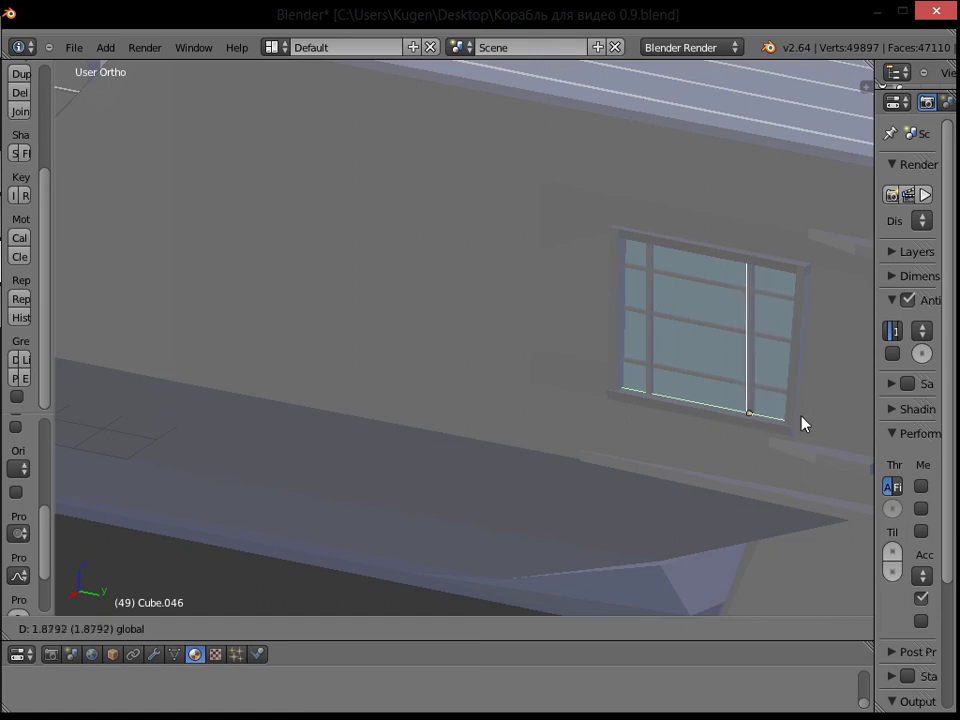
pyautogui.click(803, 424)
# Step: Try to mirror both vertical bars across global X and move them along X toward the opposite side window
pyautogui.keyDown('shift'); pyautogui.rightClick(646, 348); pyautogui.keyUp('shift')
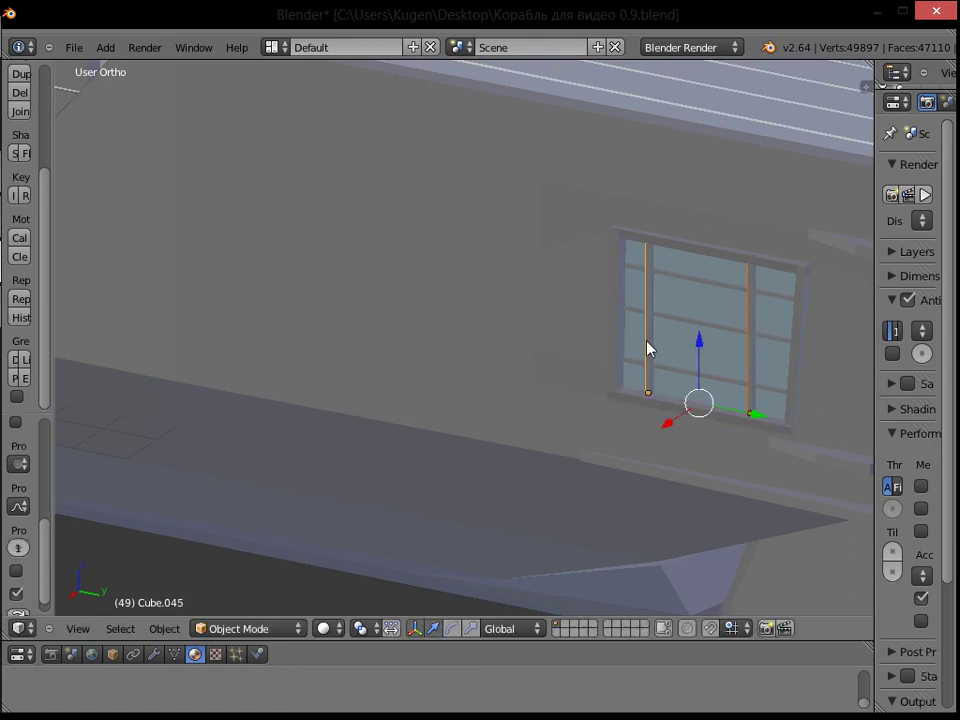
pyautogui.click(165, 628)
pyautogui.moveTo(200, 530)
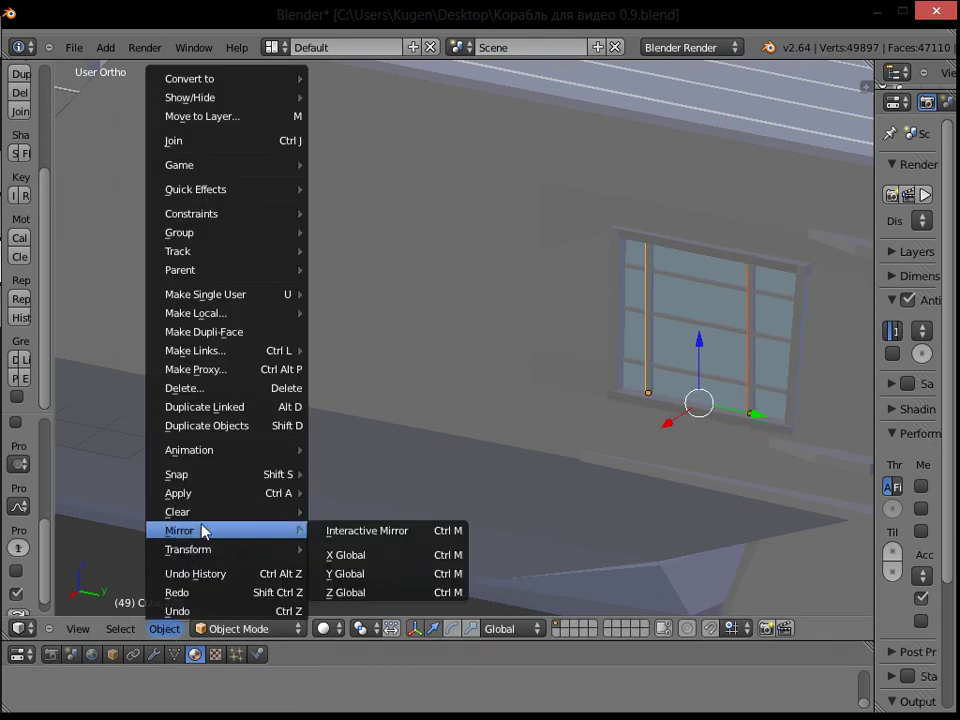
pyautogui.click(362, 555)
pyautogui.click(392, 546)
pyautogui.moveTo(392, 546); pyautogui.dragTo(285, 514, button='middle')
pyautogui.press('g')
pyautogui.press('x')
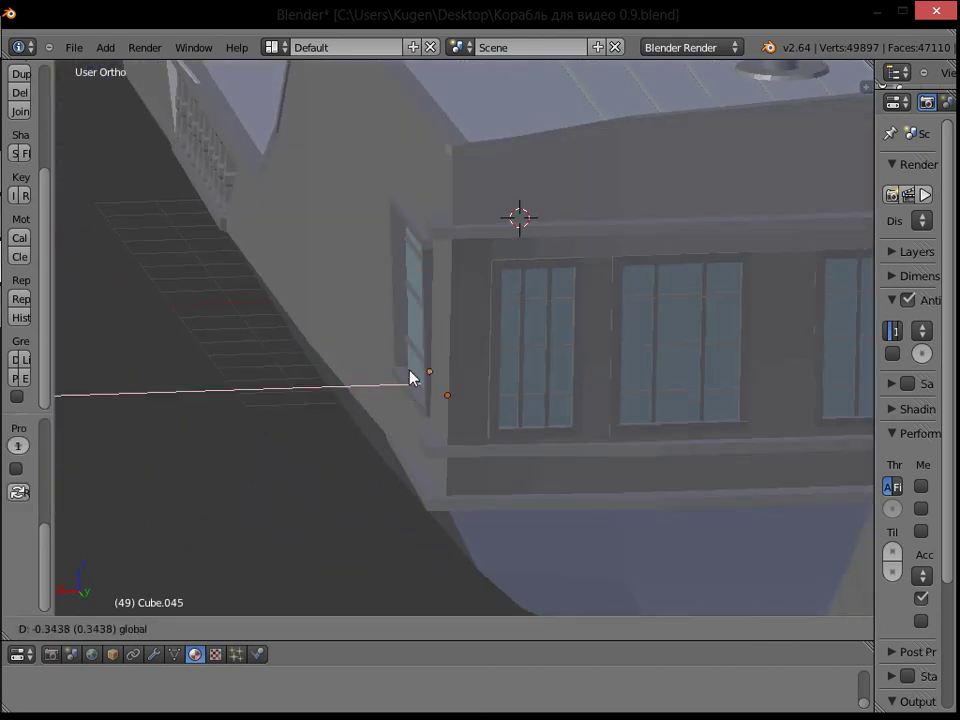
pyautogui.click(724, 372)
pyautogui.rightClick(686, 371)
pyautogui.moveTo(686, 369); pyautogui.dragTo(602, 358, button='middle')
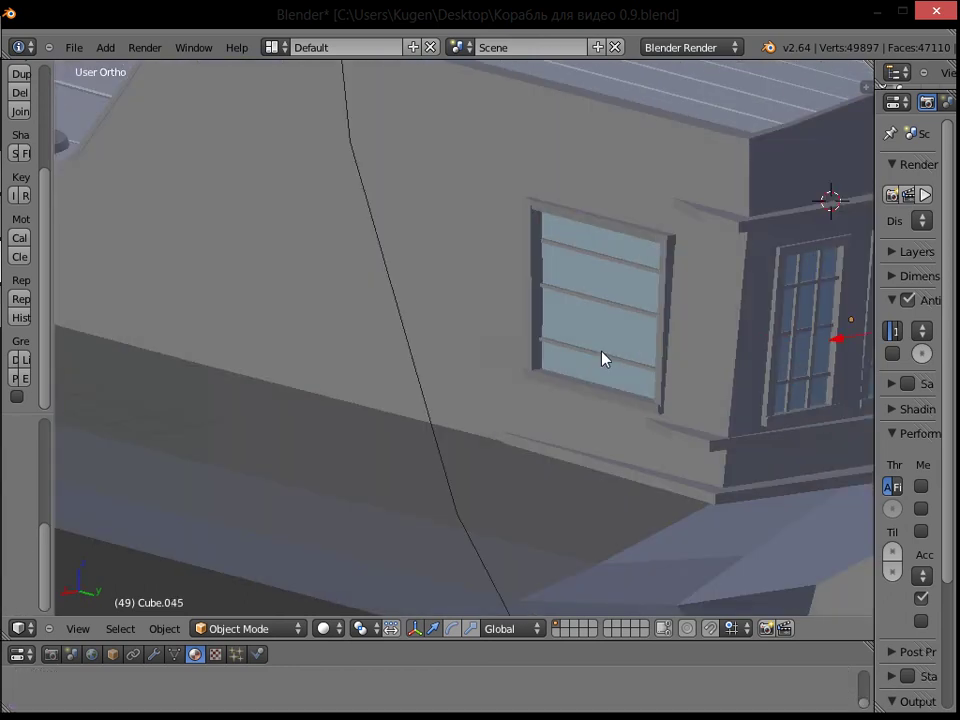
# Step: Duplicate both vertical bars of the side window and move the copies along negative X across the stern
pyautogui.rightClick(602, 358)
pyautogui.hotkey('shift', 'd')
pyautogui.click(587, 350)
pyautogui.moveTo(587, 350); pyautogui.dragTo(326, 407, button='middle')
pyautogui.click(264, 380)
pyautogui.press('g')
pyautogui.press('x')
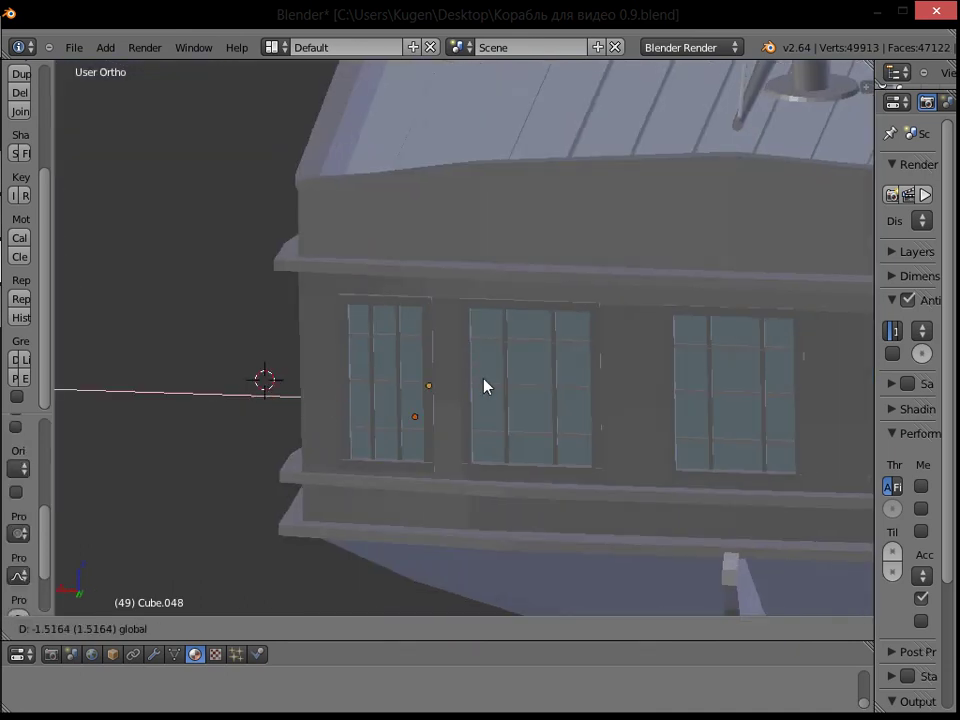
pyautogui.click(662, 388)
# Step: Move the two copied bars further along negative X into the side window on the opposite side of the ship
pyautogui.moveTo(662, 388); pyautogui.dragTo(183, 337, button='middle')
pyautogui.press('g')
pyautogui.press('x')
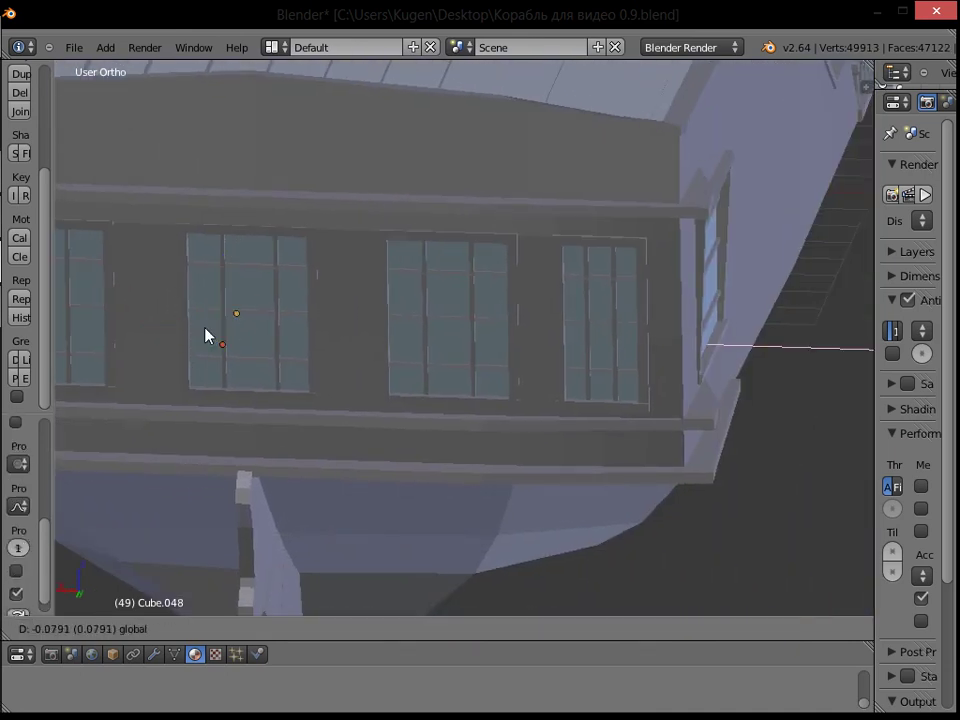
pyautogui.click(640, 356)
pyautogui.moveTo(658, 345); pyautogui.dragTo(563, 334, button='middle')
pyautogui.scroll(4, 563, 334)
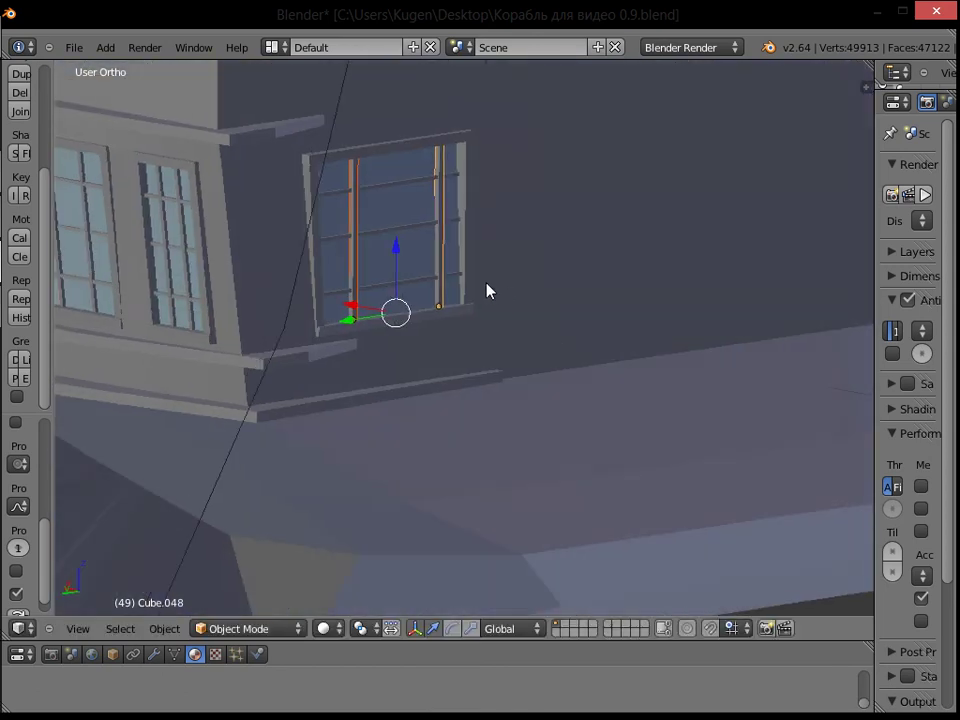
pyautogui.scroll(-4, 435, 294)
pyautogui.scroll(-4, 328, 266)
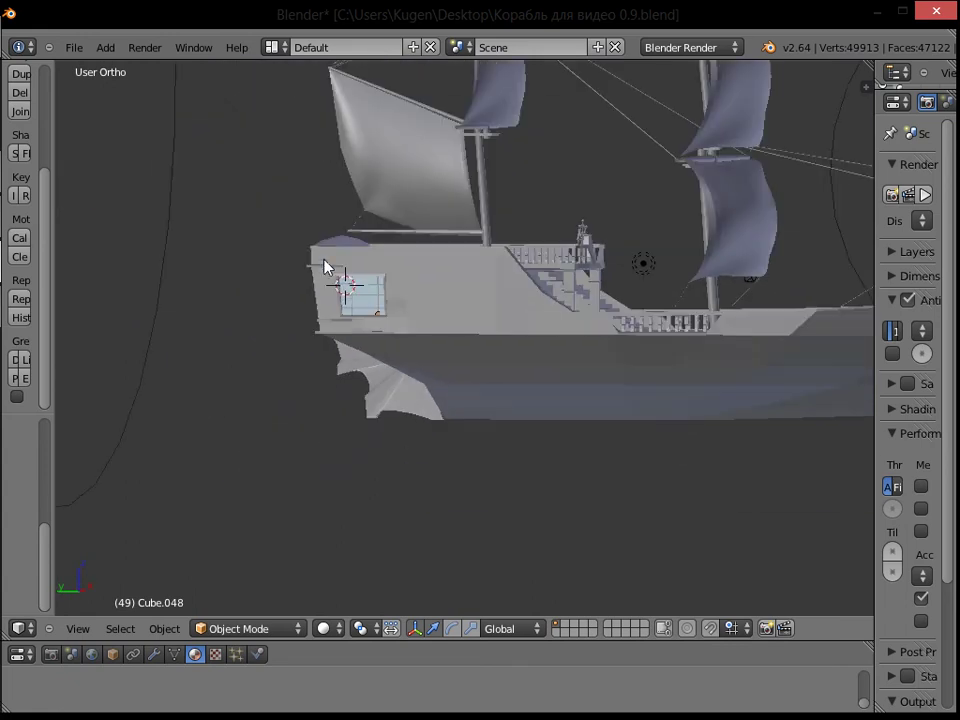